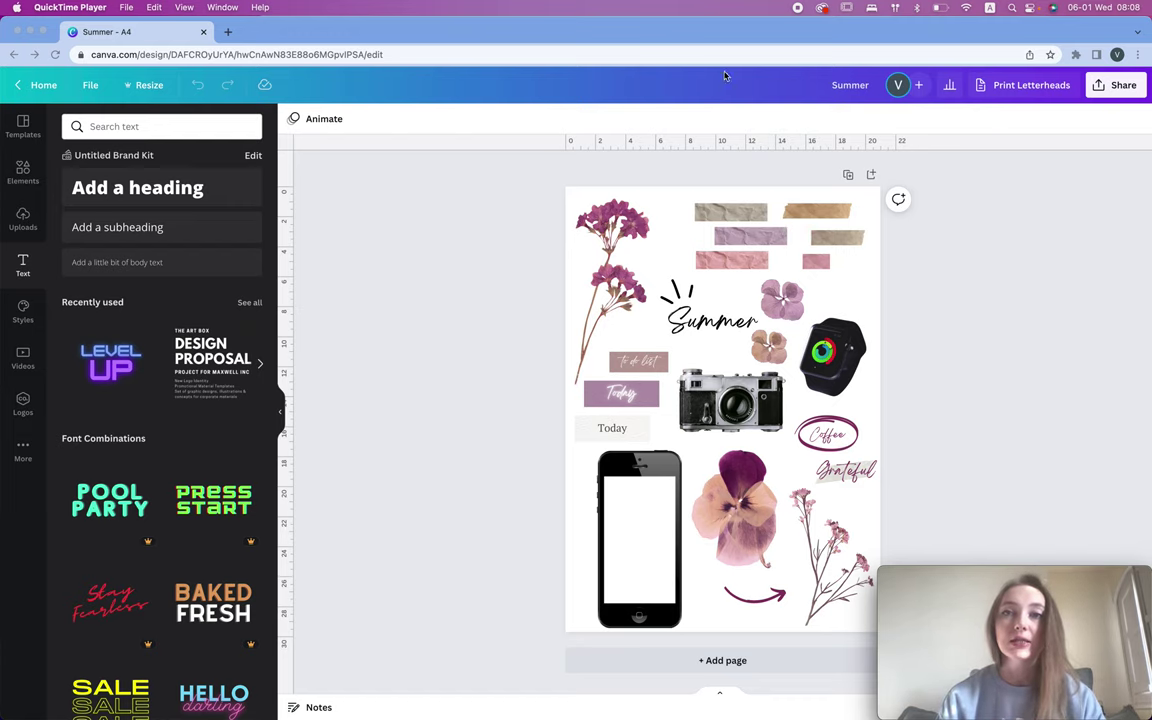
Step: Open the Canva home page in a new browser tab and search the new-design formats for a4
{"action": "left_click", "coordinate": [228, 32]}
{"action": "type", "text": "ca"}
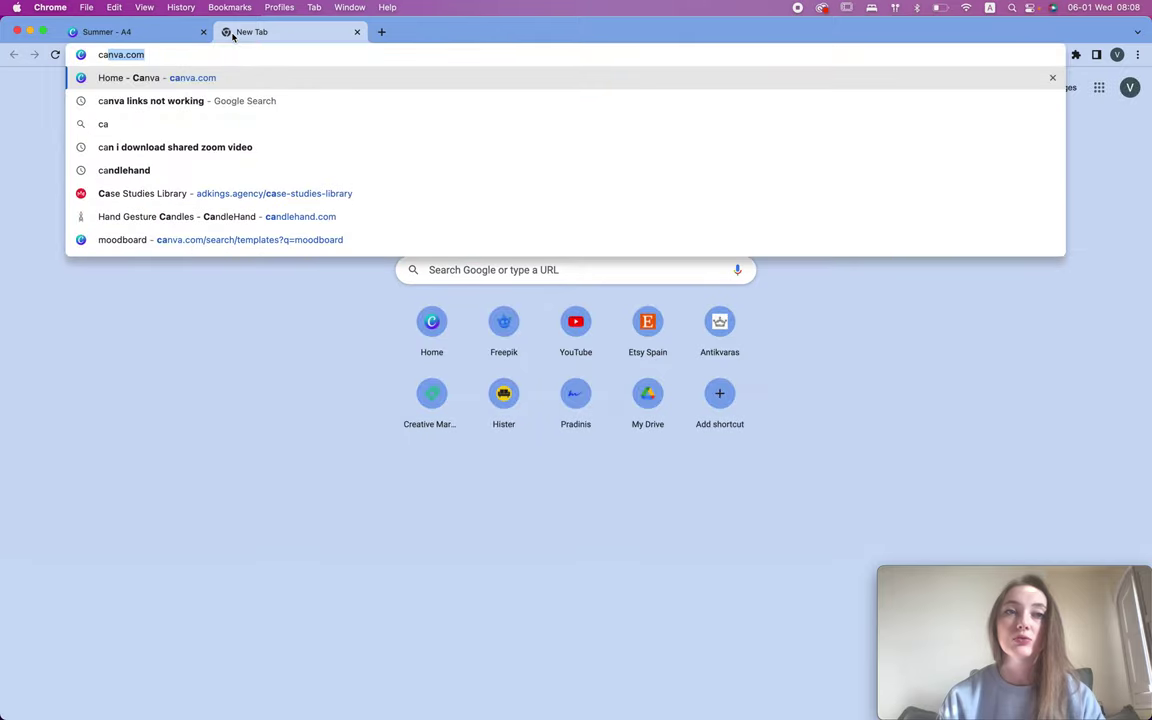
{"action": "key", "text": "Return"}
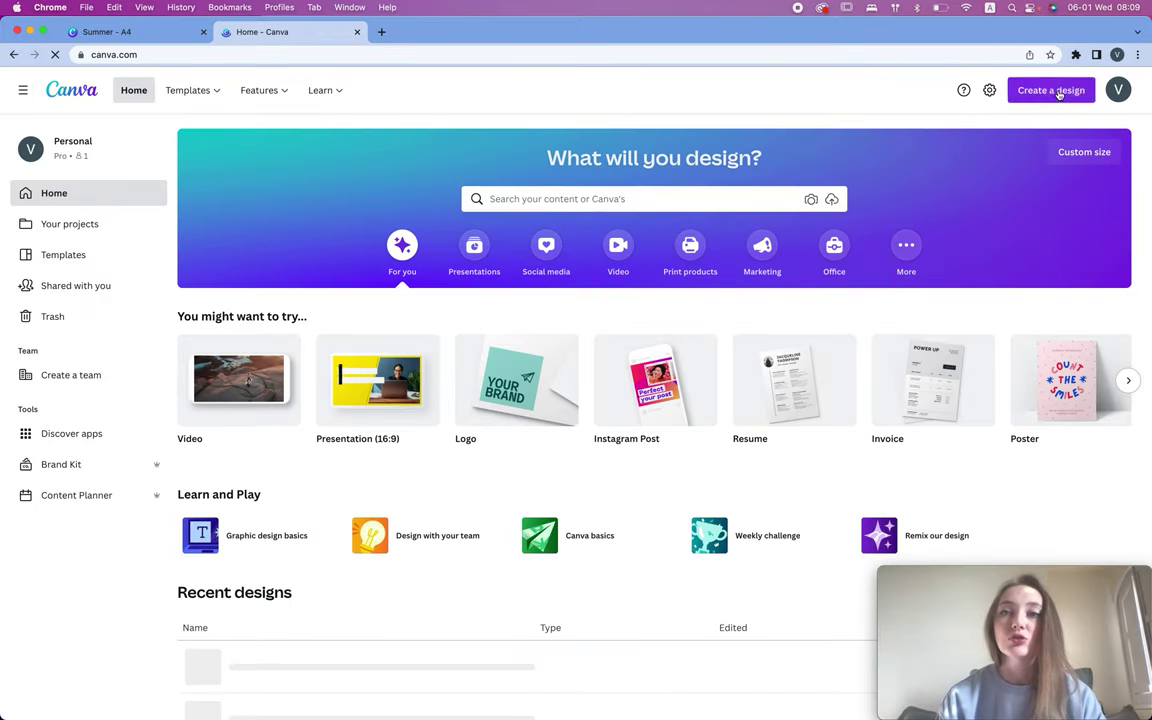
{"action": "left_click", "coordinate": [1056, 90]}
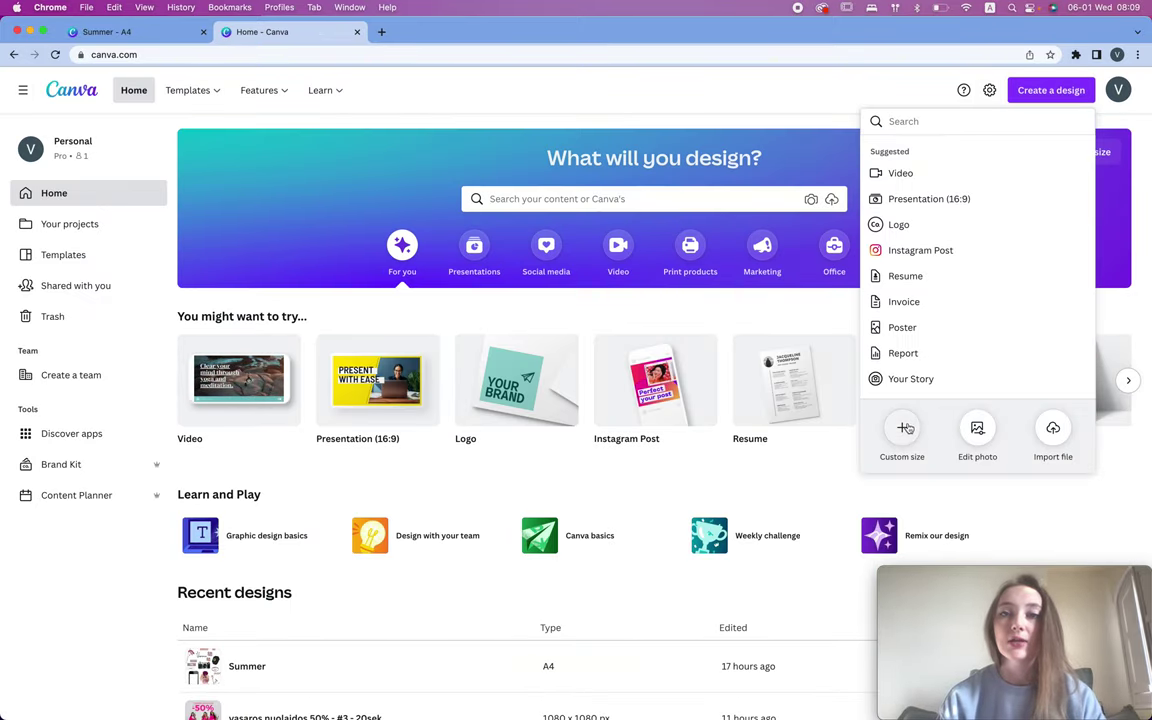
{"action": "type", "text": "a4"}
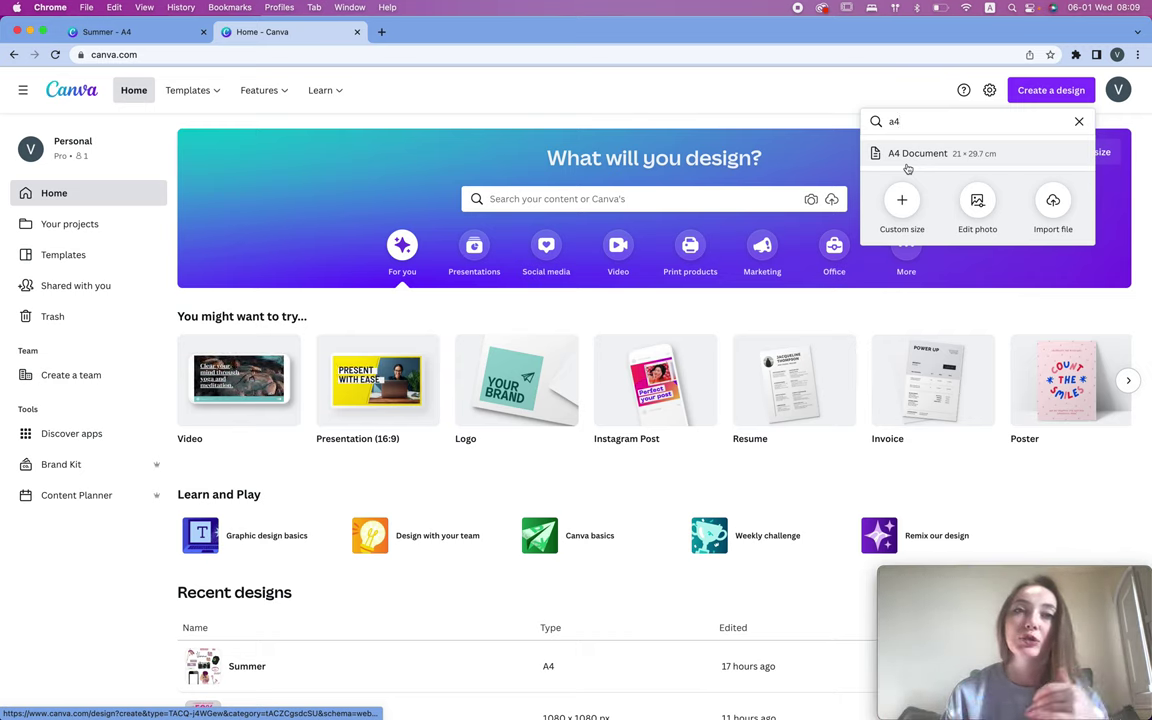
Step: Return to the open Summer design and add a blank second page
{"action": "left_click", "coordinate": [118, 33]}
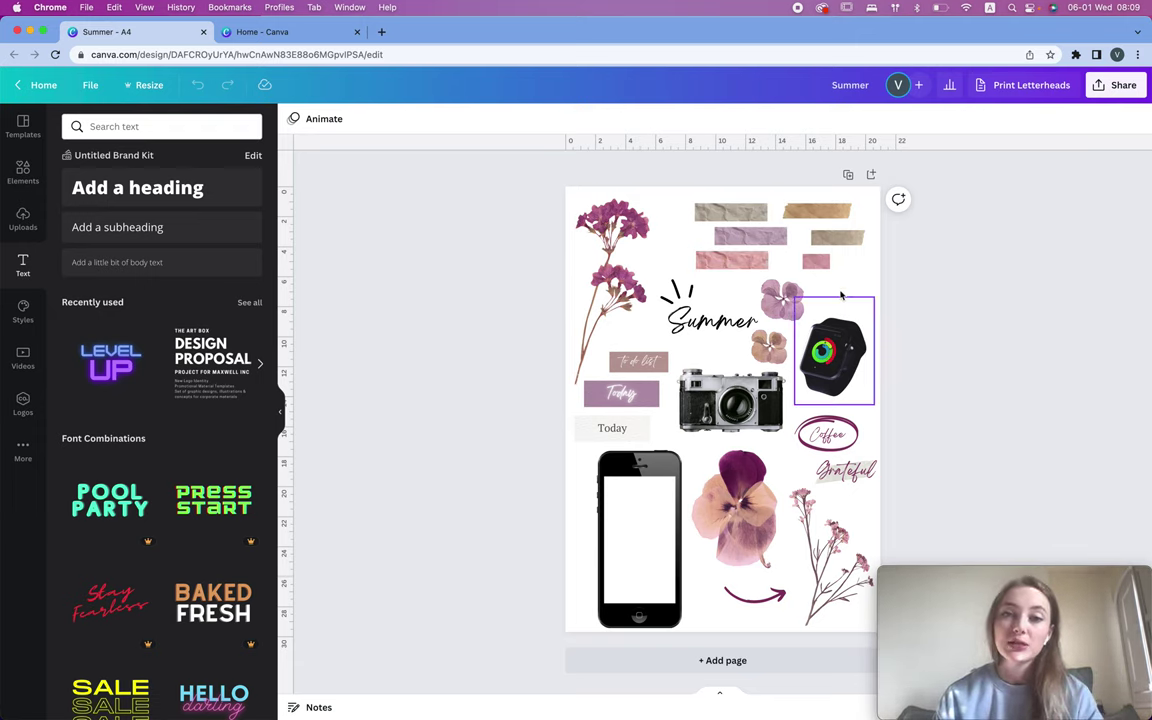
{"action": "left_click", "coordinate": [705, 668]}
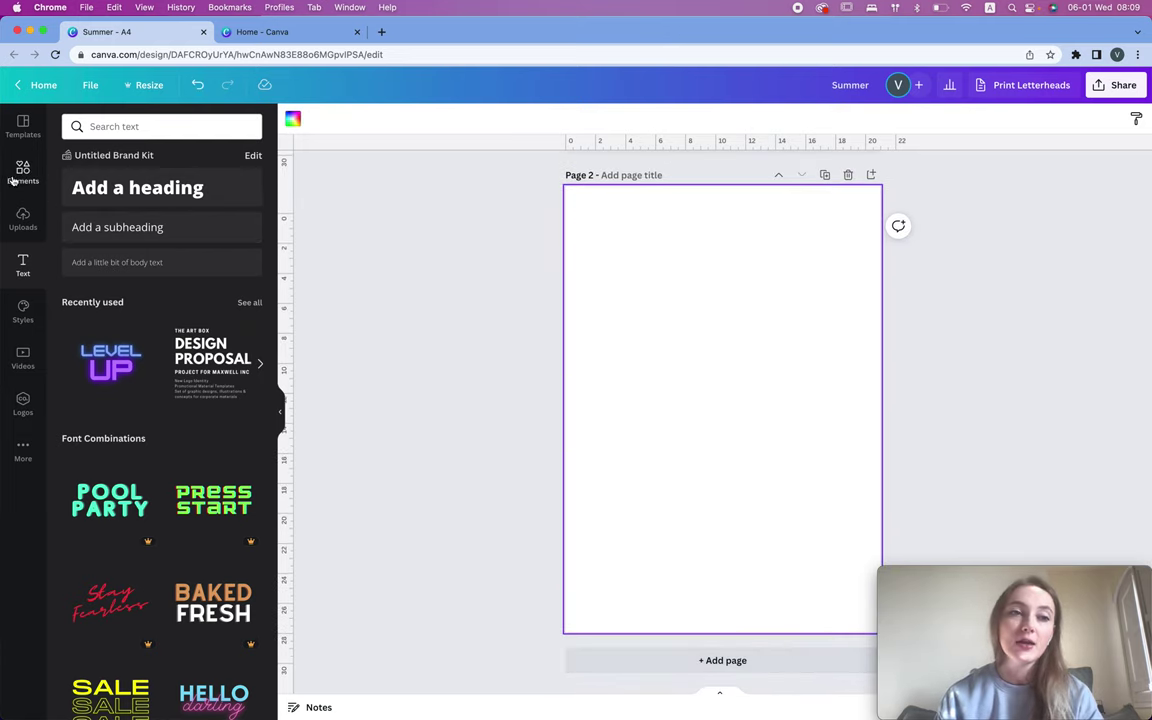
Step: Search the elements library for washi tape and browse the results for suitable tape graphics
{"action": "left_click", "coordinate": [22, 172]}
{"action": "left_click", "coordinate": [150, 126]}
{"action": "type", "text": "wash"}
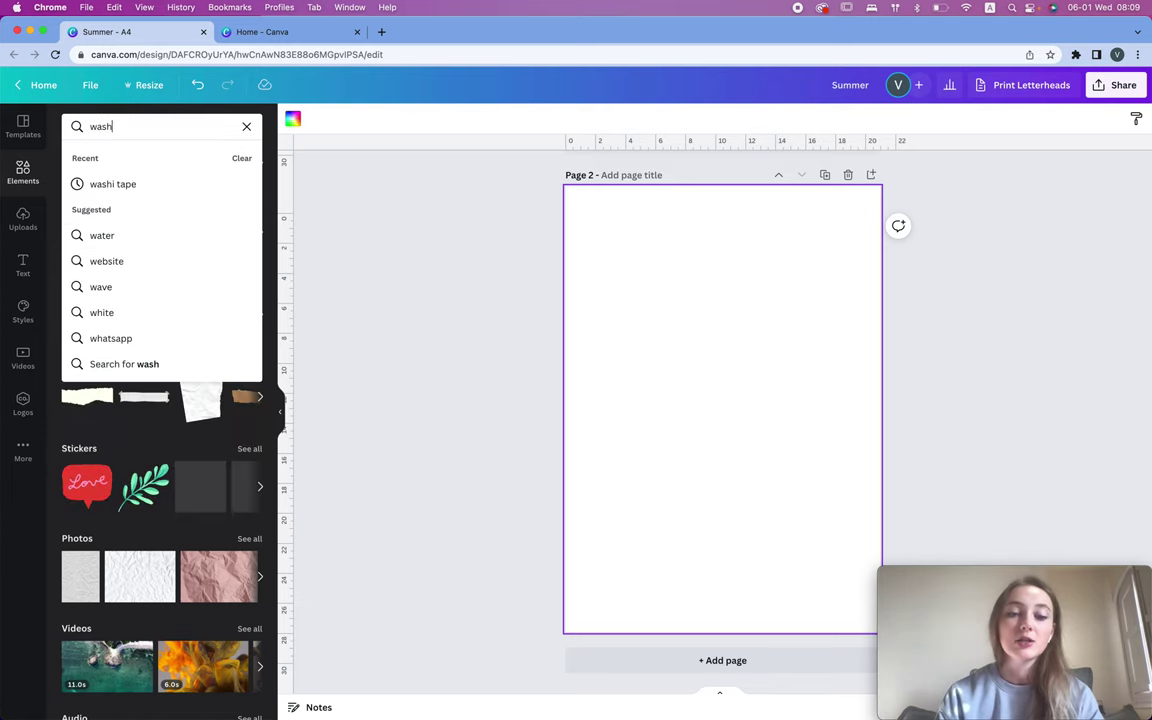
{"action": "type", "text": "i tape"}
{"action": "key", "text": "Return"}
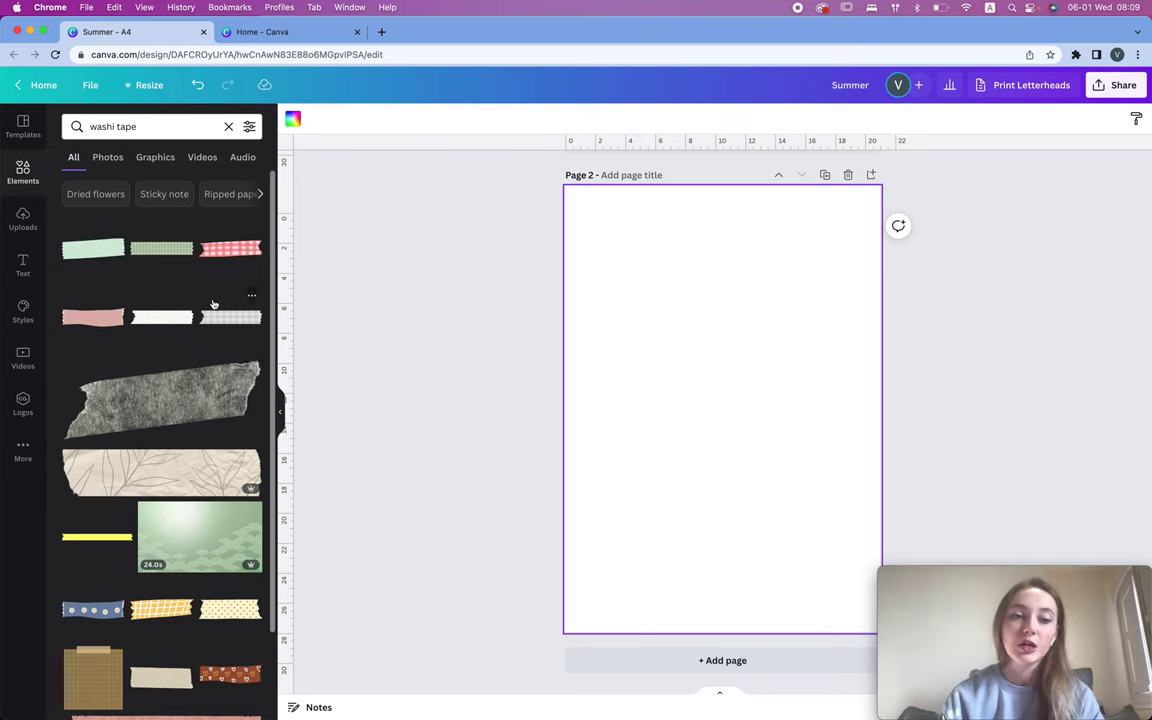
{"action": "scroll", "coordinate": [213, 304], "scroll_direction": "down", "scroll_amount": 5}
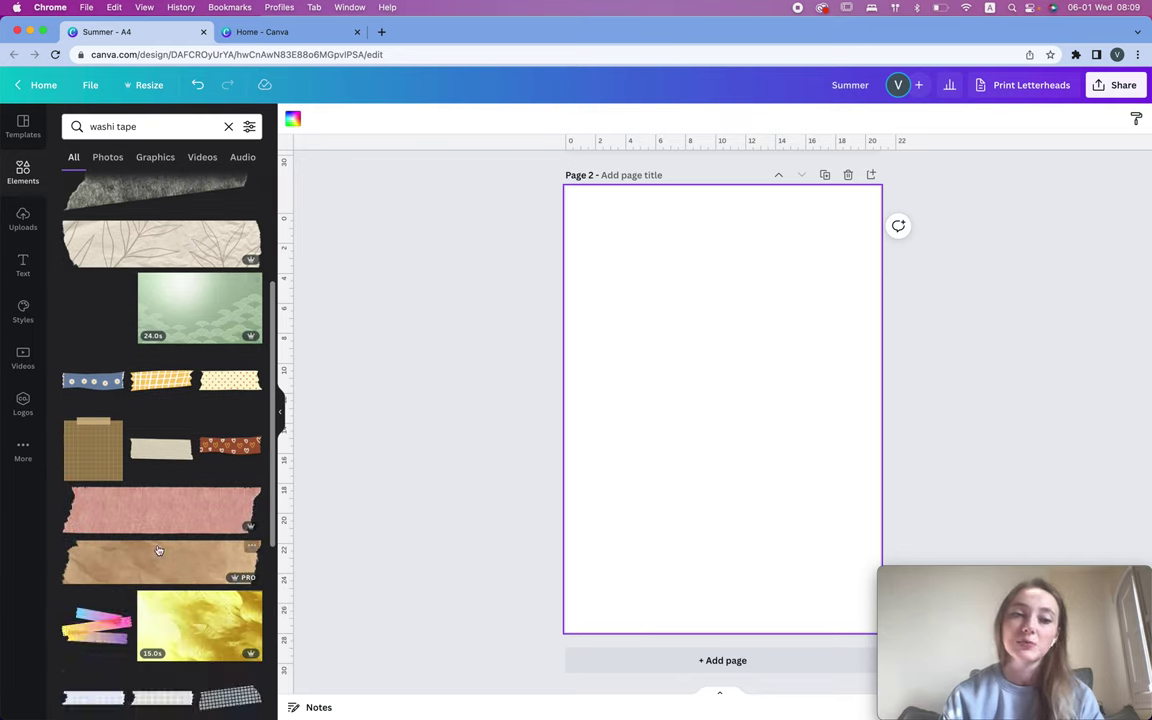
{"action": "scroll", "coordinate": [158, 550], "scroll_direction": "down", "scroll_amount": 7}
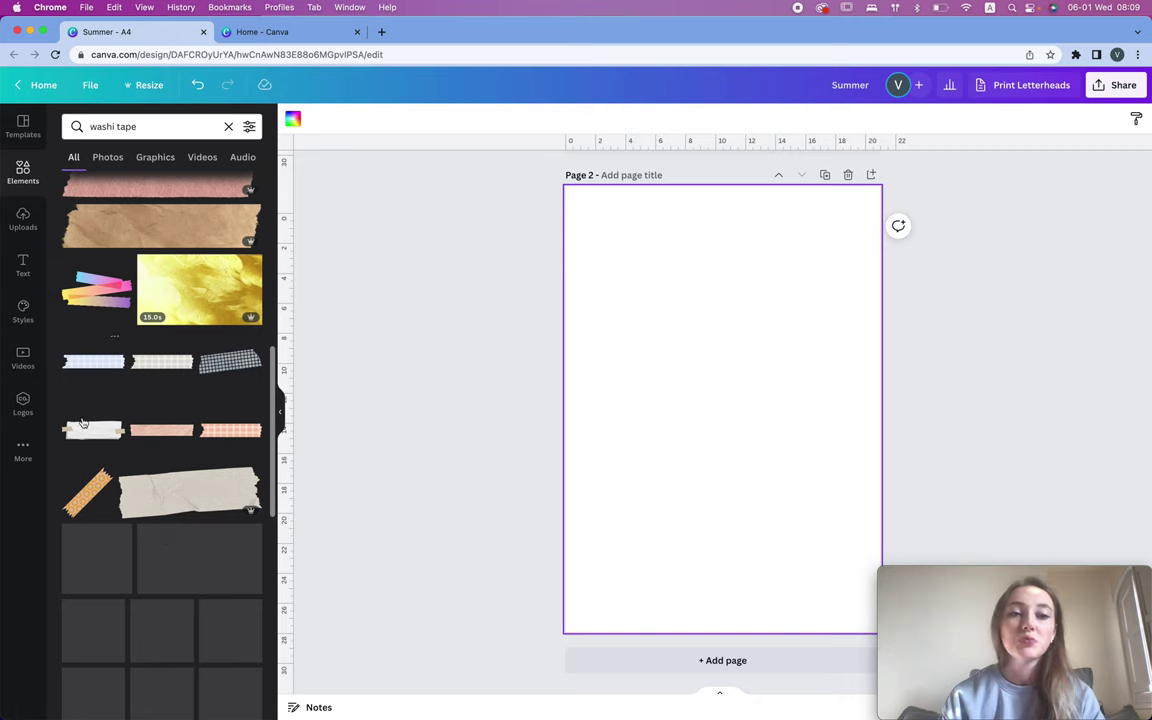
{"action": "scroll", "coordinate": [237, 523], "scroll_direction": "down", "scroll_amount": 8}
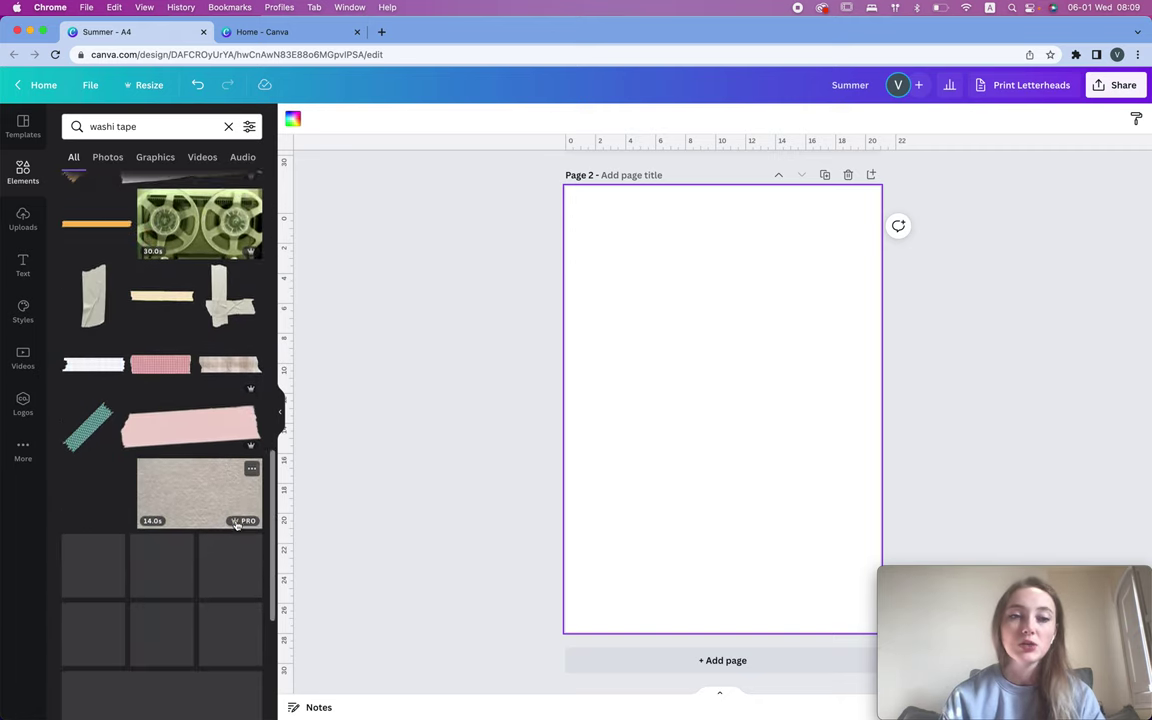
Step: Add the beige crumpled vertical tape to page 2, shrink it to about 6 cm tall and place it in the page's top-left corner
{"action": "left_click", "coordinate": [92, 250]}
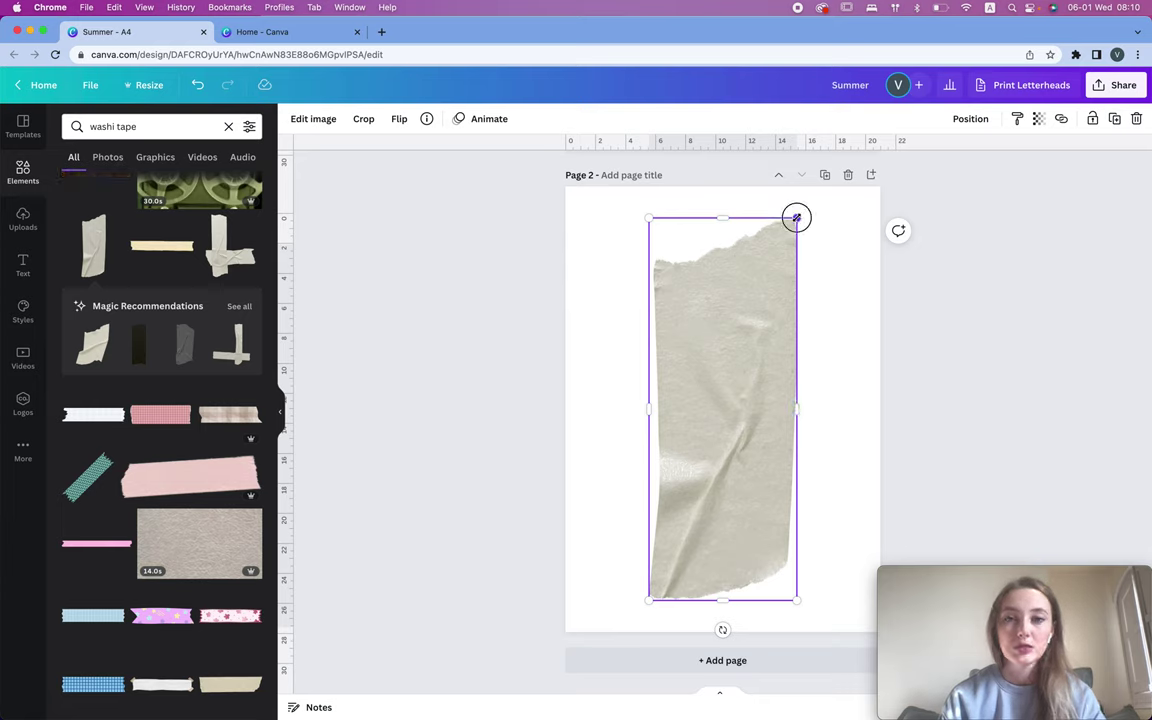
{"action": "left_click_drag", "start_coordinate": [795, 218], "coordinate": [751, 339]}
{"action": "left_click_drag", "start_coordinate": [725, 382], "coordinate": [621, 251]}
{"action": "left_click_drag", "start_coordinate": [646, 209], "coordinate": [716, 240]}
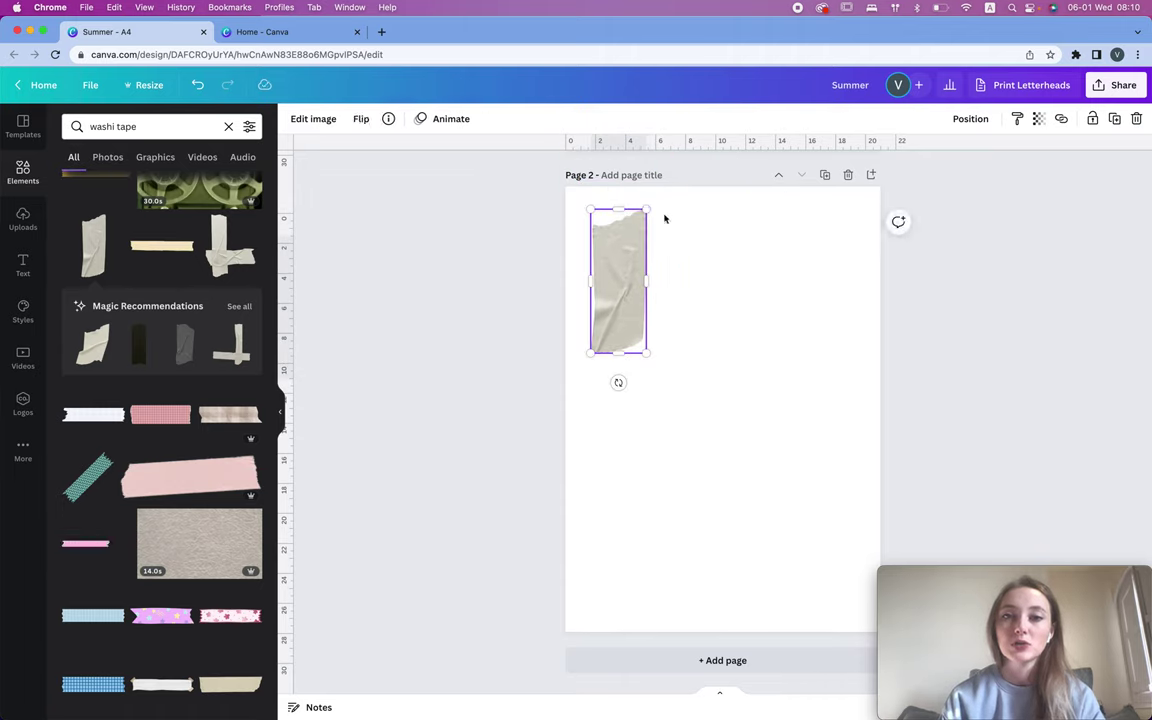
{"action": "left_click_drag", "start_coordinate": [646, 209], "coordinate": [745, 290]}
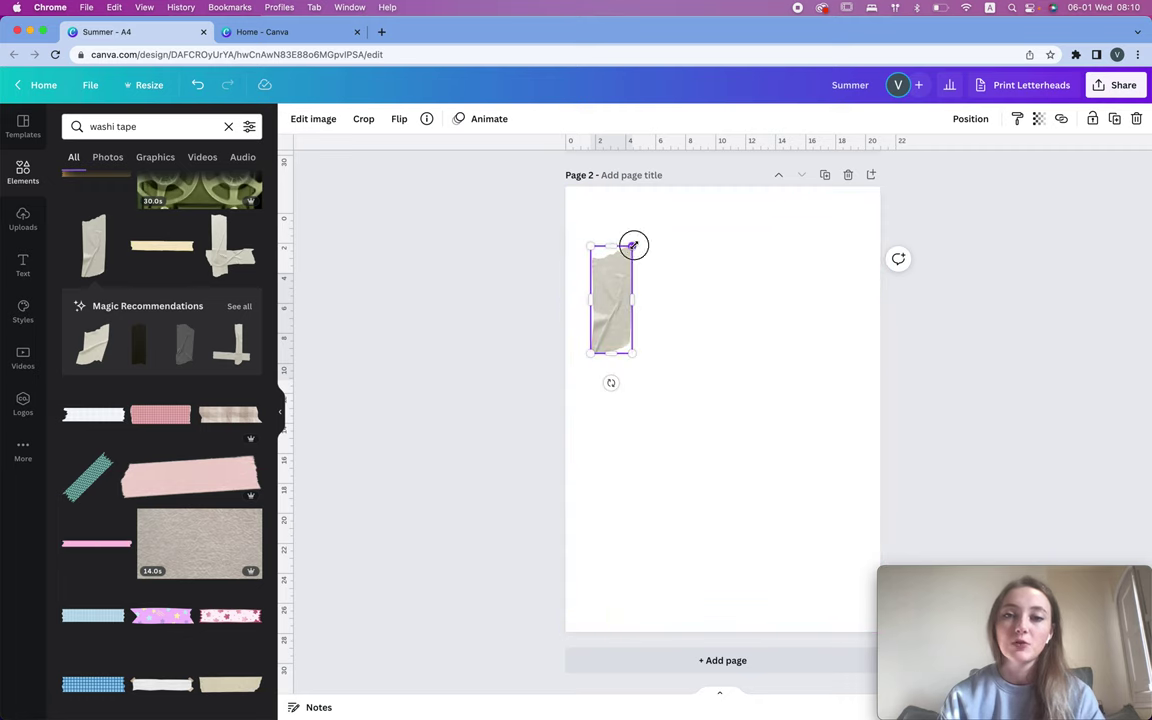
{"action": "left_click_drag", "start_coordinate": [633, 245], "coordinate": [607, 244]}
{"action": "left_click", "coordinate": [680, 271]}
Step: Add the pink checked tape and the plain peach tape as small horizontal strips, one above the other, beside the beige tape
{"action": "left_click", "coordinate": [162, 414]}
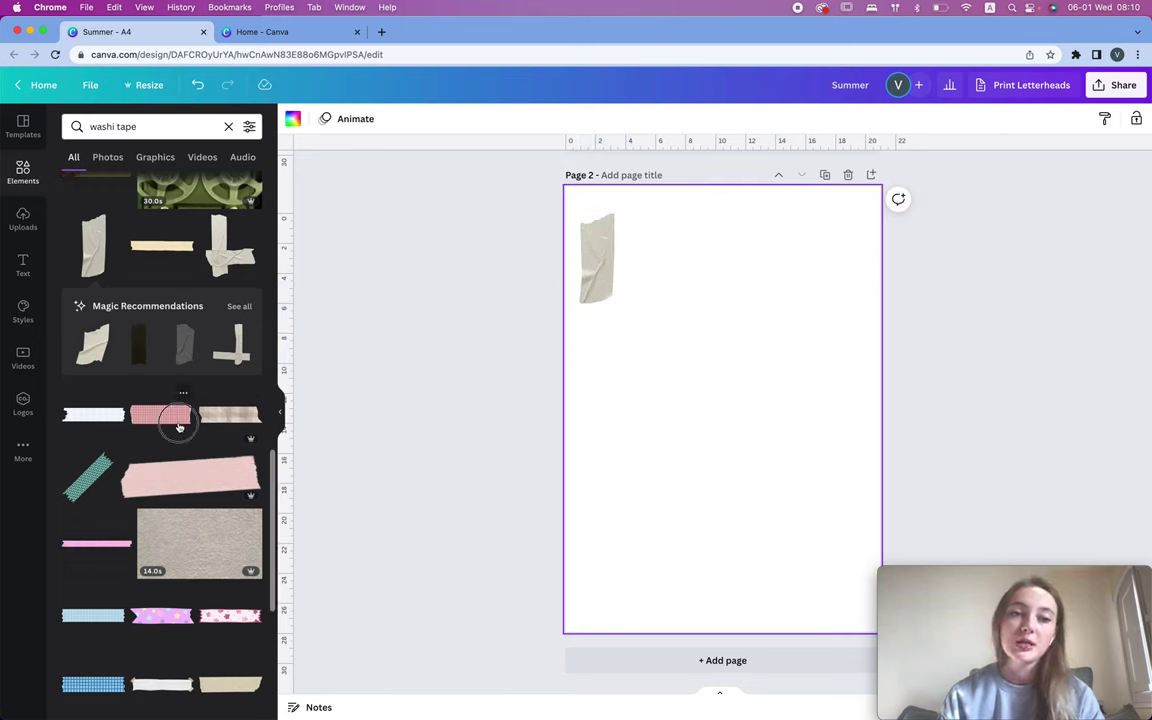
{"action": "left_click_drag", "start_coordinate": [846, 371], "coordinate": [702, 220]}
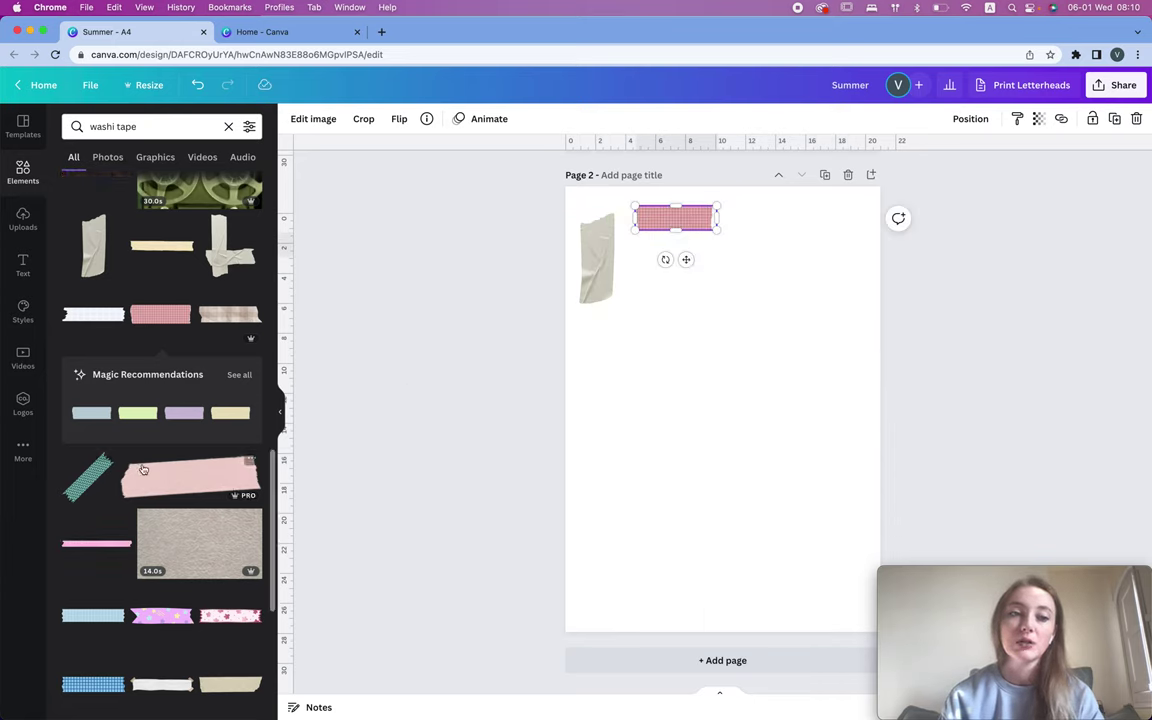
{"action": "scroll", "coordinate": [190, 356], "scroll_direction": "up", "scroll_amount": 6}
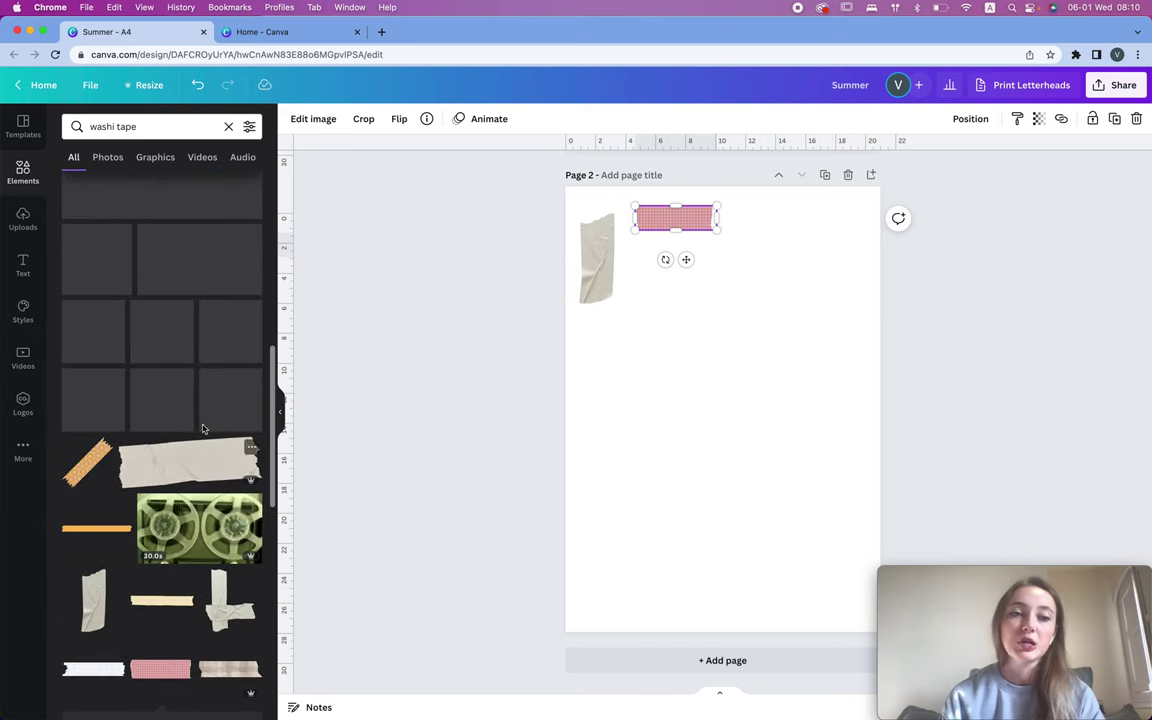
{"action": "left_click", "coordinate": [160, 399]}
{"action": "left_click_drag", "start_coordinate": [848, 386], "coordinate": [725, 247]}
Step: Duplicate the three tapes below the originals and move the copied beige tape to the right of its two strips
{"action": "scroll", "coordinate": [728, 250], "scroll_direction": "up", "scroll_amount": 5}
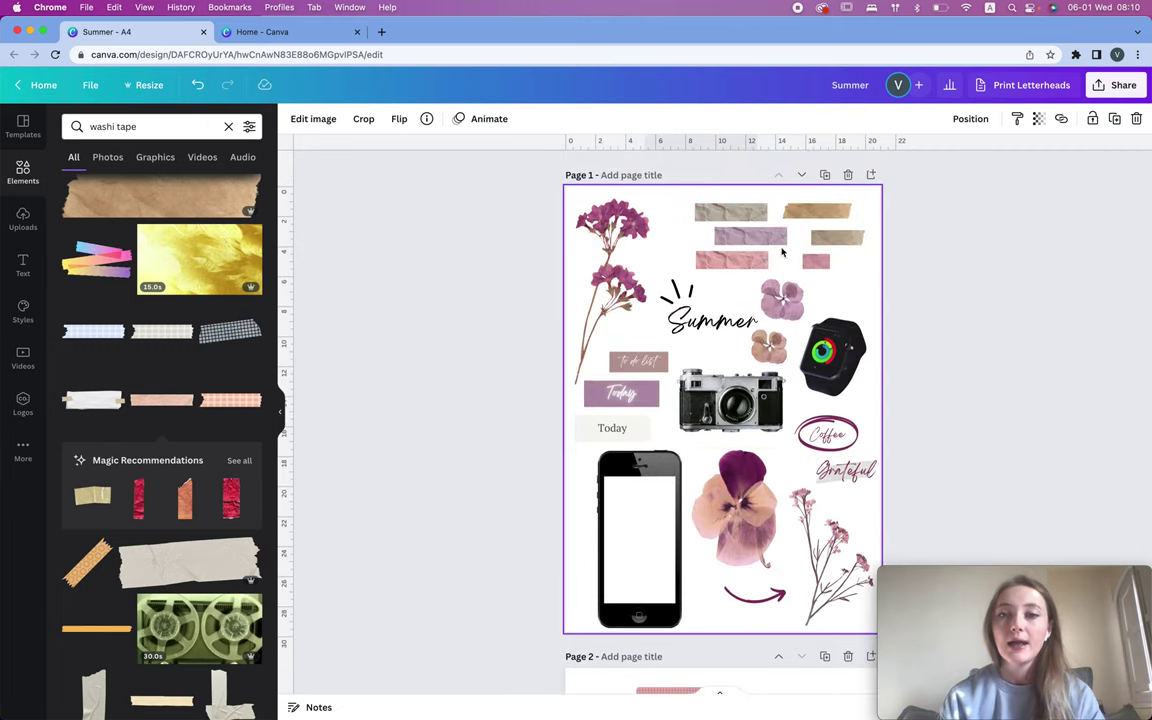
{"action": "scroll", "coordinate": [790, 255], "scroll_direction": "down", "scroll_amount": 5}
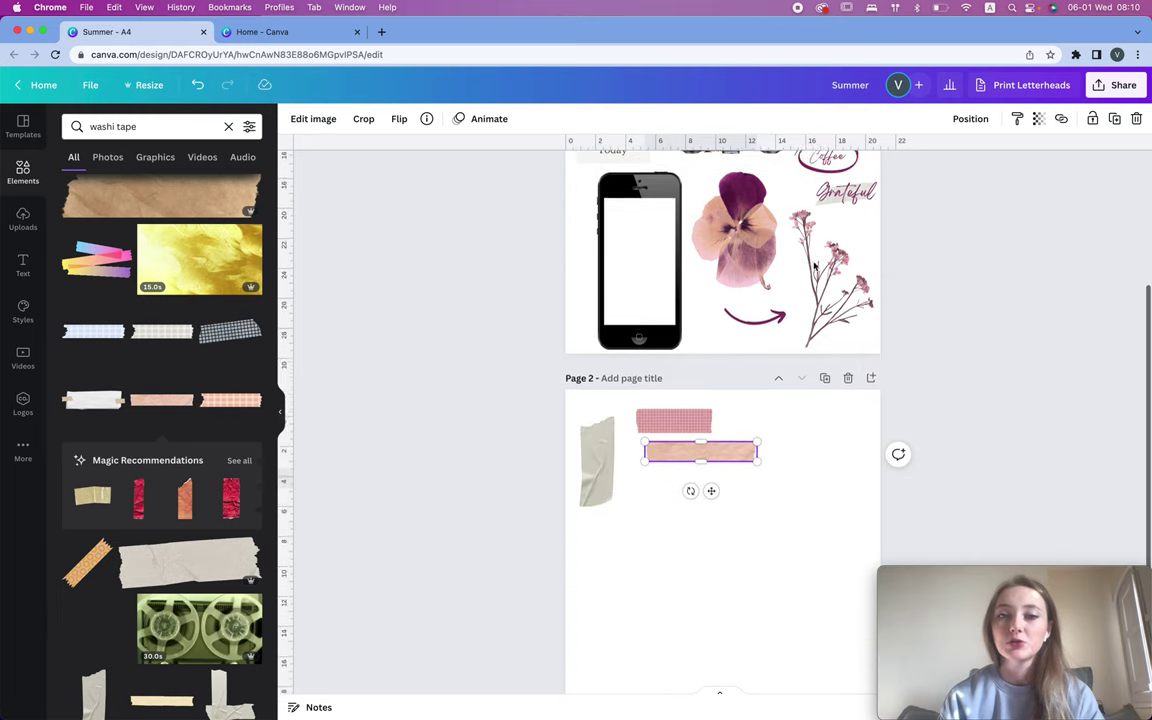
{"action": "left_click", "coordinate": [675, 241]}
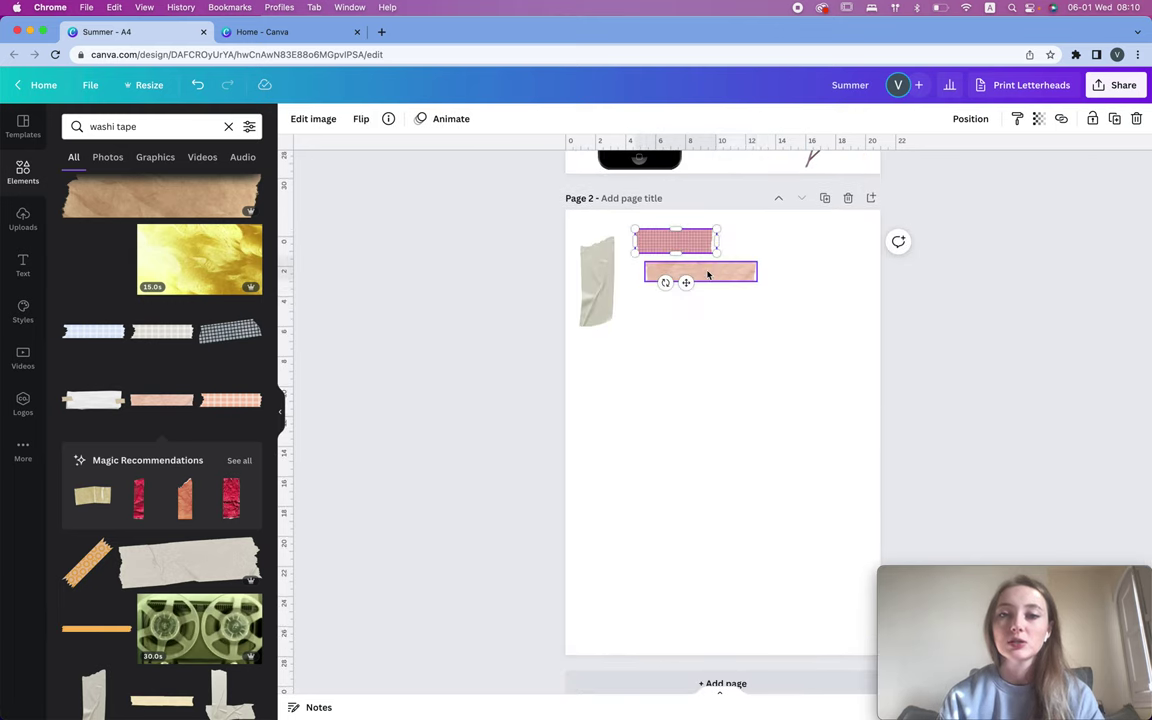
{"action": "left_click", "coordinate": [705, 271], "text": "shift"}
{"action": "left_click", "coordinate": [710, 337]}
{"action": "left_click", "coordinate": [675, 241]}
{"action": "left_click", "coordinate": [736, 274], "text": "shift"}
{"action": "left_click_drag", "start_coordinate": [736, 274], "coordinate": [676, 418]}
{"action": "left_click", "coordinate": [597, 285], "text": "shift"}
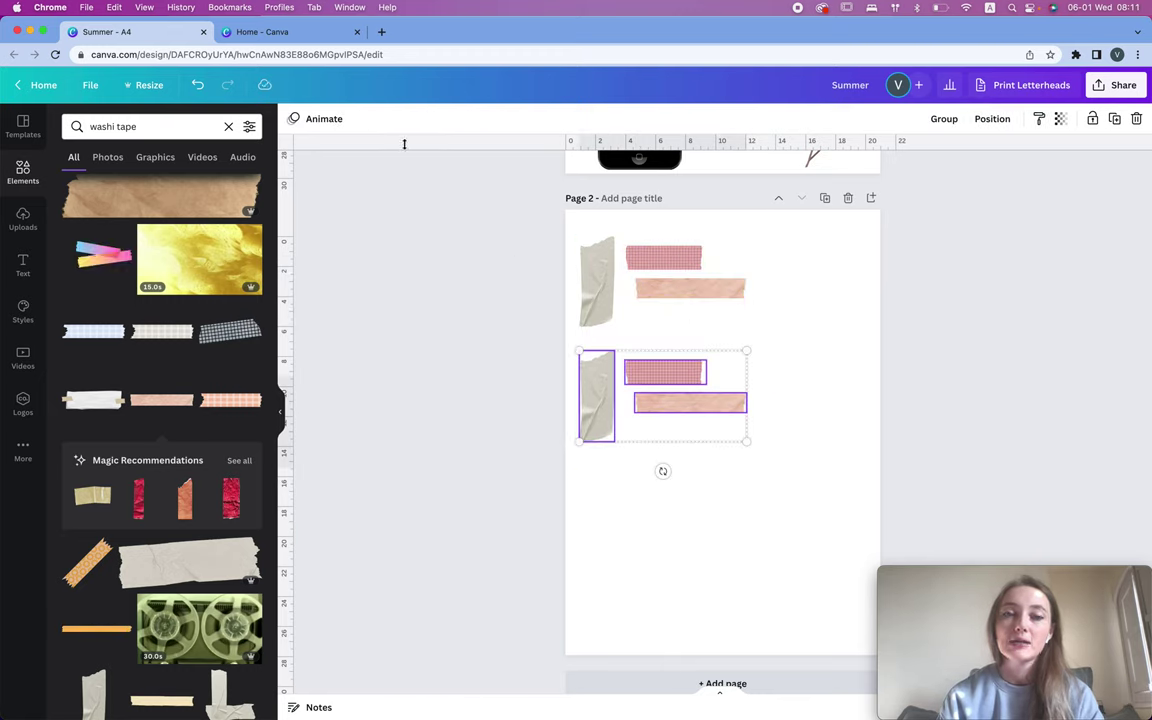
{"action": "left_click", "coordinate": [790, 347]}
{"action": "left_click_drag", "start_coordinate": [585, 392], "coordinate": [766, 368]}
Step: Copy the first tape set below the second one, and copy the second set into the page's bottom-right corner
{"action": "left_click_drag", "start_coordinate": [543, 219], "coordinate": [702, 291]}
{"action": "left_click_drag", "start_coordinate": [655, 252], "coordinate": [651, 478]}
{"action": "left_click", "coordinate": [840, 413]}
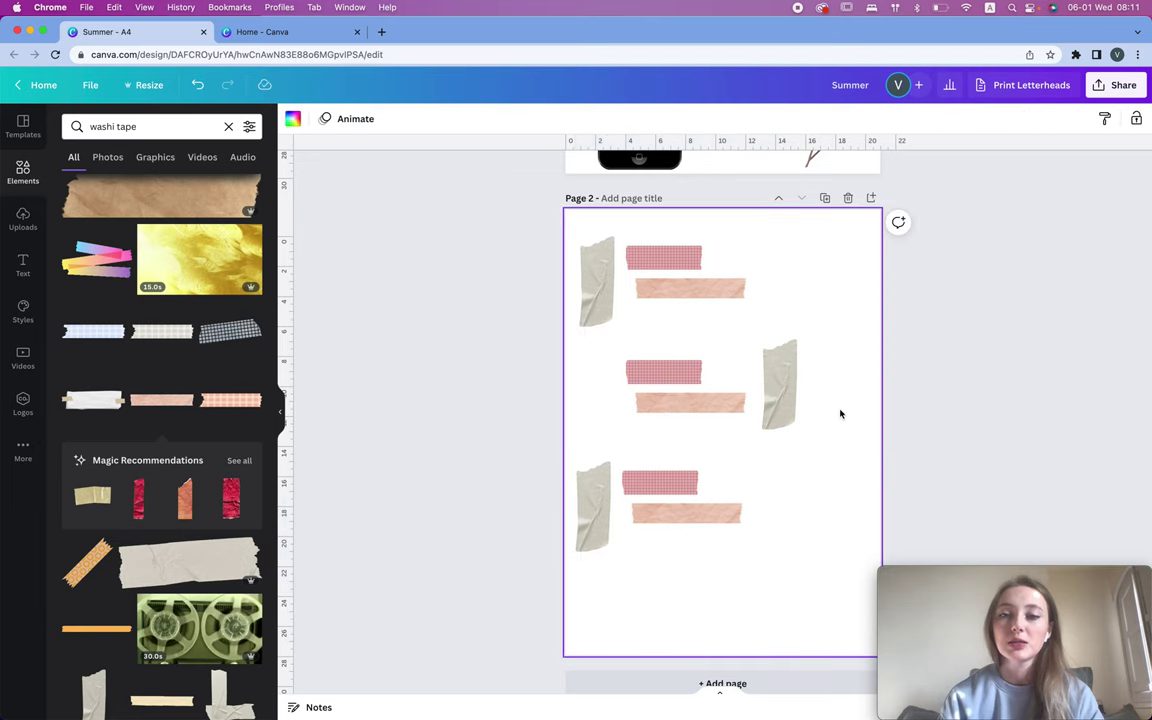
{"action": "left_click_drag", "start_coordinate": [840, 413], "coordinate": [628, 378]}
{"action": "left_click_drag", "start_coordinate": [779, 368], "coordinate": [851, 568]}
Step: Group the three tapes of each of the four sets on page 2 so every set forms its own group
{"action": "left_click_drag", "start_coordinate": [856, 424], "coordinate": [614, 353]}
{"action": "left_click", "coordinate": [788, 318]}
{"action": "left_click_drag", "start_coordinate": [802, 318], "coordinate": [566, 234]}
{"action": "left_click", "coordinate": [963, 119]}
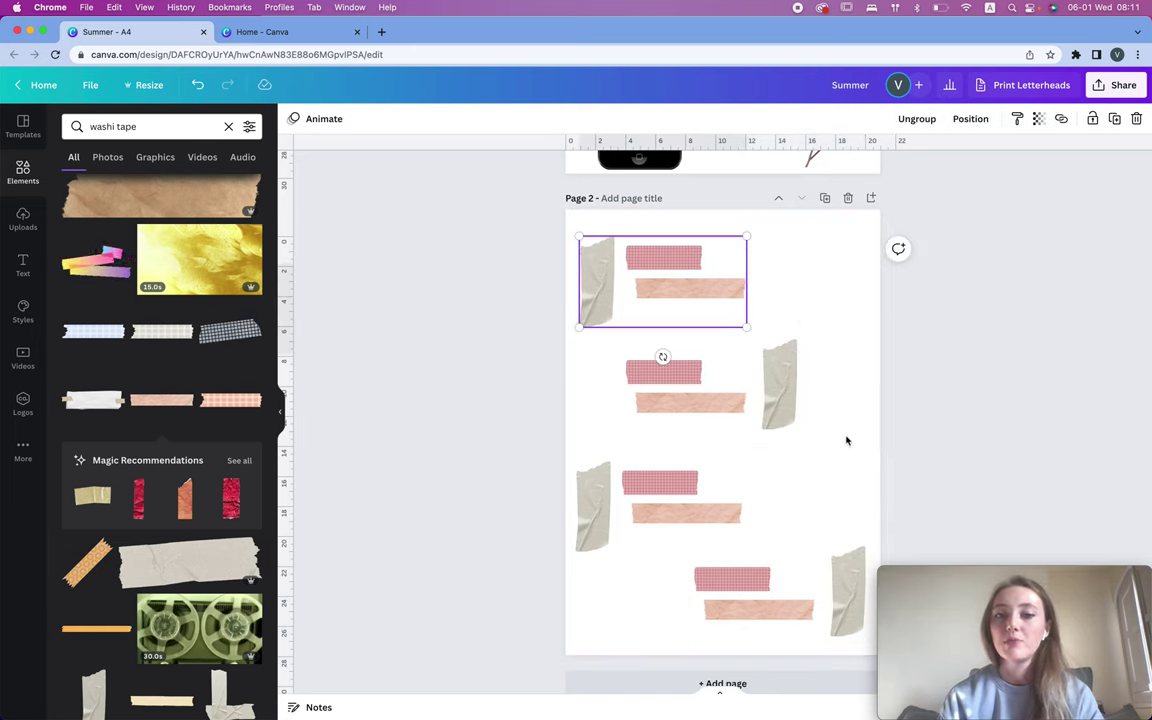
{"action": "left_click_drag", "start_coordinate": [846, 437], "coordinate": [605, 352]}
{"action": "left_click", "coordinate": [944, 119]}
{"action": "left_click_drag", "start_coordinate": [548, 433], "coordinate": [701, 537]}
{"action": "left_click", "coordinate": [944, 119]}
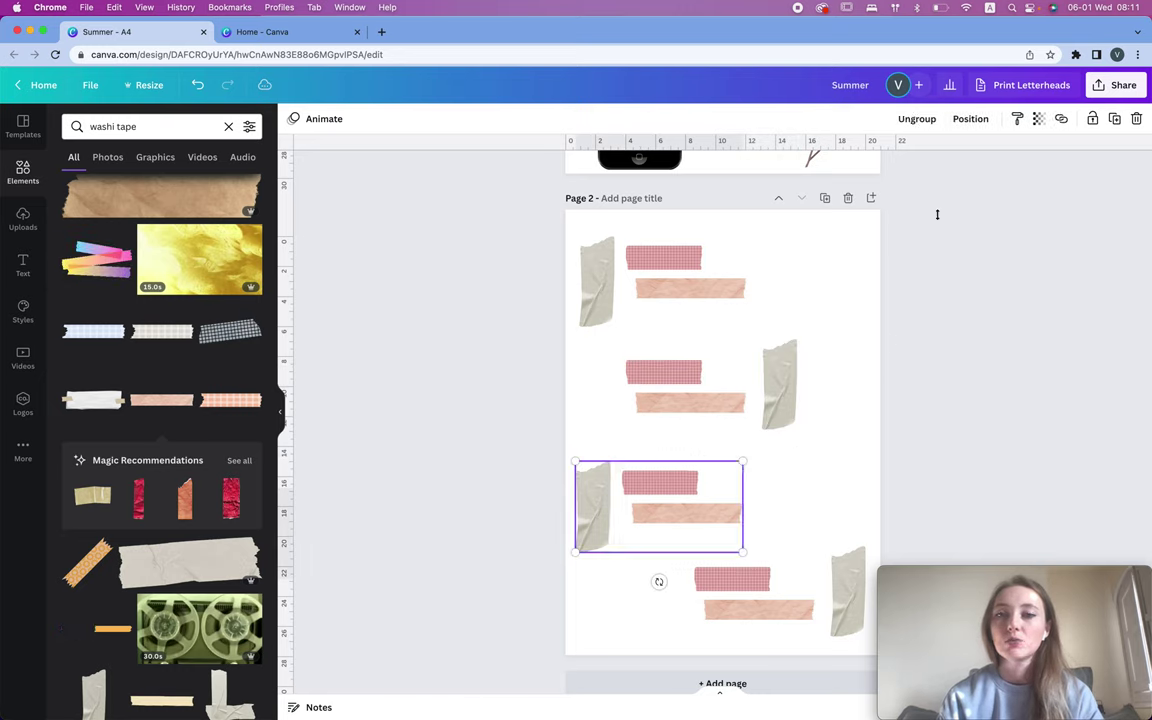
{"action": "left_click_drag", "start_coordinate": [905, 524], "coordinate": [750, 634]}
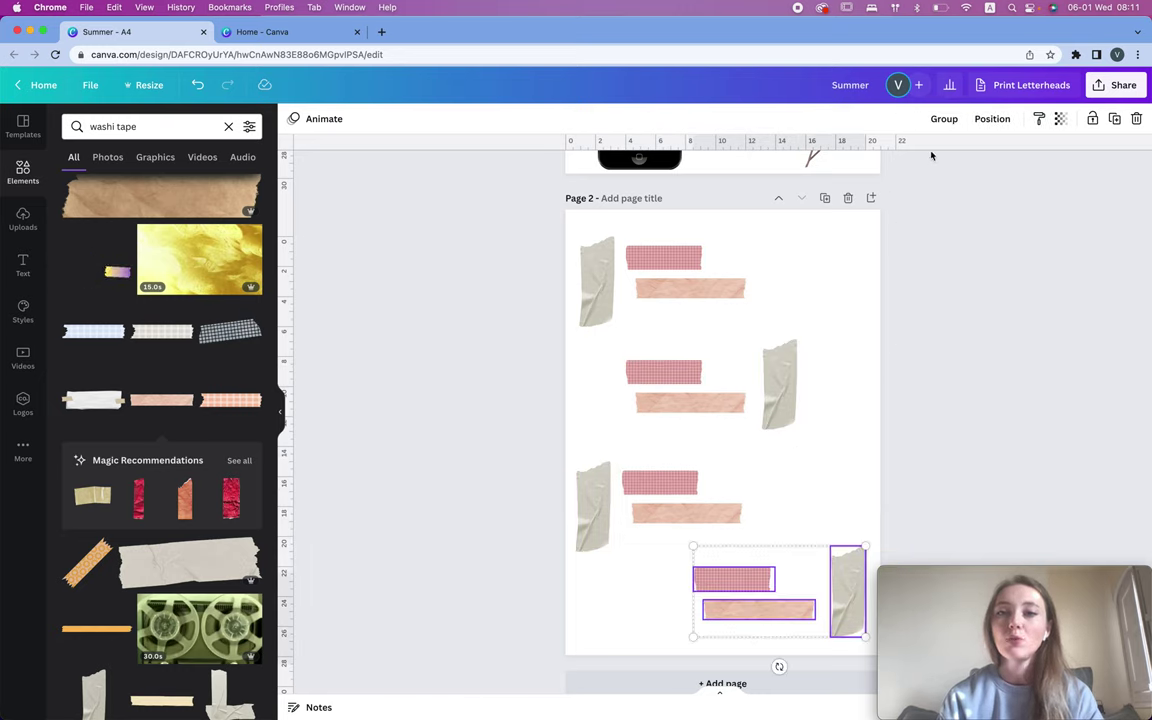
{"action": "left_click", "coordinate": [944, 119]}
Step: Space all four tape groups evenly in the vertical direction and align them to their common centre
{"action": "left_click_drag", "start_coordinate": [491, 200], "coordinate": [871, 650]}
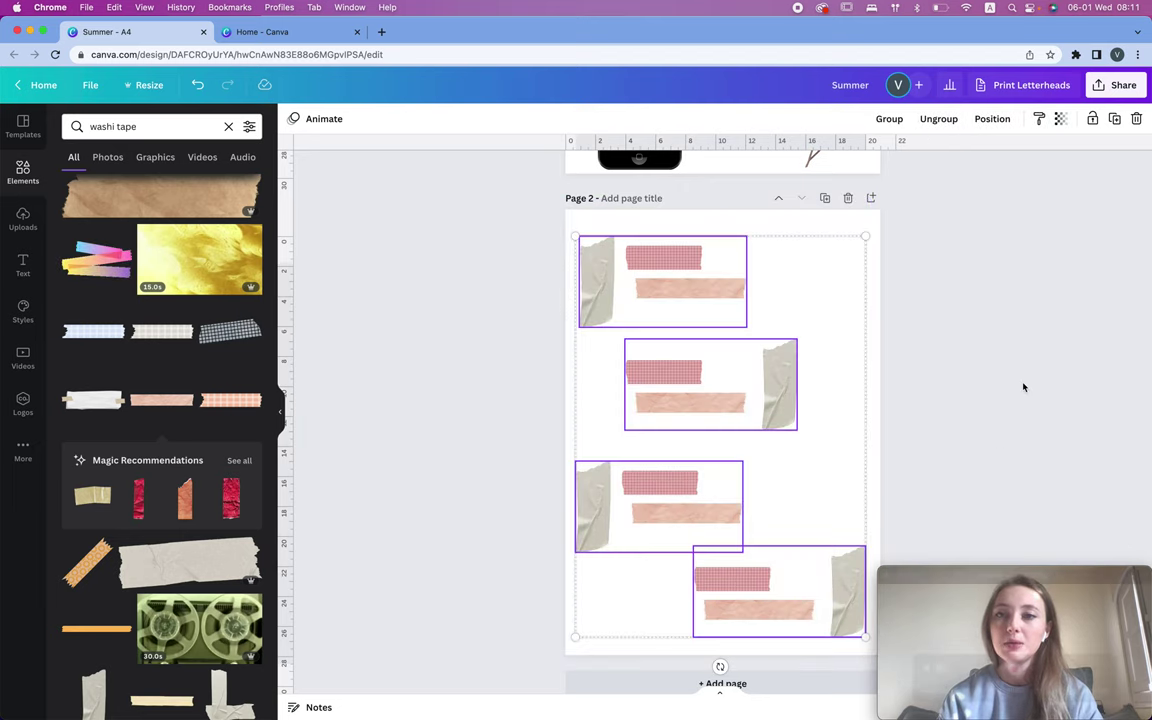
{"action": "left_click", "coordinate": [992, 119]}
{"action": "left_click", "coordinate": [858, 341]}
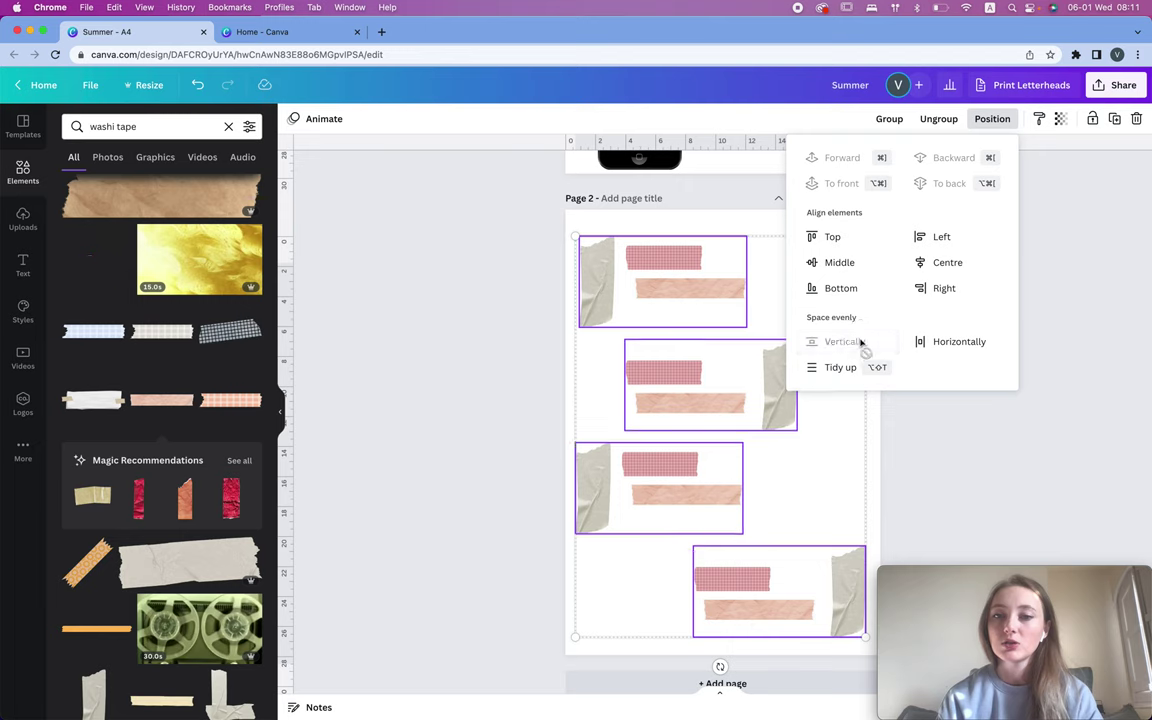
{"action": "left_click", "coordinate": [946, 260]}
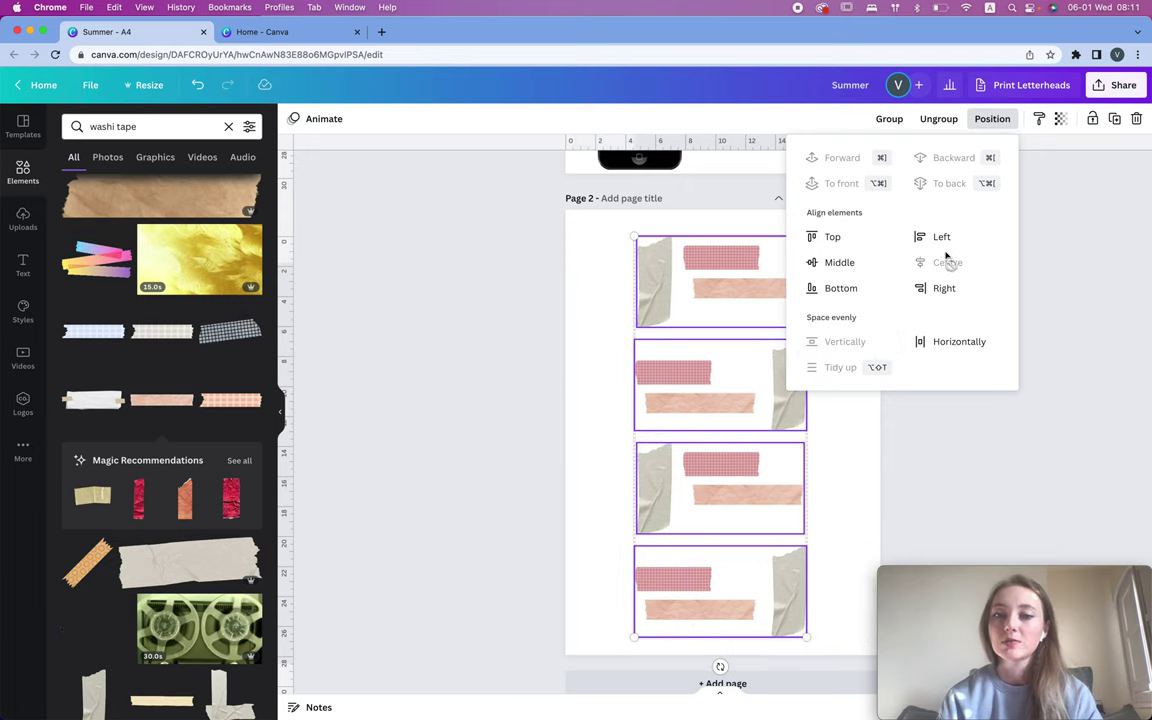
Step: Move the tape column to the page's left side and place a smaller copy of it along the right side
{"action": "left_click_drag", "start_coordinate": [702, 316], "coordinate": [846, 310]}
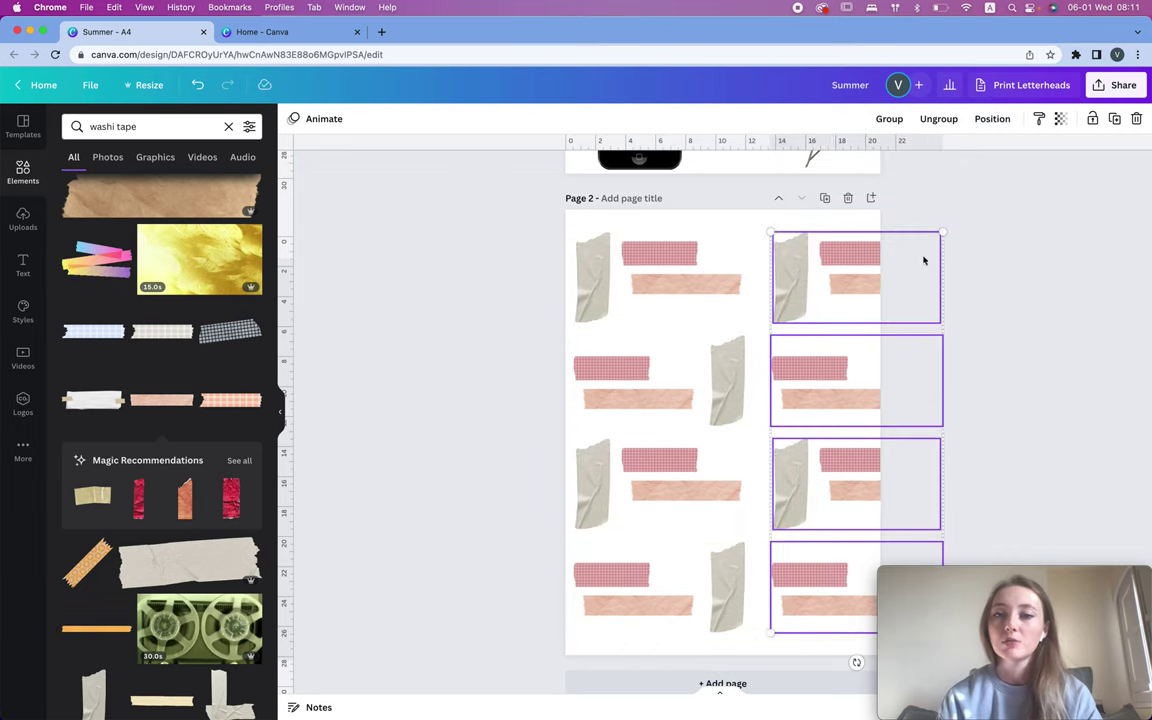
{"action": "left_click_drag", "start_coordinate": [941, 234], "coordinate": [838, 332]}
{"action": "left_click", "coordinate": [826, 259]}
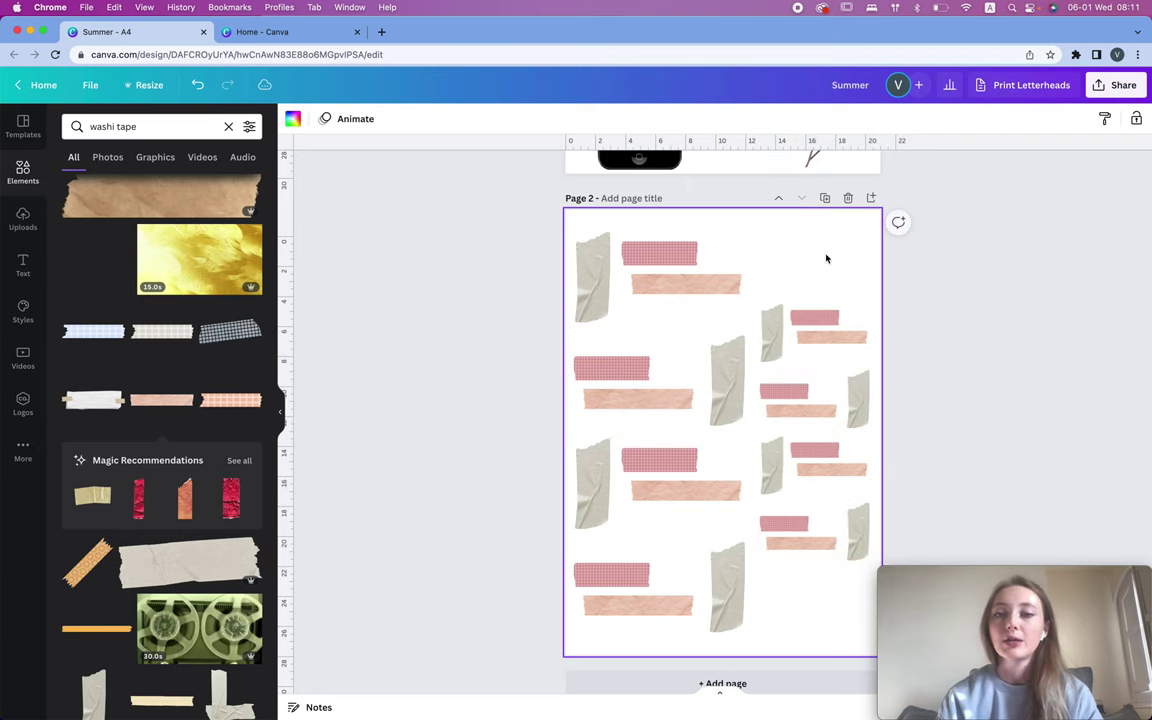
Step: Ungroup the large tape set at the top left of page 2
{"action": "left_click", "coordinate": [694, 261]}
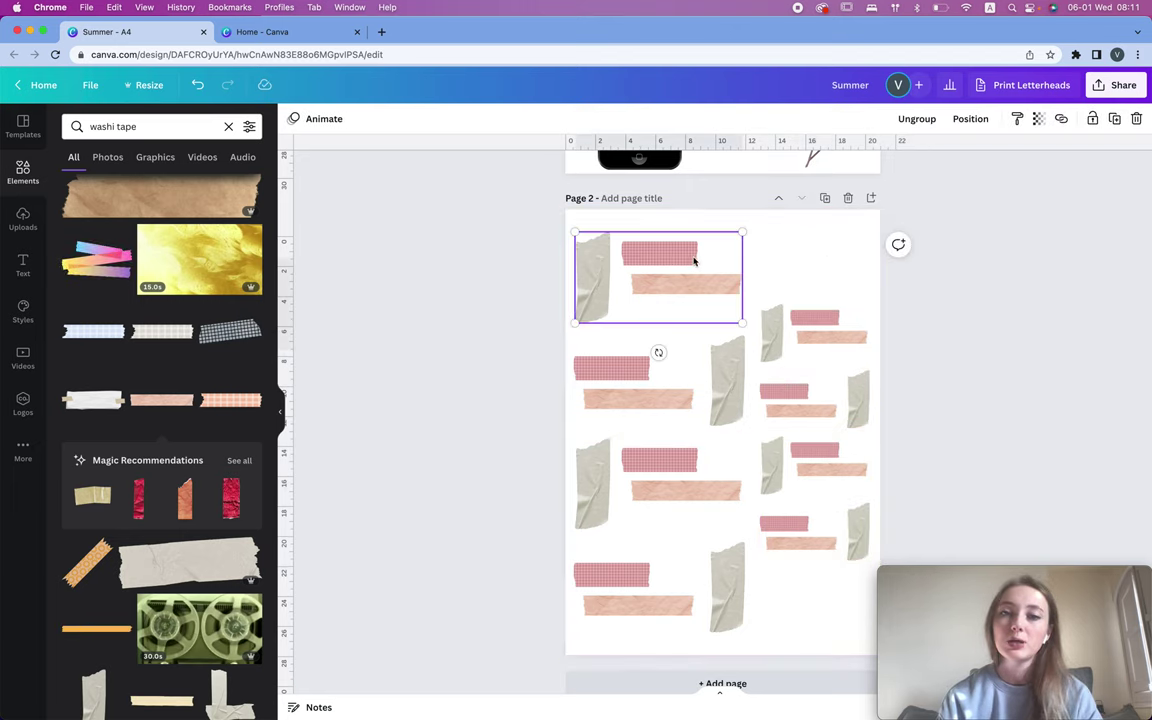
{"action": "left_click", "coordinate": [918, 119]}
{"action": "left_click", "coordinate": [473, 249]}
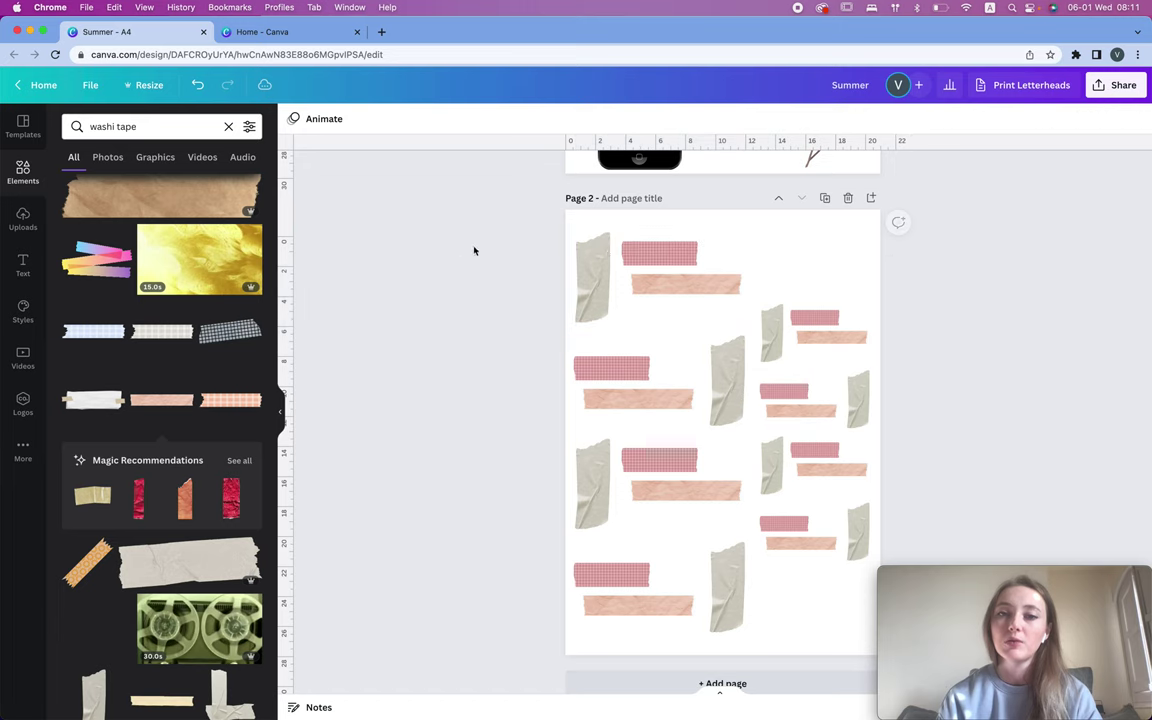
Step: Compare colour filters on the topmost large checked tape on page 2, ending with Peony at an intensity of 28
{"action": "left_click", "coordinate": [636, 254]}
{"action": "left_click", "coordinate": [305, 121]}
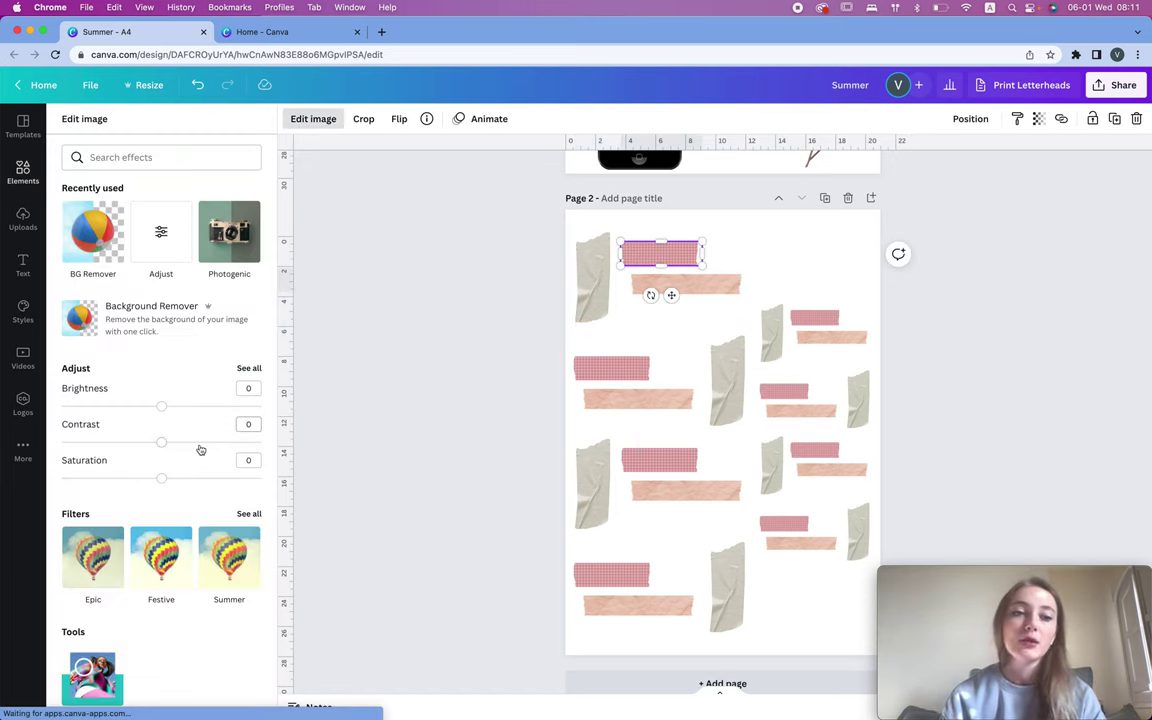
{"action": "scroll", "coordinate": [200, 450], "scroll_direction": "down", "scroll_amount": 5}
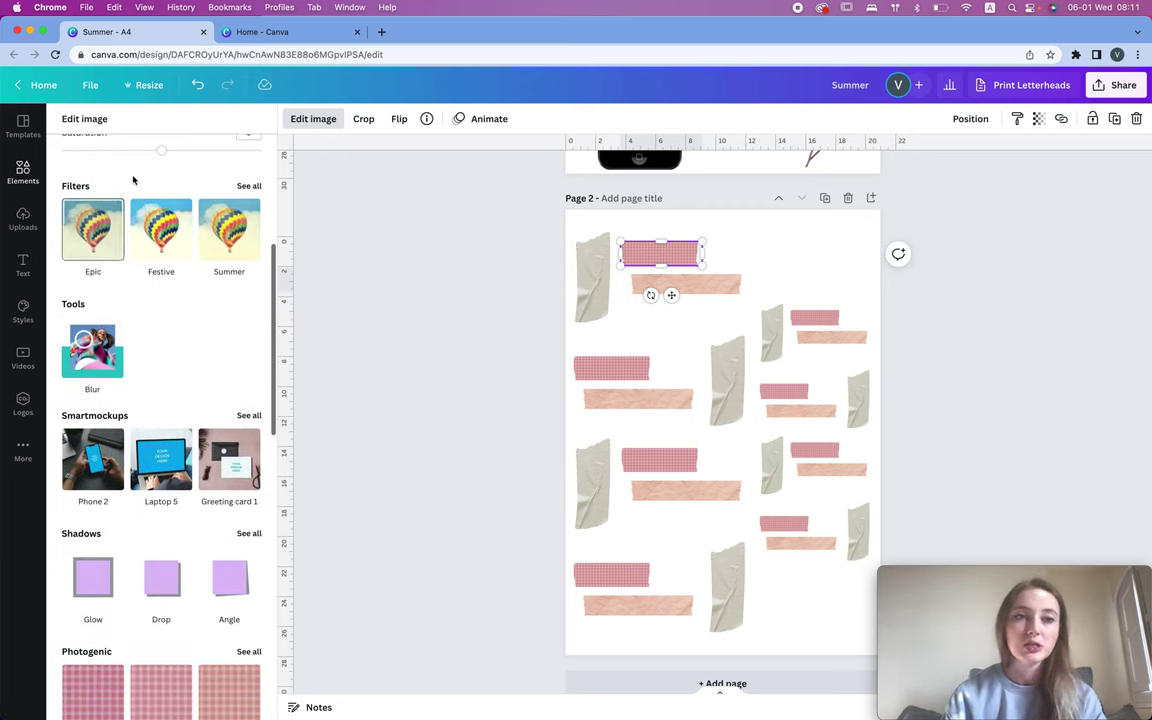
{"action": "left_click", "coordinate": [228, 222]}
{"action": "left_click", "coordinate": [248, 186]}
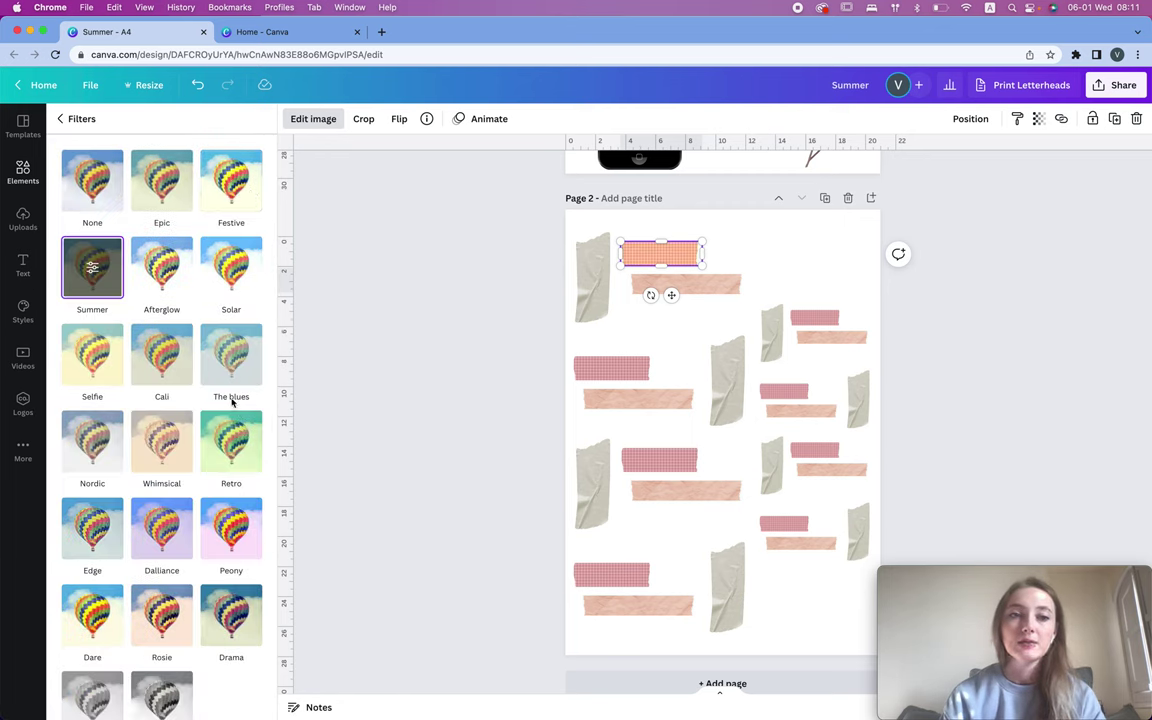
{"action": "left_click", "coordinate": [231, 354]}
{"action": "left_click", "coordinate": [231, 443]}
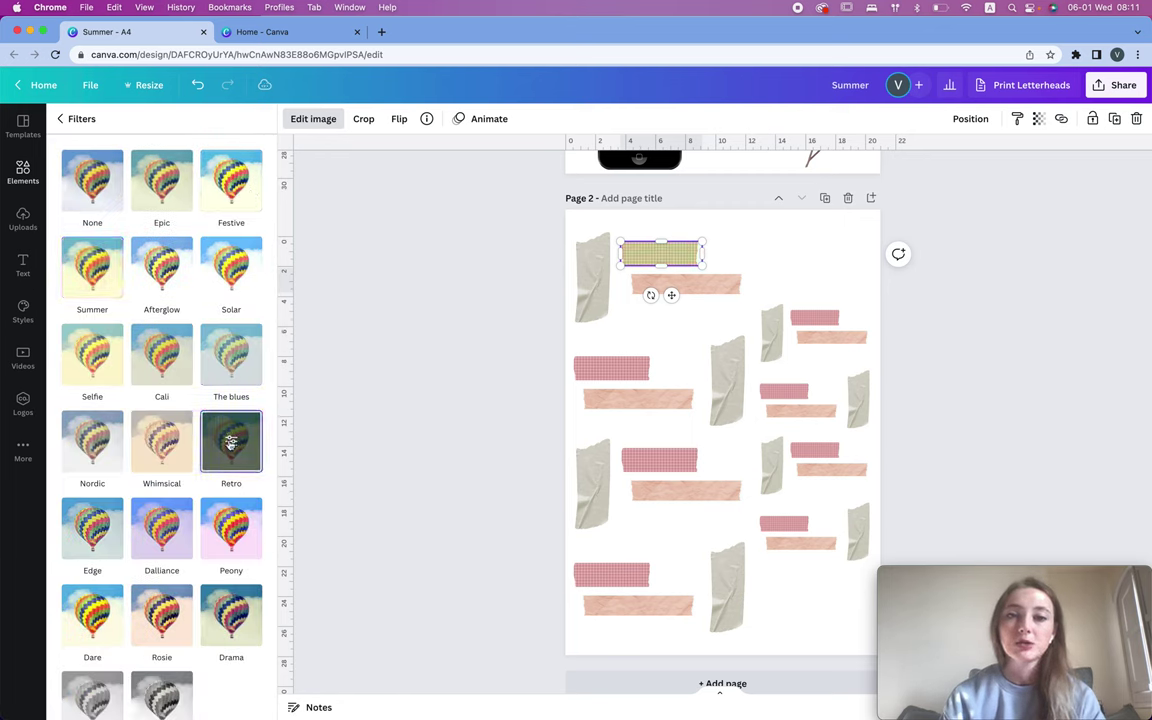
{"action": "left_click", "coordinate": [231, 530]}
{"action": "left_click", "coordinate": [234, 544]}
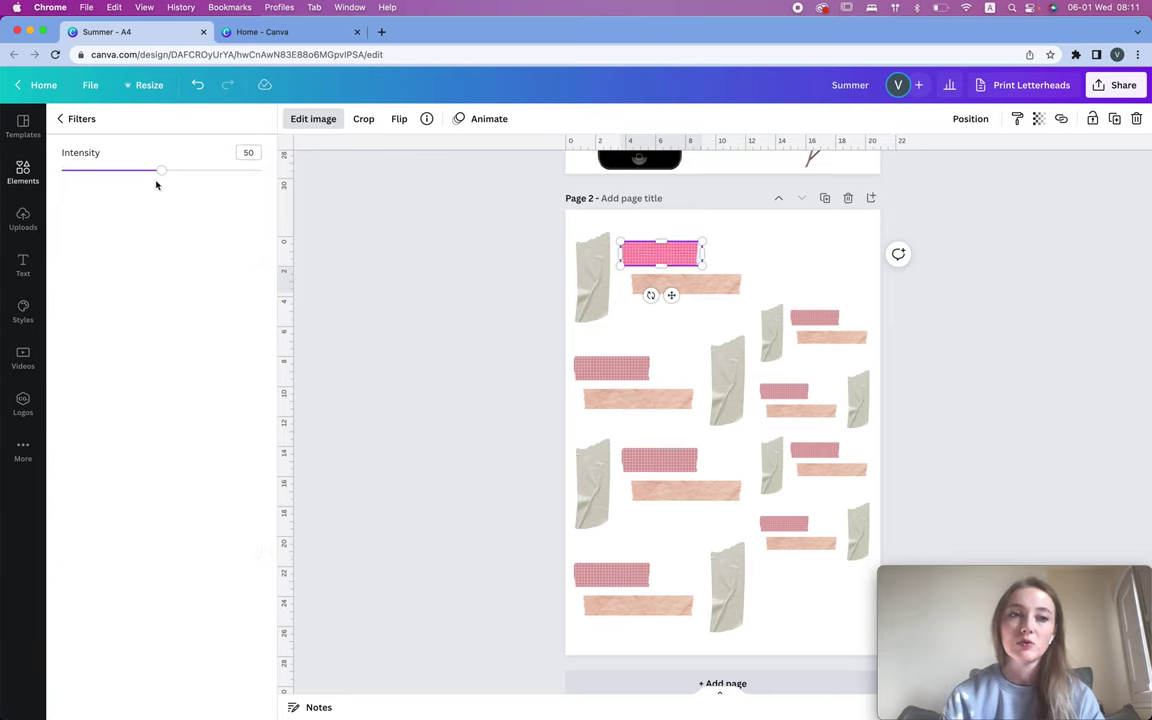
{"action": "left_click_drag", "start_coordinate": [152, 178], "coordinate": [119, 180]}
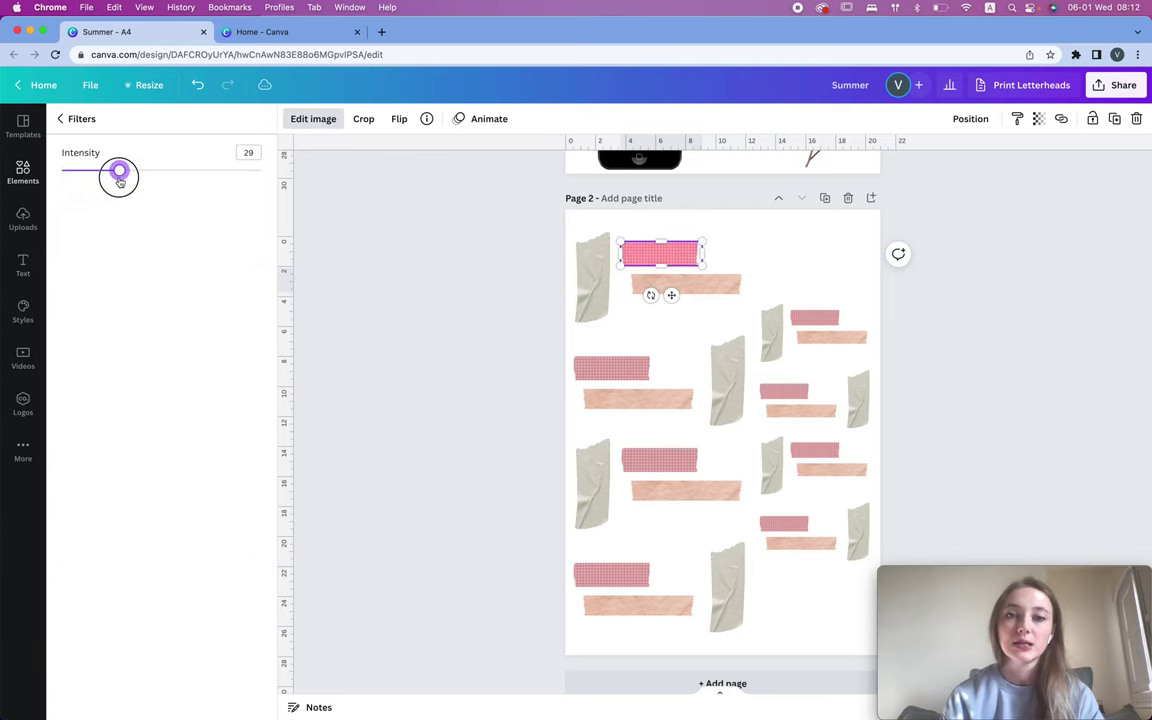
{"action": "left_click", "coordinate": [62, 121]}
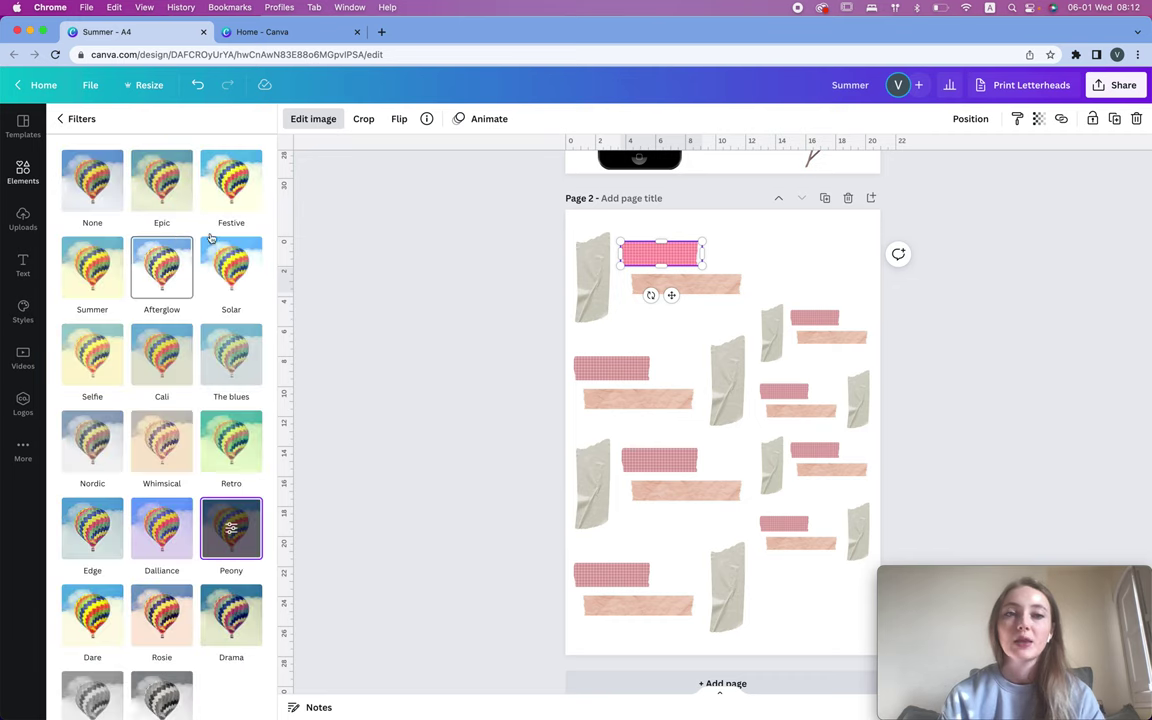
Step: Apply the Photogenic effect Sangri to the tall grey tape in the top large set and Astro to the checked tape beside it
{"action": "left_click", "coordinate": [598, 280]}
{"action": "left_click", "coordinate": [62, 118]}
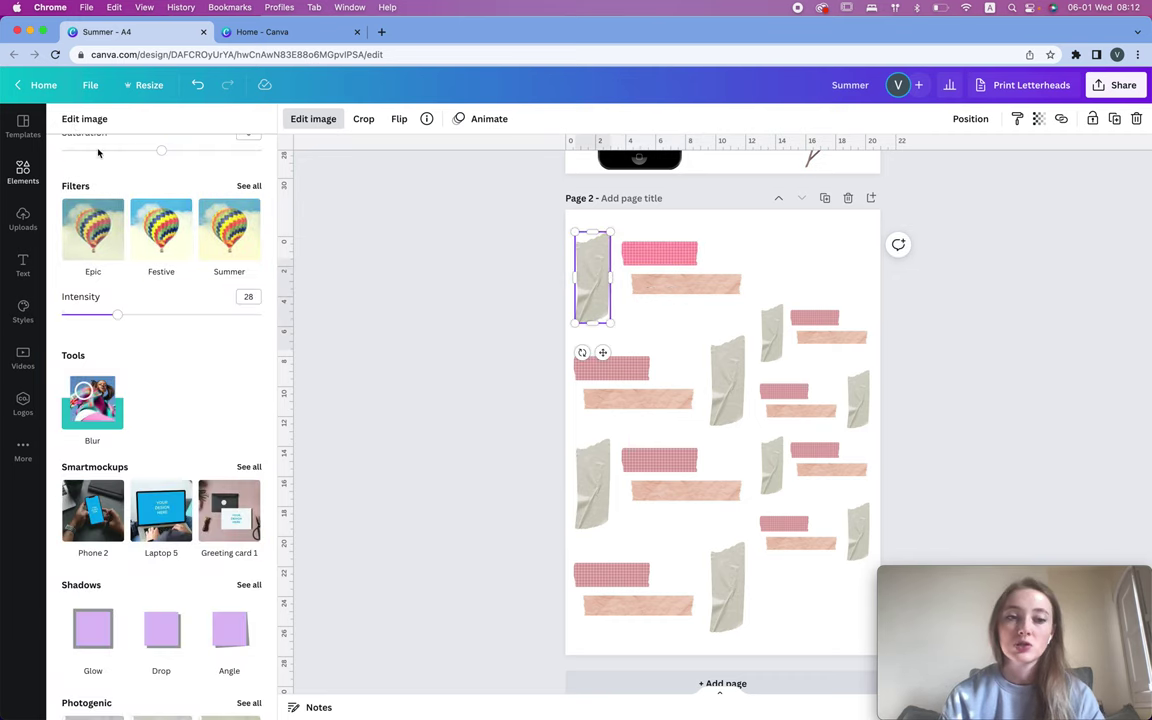
{"action": "scroll", "coordinate": [197, 360], "scroll_direction": "down", "scroll_amount": 5}
{"action": "scroll", "coordinate": [197, 360], "scroll_direction": "down", "scroll_amount": 1}
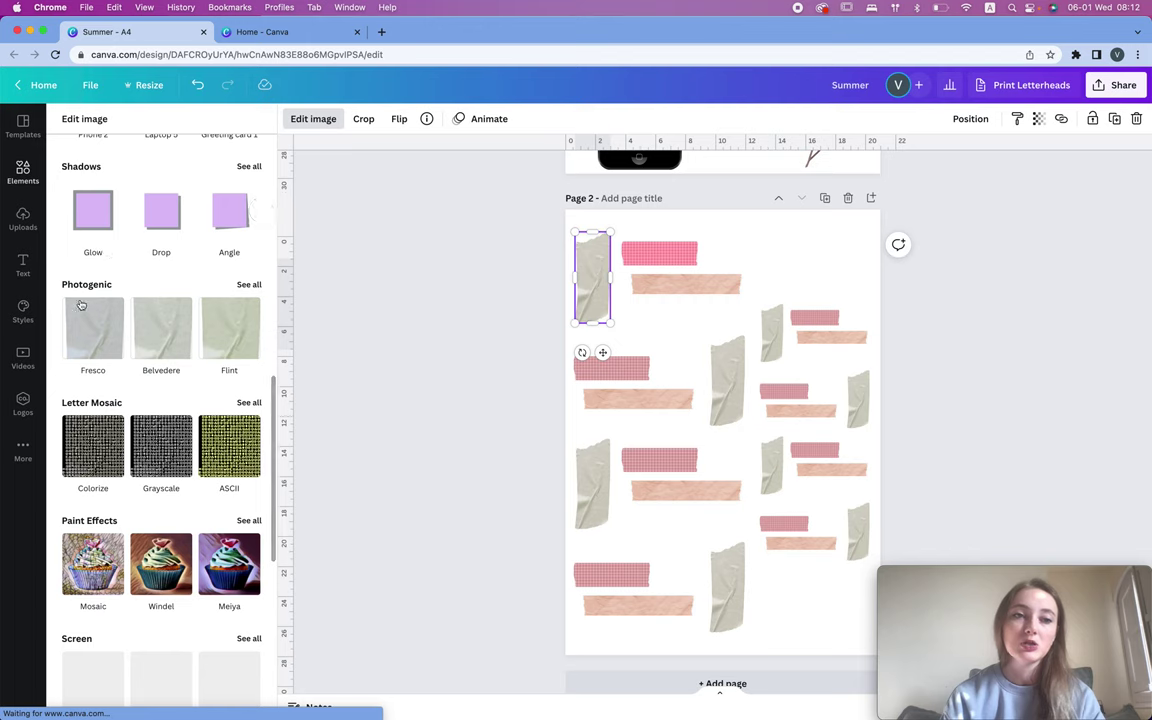
{"action": "left_click", "coordinate": [238, 286]}
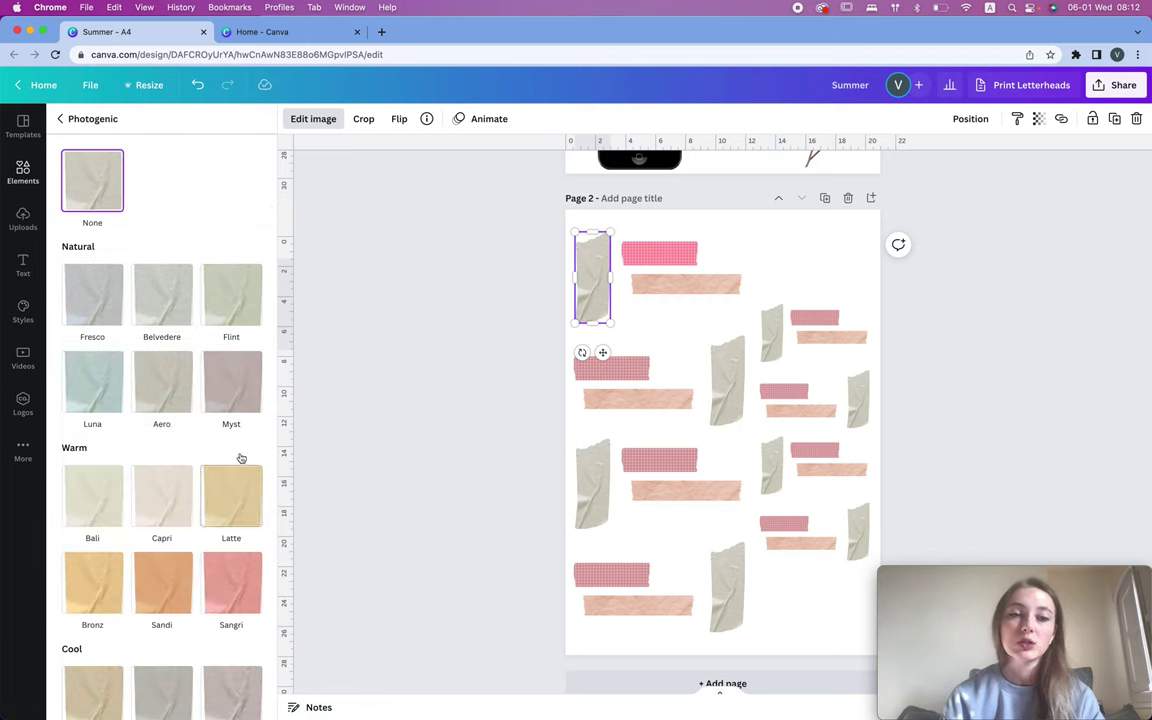
{"action": "left_click", "coordinate": [233, 401]}
{"action": "scroll", "coordinate": [233, 401], "scroll_direction": "down", "scroll_amount": 4}
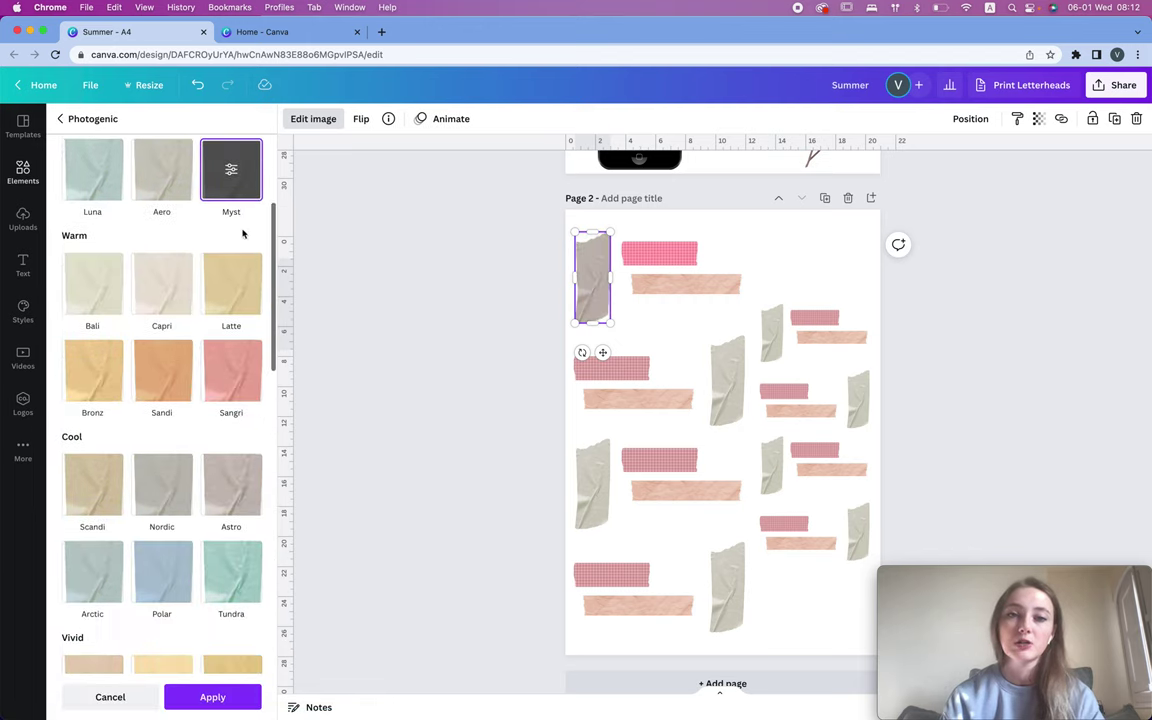
{"action": "left_click", "coordinate": [238, 373]}
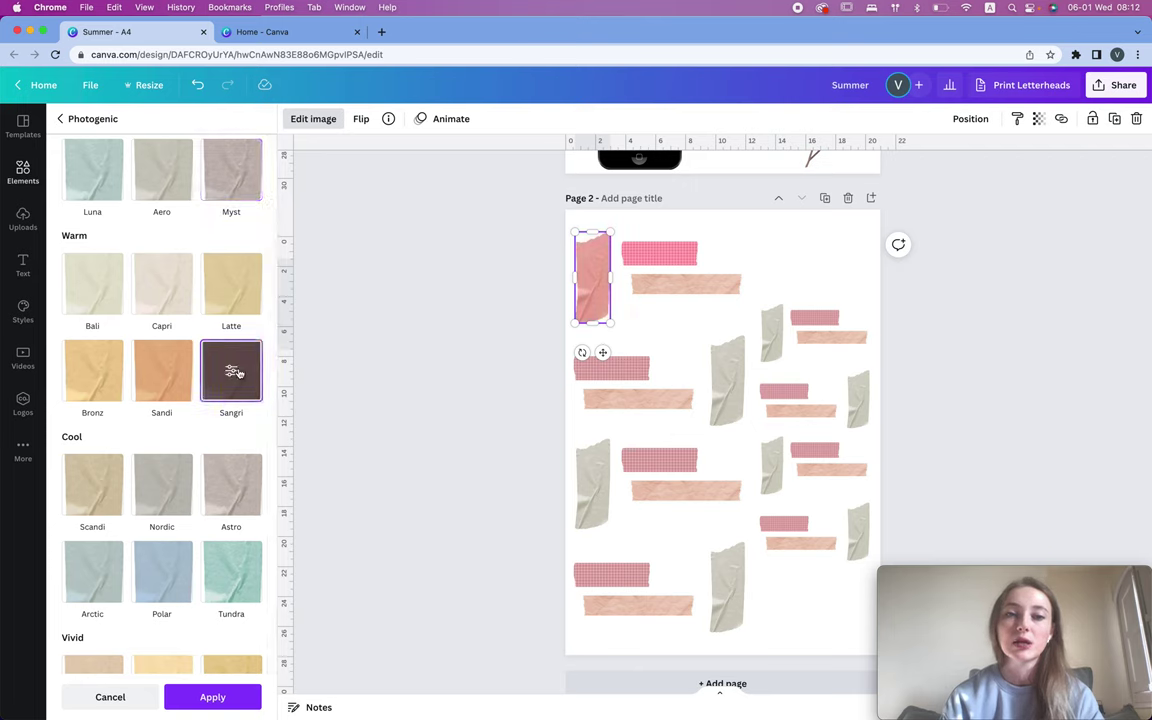
{"action": "left_click", "coordinate": [658, 255]}
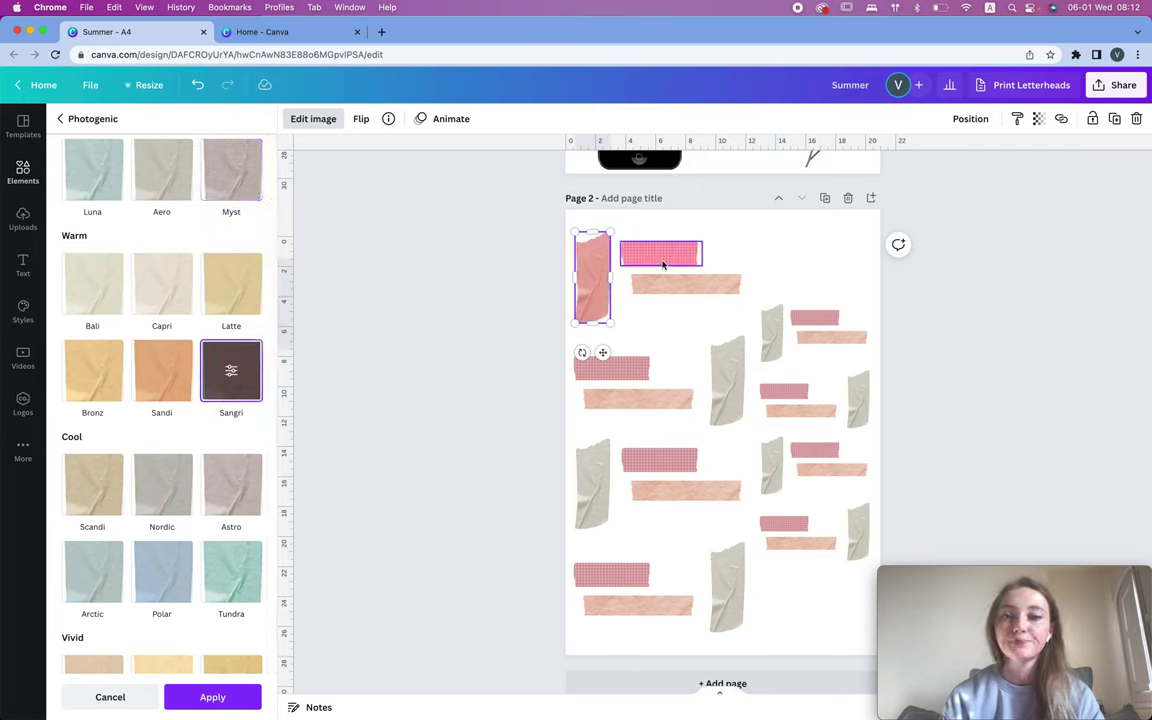
{"action": "left_click", "coordinate": [238, 482]}
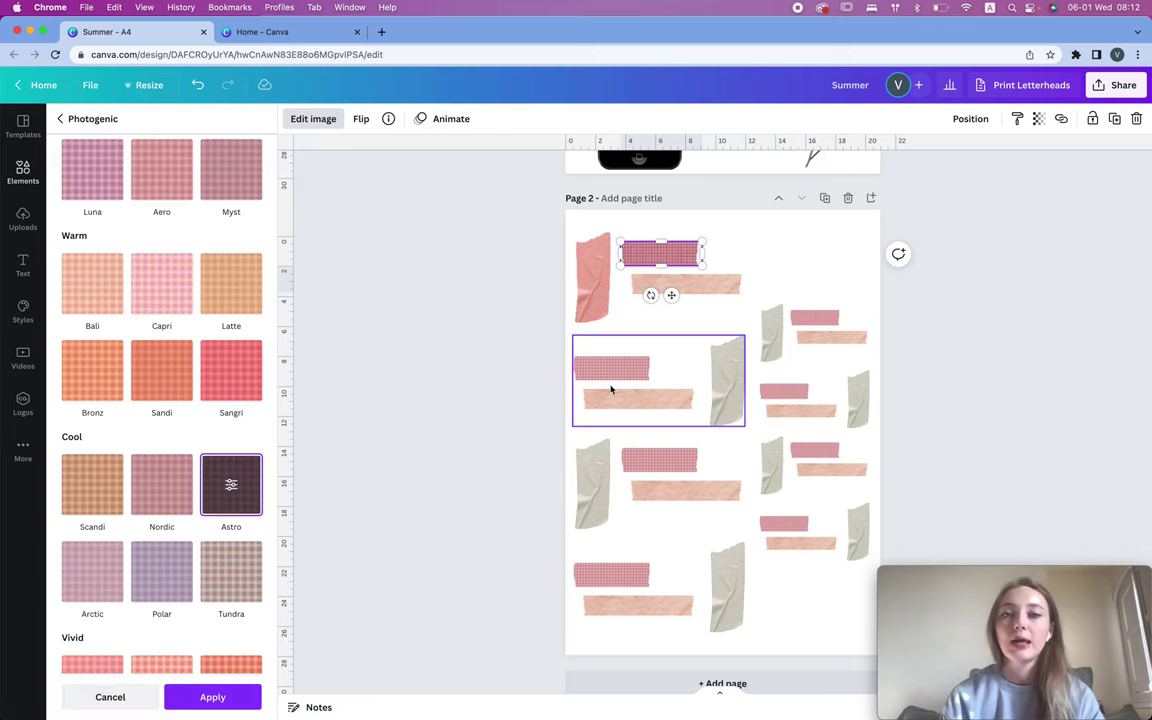
Step: Ungroup the second large tape set on page 2
{"action": "left_click", "coordinate": [610, 376]}
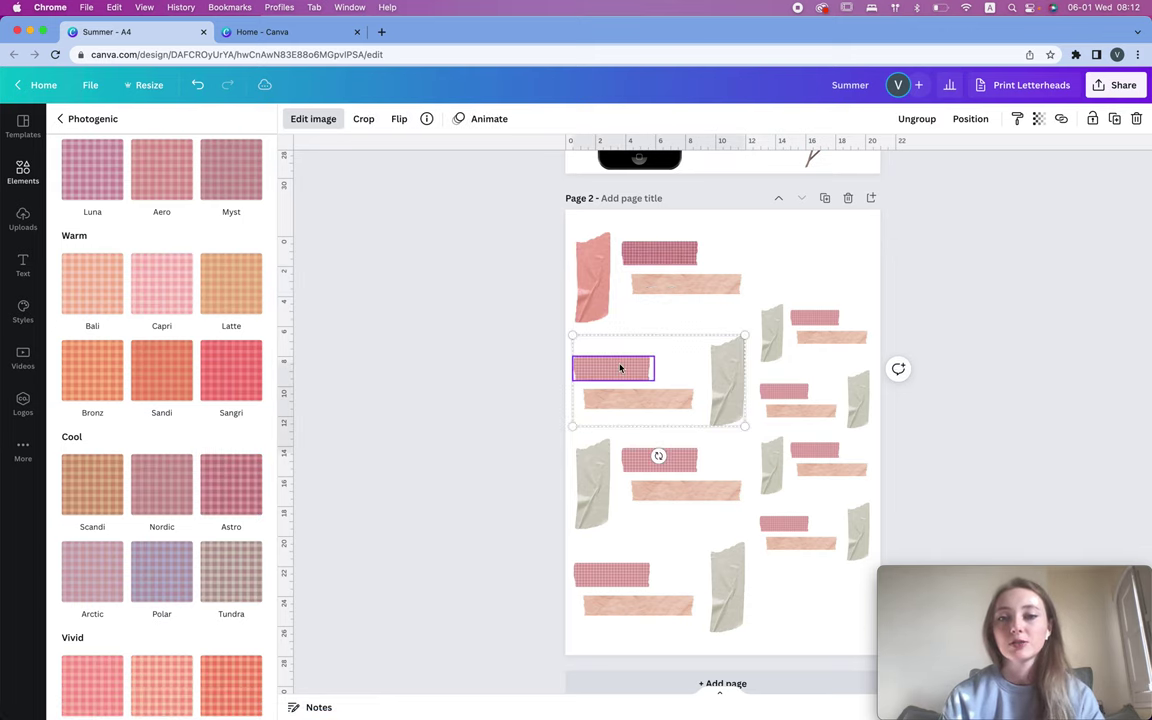
{"action": "left_click", "coordinate": [913, 118]}
{"action": "left_click", "coordinate": [630, 350]}
Step: Adjust the second set's checked tape to tint -100, fade 40 and saturation -33, and slightly reduce its warmth
{"action": "left_click", "coordinate": [612, 368]}
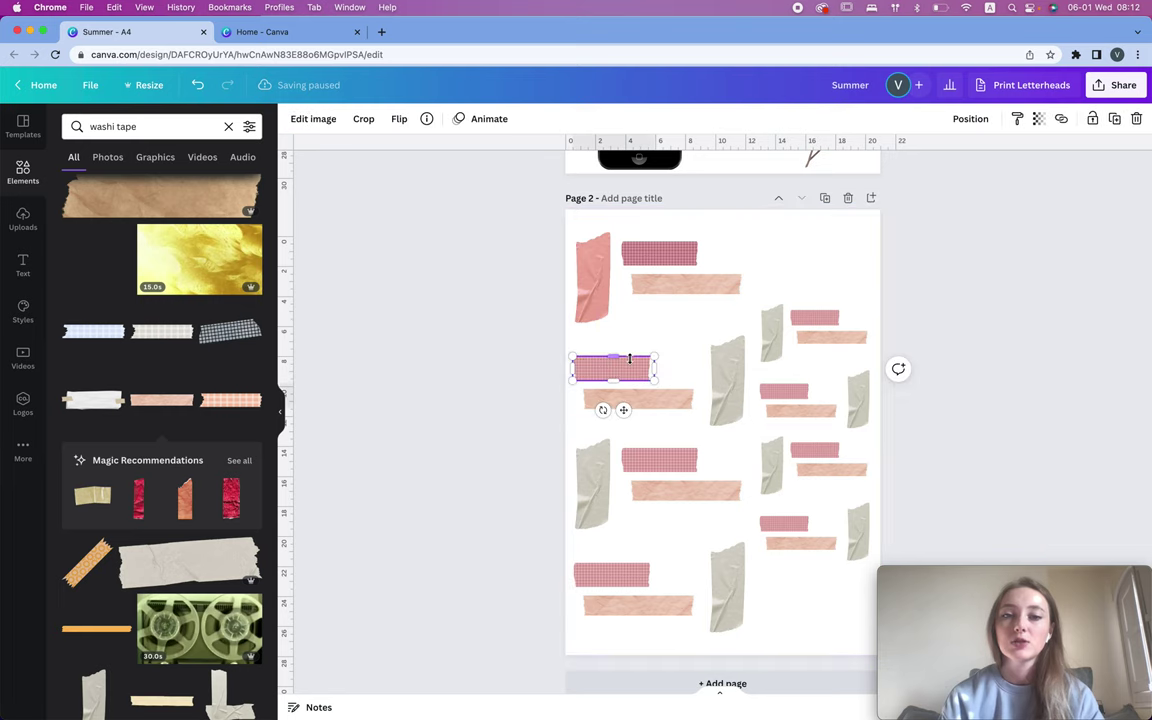
{"action": "left_click", "coordinate": [311, 118]}
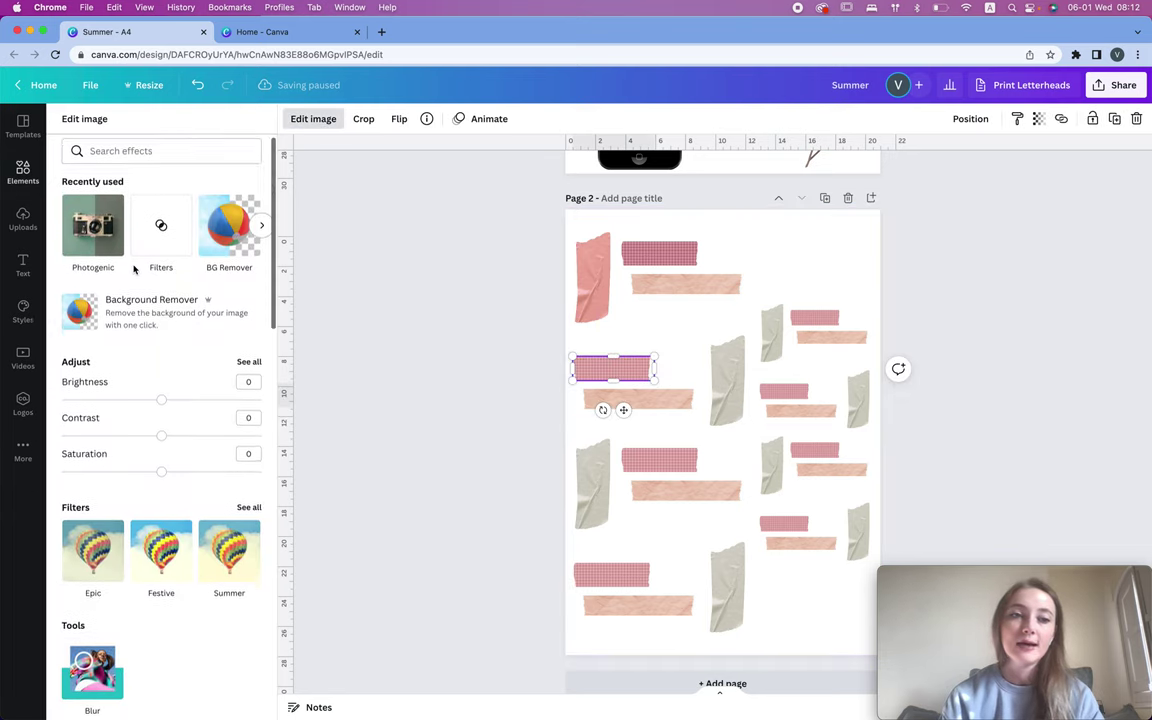
{"action": "scroll", "coordinate": [82, 187], "scroll_direction": "down", "scroll_amount": 4}
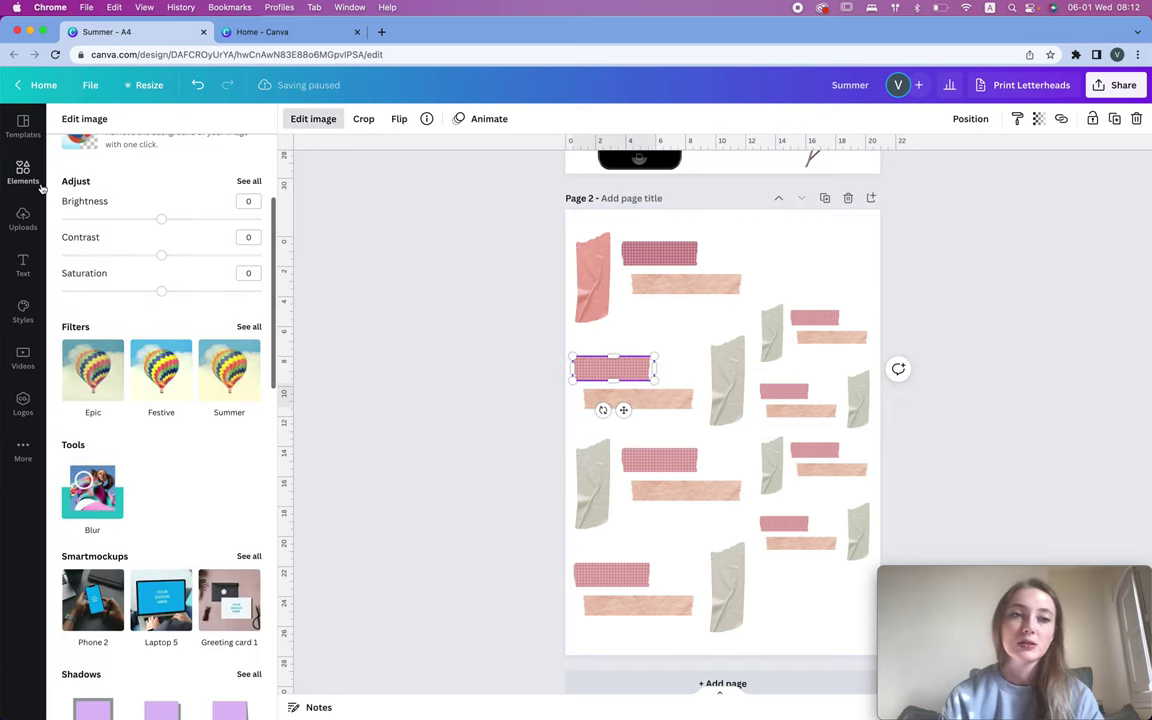
{"action": "left_click", "coordinate": [249, 181]}
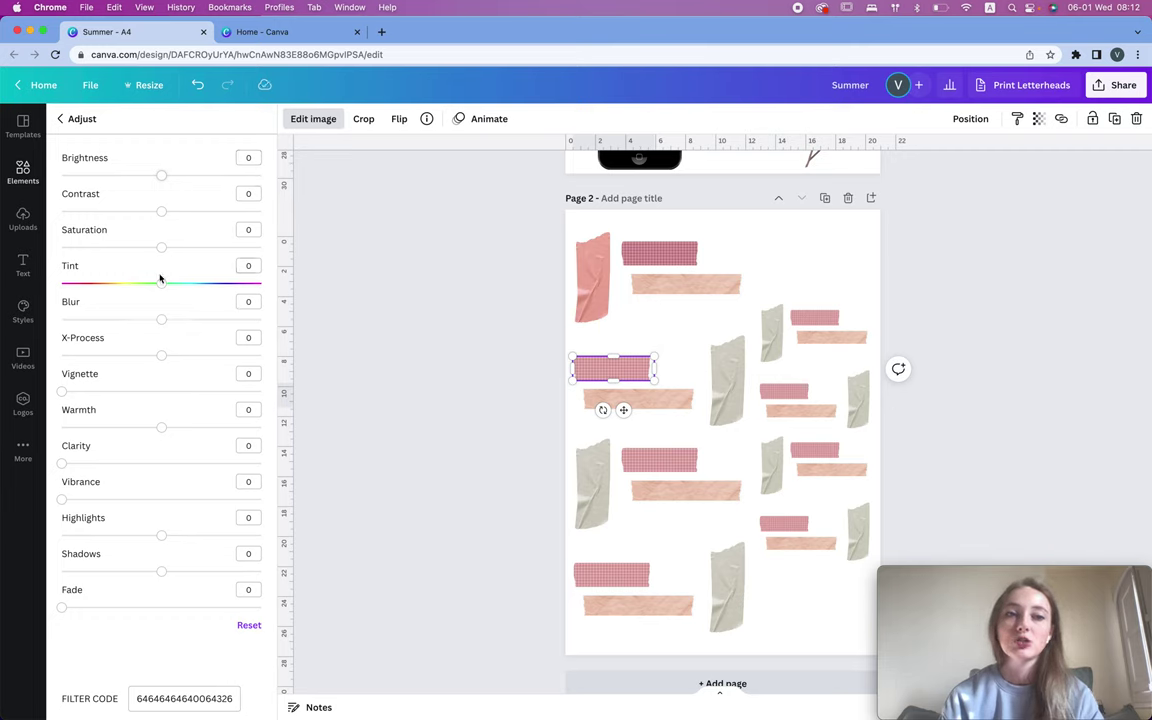
{"action": "left_click_drag", "start_coordinate": [162, 288], "coordinate": [62, 283]}
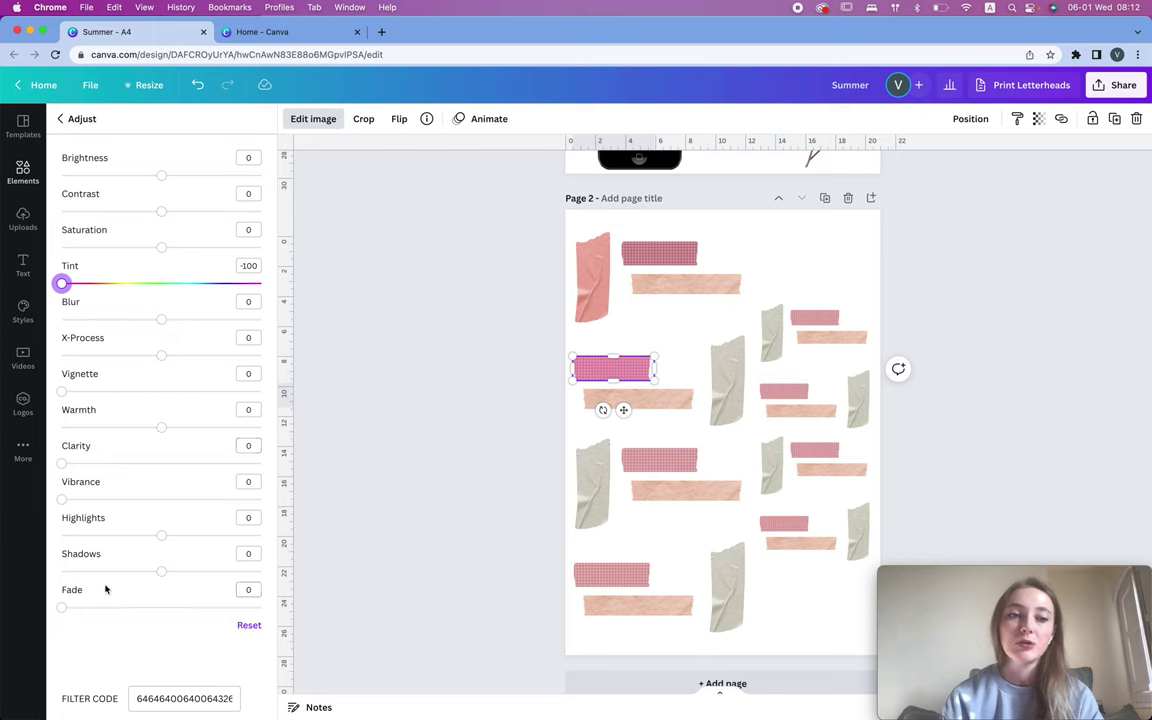
{"action": "left_click_drag", "start_coordinate": [89, 613], "coordinate": [139, 595]}
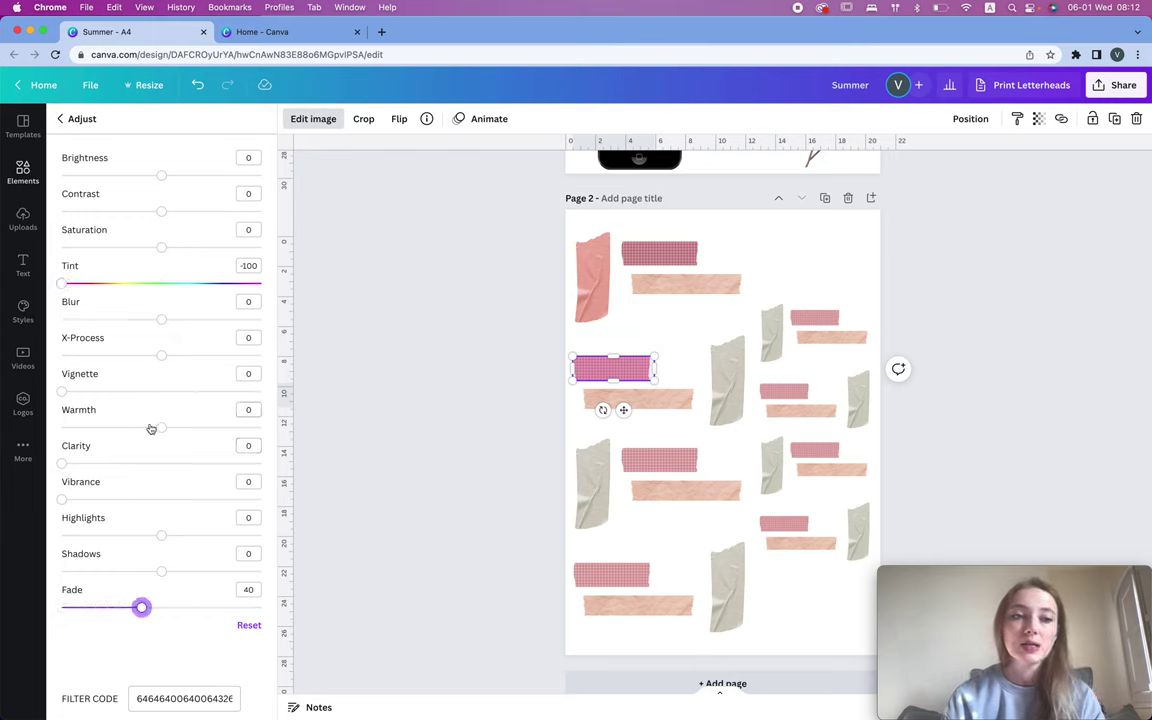
{"action": "mouse_move", "coordinate": [137, 249]}
{"action": "left_mouse_down"}
{"action": "mouse_move", "coordinate": [110, 245]}
{"action": "mouse_move", "coordinate": [128, 249]}
{"action": "left_mouse_up"}
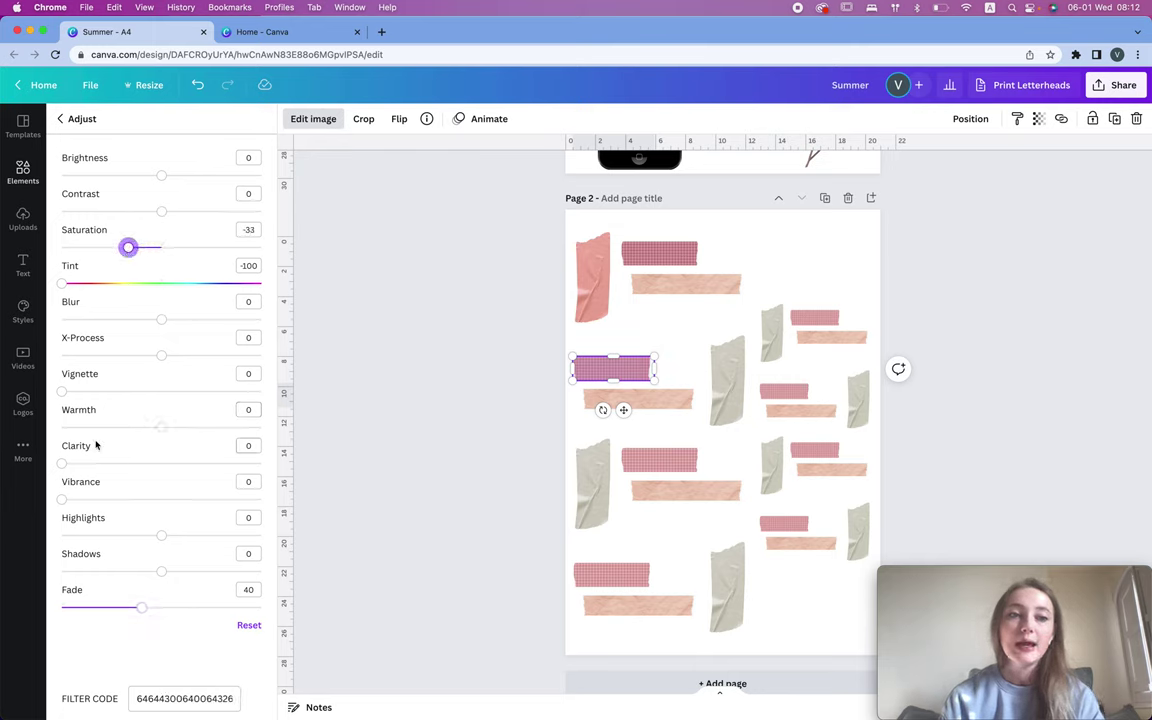
{"action": "mouse_move", "coordinate": [161, 427]}
{"action": "left_mouse_down"}
{"action": "mouse_move", "coordinate": [206, 424]}
{"action": "mouse_move", "coordinate": [141, 428]}
{"action": "mouse_move", "coordinate": [152, 428]}
{"action": "left_mouse_up"}
{"action": "left_click", "coordinate": [810, 255]}
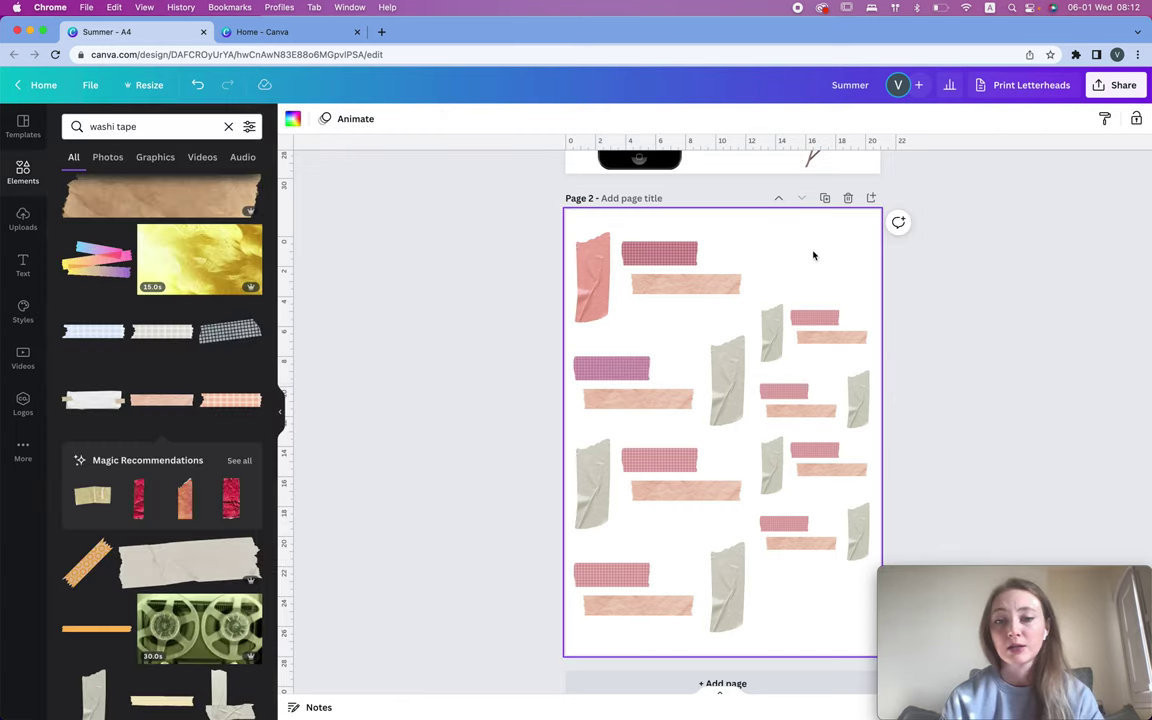
{"action": "left_click", "coordinate": [655, 402]}
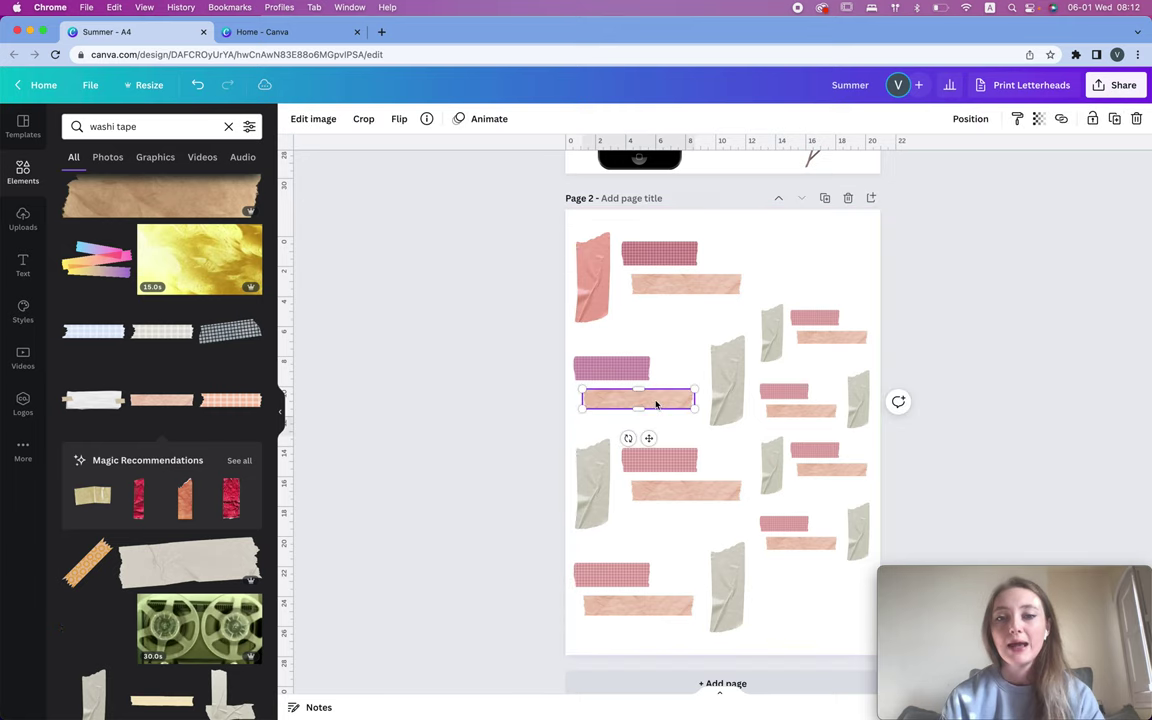
{"action": "left_click", "coordinate": [729, 370], "text": "shift"}
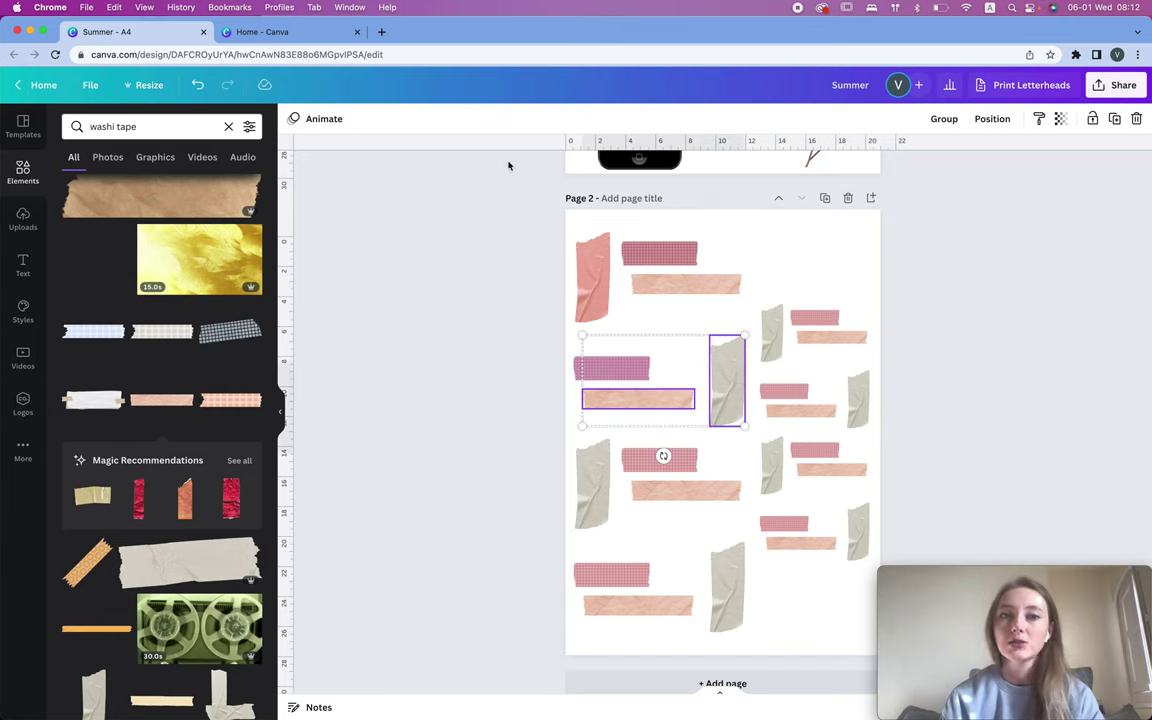
{"action": "left_click", "coordinate": [668, 378]}
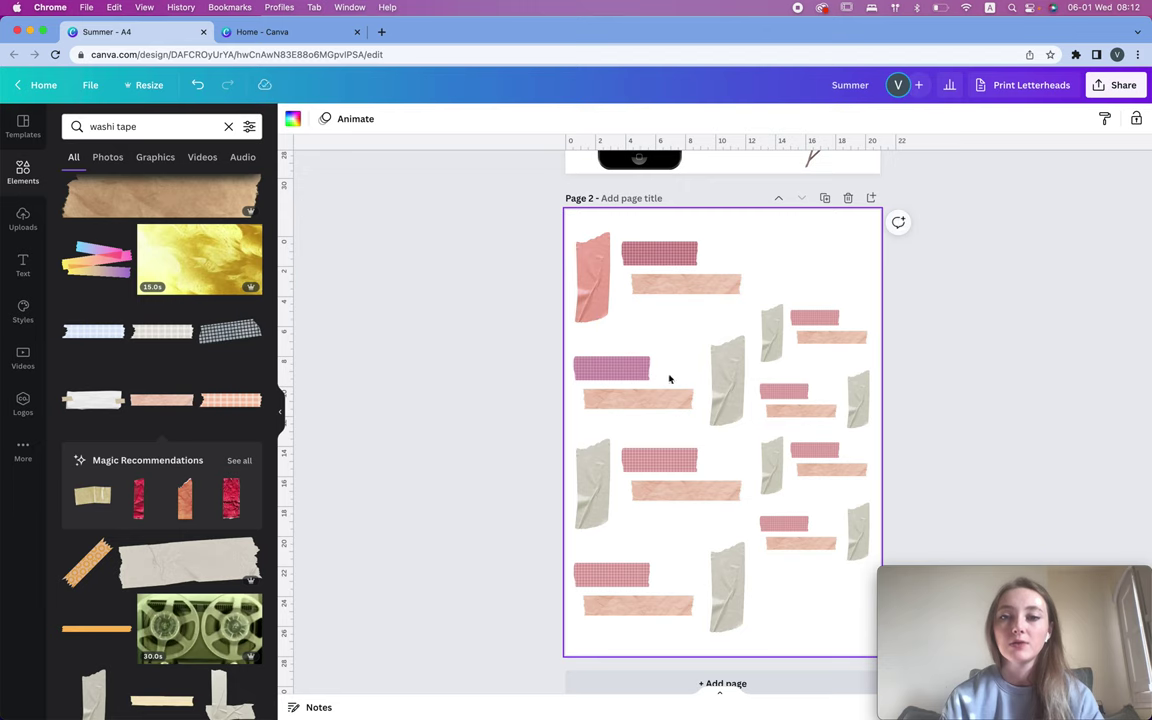
{"action": "left_click", "coordinate": [660, 402]}
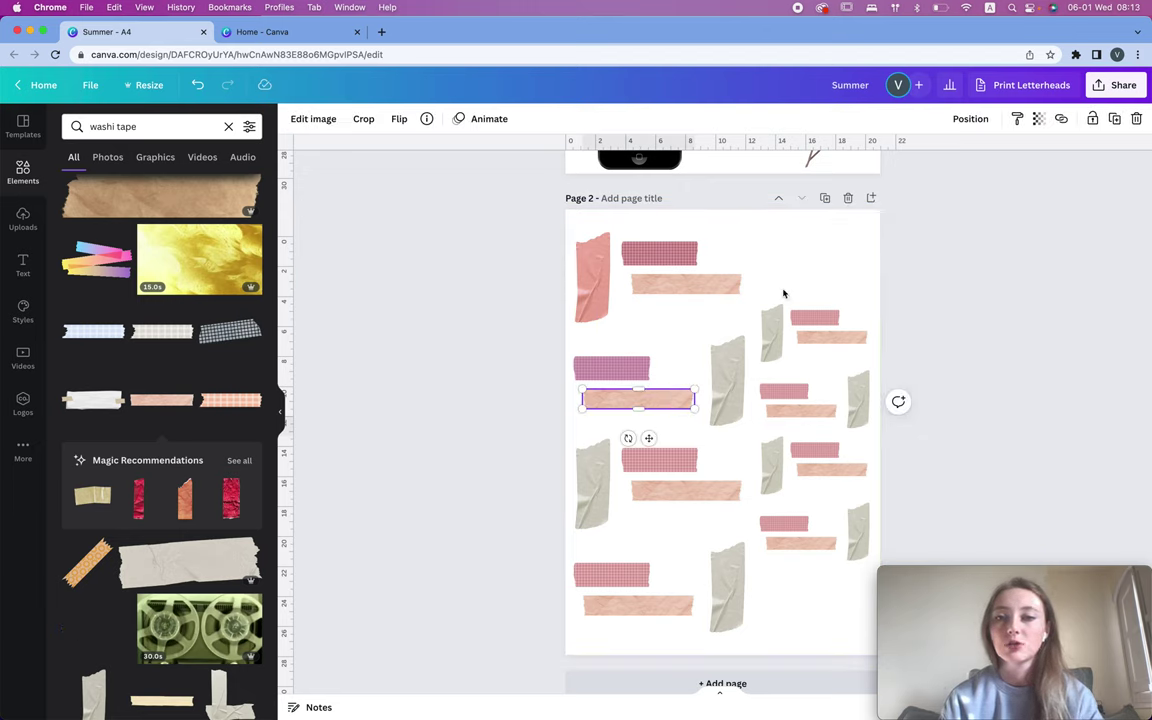
Step: Set the tint to -100 and the warmth to -25 on the peach tape in the topmost small set
{"action": "left_click", "coordinate": [830, 337]}
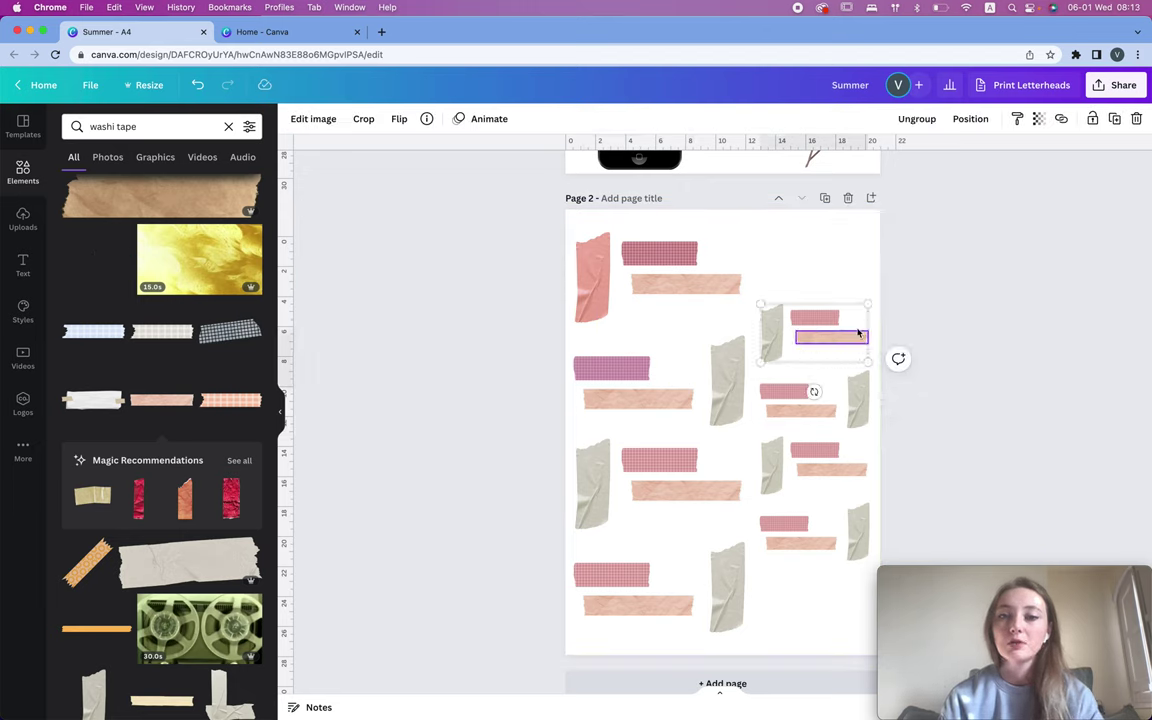
{"action": "left_click", "coordinate": [322, 120]}
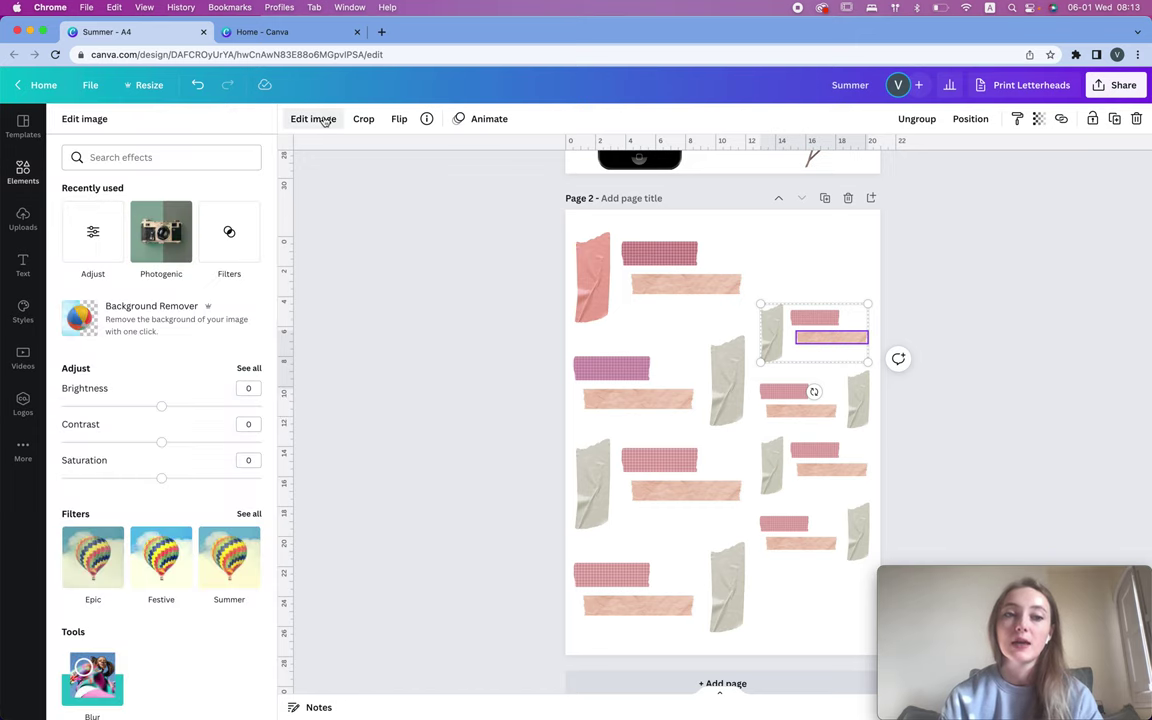
{"action": "left_click", "coordinate": [249, 369]}
{"action": "left_click_drag", "start_coordinate": [104, 291], "coordinate": [2, 285]}
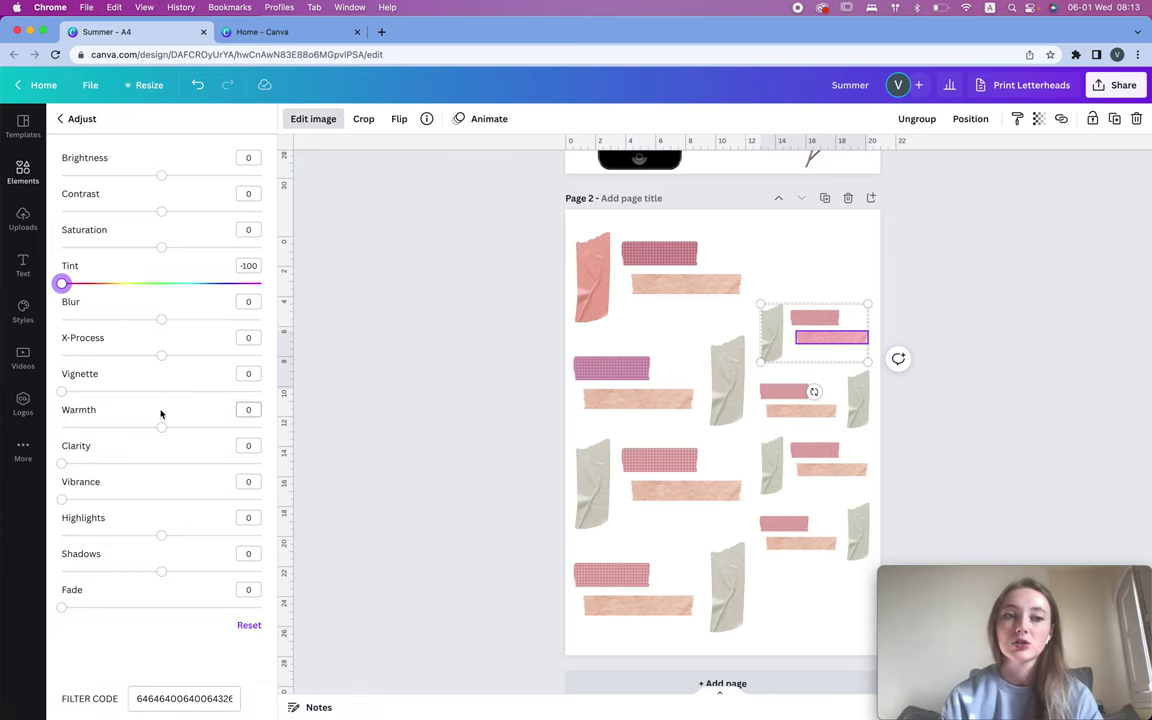
{"action": "left_click_drag", "start_coordinate": [161, 428], "coordinate": [137, 429]}
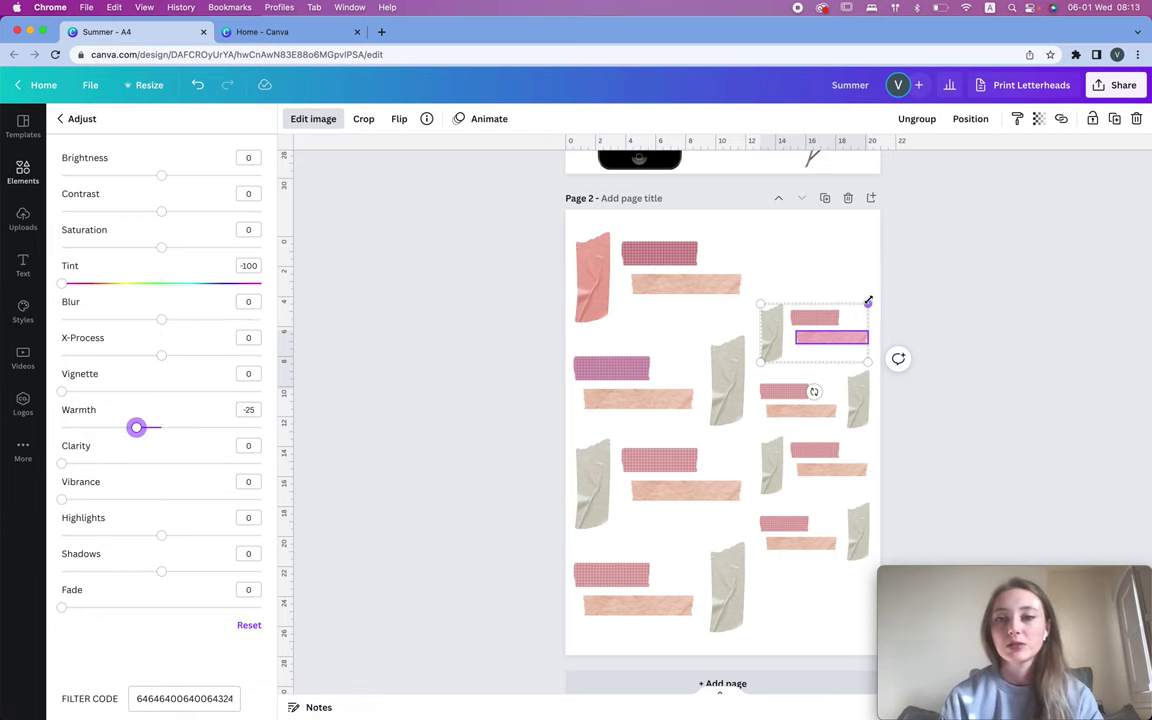
{"action": "left_click", "coordinate": [833, 355]}
{"action": "double_click", "coordinate": [823, 337]}
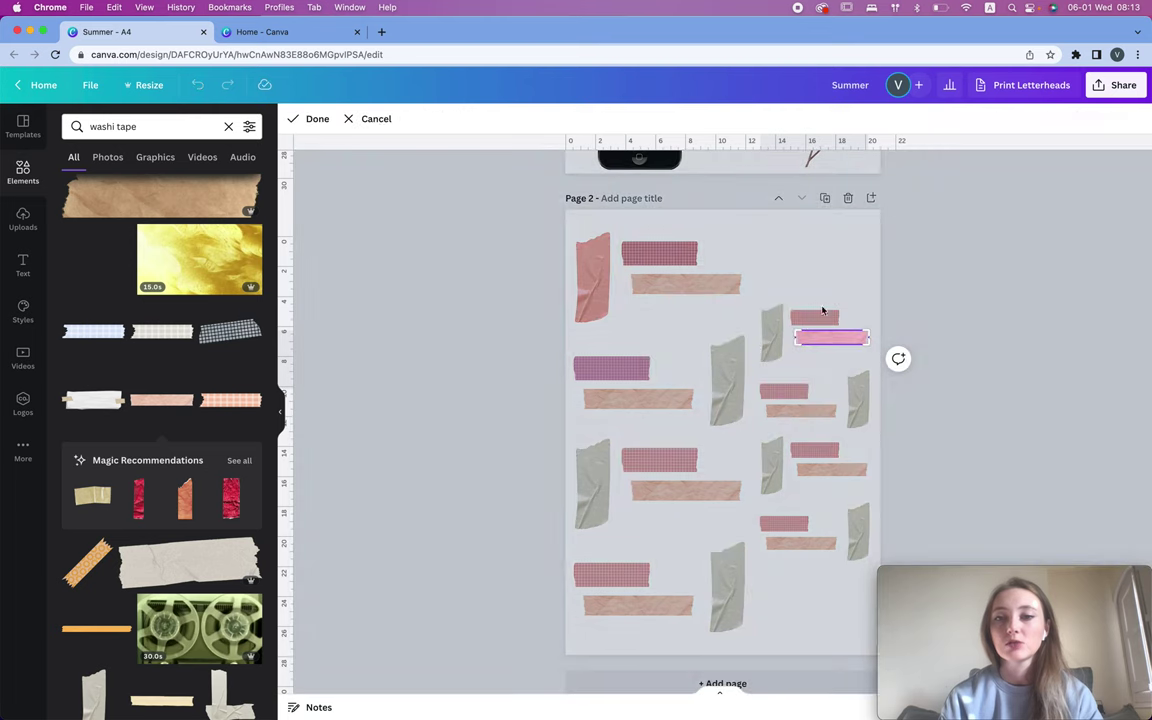
{"action": "left_click", "coordinate": [815, 280]}
{"action": "left_click", "coordinate": [818, 316]}
{"action": "left_click", "coordinate": [810, 285]}
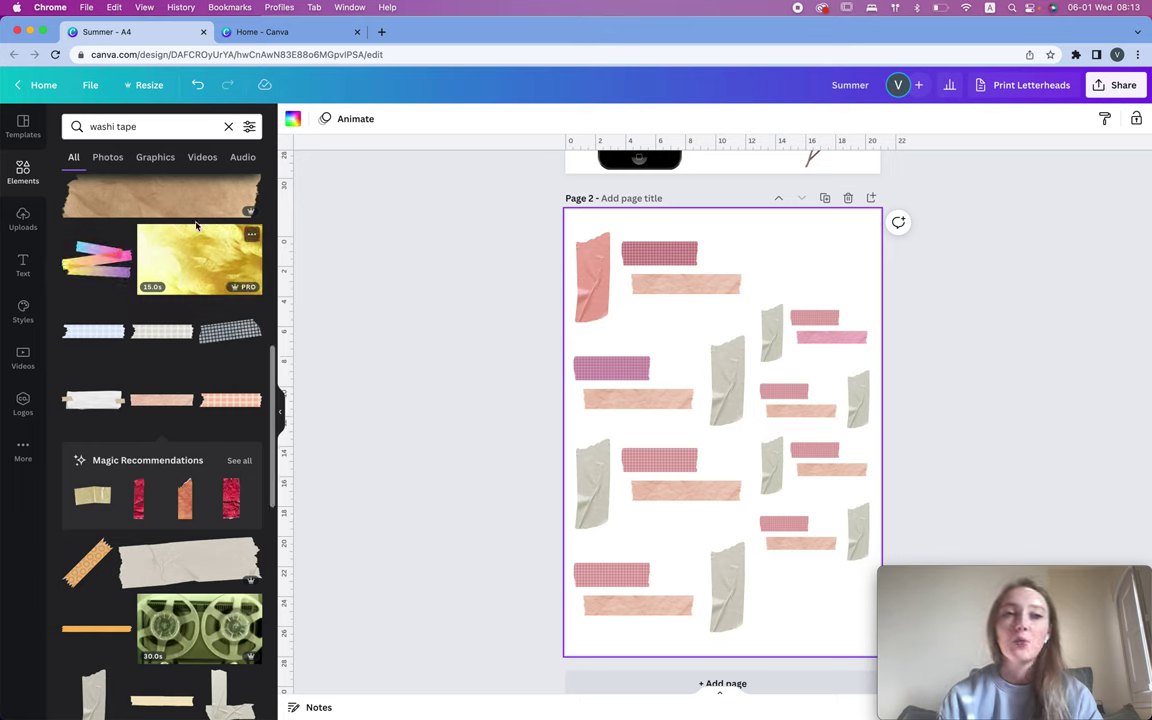
Step: Search the elements library for "paper"
{"action": "triple_click", "coordinate": [138, 124]}
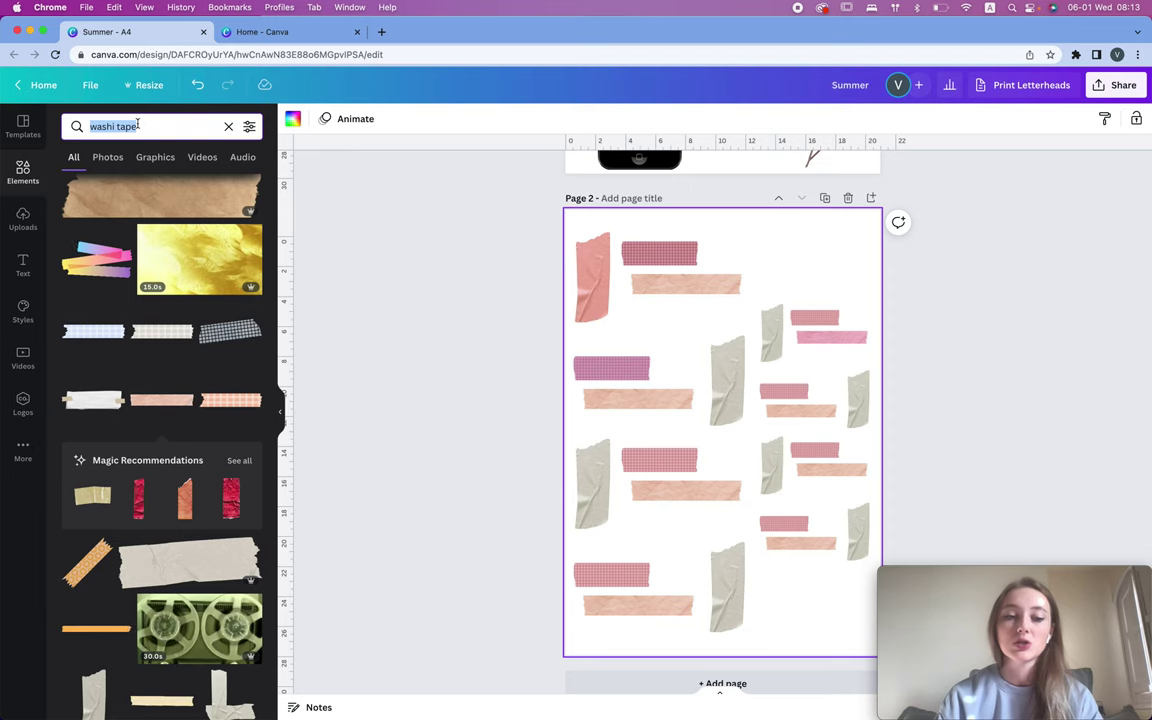
{"action": "type", "text": "paper"}
{"action": "key", "text": "Return"}
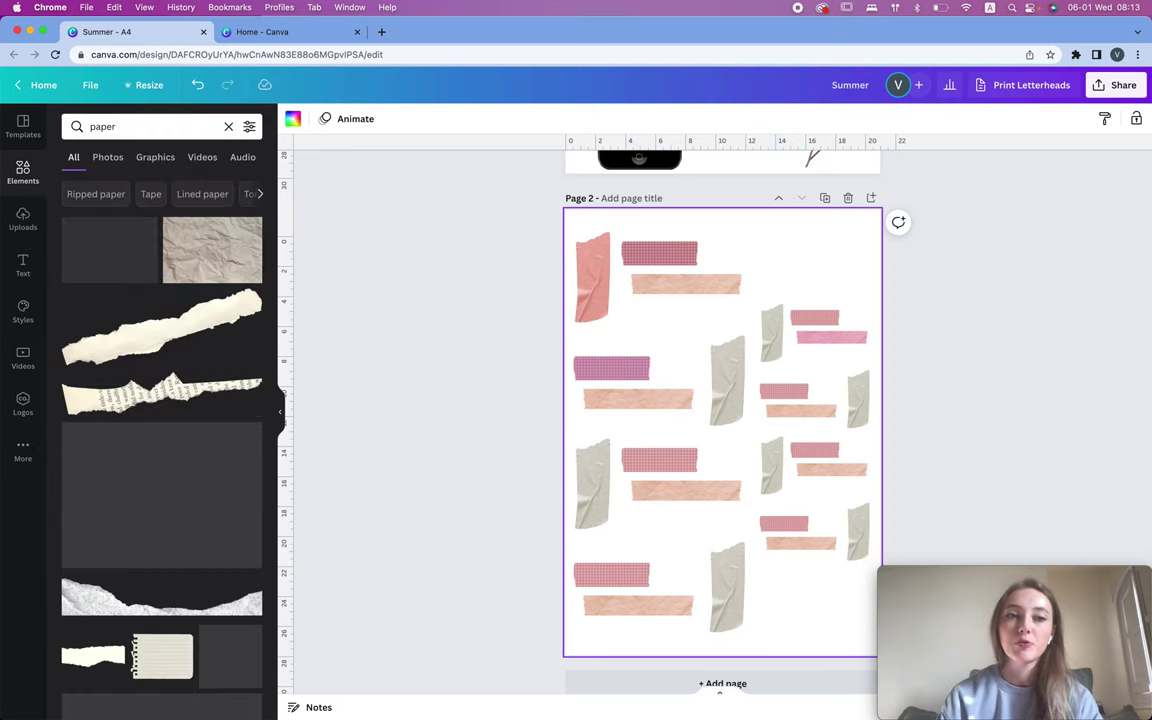
Step: Add the crumpled paper photo to page 2, reshape it into a strip about 6 cm wide above the small tapes, and duplicate it
{"action": "left_click", "coordinate": [212, 250]}
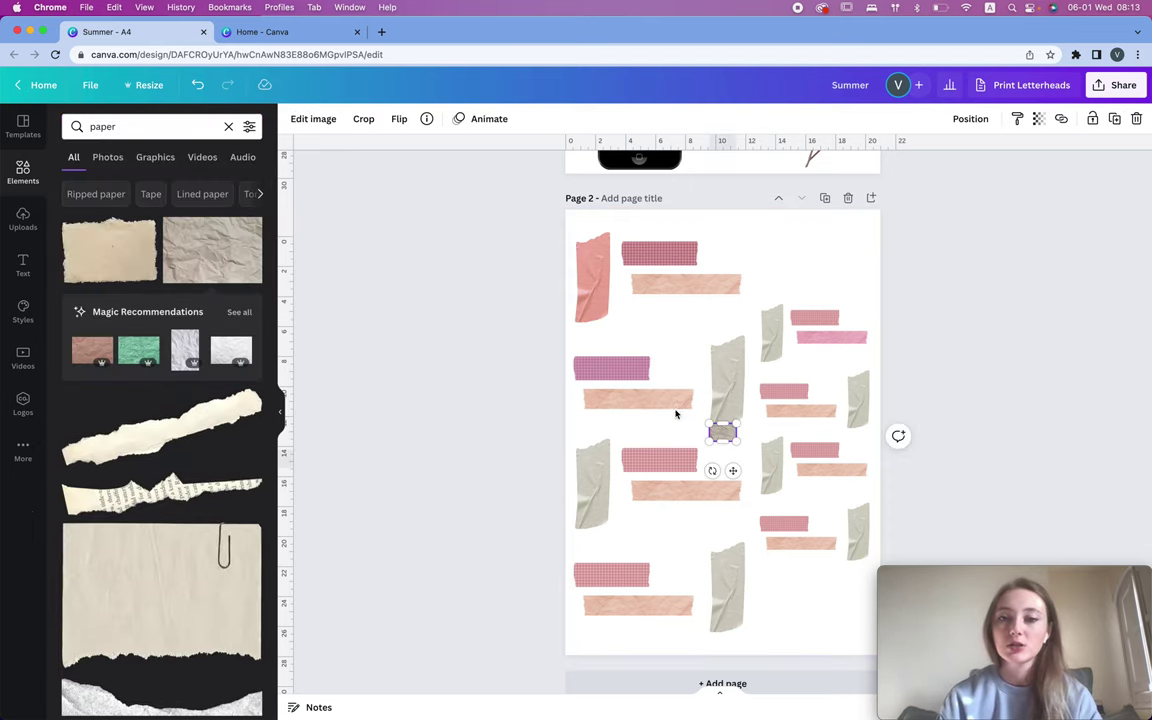
{"action": "left_click_drag", "start_coordinate": [736, 441], "coordinate": [845, 267]}
{"action": "left_click_drag", "start_coordinate": [811, 310], "coordinate": [812, 245]}
{"action": "key", "text": "super+d"}
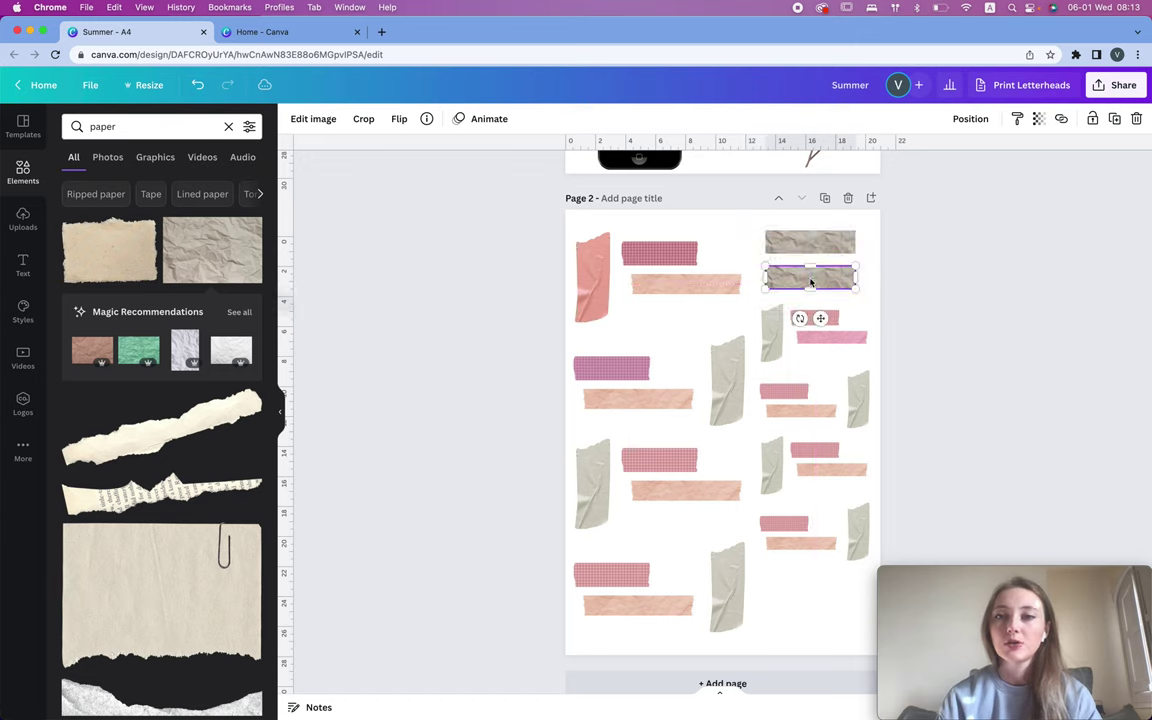
Step: Make the duplicated crumpled paper strip semi-transparent and place it over the topmost checked tape
{"action": "left_click", "coordinate": [1040, 119]}
{"action": "left_click_drag", "start_coordinate": [940, 171], "coordinate": [968, 172]}
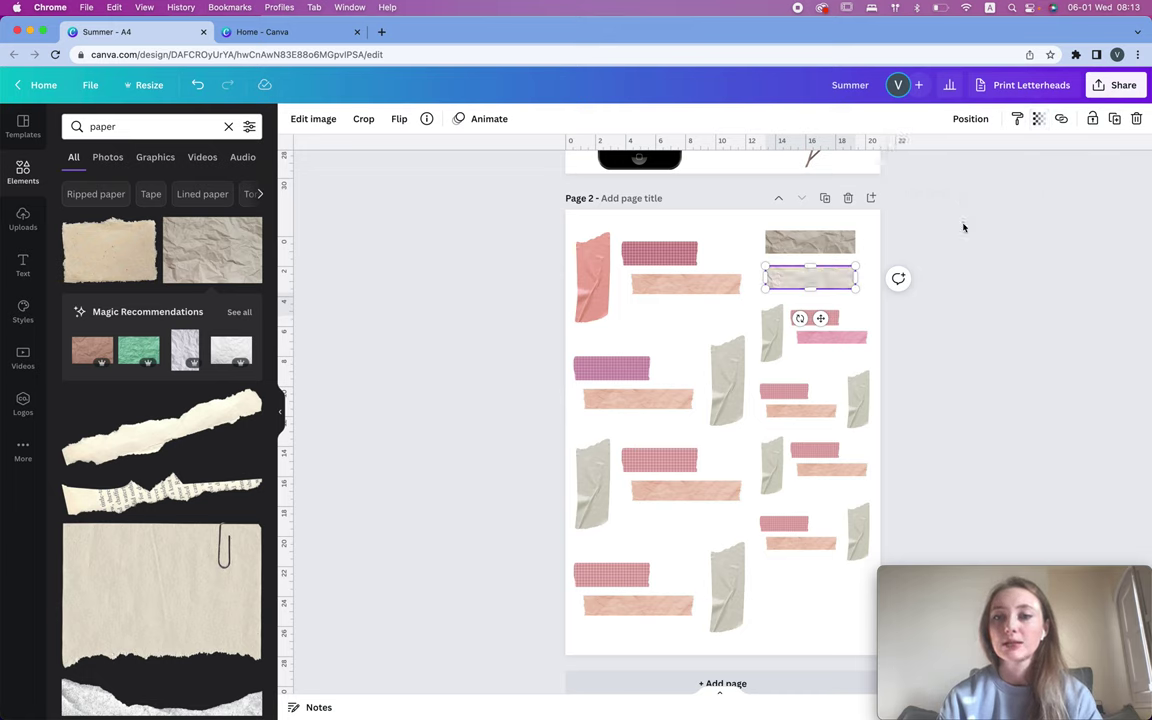
{"action": "left_click_drag", "start_coordinate": [818, 270], "coordinate": [679, 239]}
{"action": "left_click", "coordinate": [751, 252]}
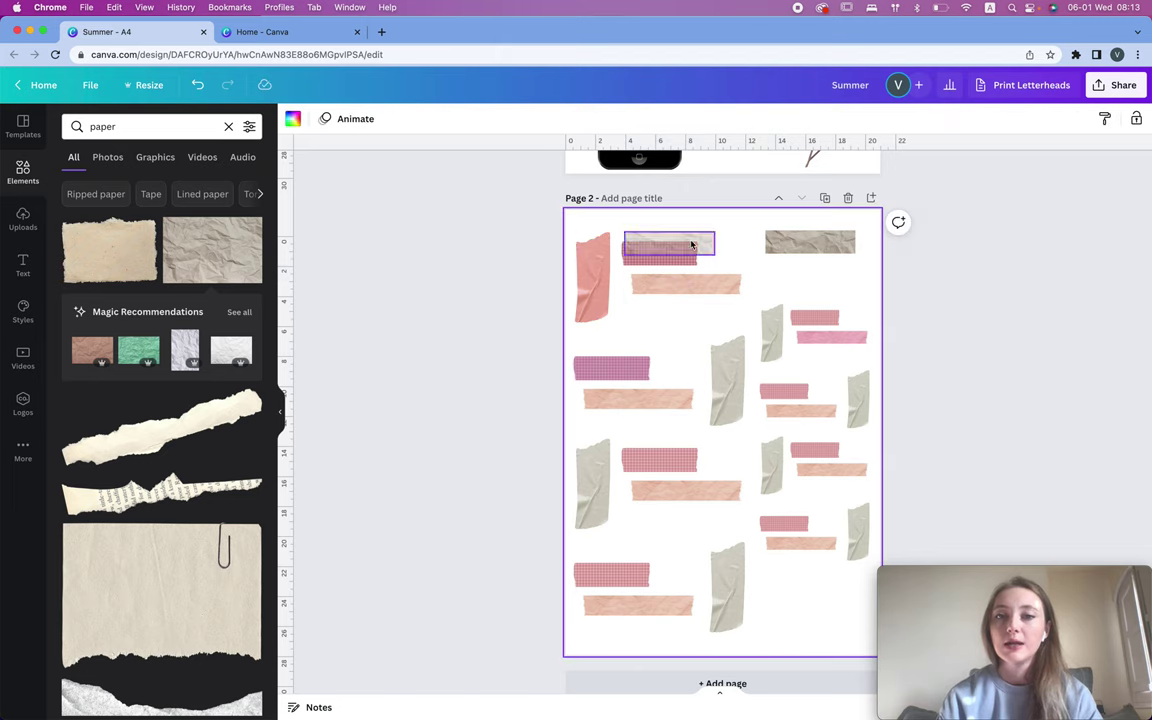
Step: Review the finished stickers on page 1 and add a blank page 3 after page 2
{"action": "scroll", "coordinate": [665, 241], "scroll_direction": "up", "scroll_amount": 5}
{"action": "left_click", "coordinate": [625, 304]}
{"action": "scroll", "coordinate": [625, 304], "scroll_direction": "down", "scroll_amount": 5}
{"action": "scroll", "coordinate": [625, 304], "scroll_direction": "up", "scroll_amount": 3}
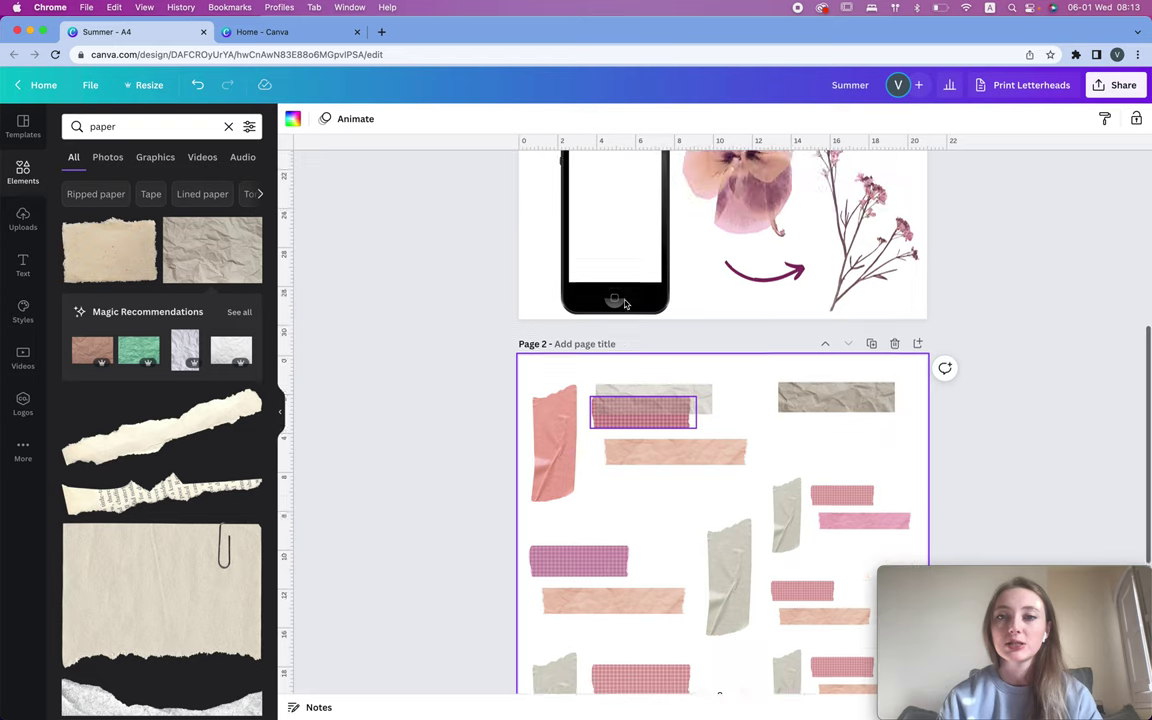
{"action": "scroll", "coordinate": [625, 304], "scroll_direction": "up", "scroll_amount": 3}
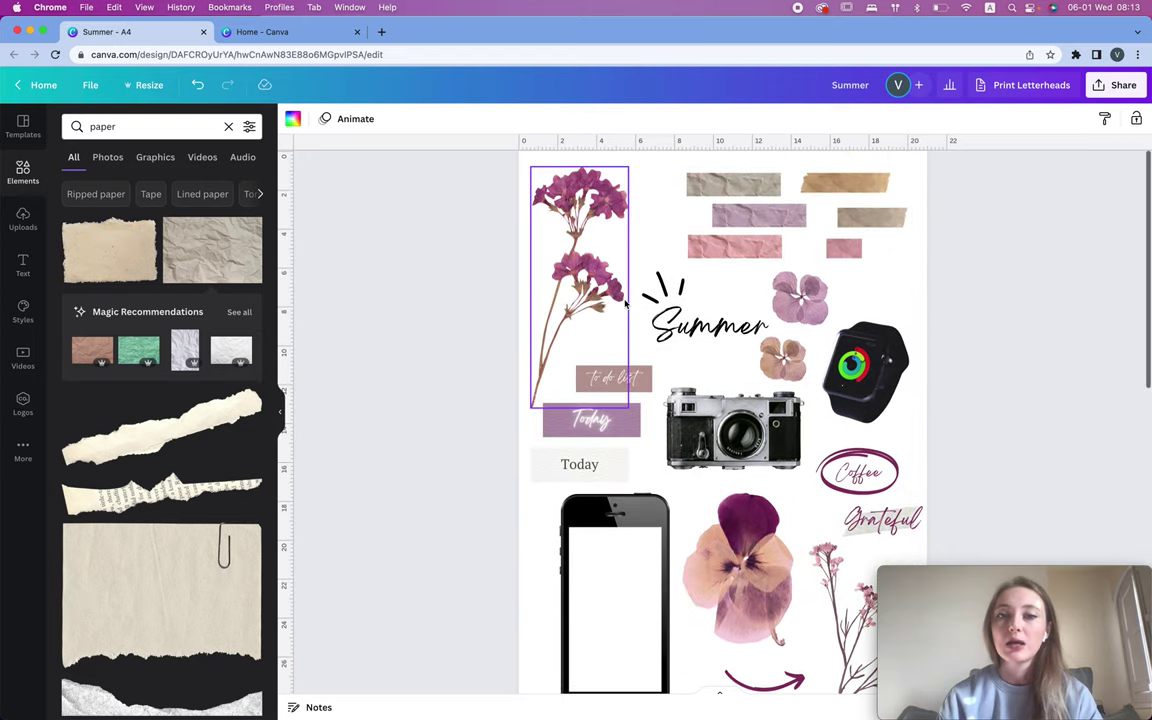
{"action": "scroll", "coordinate": [700, 290], "scroll_direction": "down", "scroll_amount": 10}
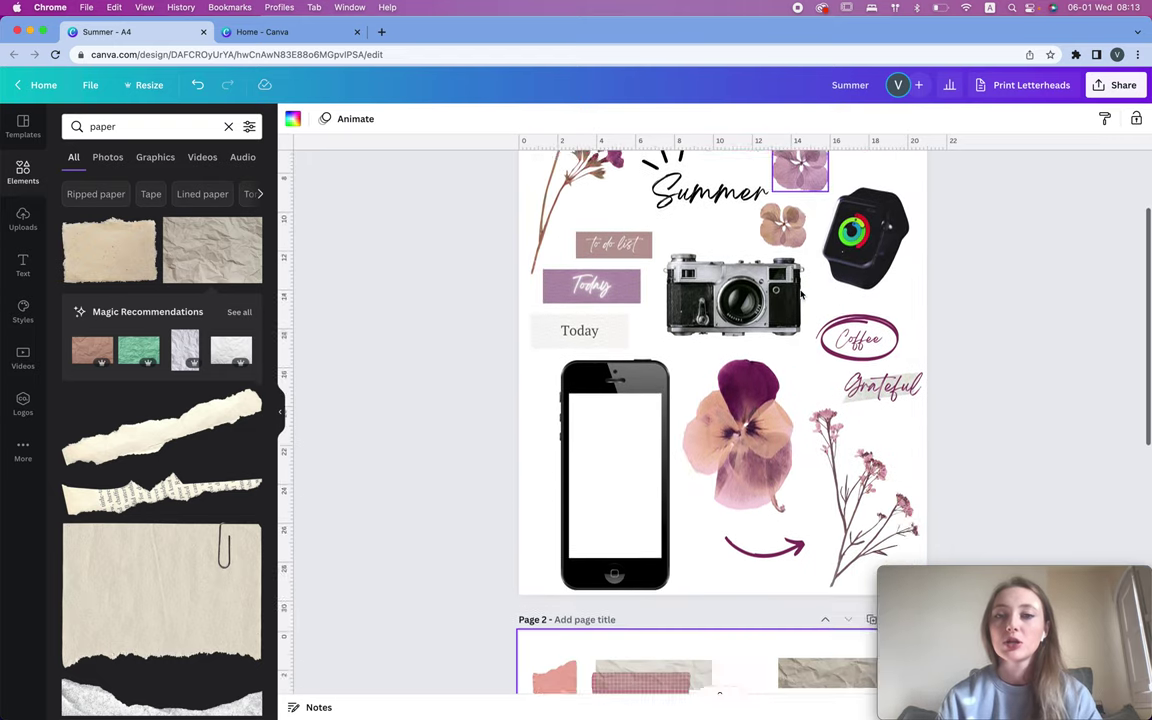
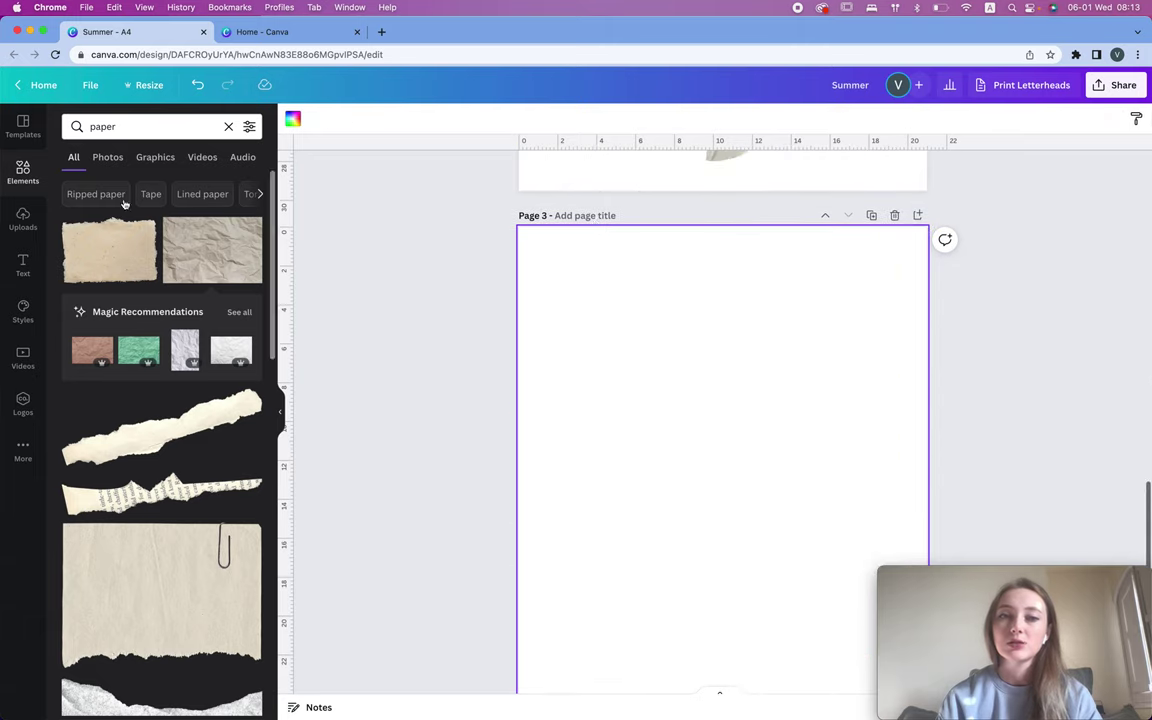
Step: Search the elements library for "dried flower"
{"action": "left_click", "coordinate": [106, 127]}
{"action": "double_click", "coordinate": [106, 127]}
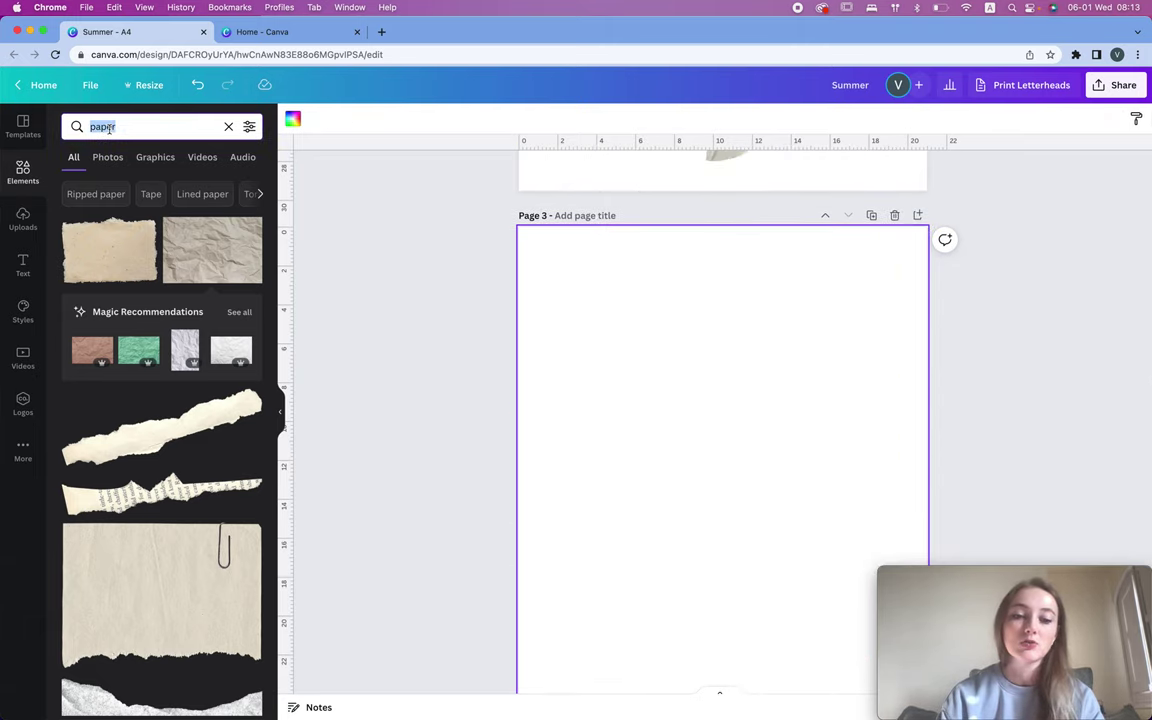
{"action": "type", "text": "dried flower"}
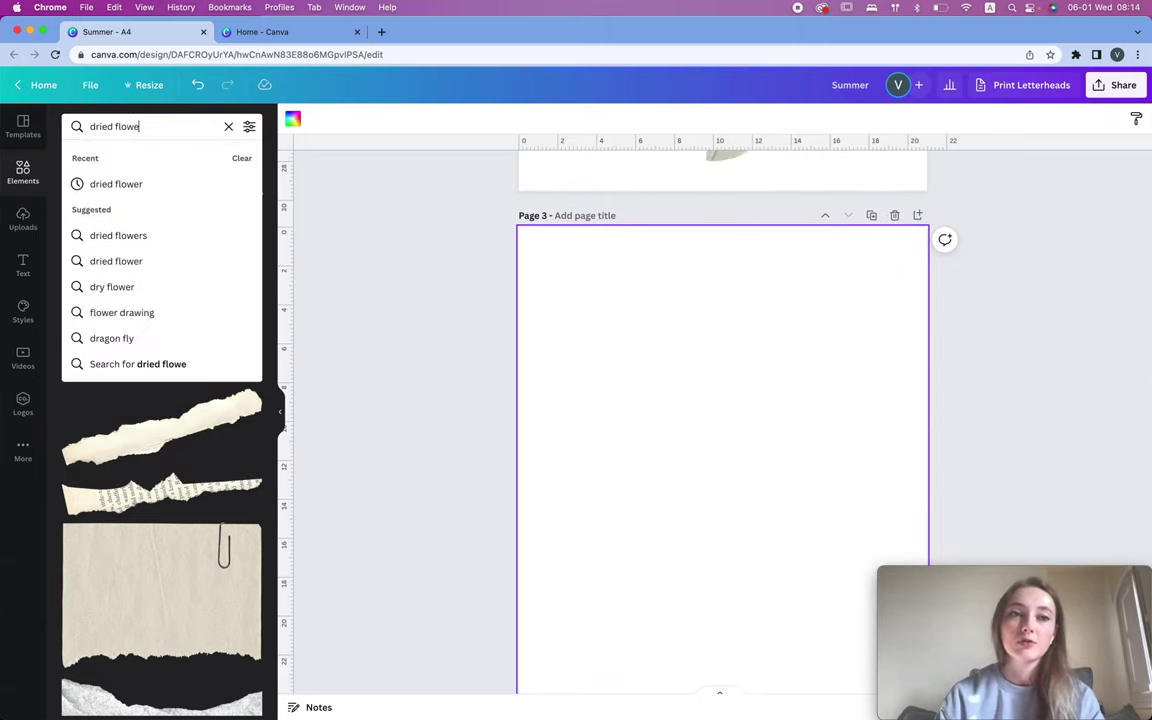
{"action": "key", "text": "Return"}
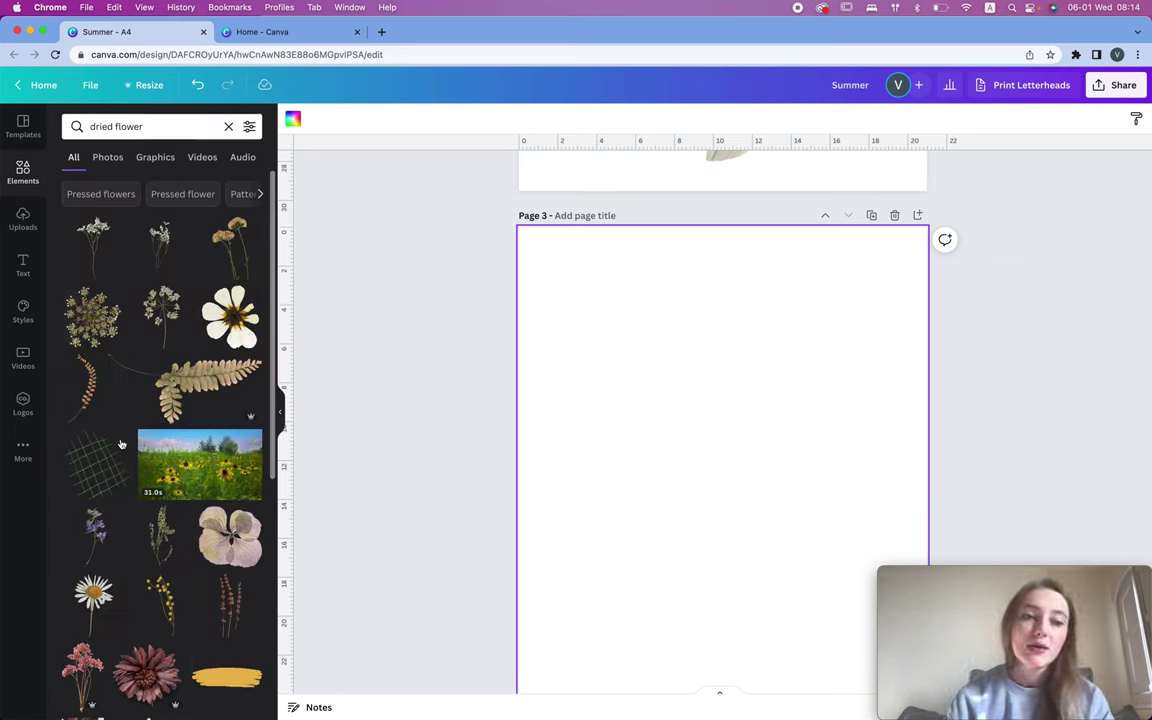
{"action": "scroll", "coordinate": [185, 580], "scroll_direction": "down", "scroll_amount": 1}
{"action": "scroll", "coordinate": [188, 358], "scroll_direction": "up", "scroll_amount": 1}
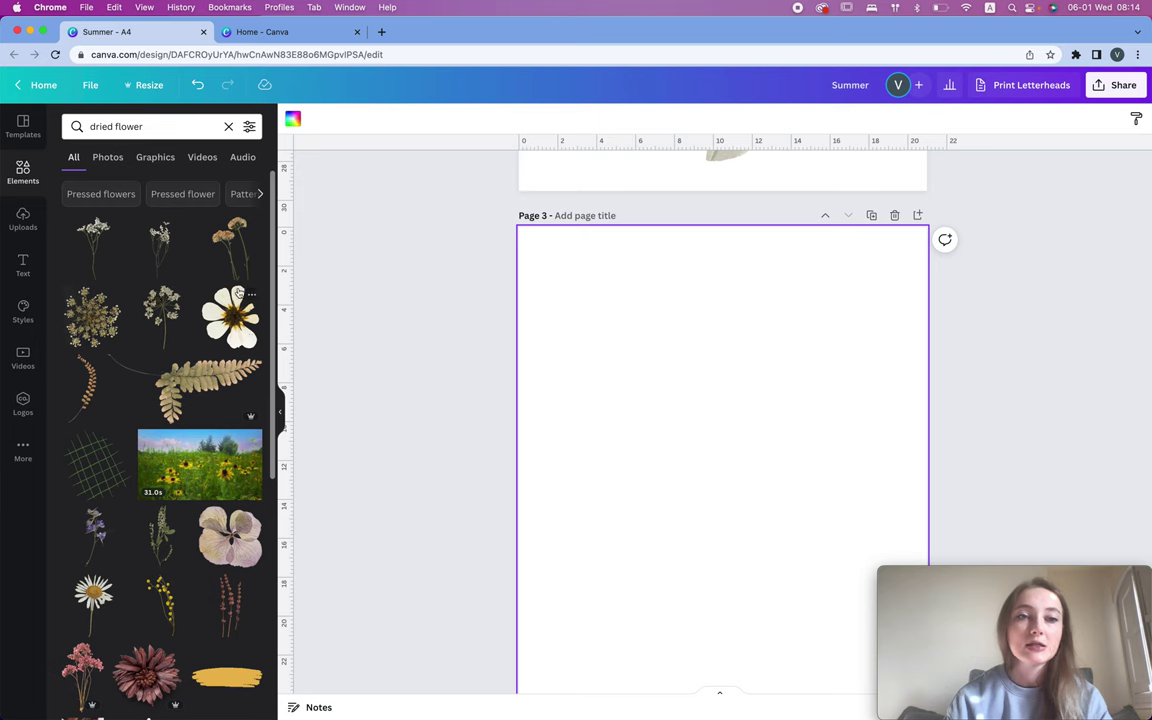
Step: Add the white dried flower to page 3, show all its related recommendations, and shrink it into the page's upper-left area
{"action": "left_click", "coordinate": [228, 318]}
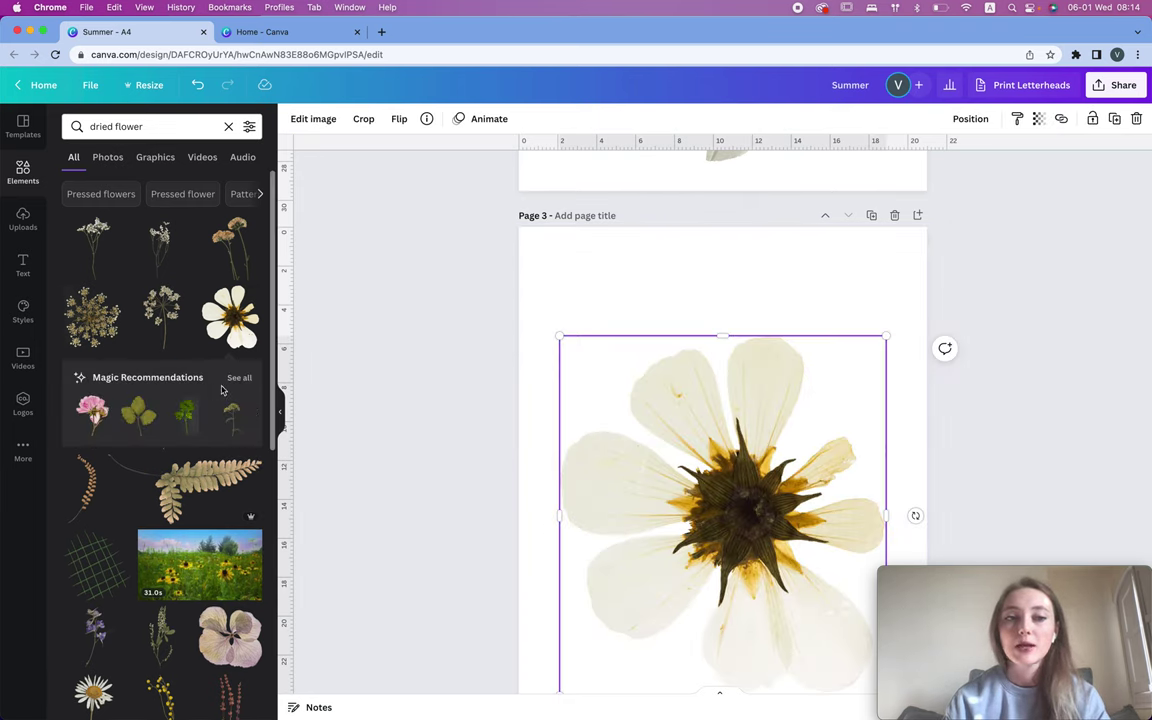
{"action": "left_click", "coordinate": [239, 378]}
{"action": "left_click_drag", "start_coordinate": [761, 436], "coordinate": [720, 349]}
{"action": "left_click_drag", "start_coordinate": [845, 606], "coordinate": [761, 532]}
{"action": "left_click_drag", "start_coordinate": [695, 429], "coordinate": [637, 334]}
Step: Add the pink rose from the recommendations to page 3 and size it to fit beside the white flower
{"action": "left_click", "coordinate": [93, 185]}
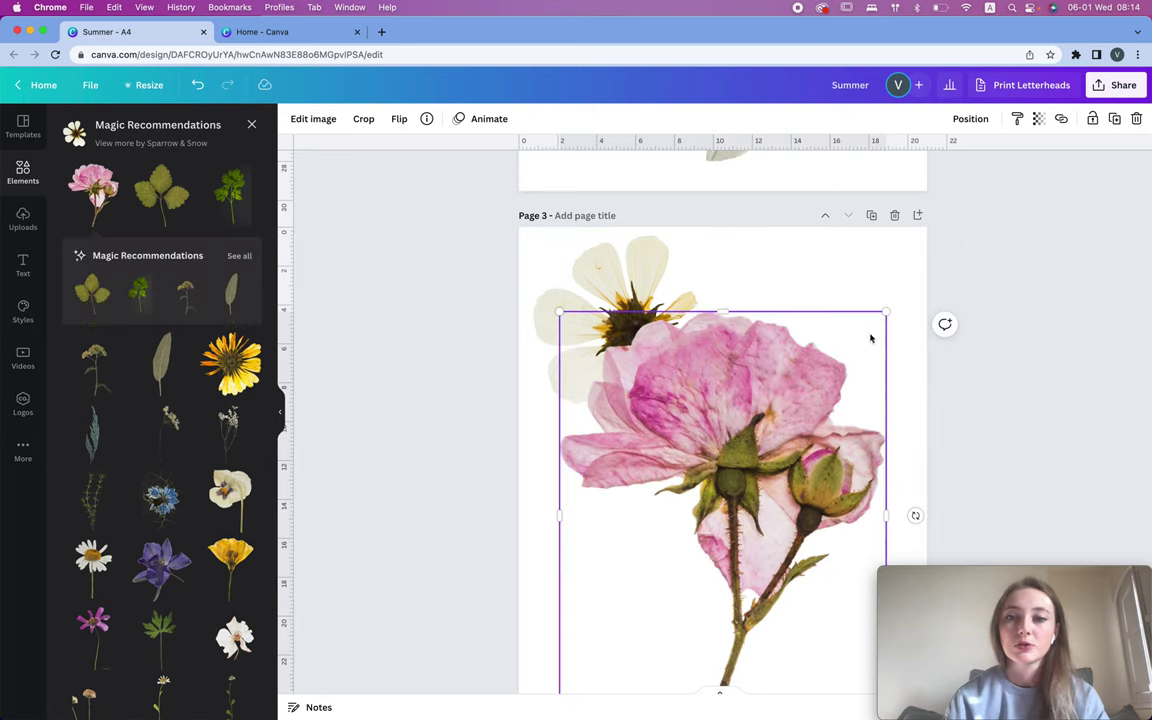
{"action": "left_click_drag", "start_coordinate": [886, 312], "coordinate": [859, 295]}
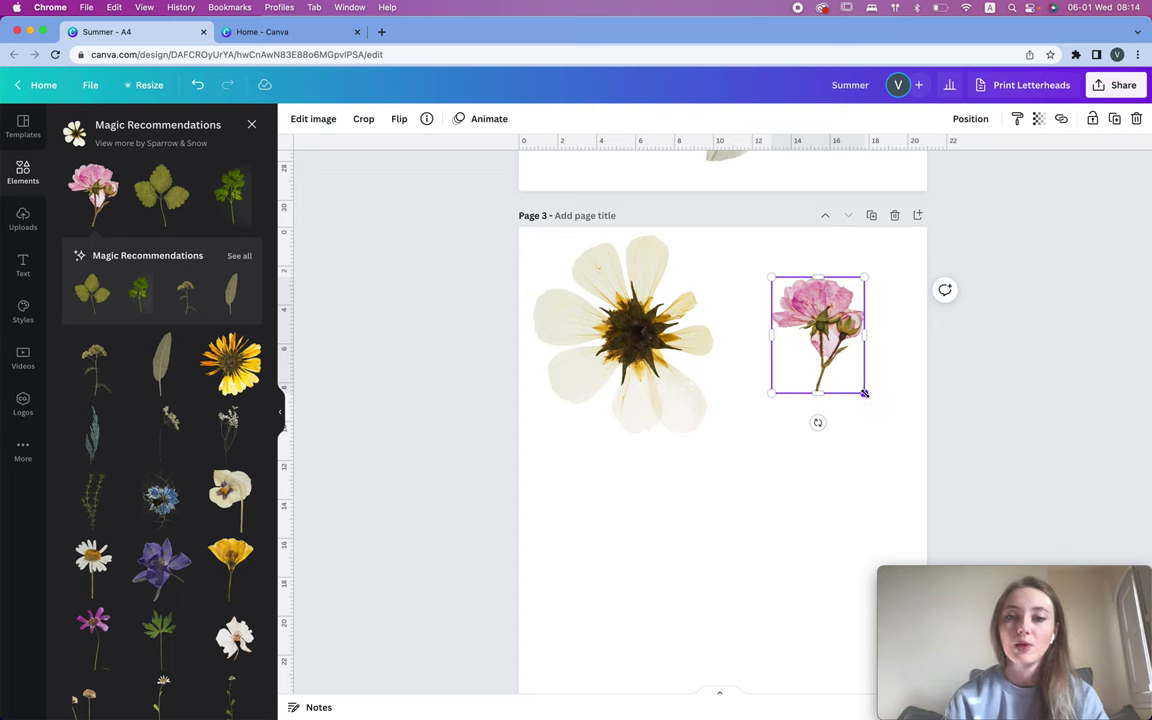
{"action": "left_click_drag", "start_coordinate": [864, 393], "coordinate": [892, 429]}
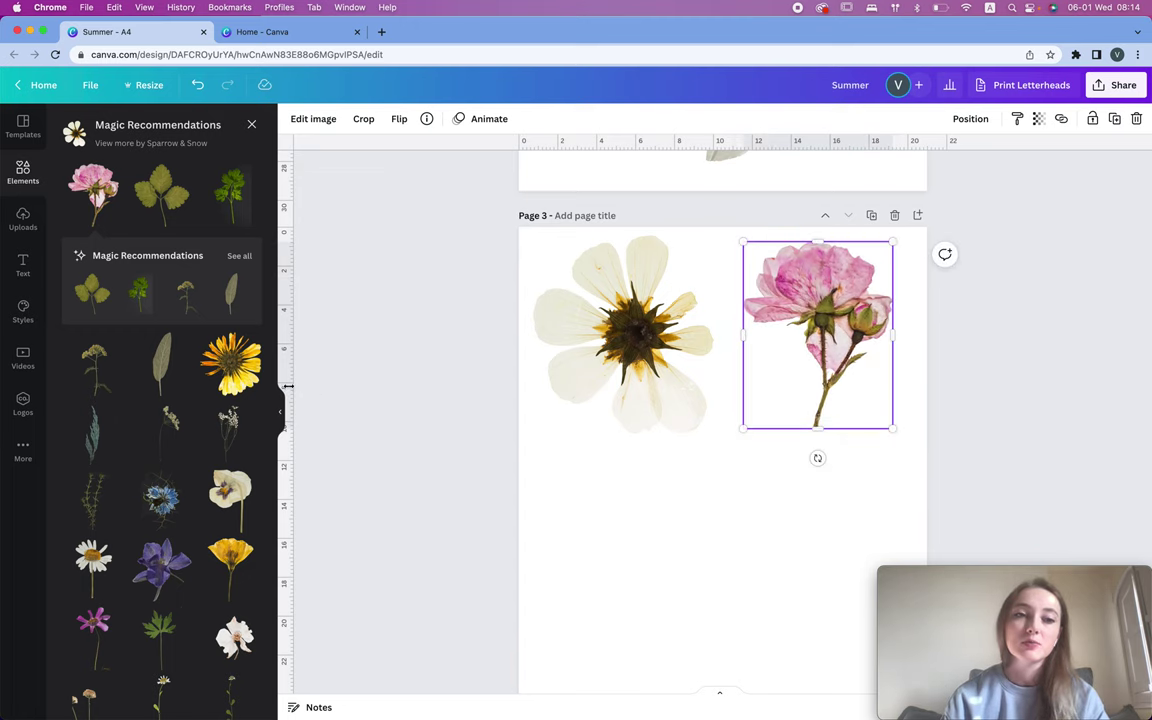
Step: Add the yellow dried flower to page 3, reduced in size and placed below the white flower
{"action": "left_click_drag", "start_coordinate": [887, 349], "coordinate": [822, 416]}
{"action": "left_click_drag", "start_coordinate": [783, 497], "coordinate": [697, 554]}
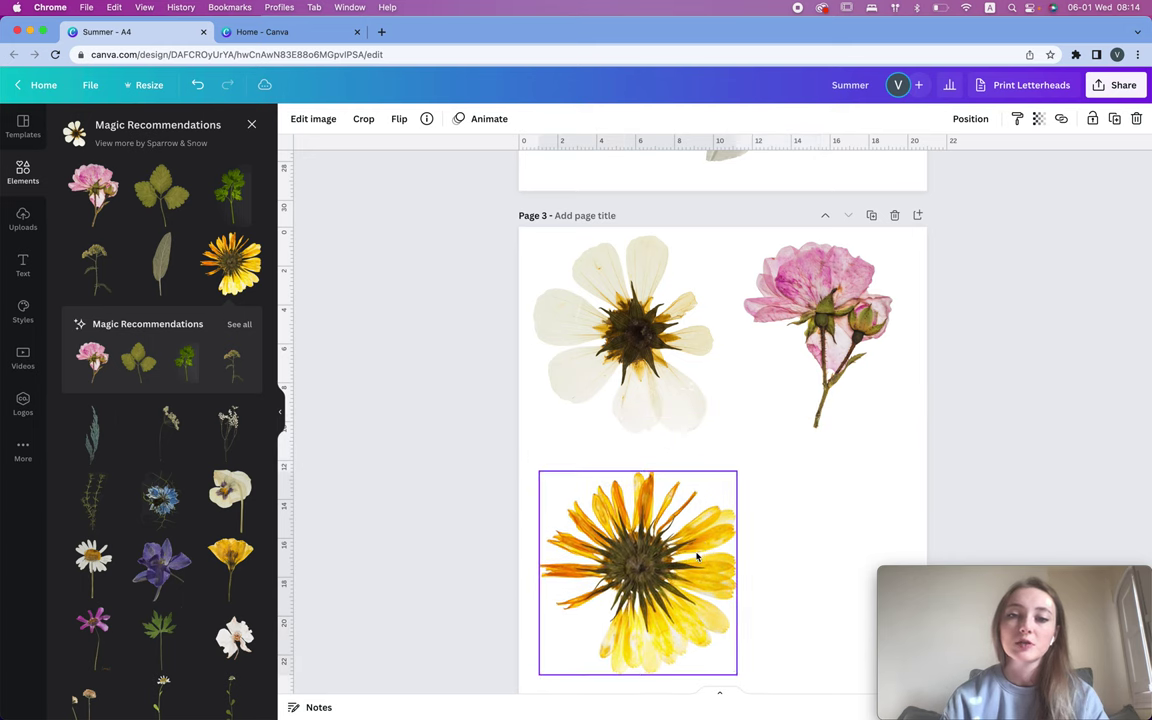
{"action": "scroll", "coordinate": [702, 468], "scroll_direction": "down", "scroll_amount": 3}
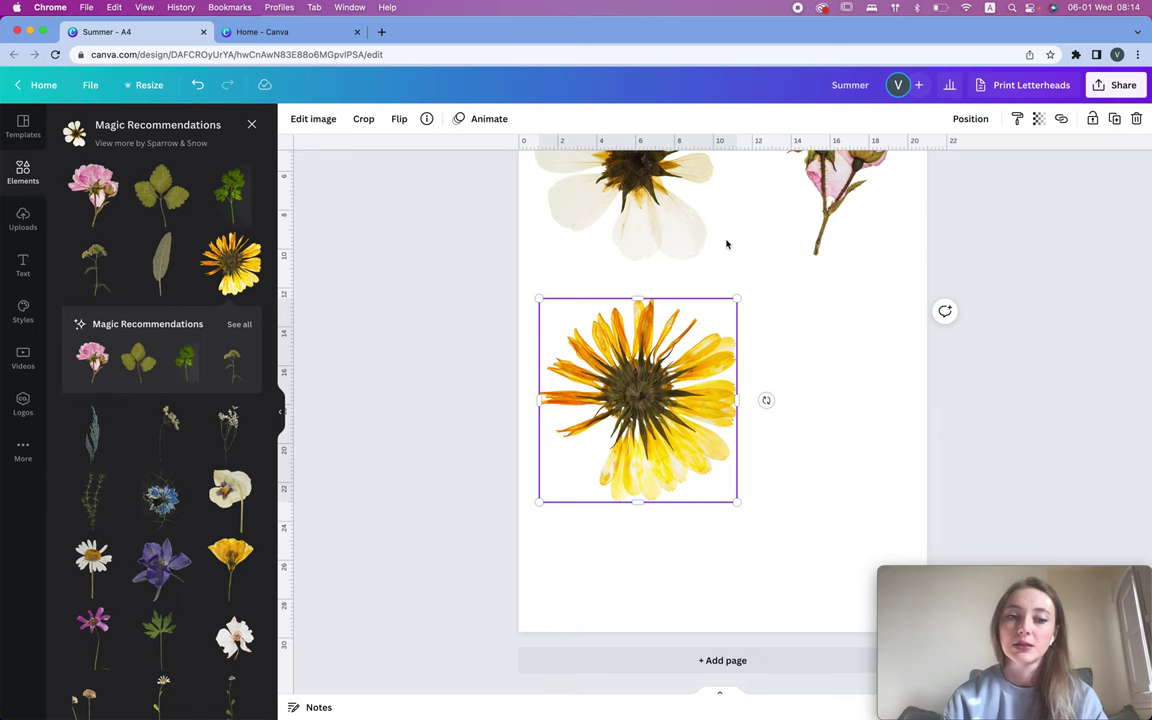
Step: Add the long-stemmed purple flower to page 3, shrink it and place it beneath the pink rose
{"action": "left_click", "coordinate": [90, 615]}
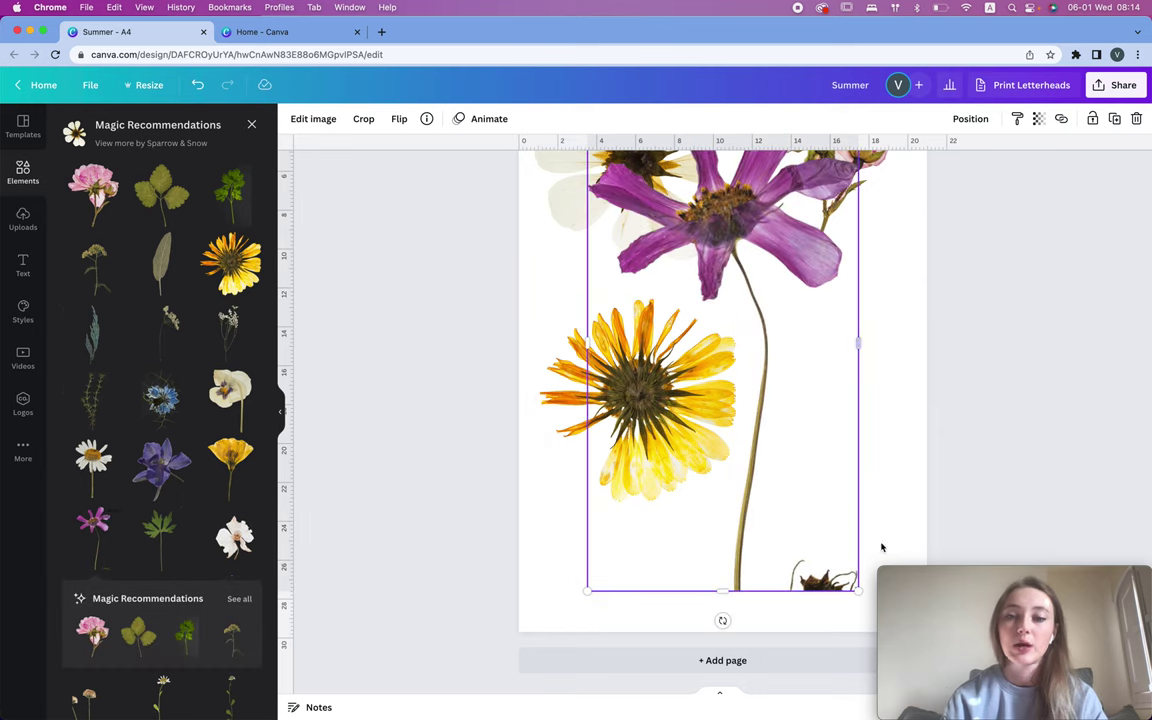
{"action": "left_click_drag", "start_coordinate": [858, 591], "coordinate": [784, 496]}
{"action": "left_click_drag", "start_coordinate": [758, 324], "coordinate": [851, 391]}
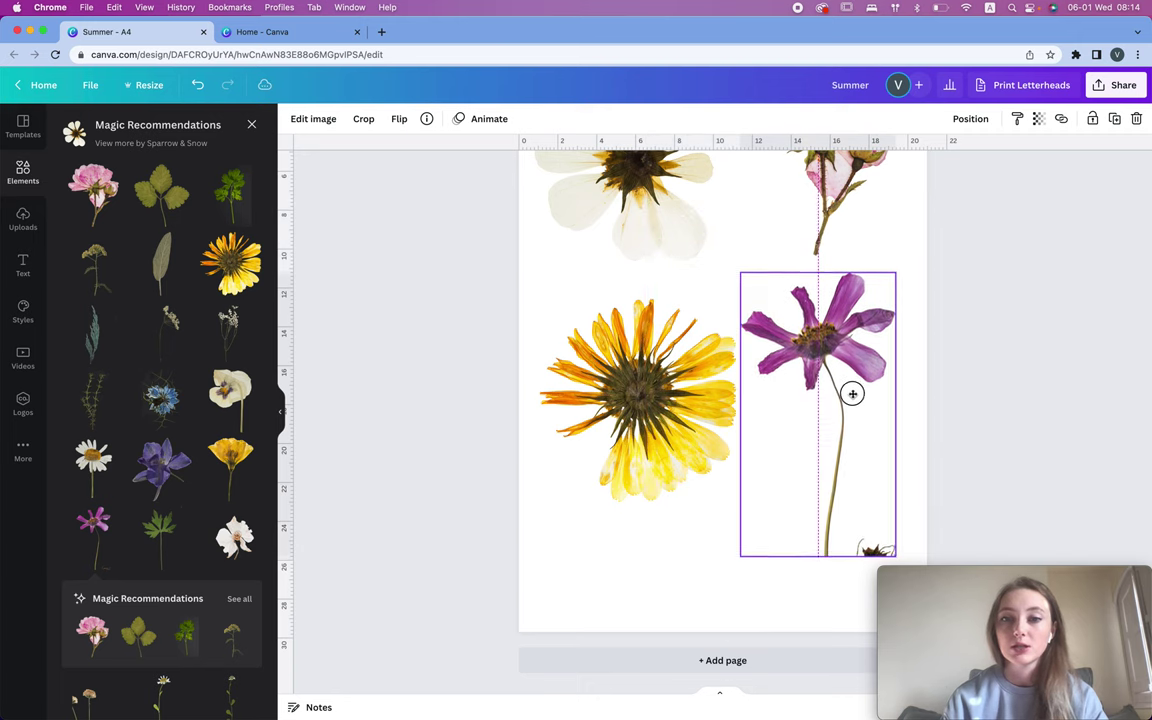
{"action": "left_click", "coordinate": [584, 525]}
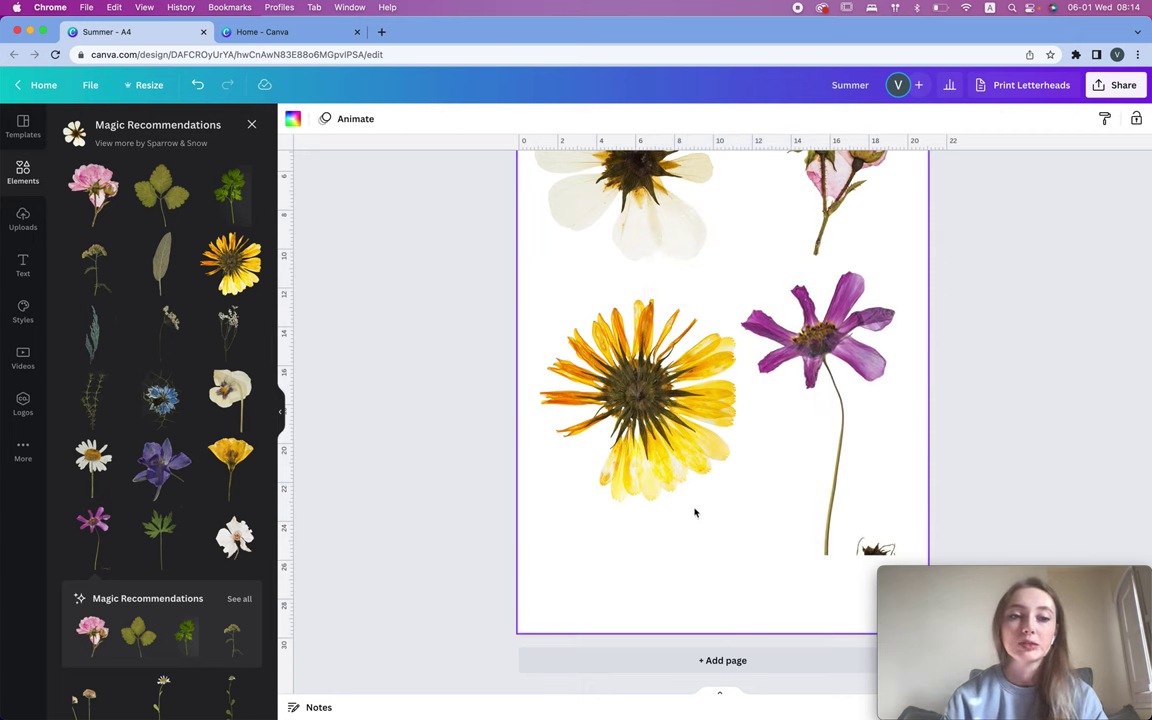
Step: Add the purple and yellow pansy to page 3, resized and placed near the page's lower edge
{"action": "scroll", "coordinate": [174, 545], "scroll_direction": "down", "scroll_amount": 5}
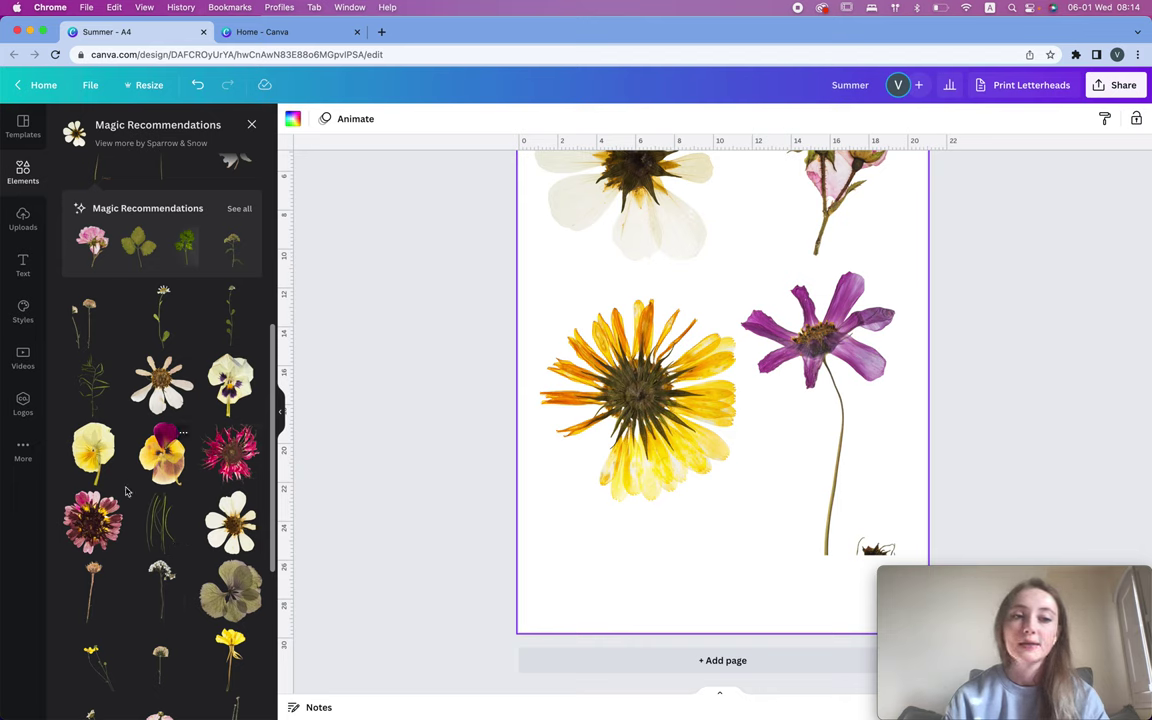
{"action": "left_click_drag", "start_coordinate": [160, 462], "coordinate": [710, 362]}
{"action": "left_click_drag", "start_coordinate": [740, 313], "coordinate": [815, 517]}
Step: Crop the stray fragment off the bottom of the purple flower and reposition it, the yellow flower and the pansy so they are evenly spaced
{"action": "left_click", "coordinate": [841, 455]}
{"action": "left_click_drag", "start_coordinate": [856, 393], "coordinate": [861, 383]}
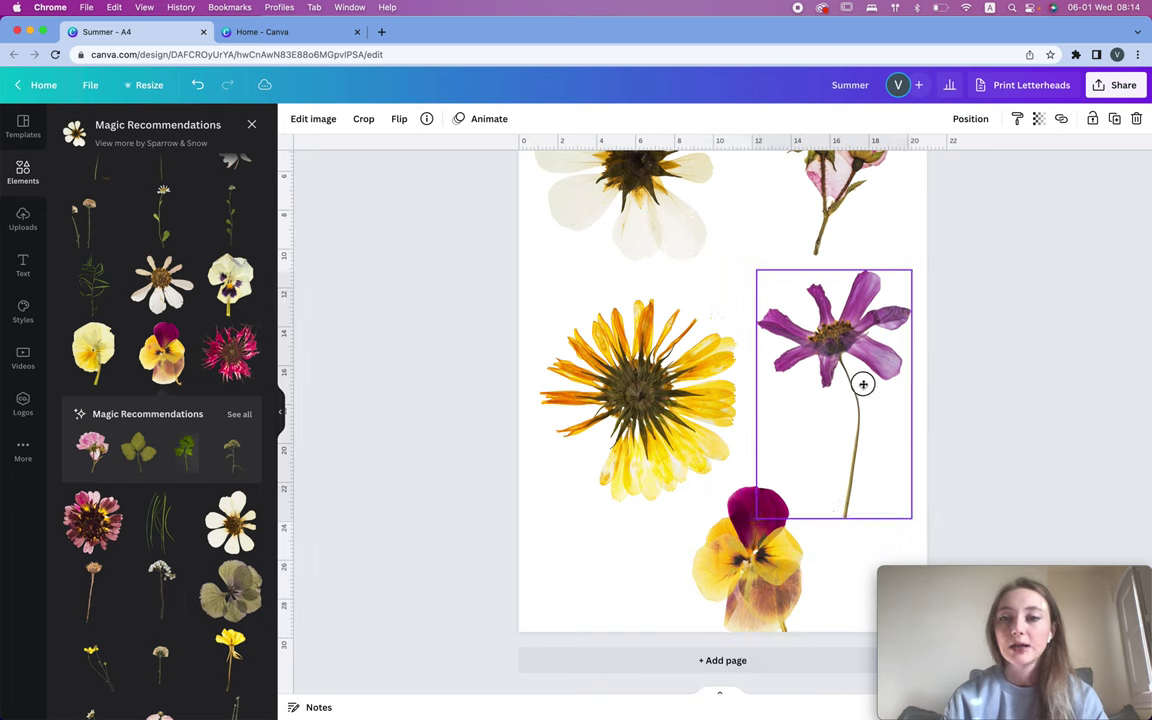
{"action": "left_click_drag", "start_coordinate": [643, 387], "coordinate": [629, 364]}
{"action": "left_click_drag", "start_coordinate": [757, 585], "coordinate": [757, 549]}
{"action": "left_click", "coordinate": [1018, 380]}
{"action": "scroll", "coordinate": [1018, 380], "scroll_direction": "up", "scroll_amount": 5}
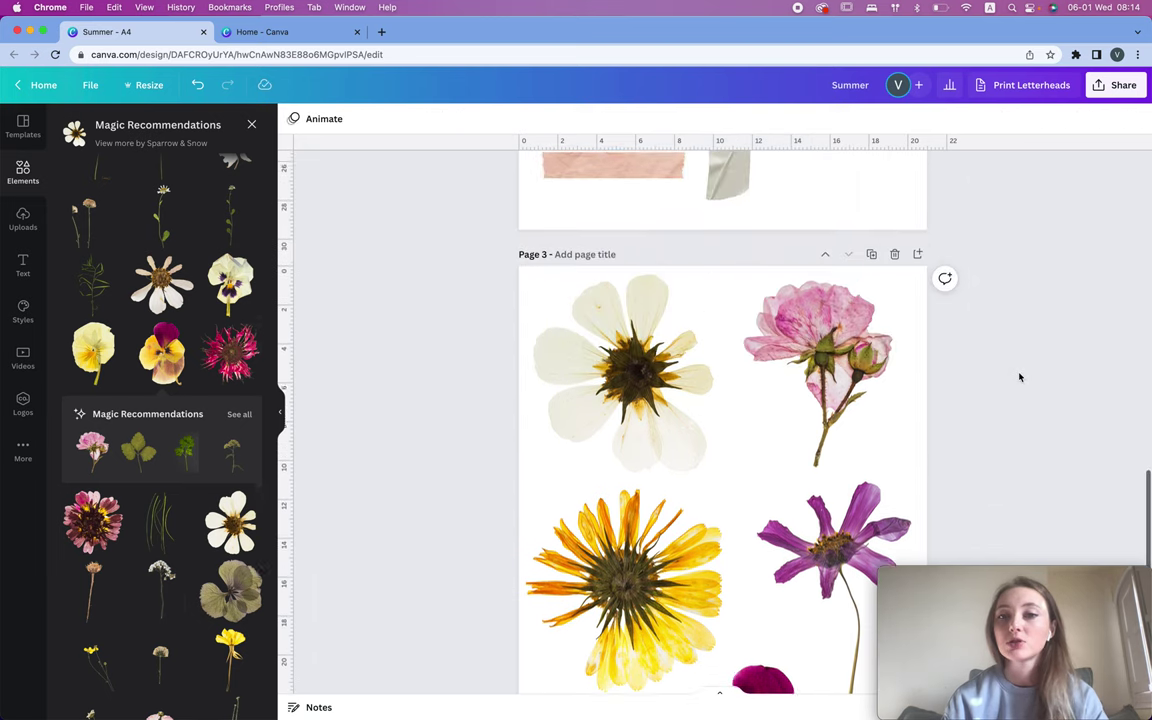
Step: Duplicate page 3 and set the white flower on the copy to saturation -34 and tint -100
{"action": "left_click", "coordinate": [872, 262]}
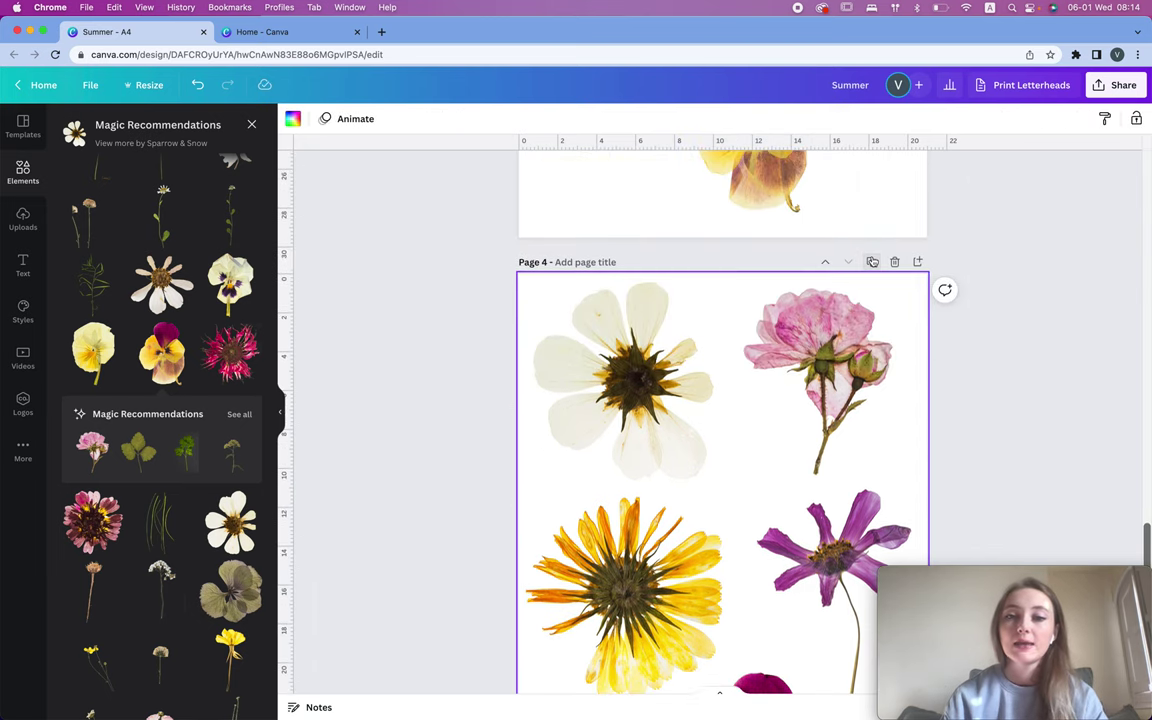
{"action": "left_click", "coordinate": [607, 365]}
{"action": "left_click", "coordinate": [312, 118]}
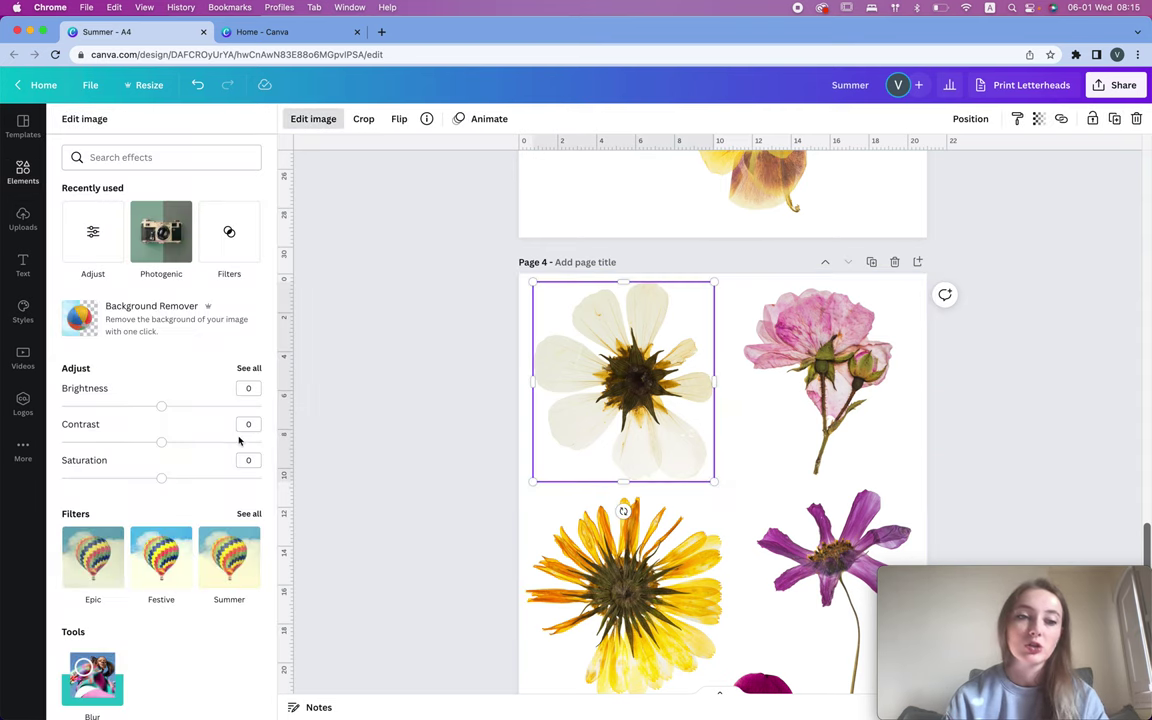
{"action": "left_click_drag", "start_coordinate": [150, 483], "coordinate": [127, 480]}
{"action": "left_click", "coordinate": [249, 368]}
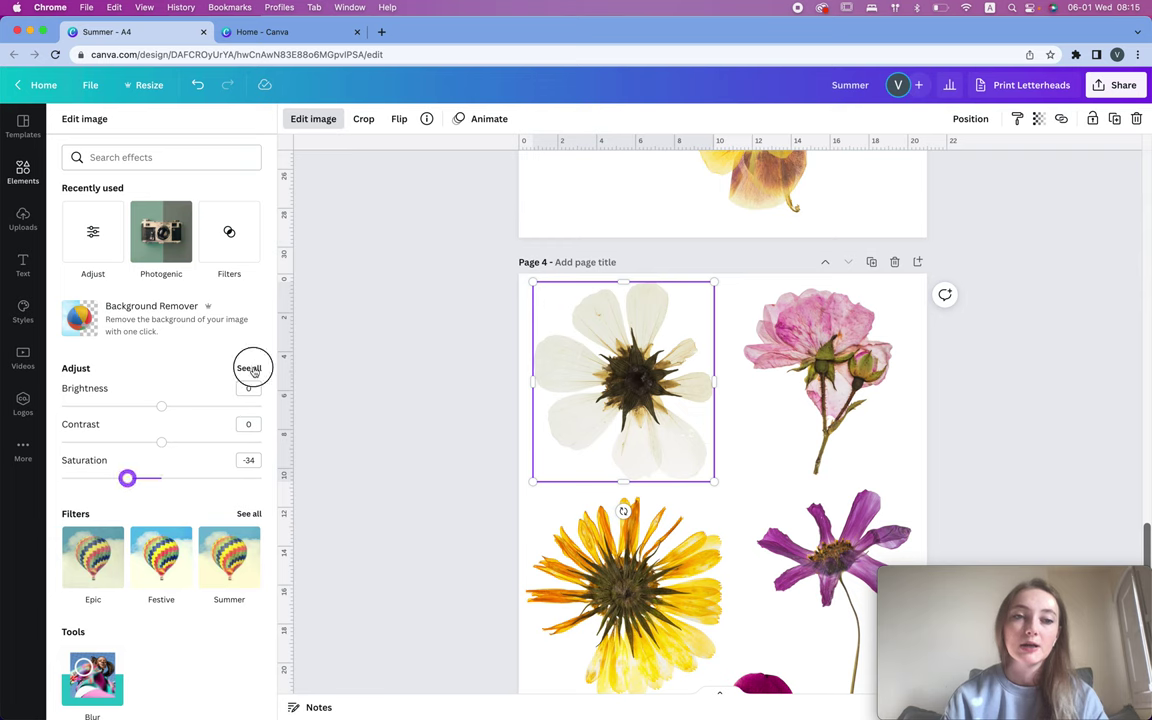
{"action": "left_click_drag", "start_coordinate": [107, 285], "coordinate": [3, 262]}
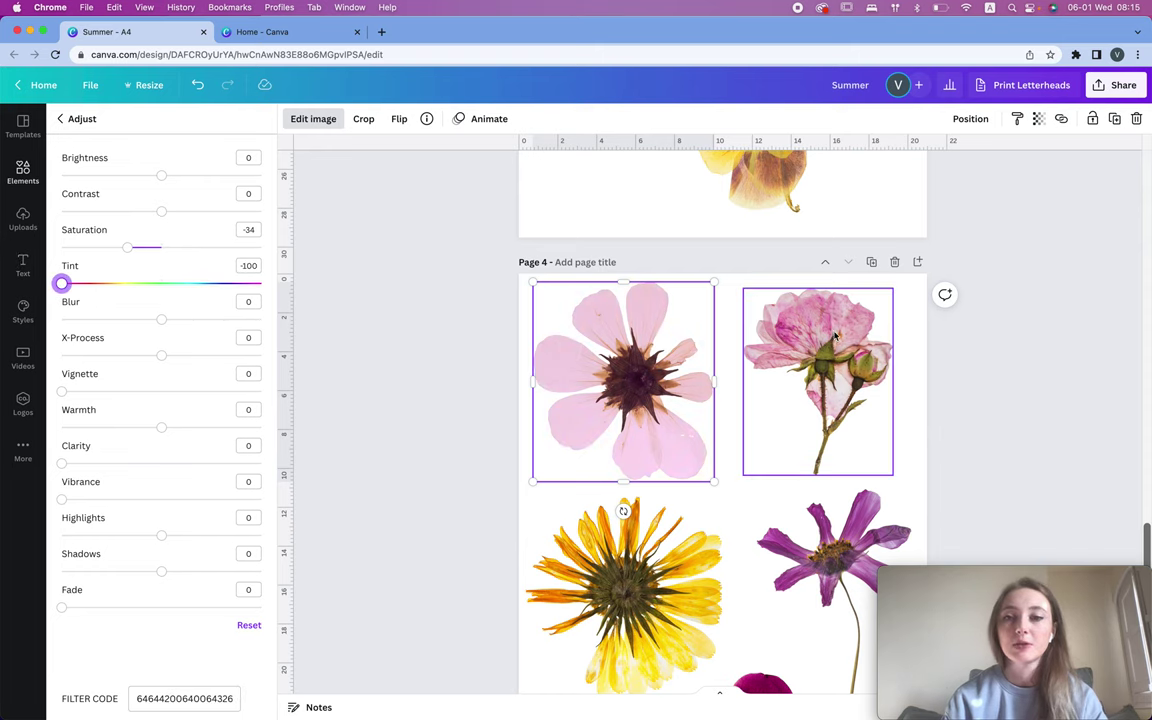
Step: Set the yellow flower on page 4 to tint -100 and saturation -71
{"action": "scroll", "coordinate": [684, 488], "scroll_direction": "down", "scroll_amount": 3}
{"action": "left_click", "coordinate": [622, 330]}
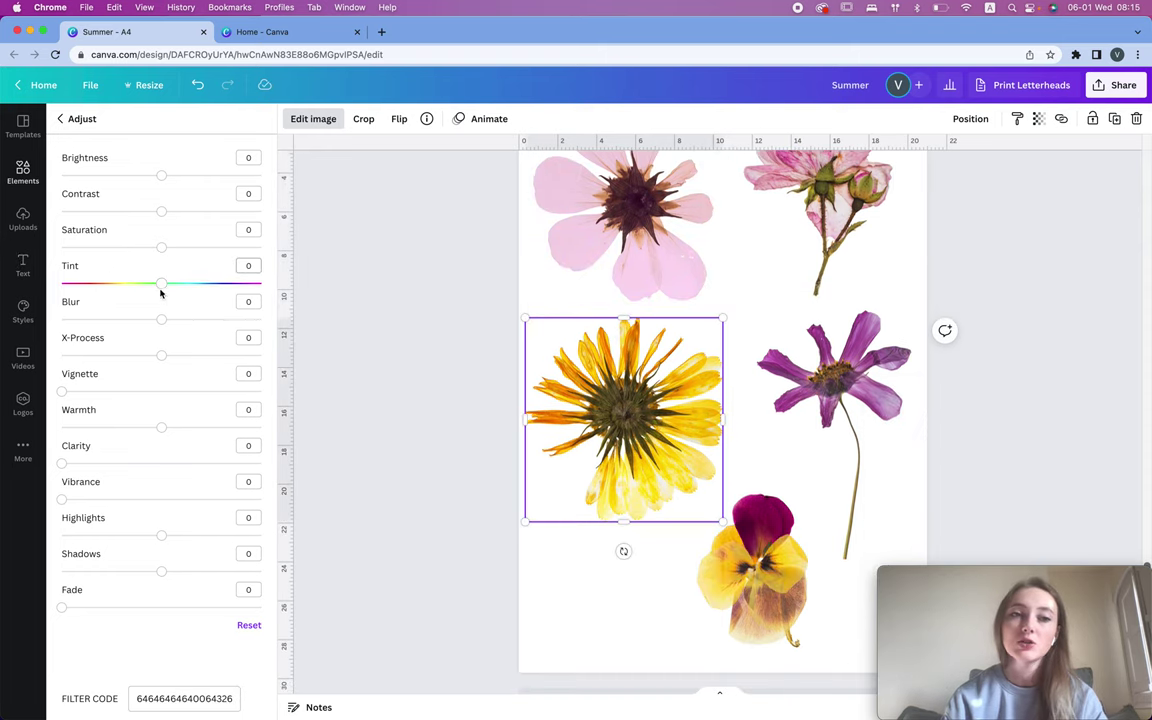
{"action": "left_click_drag", "start_coordinate": [148, 283], "coordinate": [3, 258]}
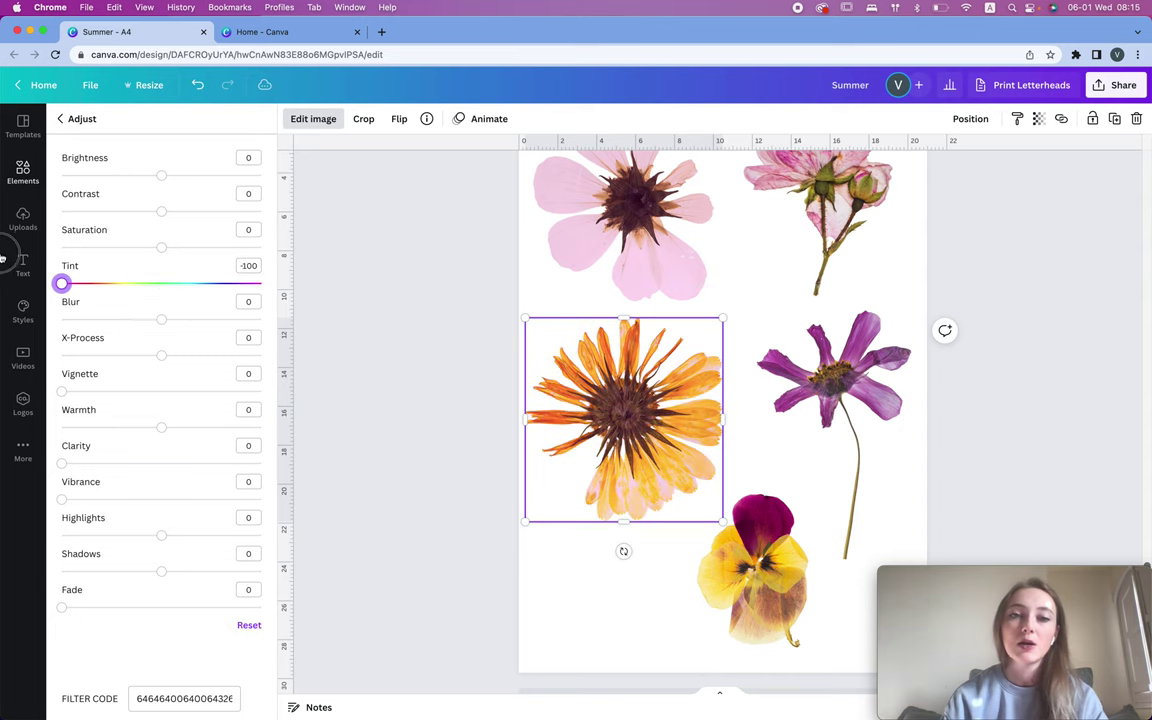
{"action": "left_click_drag", "start_coordinate": [141, 250], "coordinate": [91, 249]}
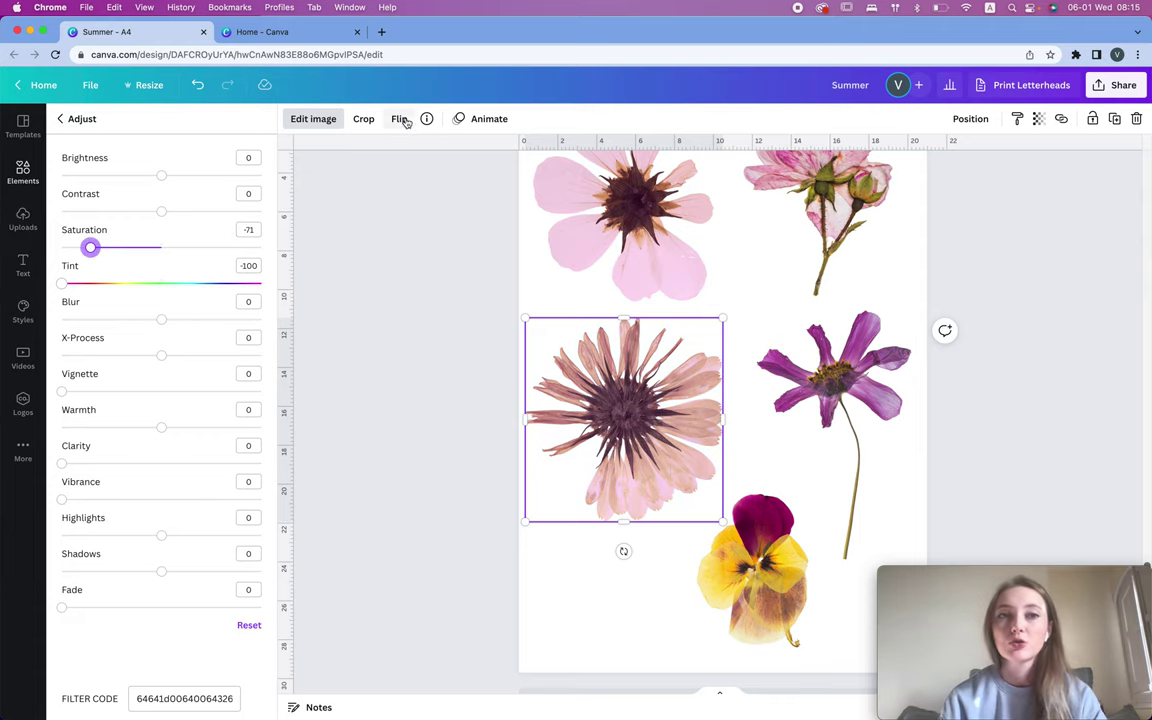
Step: Search Google for "lightroom presets" in a new browser tab, and return to the Summer design in Canva
{"action": "left_click", "coordinate": [382, 33]}
{"action": "type", "text": "lightroo"}
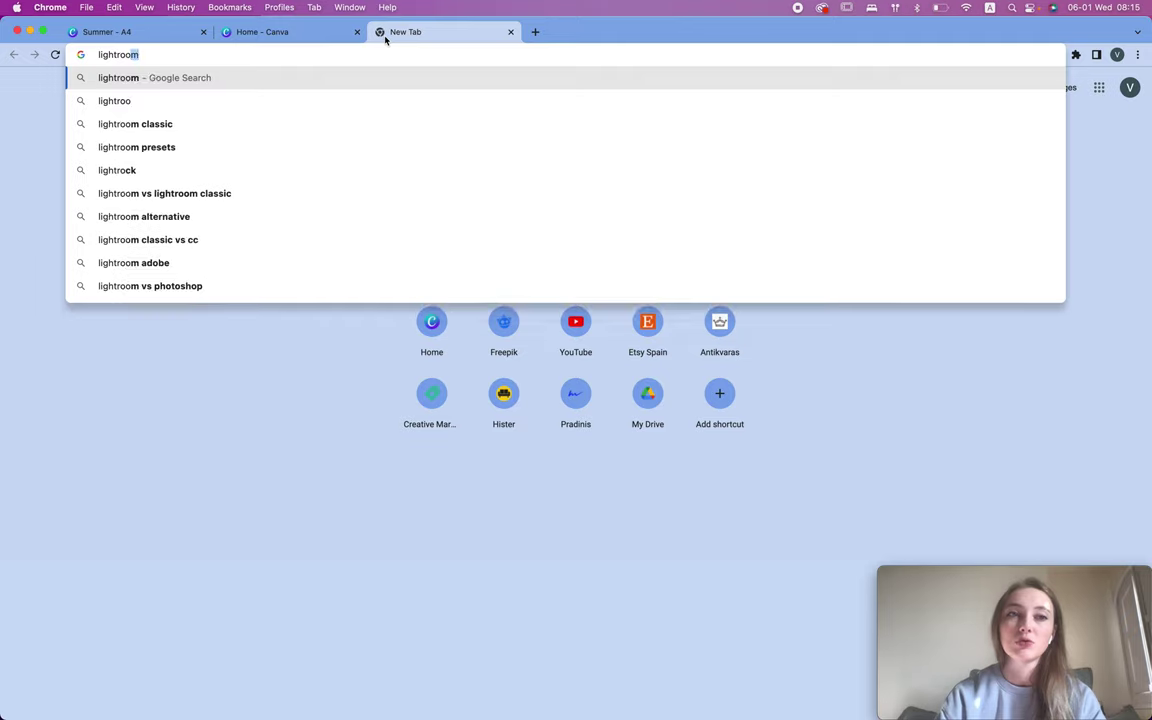
{"action": "type", "text": "m presets"}
{"action": "key", "text": "Return"}
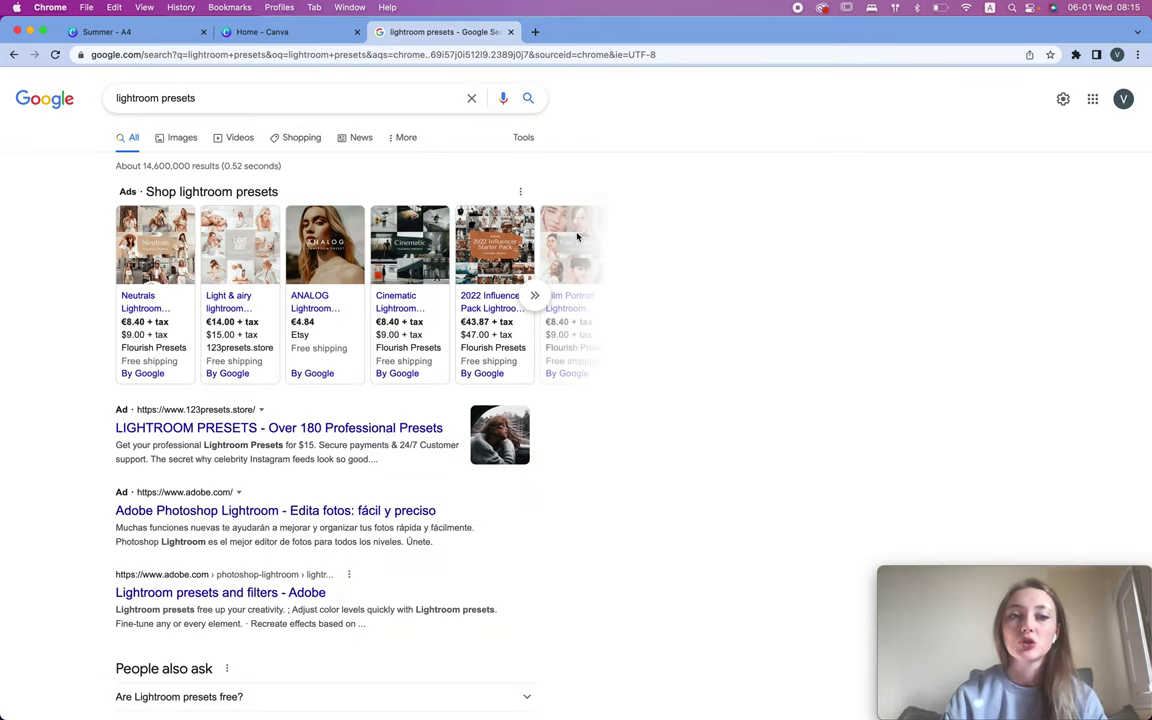
{"action": "left_click", "coordinate": [266, 32]}
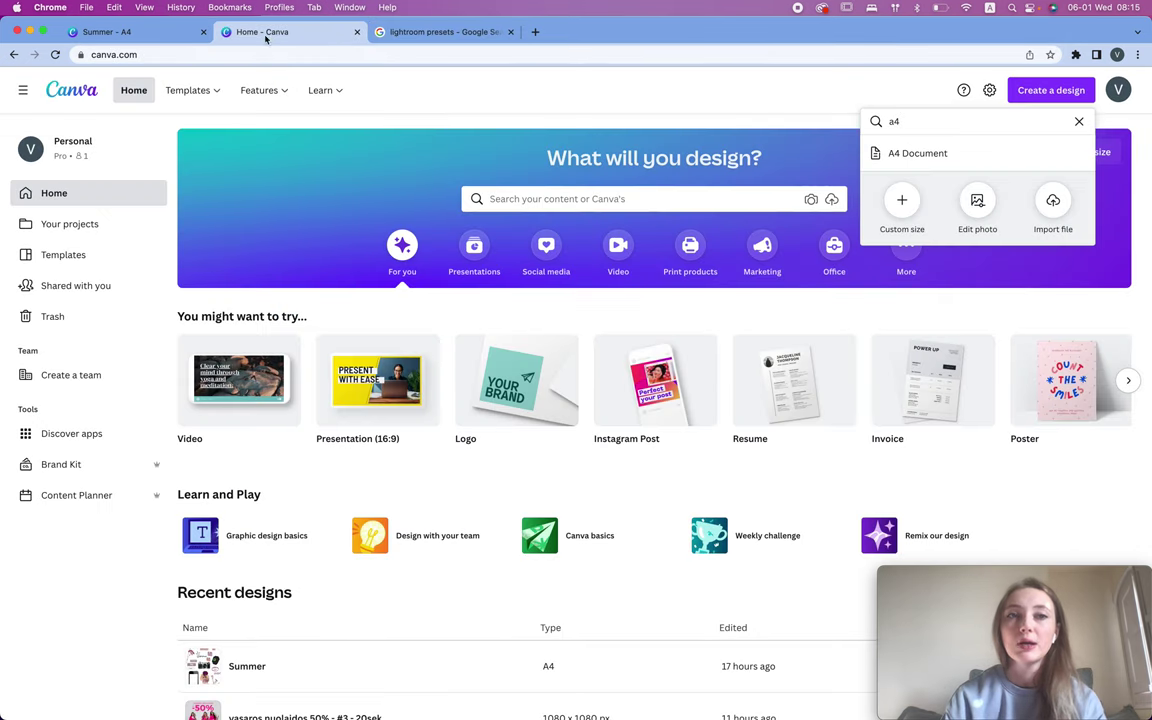
{"action": "left_click", "coordinate": [124, 33]}
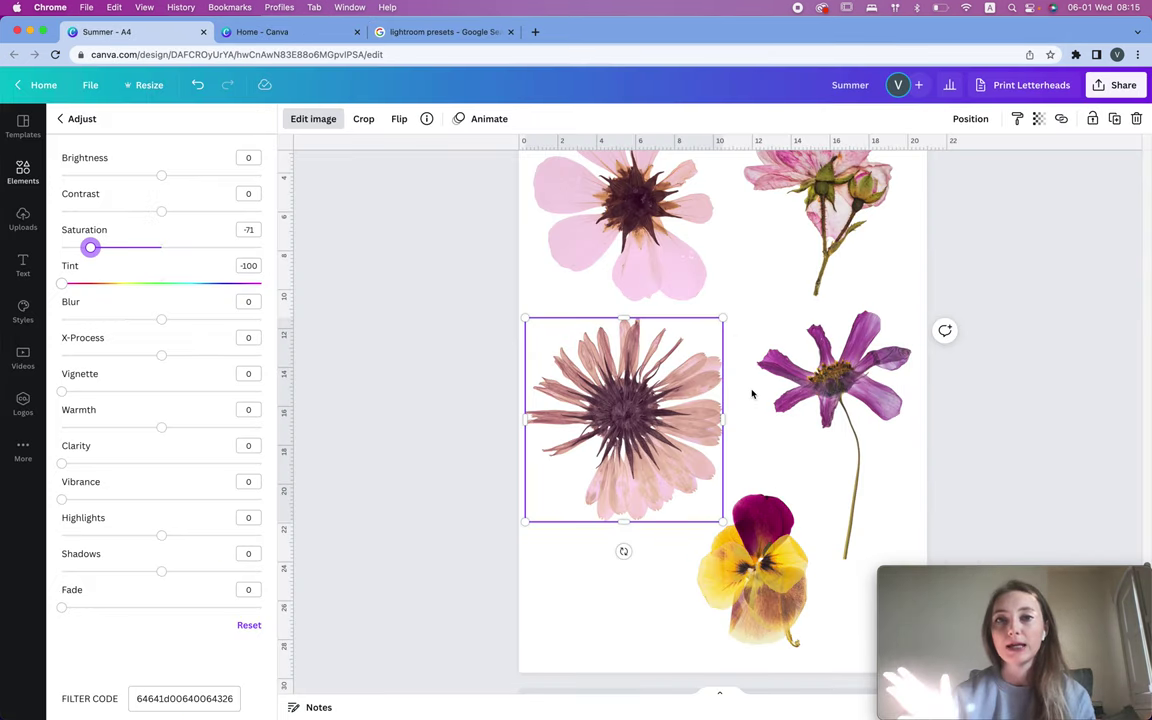
Step: Set the pansy on page 4 to tint -100, saturation -43 and warmth -39
{"action": "left_click", "coordinate": [747, 582]}
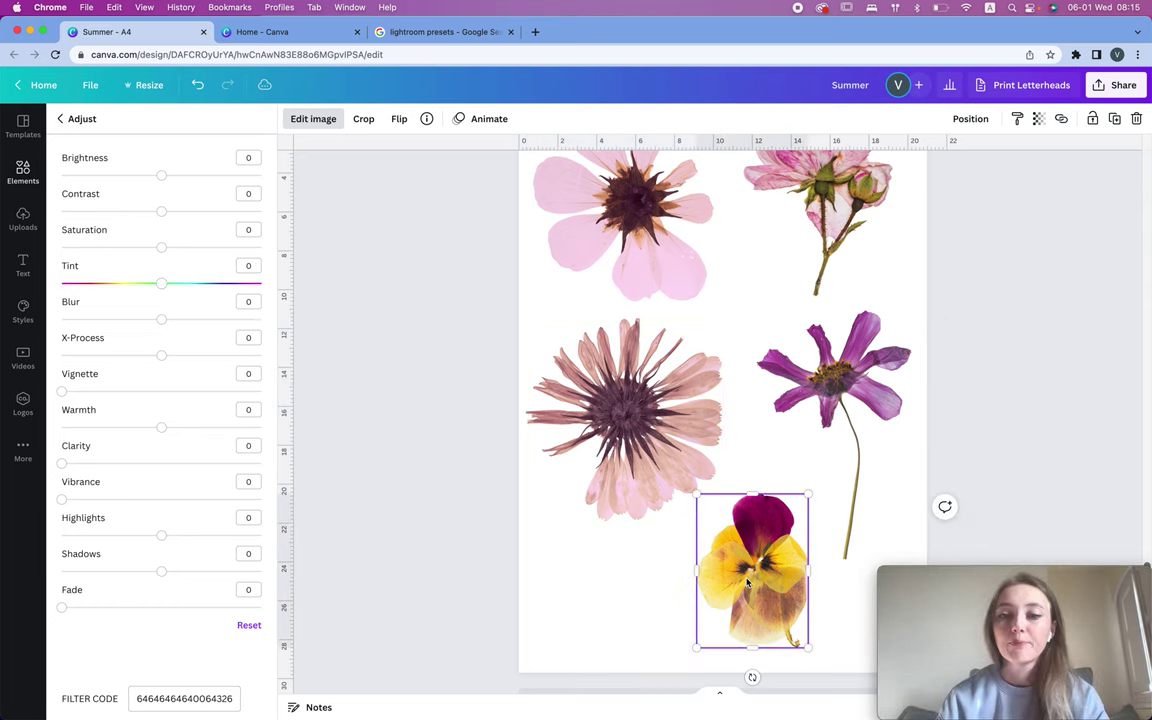
{"action": "left_click_drag", "start_coordinate": [115, 290], "coordinate": [3, 288]}
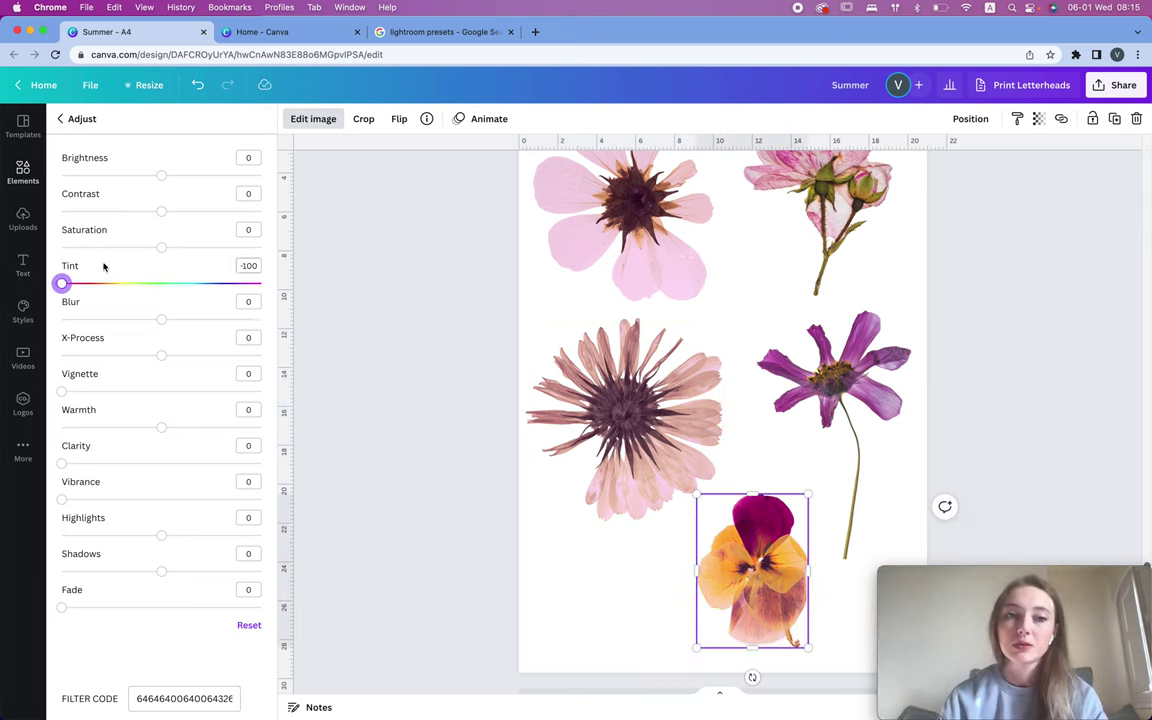
{"action": "left_click_drag", "start_coordinate": [108, 251], "coordinate": [118, 249]}
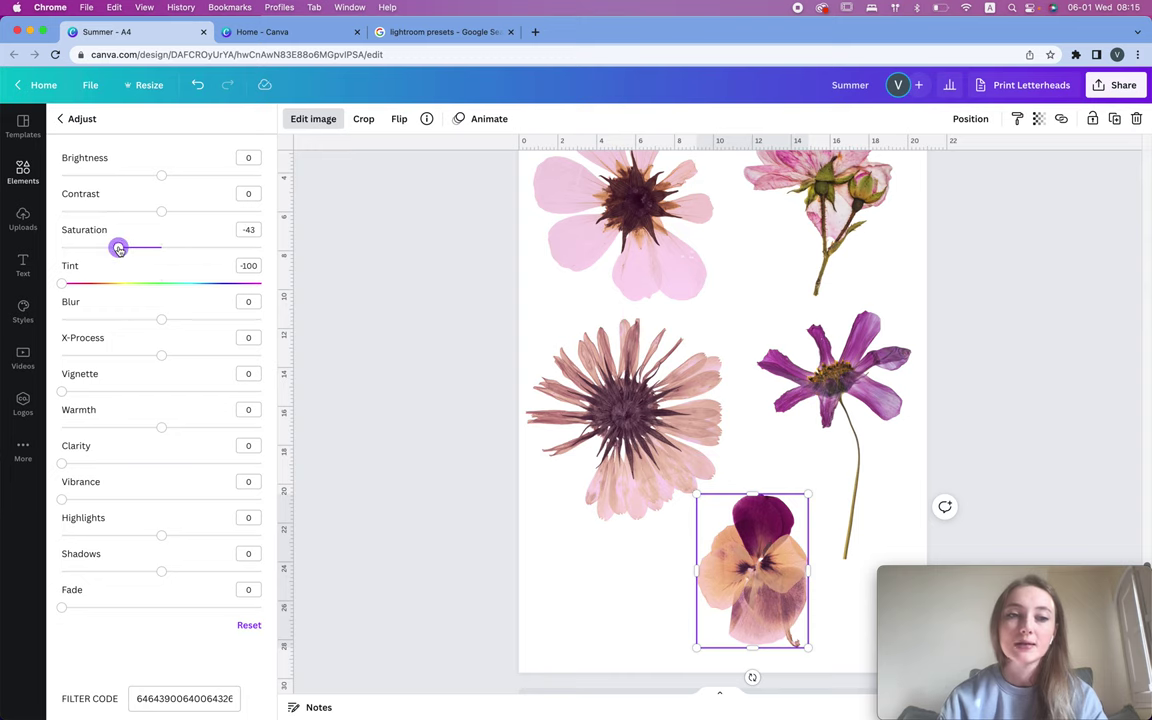
{"action": "mouse_move", "coordinate": [121, 427]}
{"action": "left_mouse_down"}
{"action": "mouse_move", "coordinate": [134, 427]}
{"action": "mouse_move", "coordinate": [122, 427]}
{"action": "left_mouse_up"}
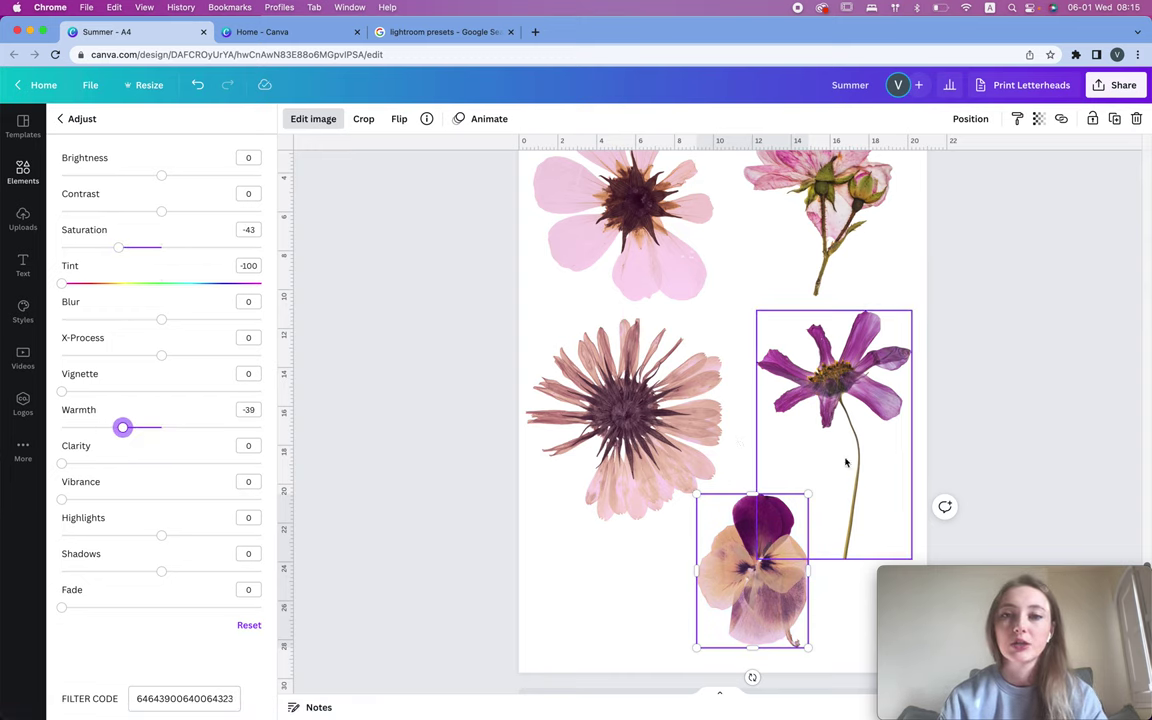
Step: Set the pink rose on page 4 to saturation -47 and tint -100
{"action": "left_click", "coordinate": [1066, 356]}
{"action": "scroll", "coordinate": [1066, 356], "scroll_direction": "up", "scroll_amount": 1}
{"action": "left_click", "coordinate": [784, 257]}
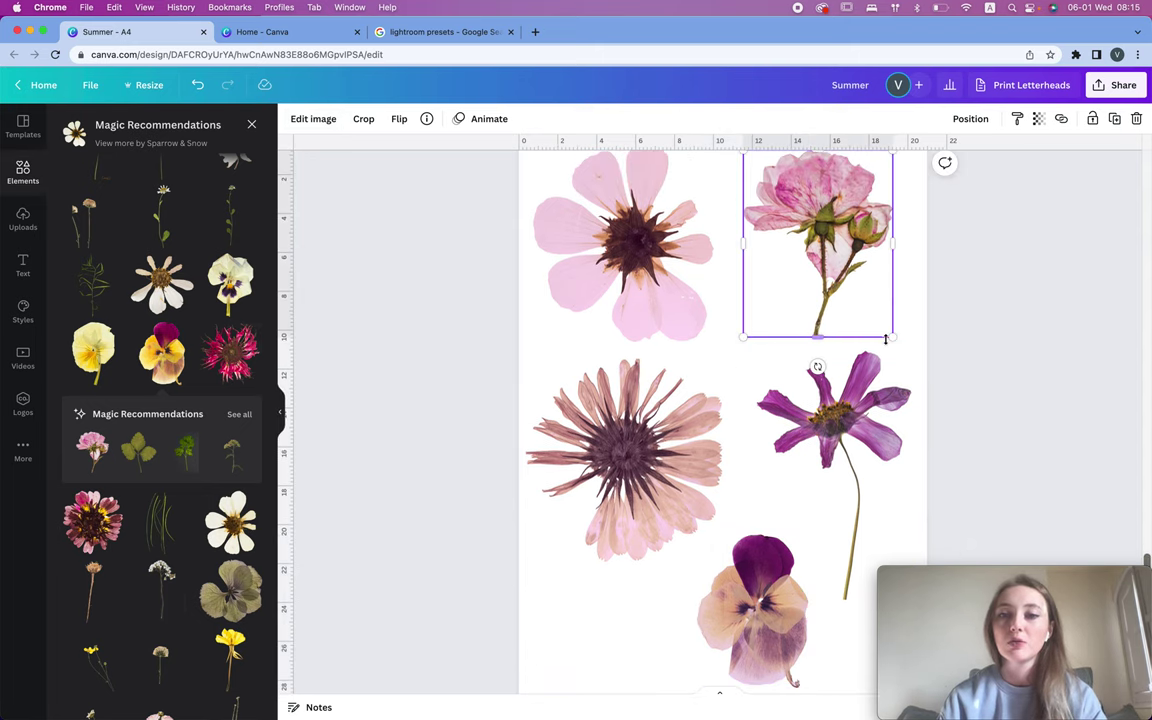
{"action": "left_click", "coordinate": [312, 118]}
{"action": "mouse_move", "coordinate": [134, 479]}
{"action": "left_mouse_down"}
{"action": "mouse_move", "coordinate": [98, 478]}
{"action": "mouse_move", "coordinate": [115, 478]}
{"action": "left_mouse_up"}
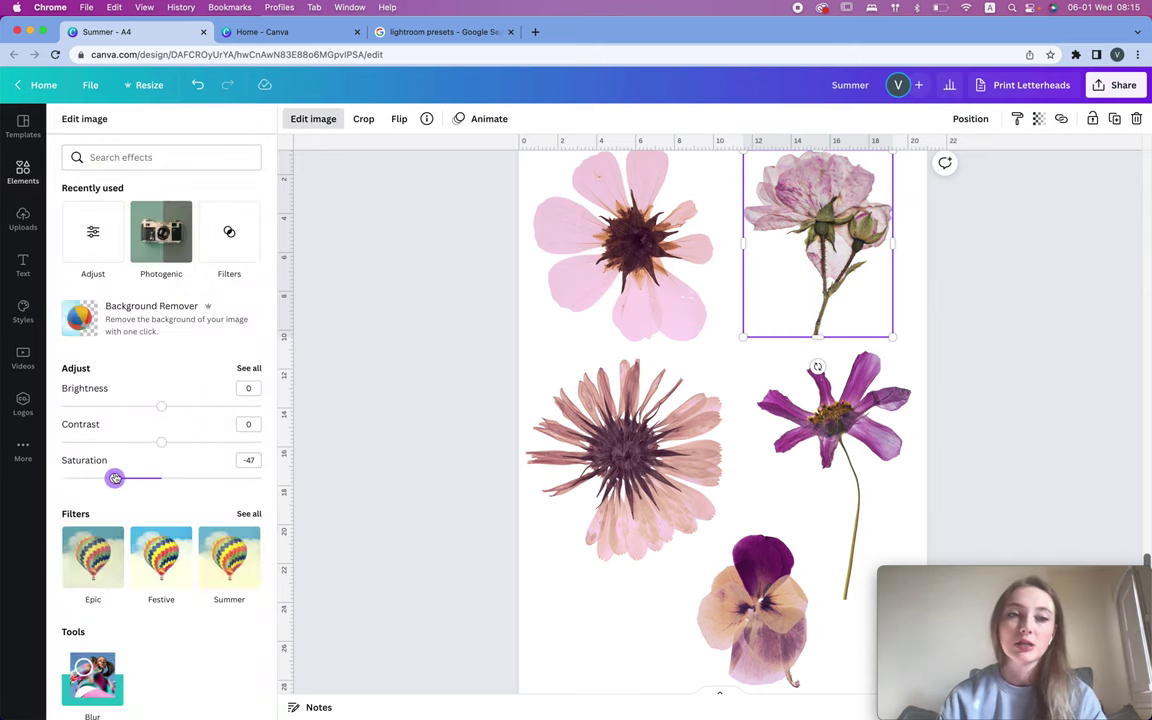
{"action": "left_click", "coordinate": [248, 368]}
{"action": "left_click_drag", "start_coordinate": [89, 281], "coordinate": [4, 281]}
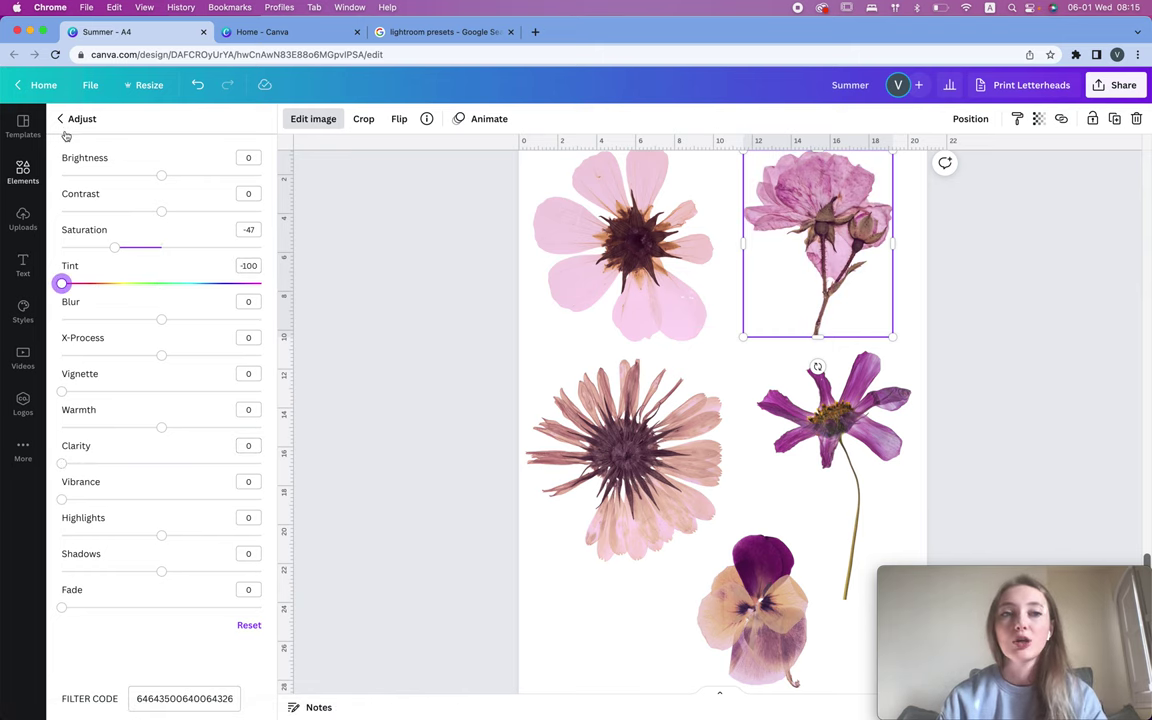
Step: Duplicate page 4 and set the tint of the broad-petalled flower on the copy to 64
{"action": "left_click", "coordinate": [947, 421]}
{"action": "scroll", "coordinate": [947, 381], "scroll_direction": "up", "scroll_amount": 3}
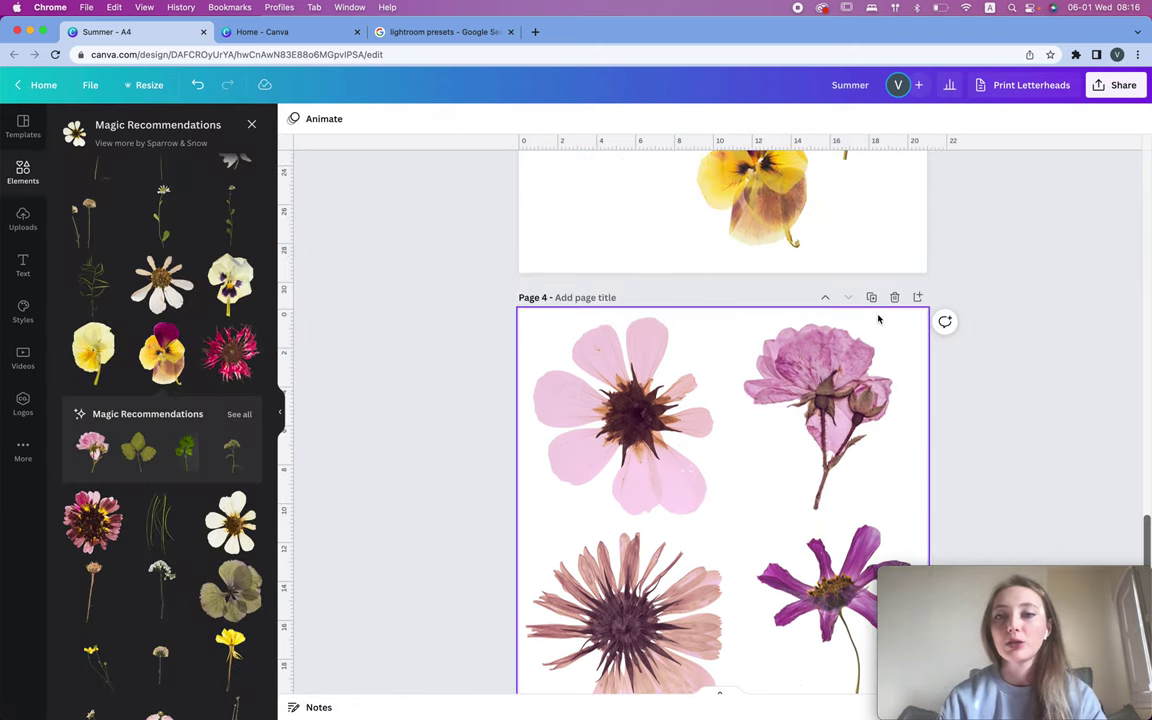
{"action": "left_click", "coordinate": [871, 294]}
{"action": "left_click", "coordinate": [690, 429]}
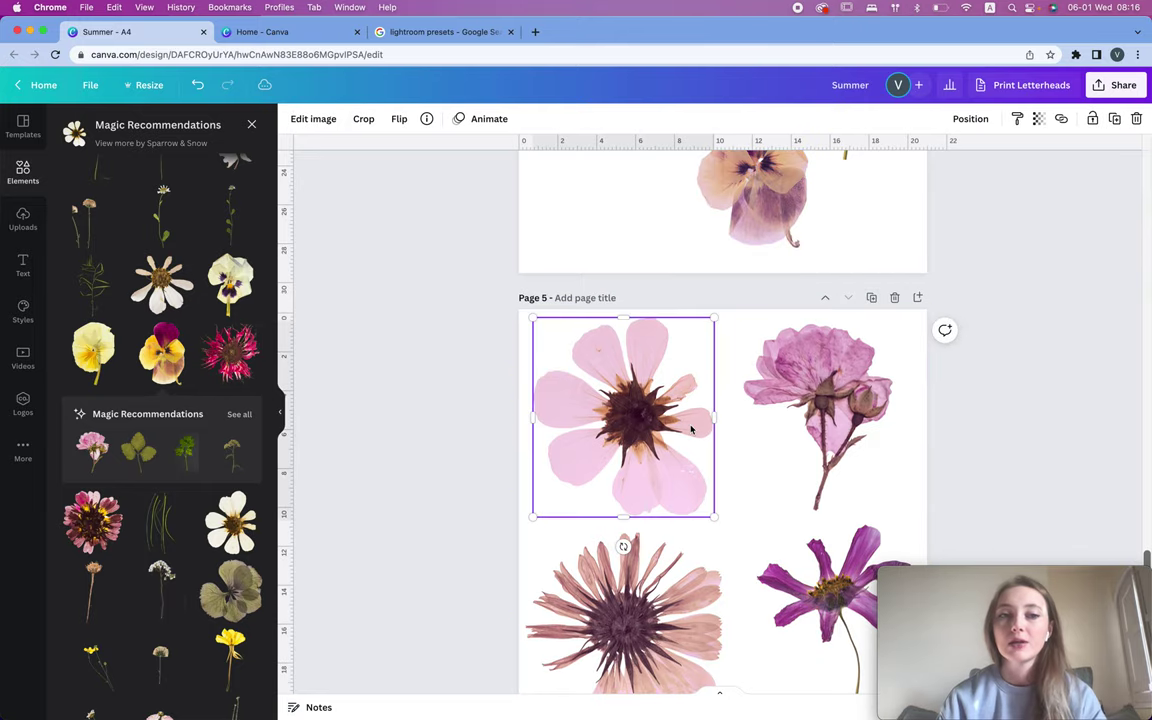
{"action": "left_click", "coordinate": [327, 118]}
{"action": "left_click", "coordinate": [249, 368]}
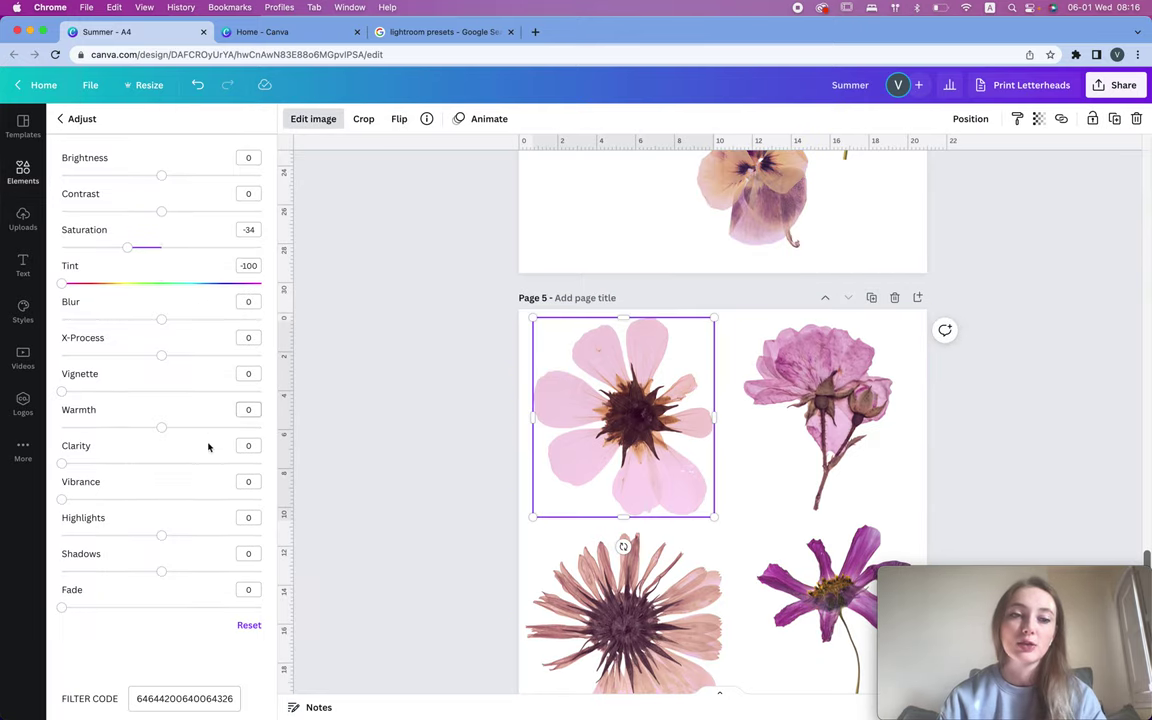
{"action": "mouse_move", "coordinate": [205, 289]}
{"action": "left_mouse_down"}
{"action": "mouse_move", "coordinate": [268, 279]}
{"action": "mouse_move", "coordinate": [104, 277]}
{"action": "mouse_move", "coordinate": [245, 283]}
{"action": "mouse_move", "coordinate": [226, 280]}
{"action": "left_mouse_up"}
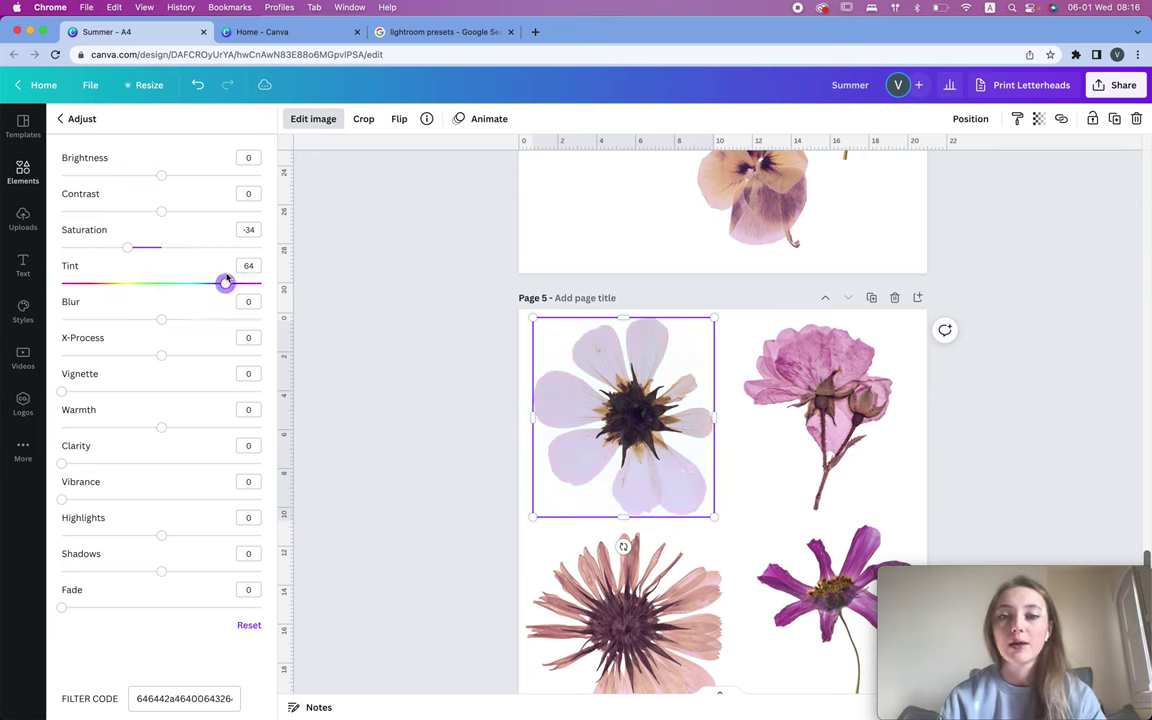
Step: Set the tint of the rose and the large many-petalled flower on page 5 to 68
{"action": "left_click", "coordinate": [817, 420]}
{"action": "left_click", "coordinate": [229, 284]}
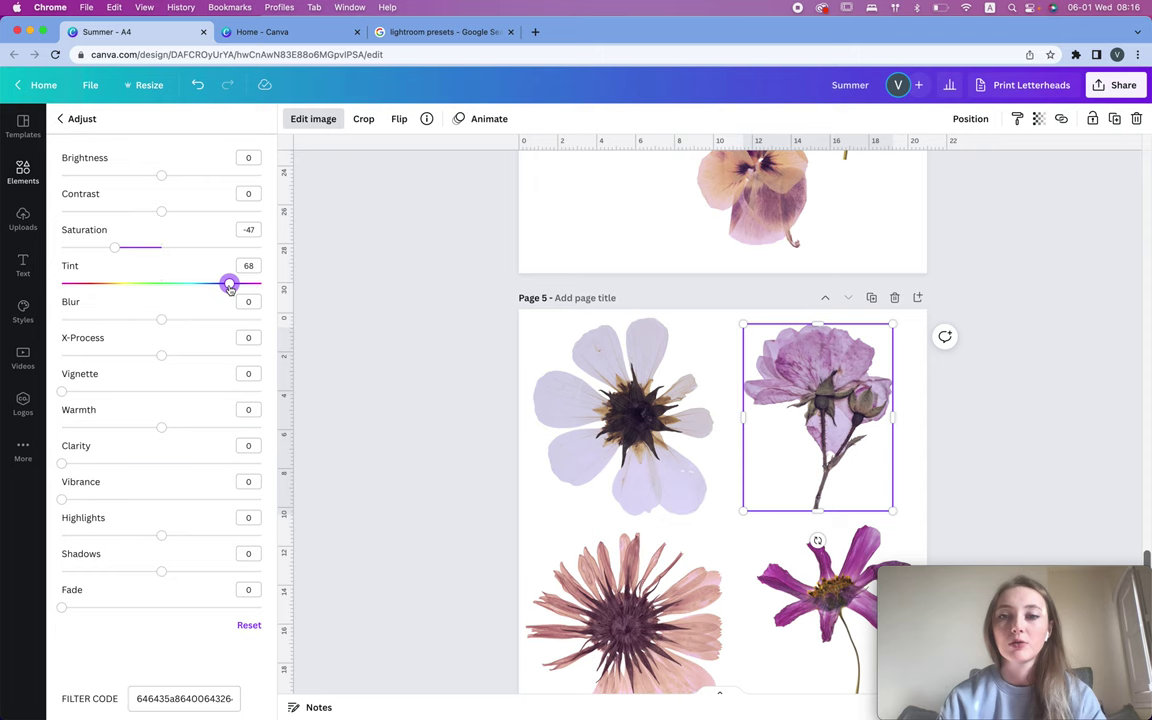
{"action": "scroll", "coordinate": [297, 293], "scroll_direction": "down", "scroll_amount": 3}
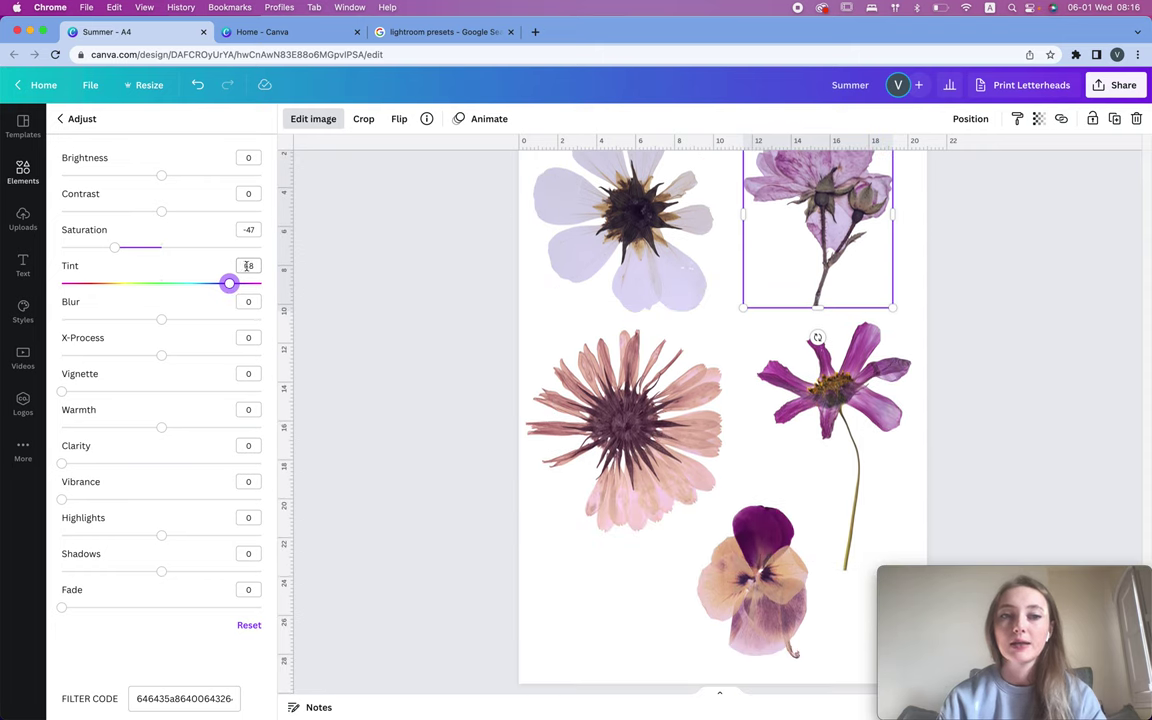
{"action": "left_click", "coordinate": [566, 424]}
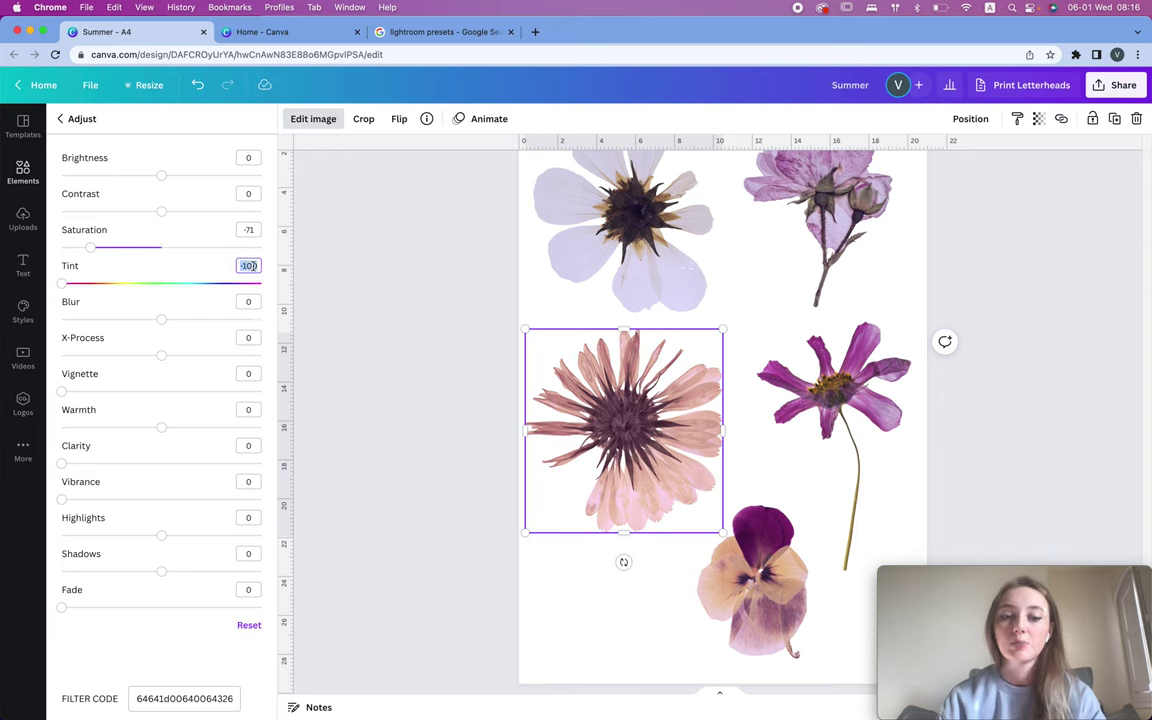
Step: Set the tint of the long-stemmed purple flower and the pansy on page 5 to 68
{"action": "left_click", "coordinate": [860, 386]}
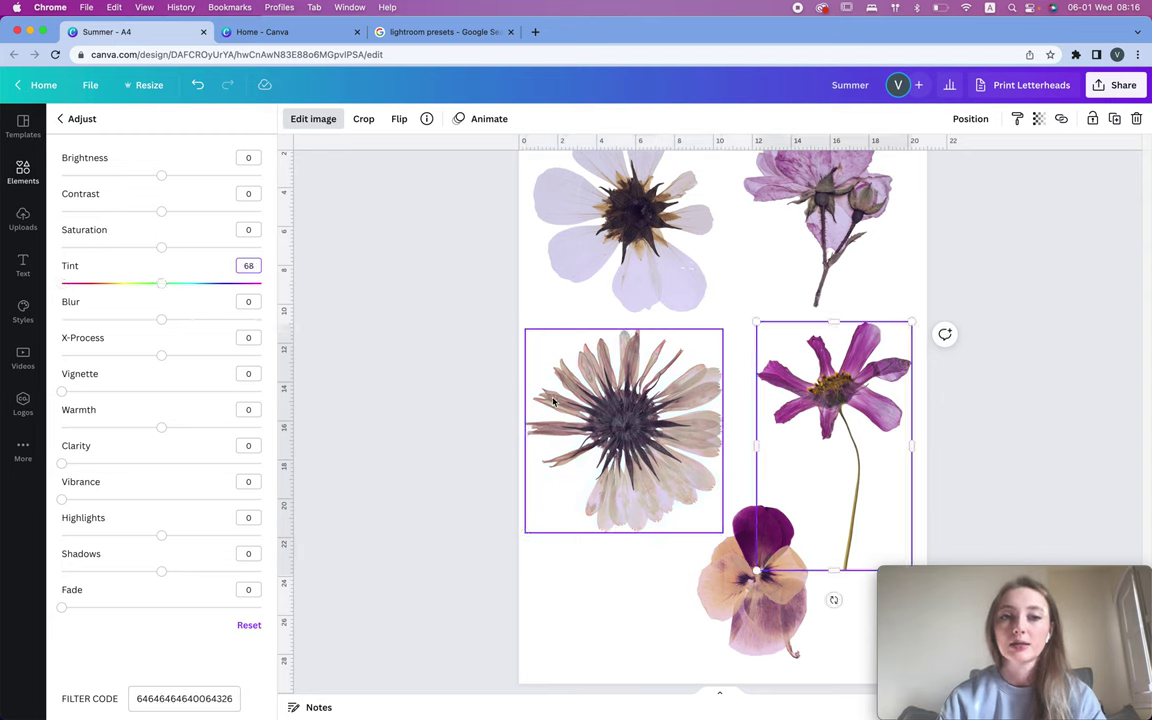
{"action": "left_click", "coordinate": [720, 535]}
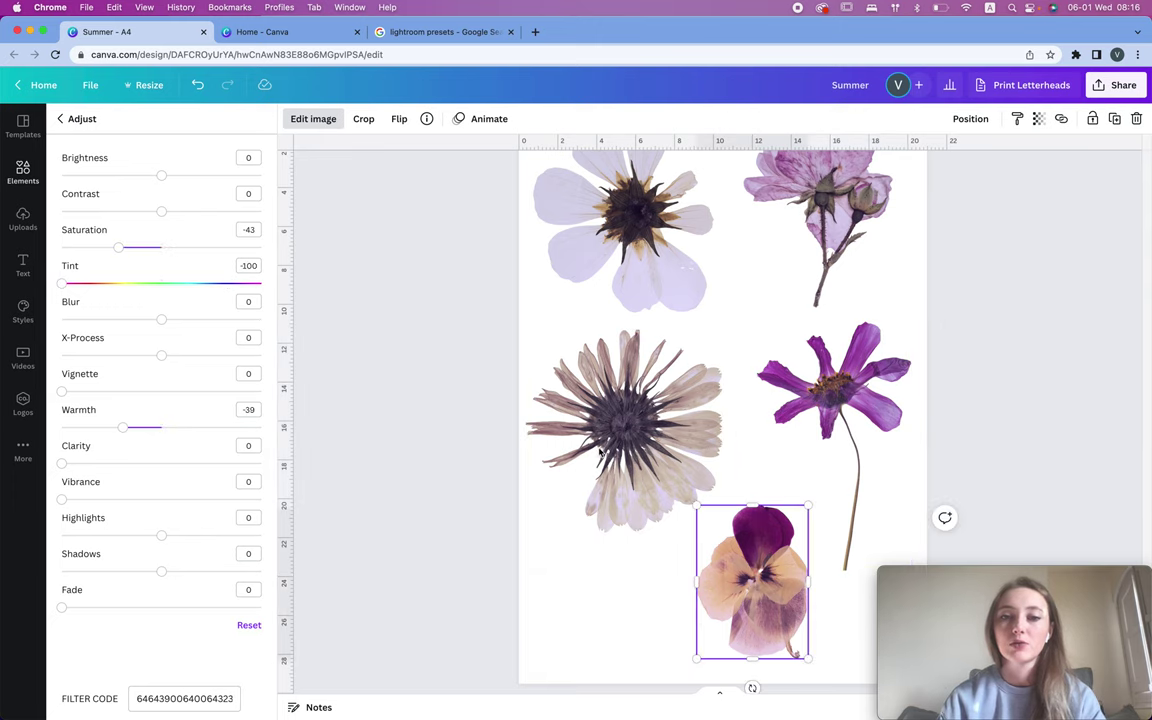
{"action": "left_click", "coordinate": [257, 265]}
{"action": "type", "text": "68"}
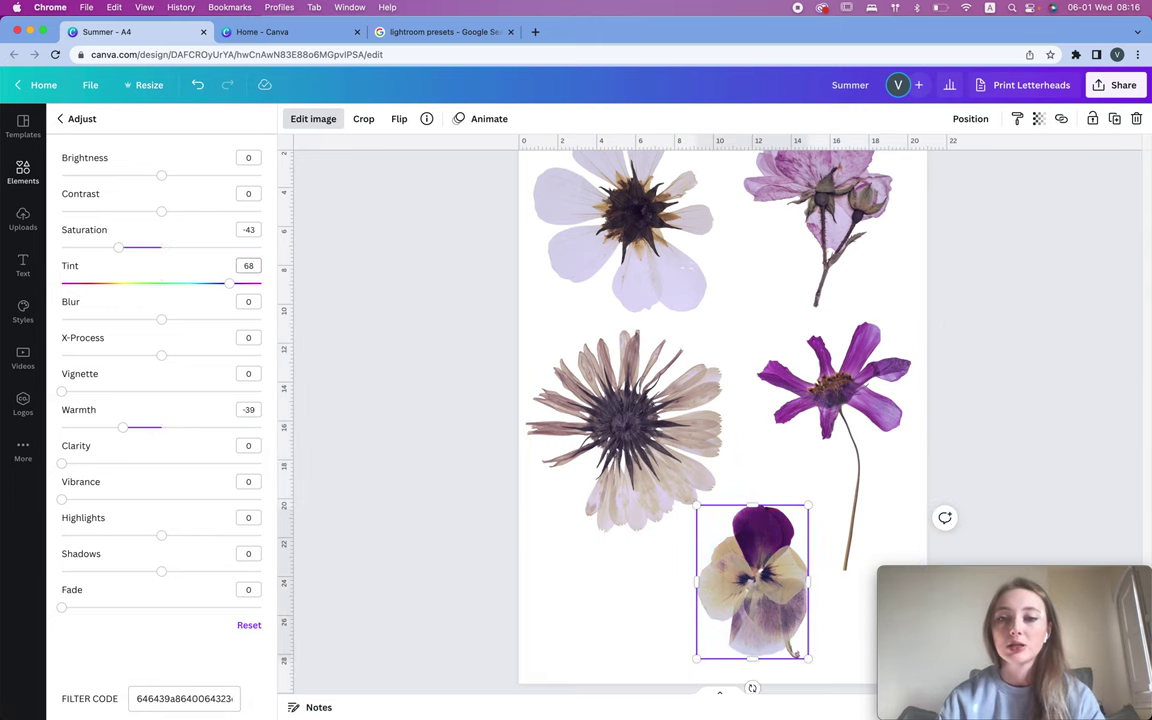
Step: Compare page 5 with page 4, and reduce the saturation of page 5's large many-petalled flower to the minimum
{"action": "key", "text": "Escape"}
{"action": "scroll", "coordinate": [800, 406], "scroll_direction": "down", "scroll_amount": 5}
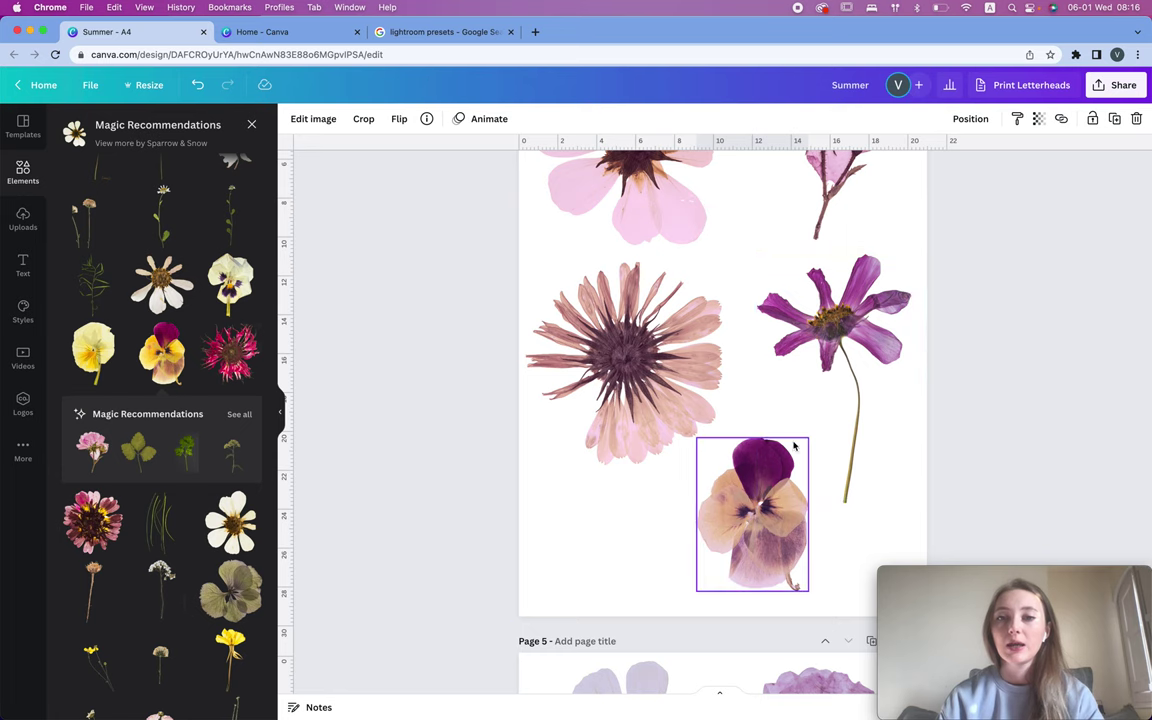
{"action": "scroll", "coordinate": [720, 520], "scroll_direction": "down", "scroll_amount": 3}
{"action": "key", "text": "ctrl+v"}
{"action": "scroll", "coordinate": [650, 500], "scroll_direction": "down", "scroll_amount": 5}
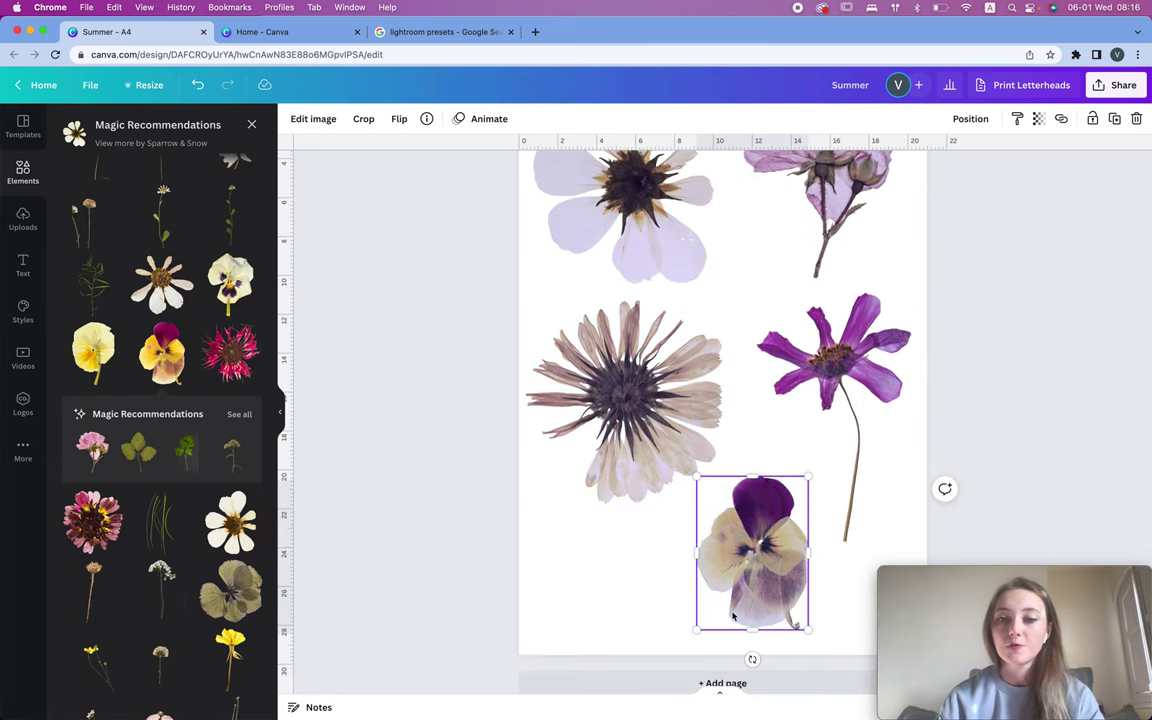
{"action": "left_click", "coordinate": [608, 466]}
{"action": "left_click", "coordinate": [313, 118]}
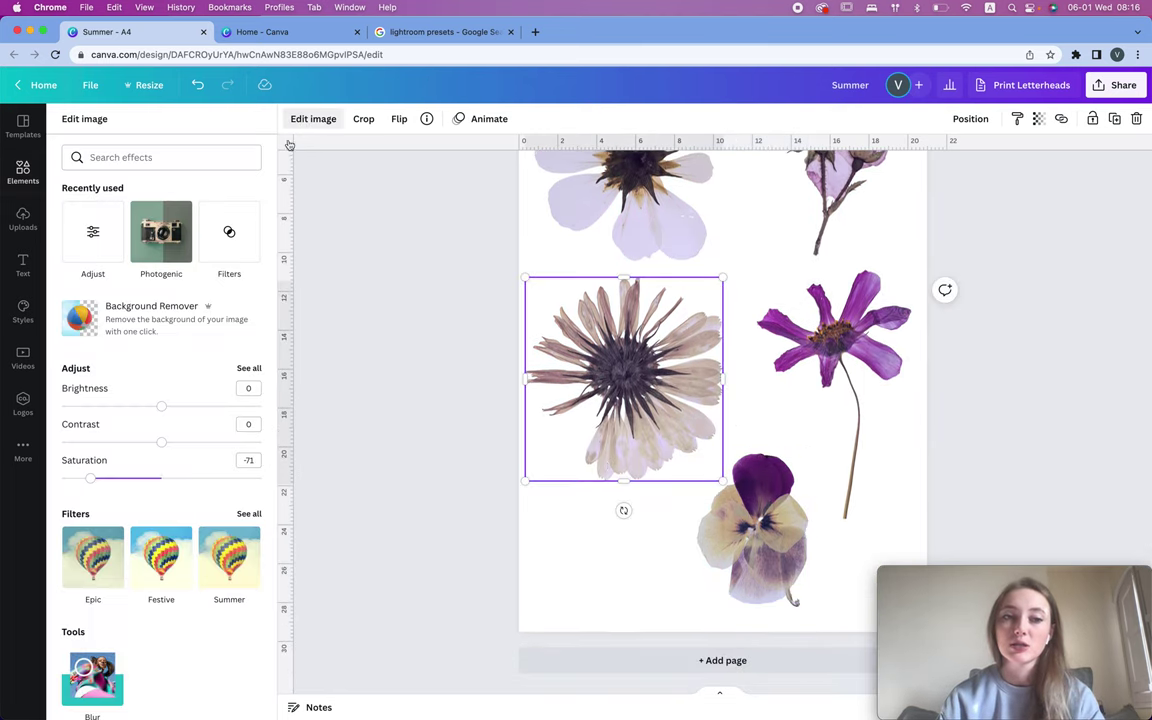
{"action": "left_click_drag", "start_coordinate": [134, 481], "coordinate": [51, 473]}
{"action": "key", "text": "Tab"}
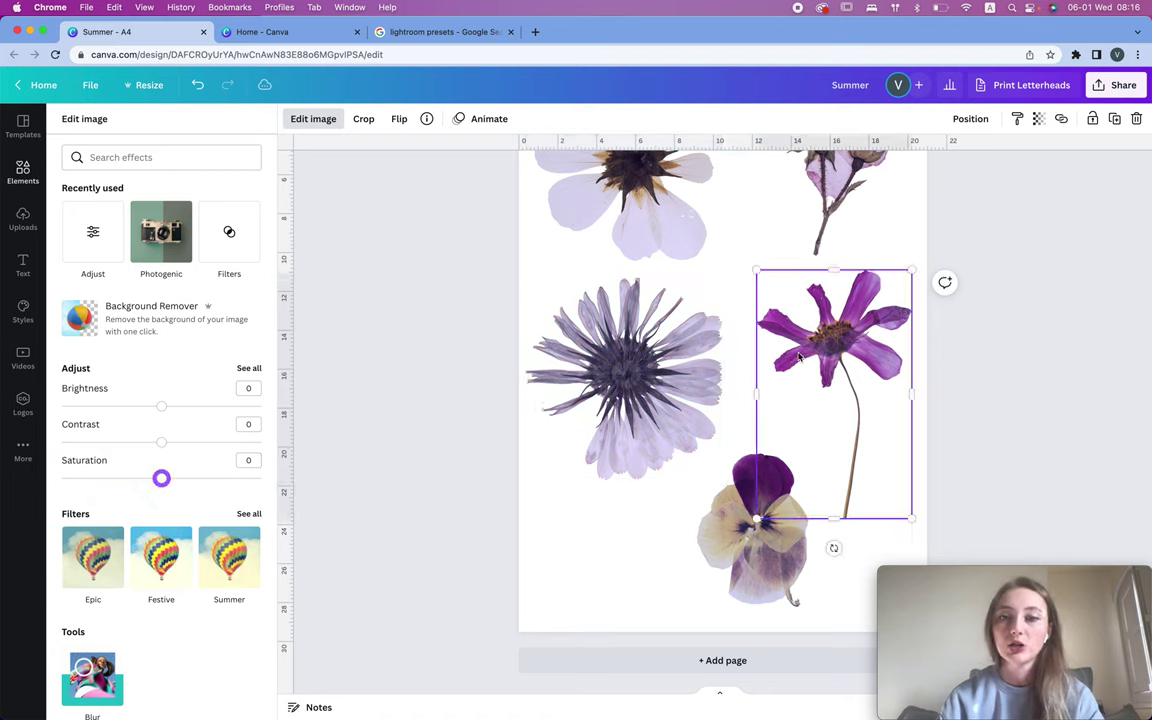
Step: Set the long-stemmed purple flower on page 5 to saturation -46 and contrast 36, and the pansy to saturation -59
{"action": "left_click_drag", "start_coordinate": [142, 482], "coordinate": [2, 478]}
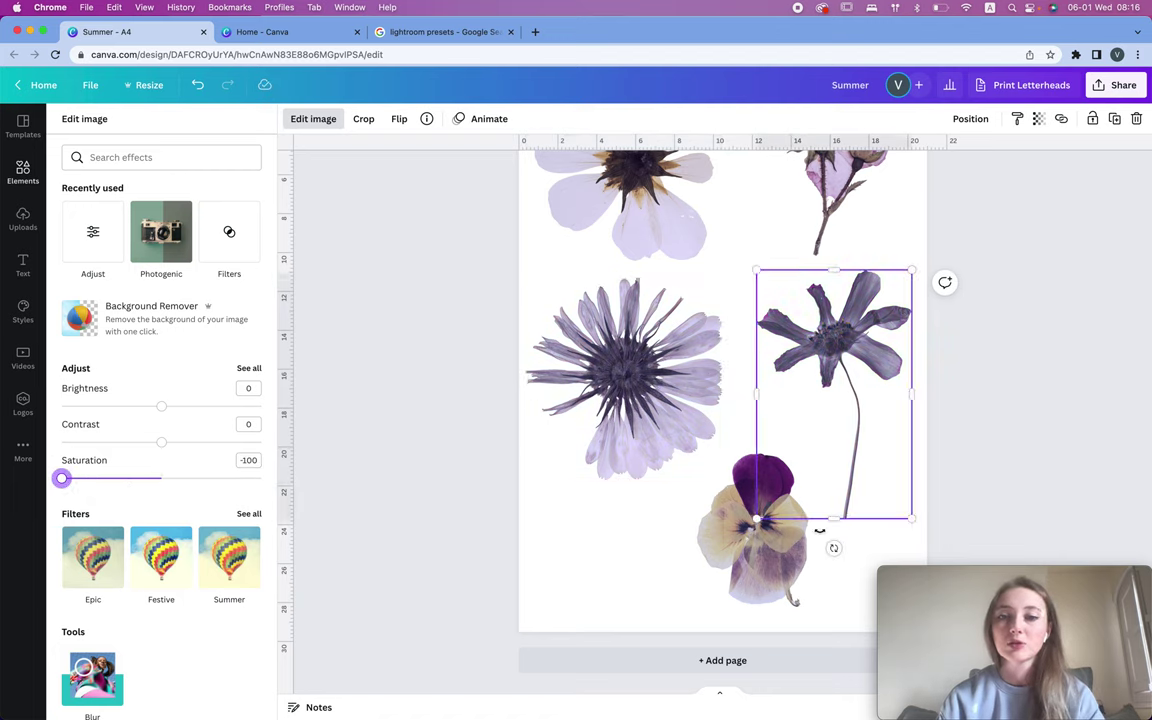
{"action": "left_click", "coordinate": [97, 479]}
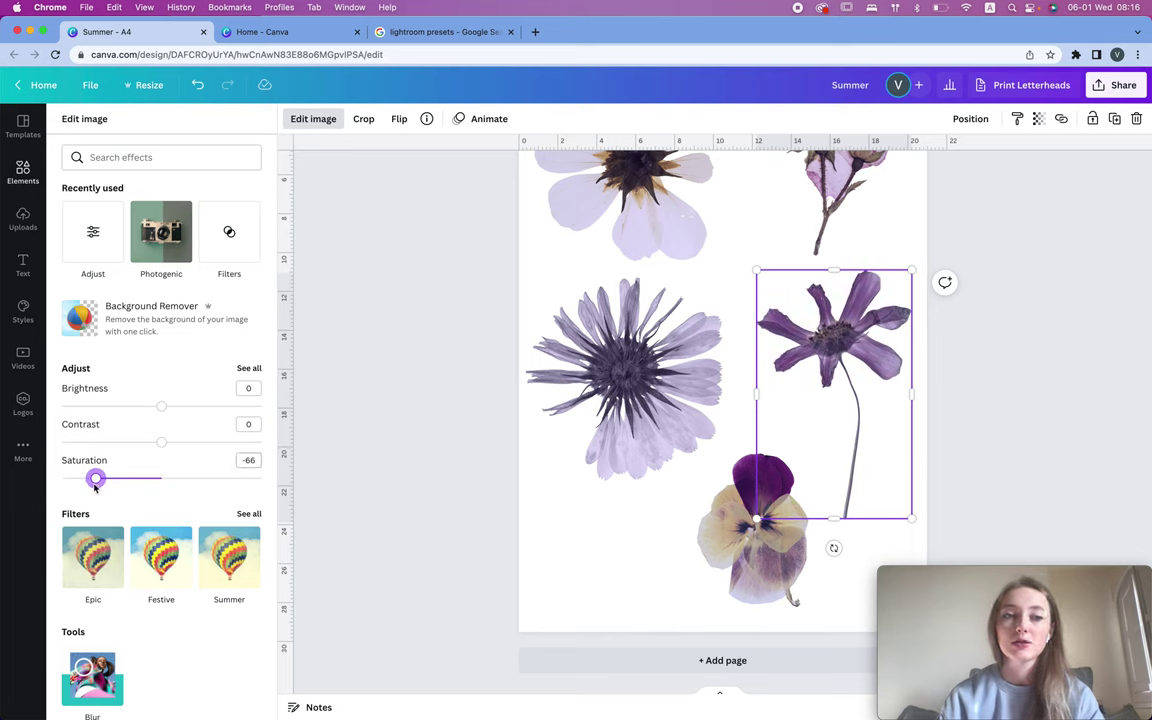
{"action": "left_click_drag", "start_coordinate": [94, 481], "coordinate": [118, 479]}
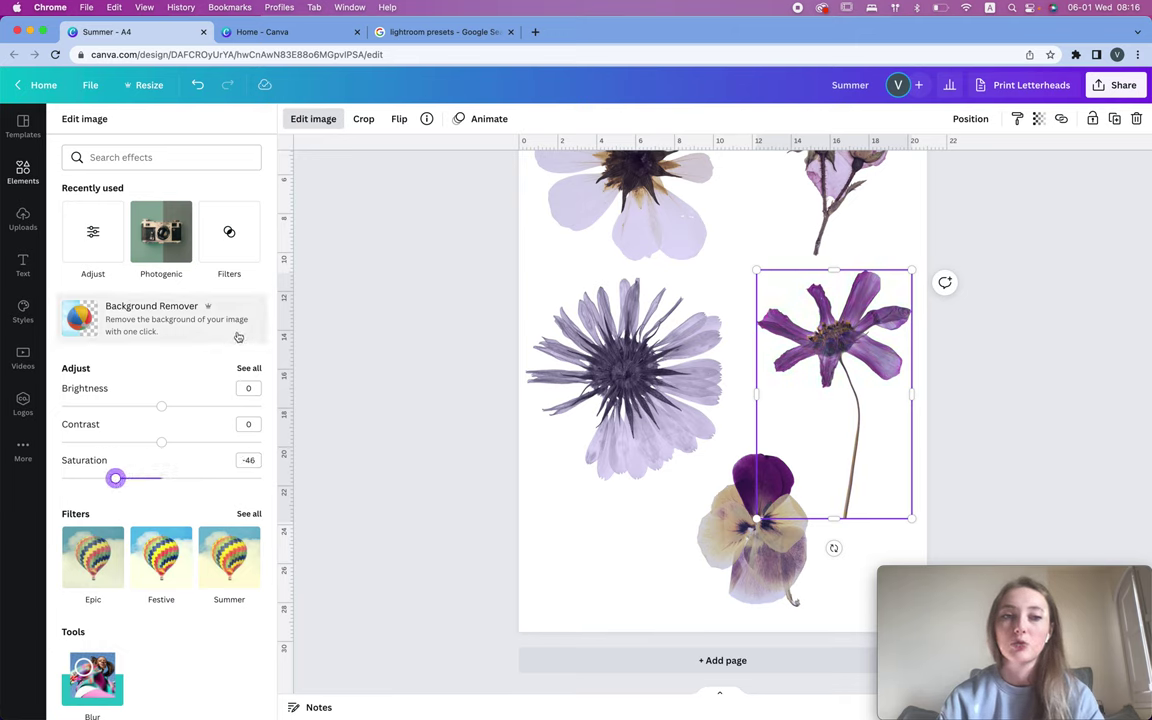
{"action": "left_click_drag", "start_coordinate": [164, 442], "coordinate": [198, 442]}
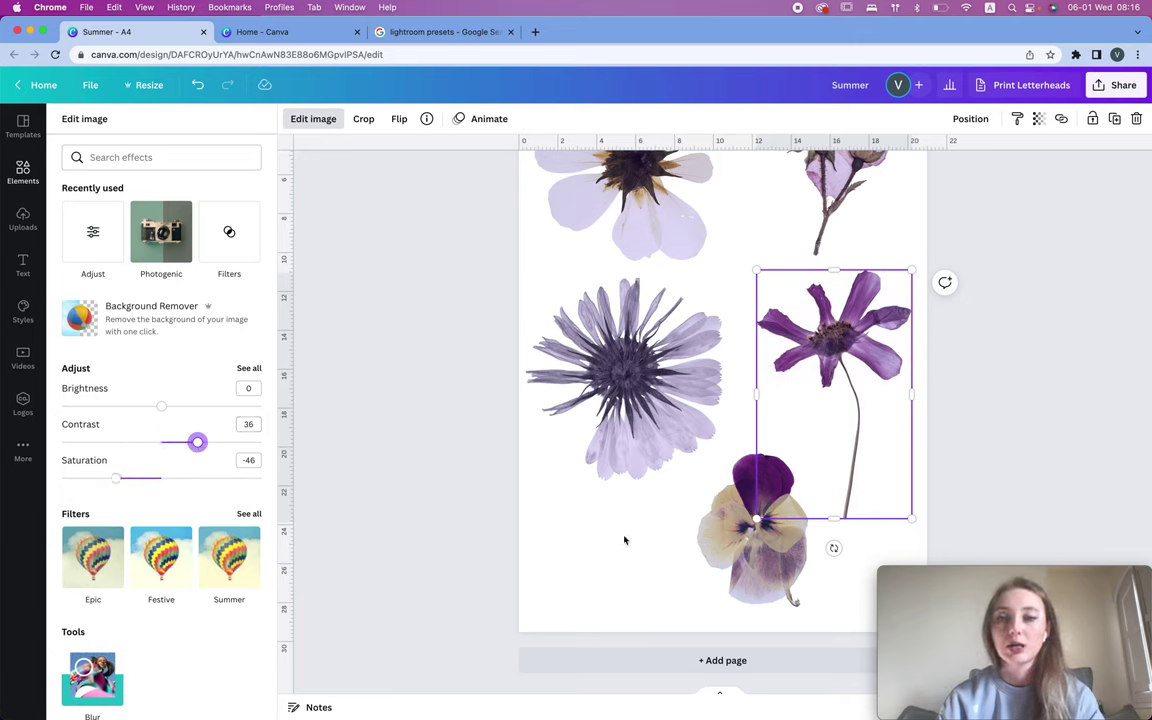
{"action": "left_click", "coordinate": [718, 552]}
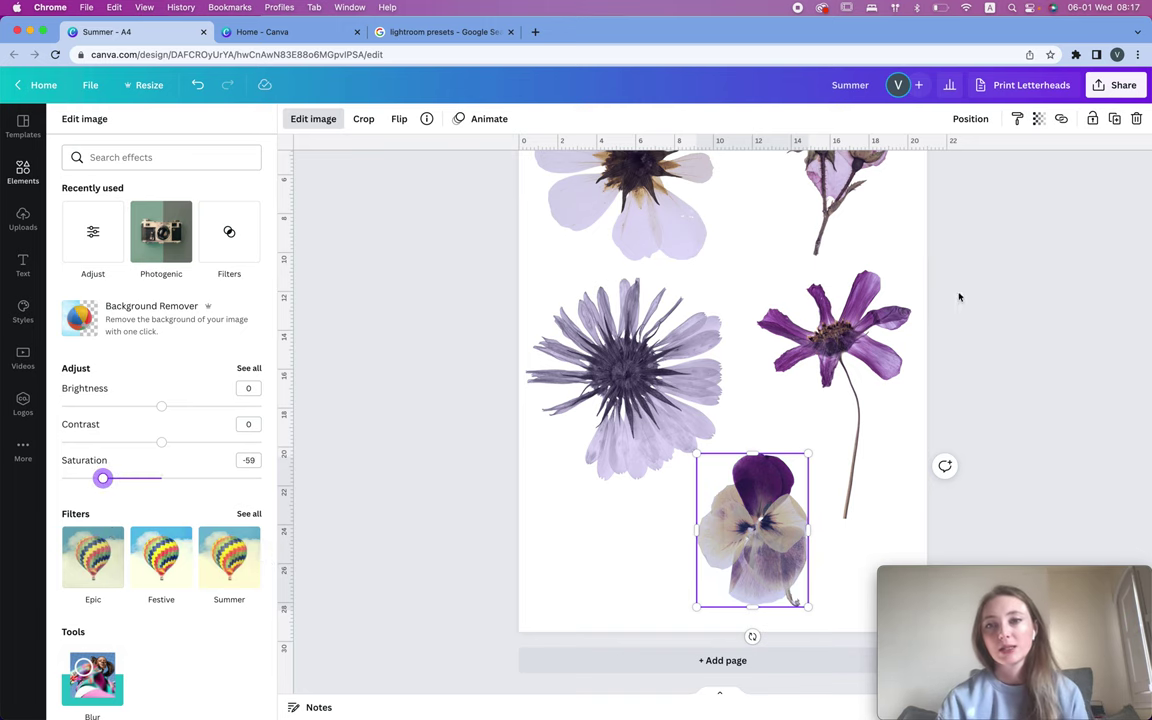
Step: Review the arrangement of flowers, tapes, labels and device graphics on page 1, and return to page 5
{"action": "scroll", "coordinate": [959, 296], "scroll_direction": "up", "scroll_amount": 2}
{"action": "scroll", "coordinate": [959, 296], "scroll_direction": "down", "scroll_amount": 10}
{"action": "scroll", "coordinate": [959, 296], "scroll_direction": "up", "scroll_amount": 5}
{"action": "scroll", "coordinate": [959, 296], "scroll_direction": "up", "scroll_amount": 10}
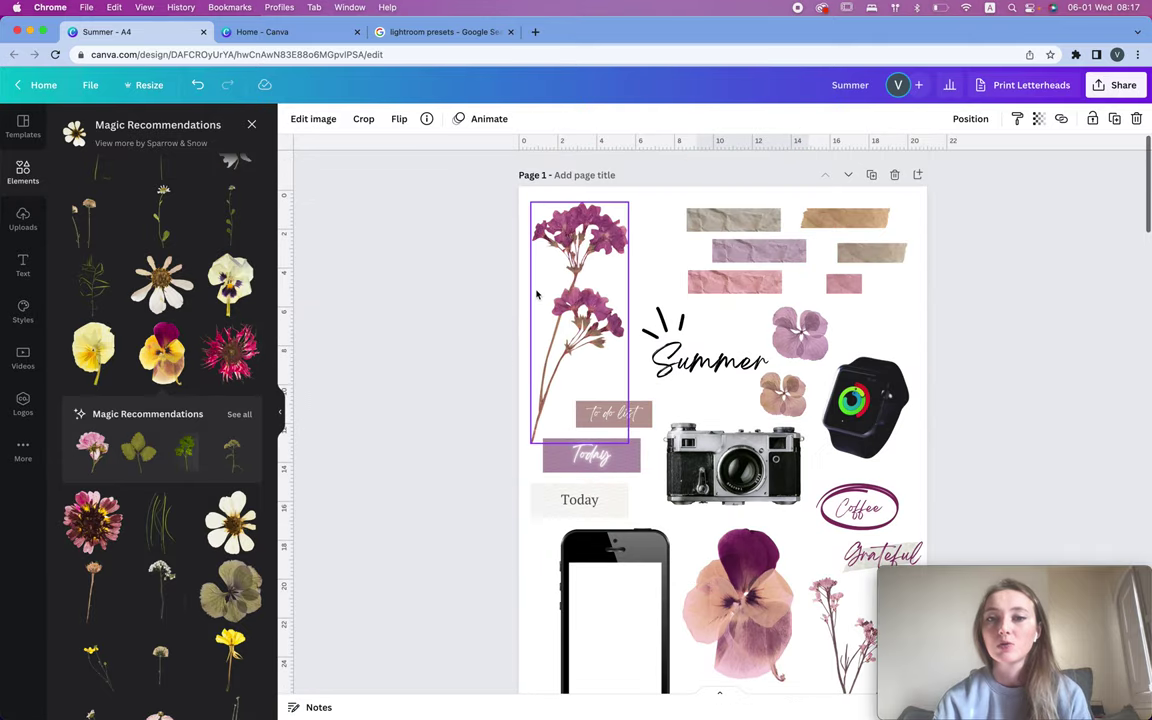
{"action": "scroll", "coordinate": [791, 298], "scroll_direction": "down", "scroll_amount": 4}
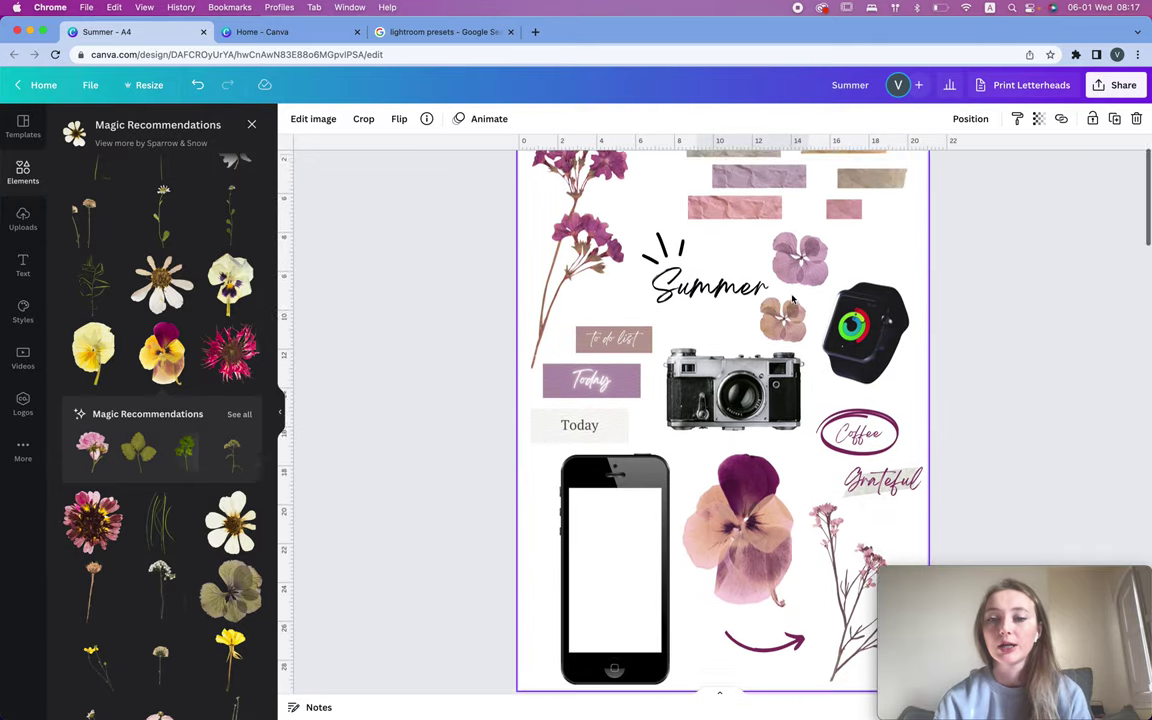
{"action": "scroll", "coordinate": [1079, 344], "scroll_direction": "up", "scroll_amount": 4}
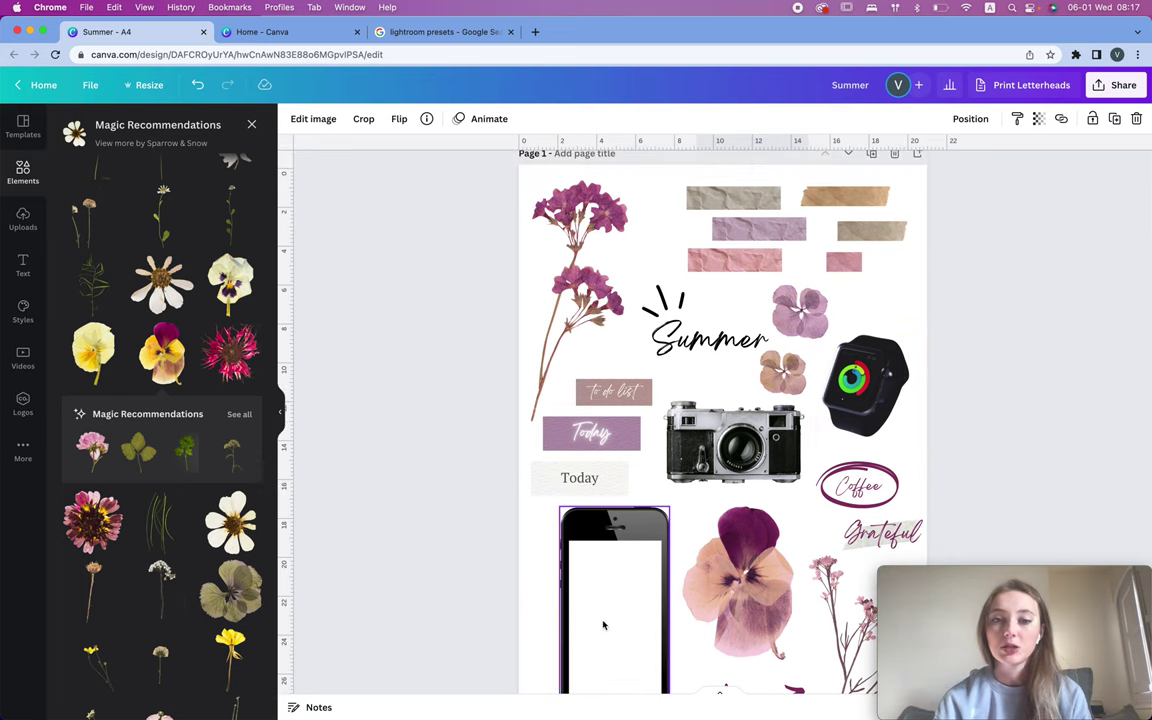
{"action": "scroll", "coordinate": [767, 490], "scroll_direction": "down", "scroll_amount": 15}
{"action": "scroll", "coordinate": [765, 490], "scroll_direction": "down", "scroll_amount": 14}
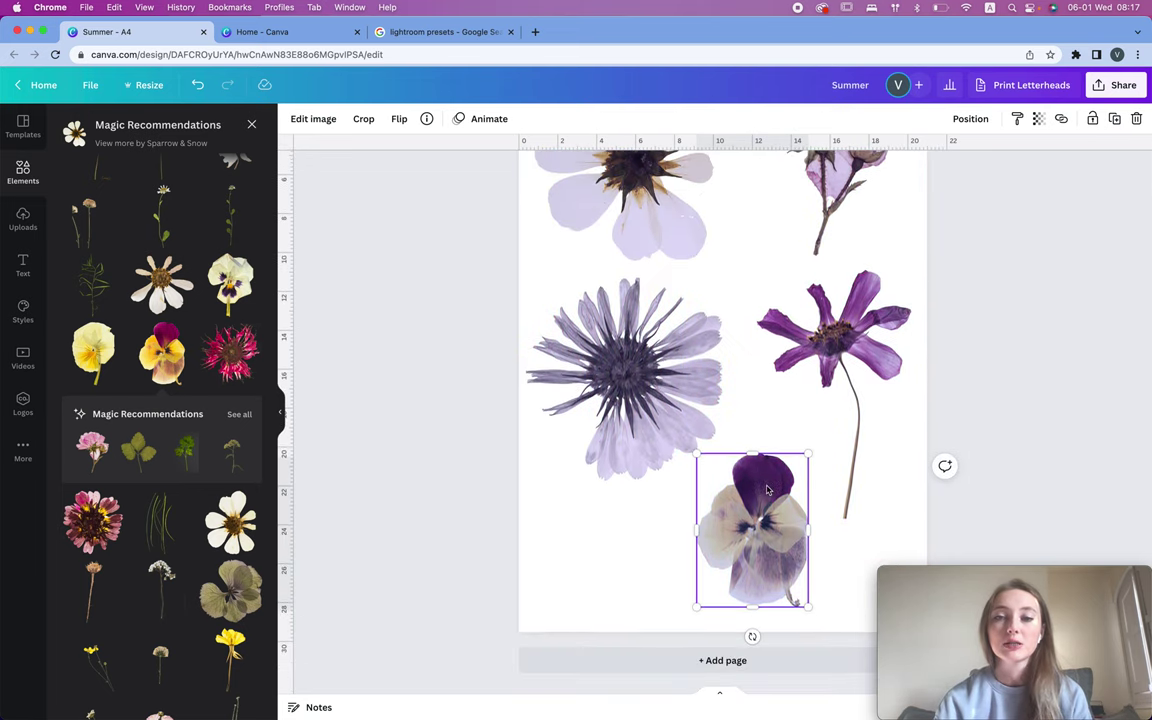
Step: Add a blank page 6 after page 5 and search the elements library for "camera"
{"action": "scroll", "coordinate": [879, 253], "scroll_direction": "up", "scroll_amount": 4}
{"action": "left_click", "coordinate": [919, 231]}
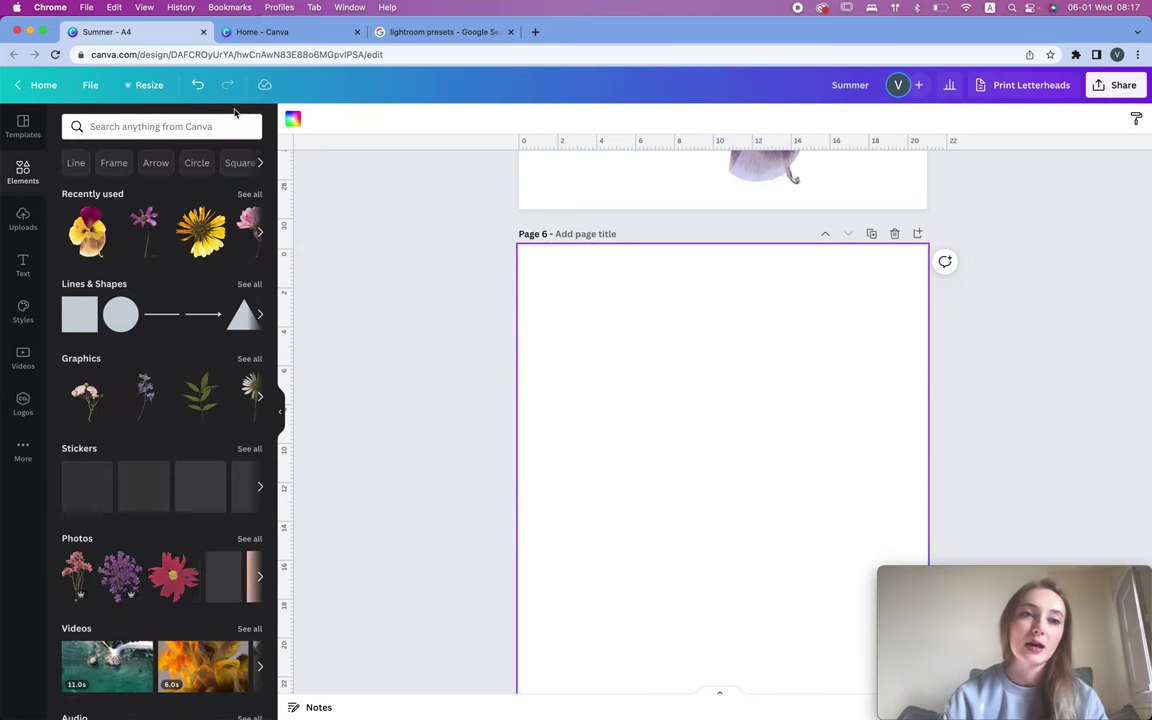
{"action": "left_click", "coordinate": [232, 124]}
{"action": "type", "text": "cameera"}
{"action": "key", "text": "BackSpace"}
{"action": "key", "text": "BackSpace"}
{"action": "key", "text": "BackSpace"}
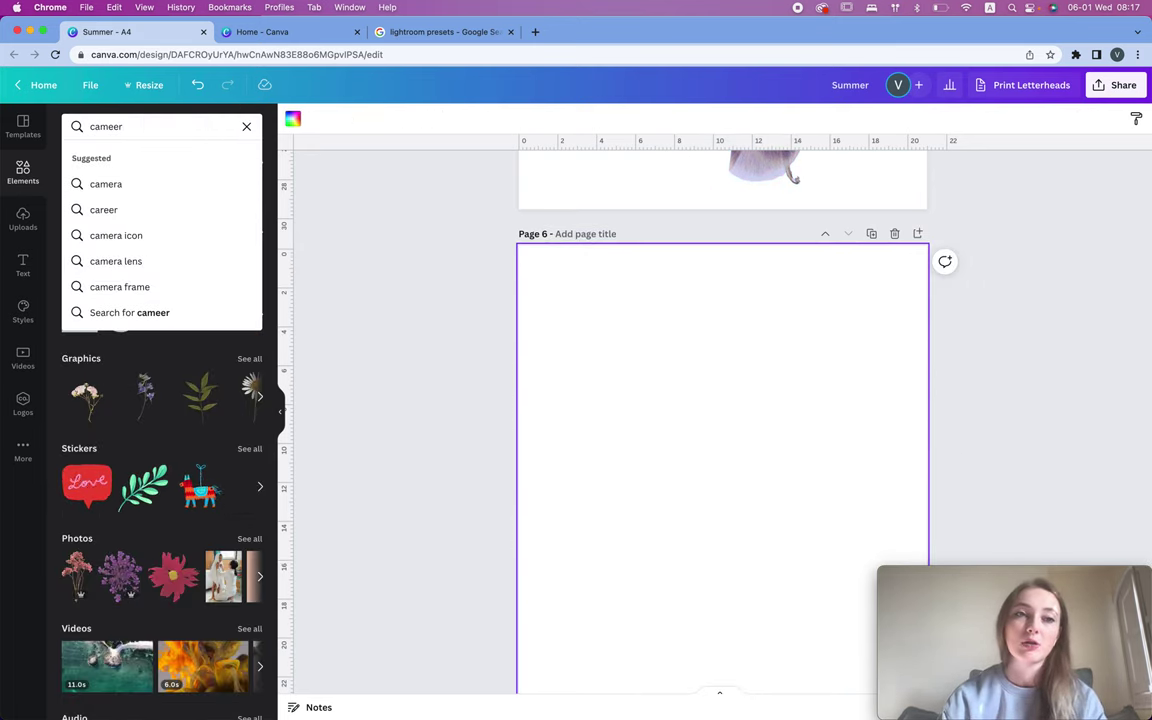
{"action": "key", "text": "Return"}
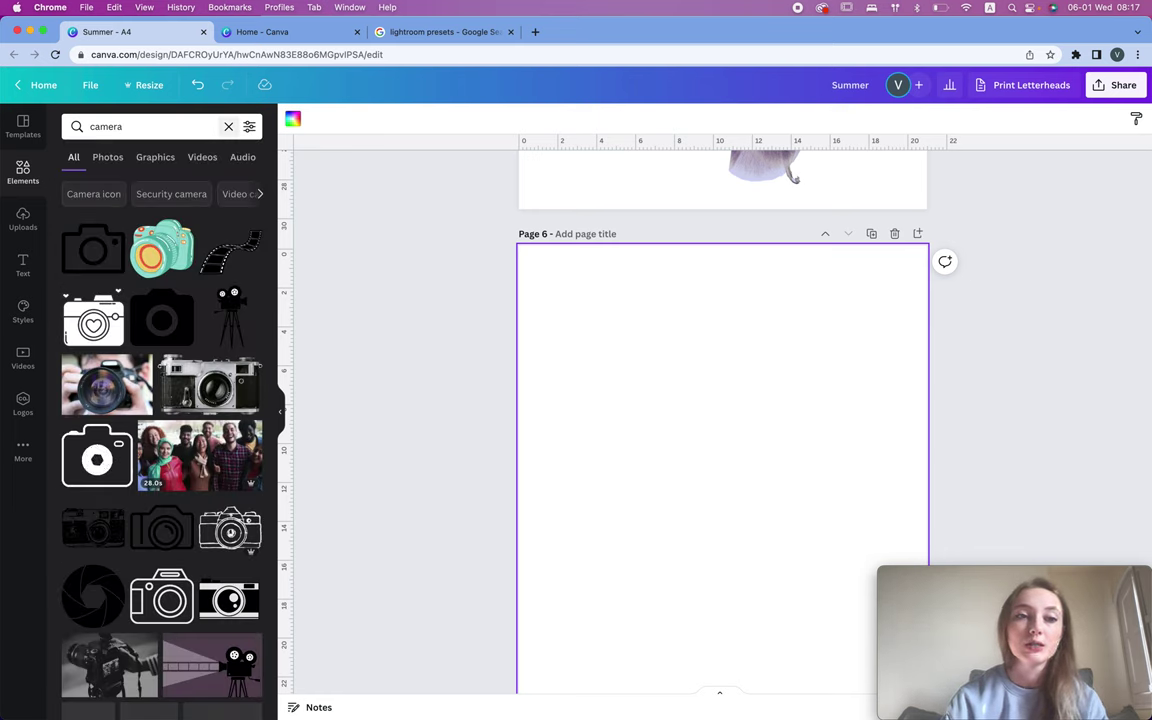
Step: Insert the black-and-silver vintage camera photo and place it near the upper-left corner of page 6
{"action": "left_click", "coordinate": [214, 368]}
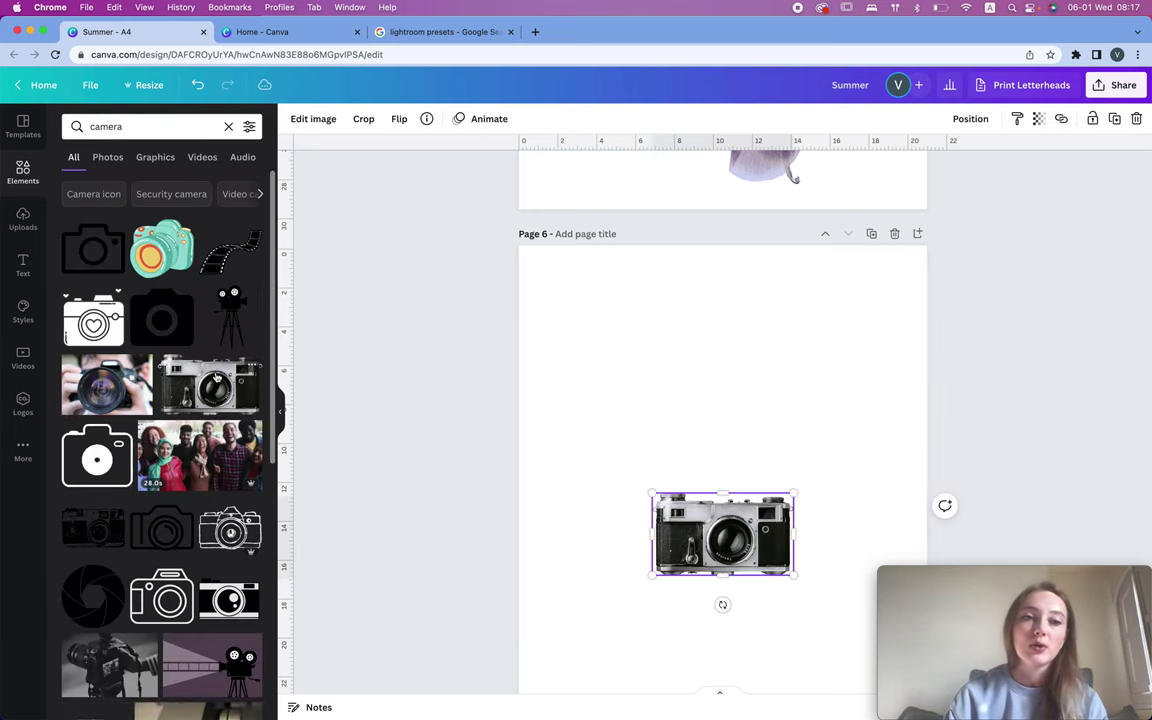
{"action": "left_click_drag", "start_coordinate": [761, 542], "coordinate": [679, 331]}
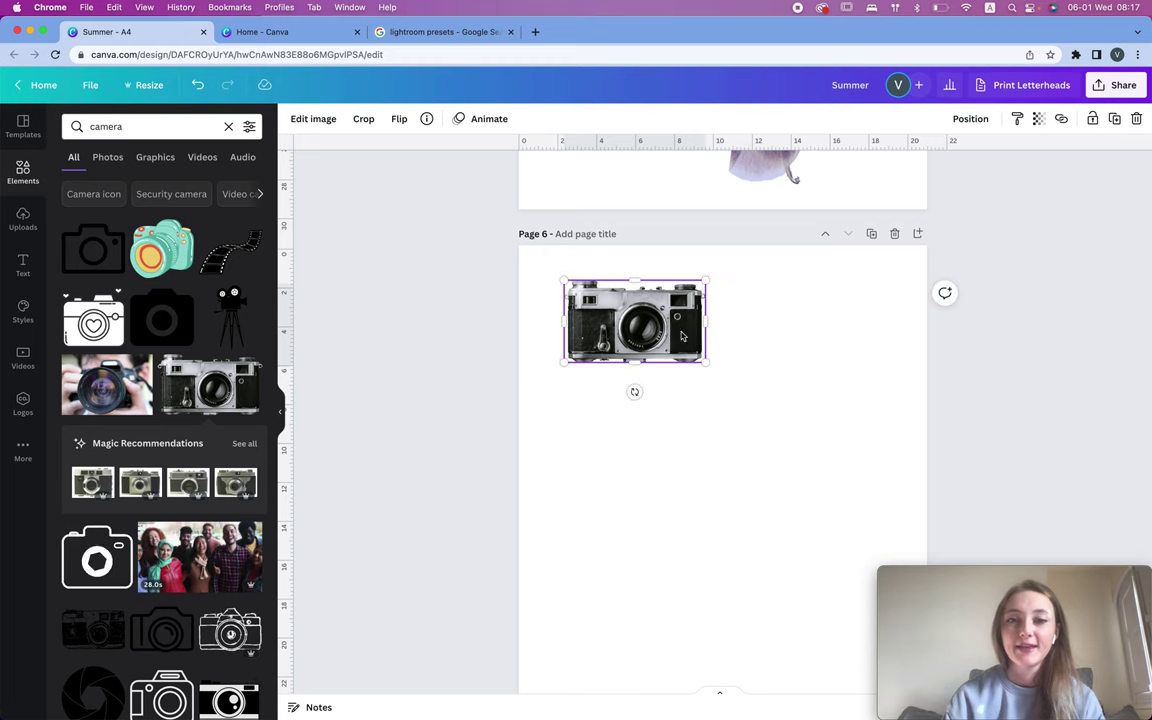
Step: Duplicate the vintage camera on page 6 and align the copy beside the original with an even gap
{"action": "left_click", "coordinate": [584, 391]}
{"action": "left_click", "coordinate": [650, 320]}
{"action": "key", "text": "super+d"}
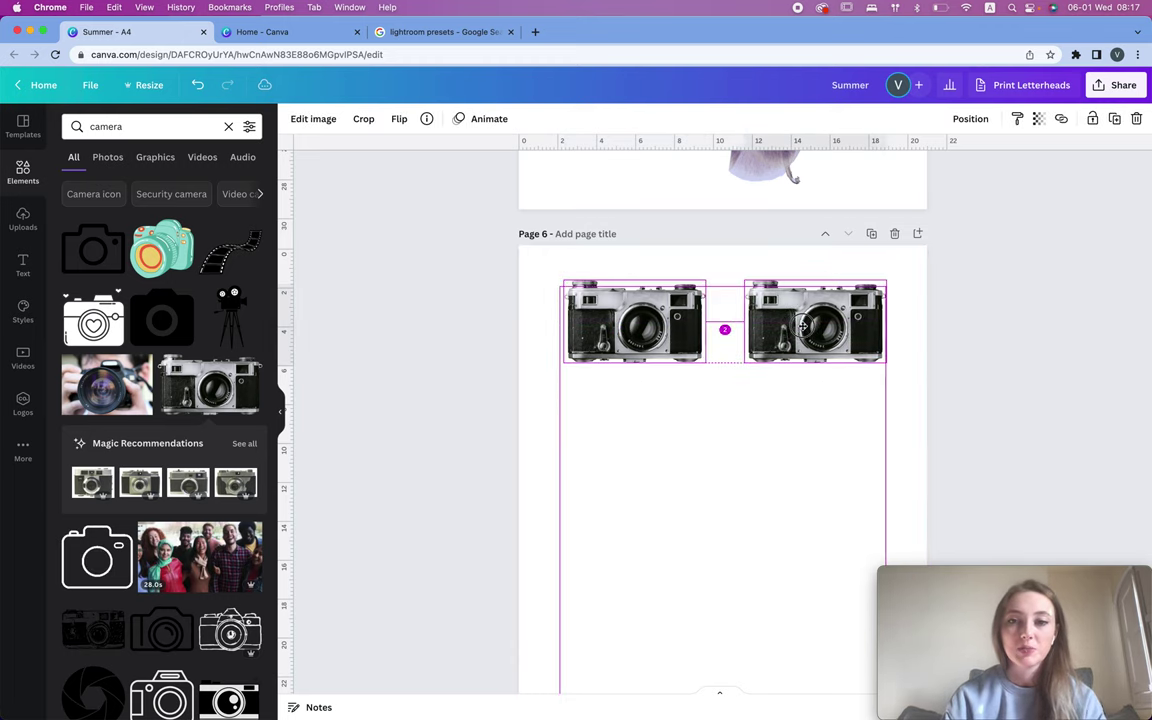
Step: Set the duplicated camera's saturation to -65 and its tint to -100
{"action": "left_click", "coordinate": [314, 120]}
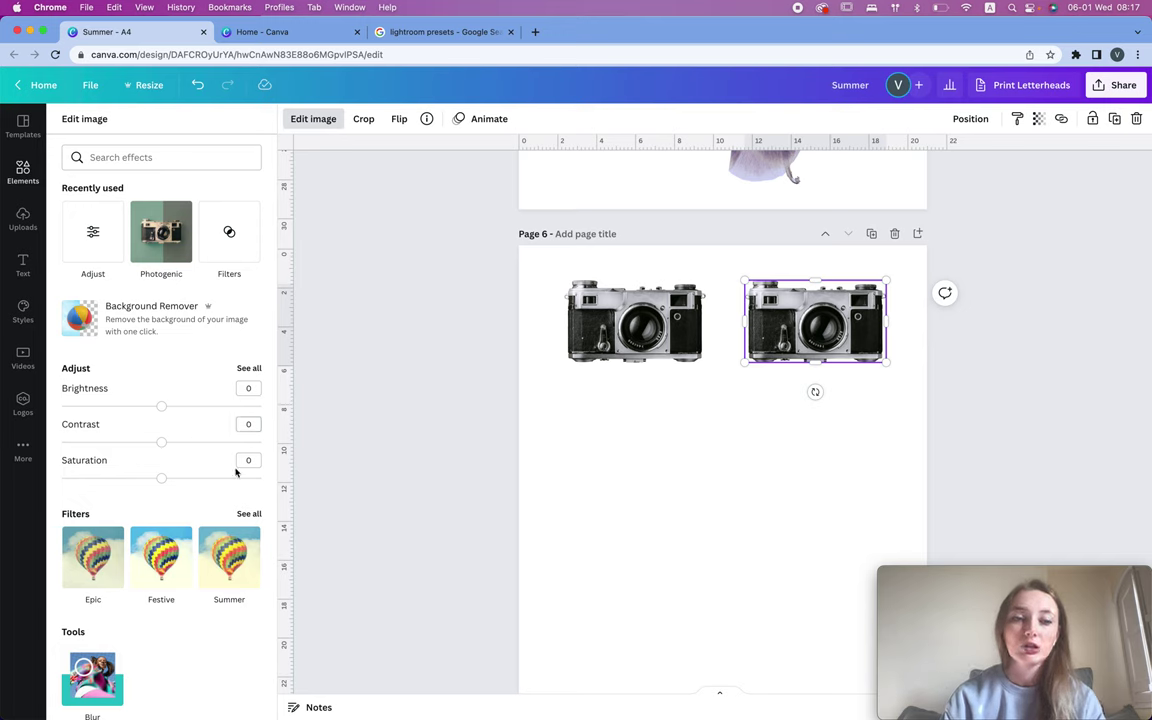
{"action": "scroll", "coordinate": [170, 483], "scroll_direction": "down", "scroll_amount": 5}
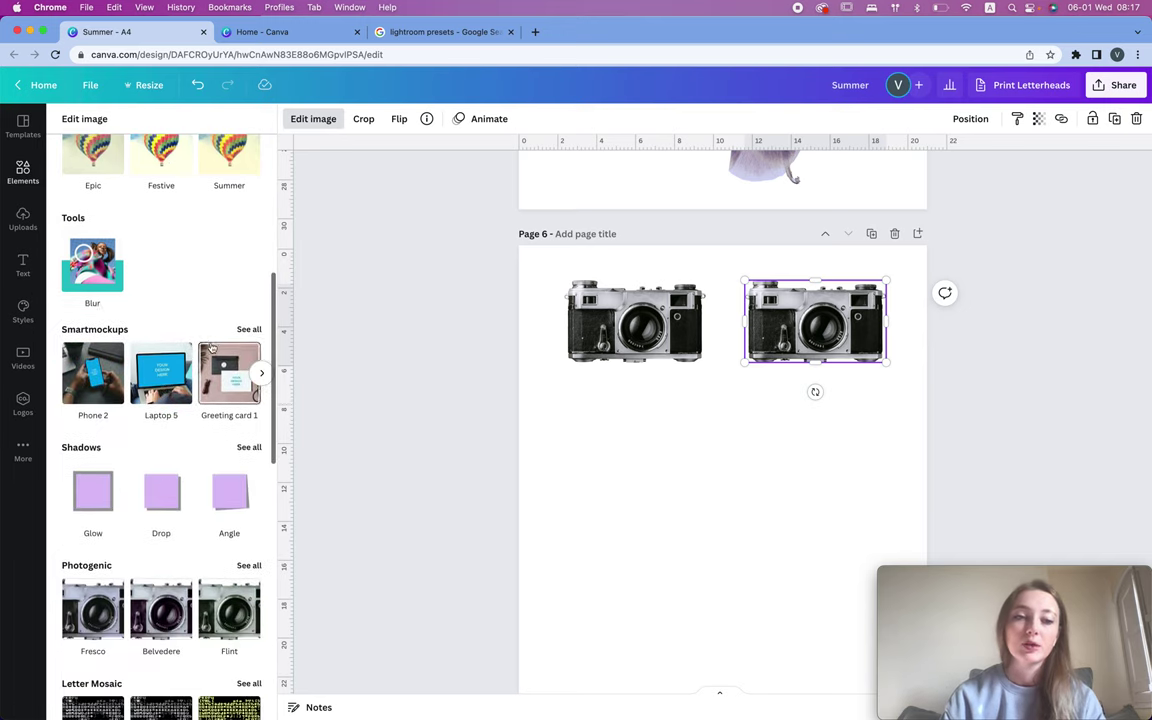
{"action": "scroll", "coordinate": [211, 347], "scroll_direction": "up", "scroll_amount": 2}
{"action": "scroll", "coordinate": [211, 345], "scroll_direction": "down", "scroll_amount": 5}
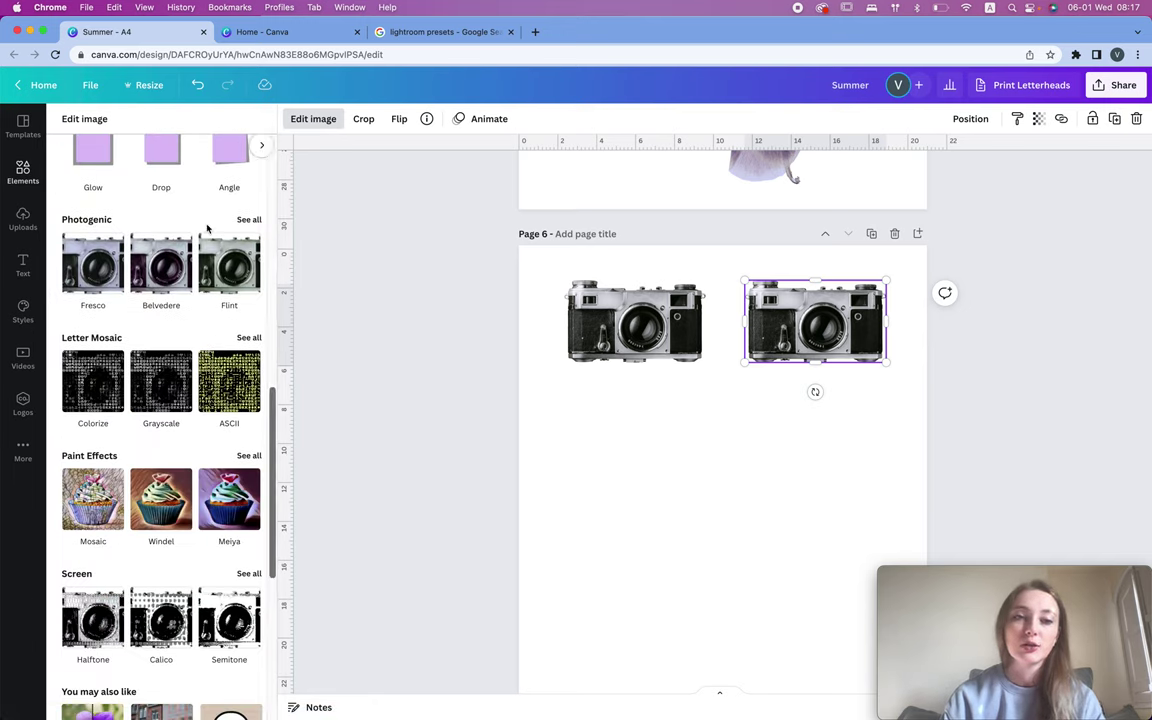
{"action": "scroll", "coordinate": [215, 262], "scroll_direction": "up", "scroll_amount": 6}
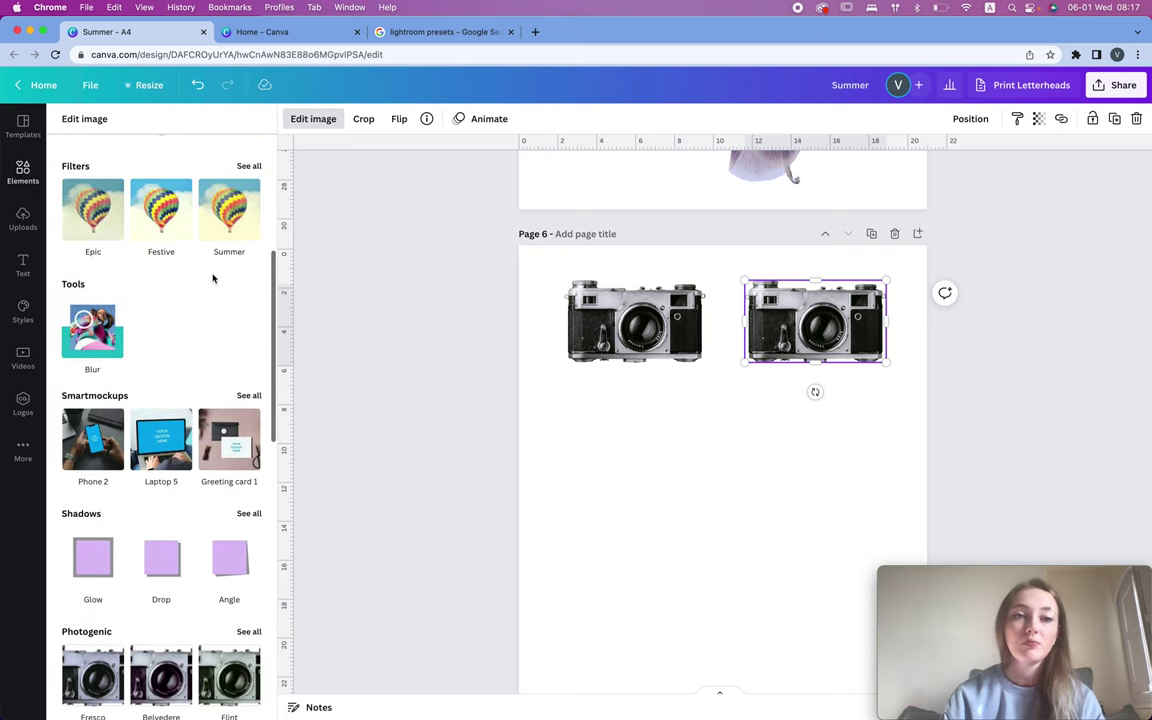
{"action": "left_click_drag", "start_coordinate": [131, 341], "coordinate": [97, 335]}
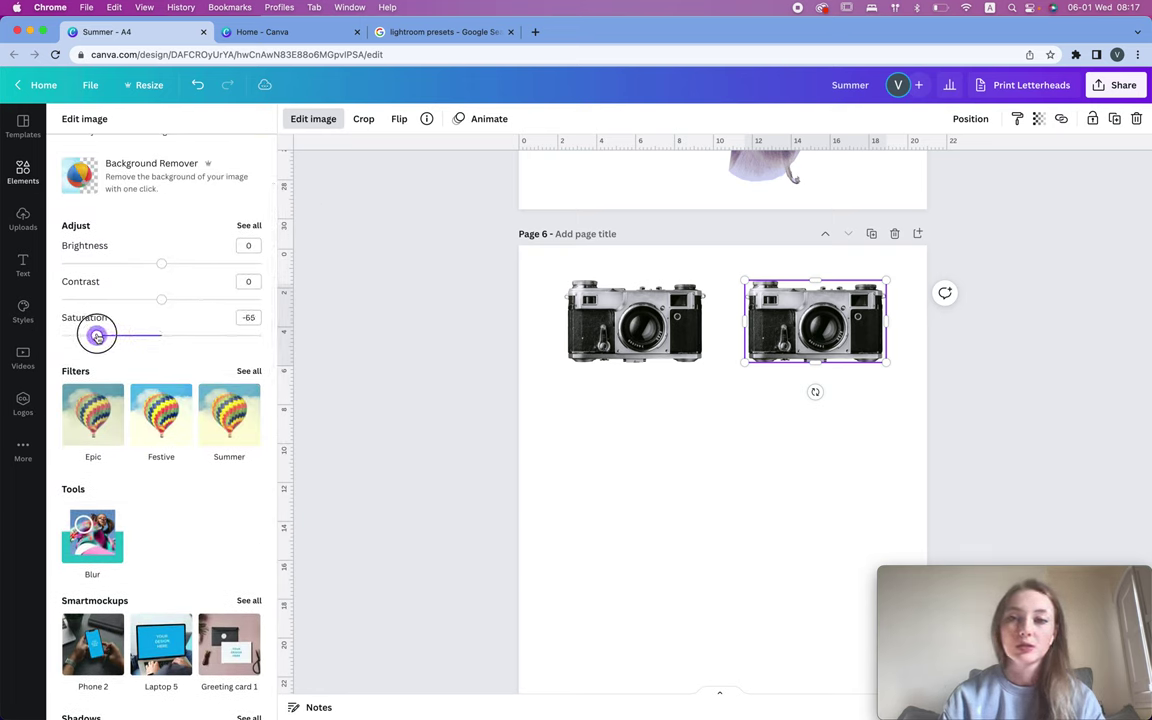
{"action": "left_click", "coordinate": [247, 226]}
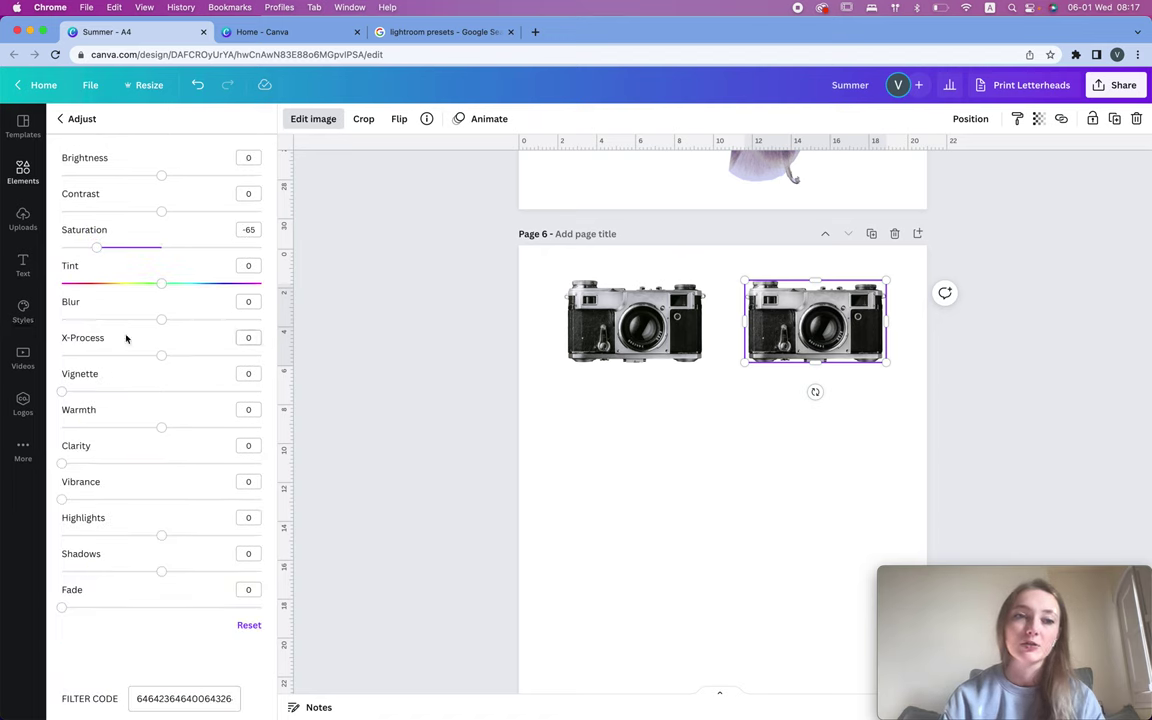
{"action": "left_click_drag", "start_coordinate": [163, 288], "coordinate": [3, 283]}
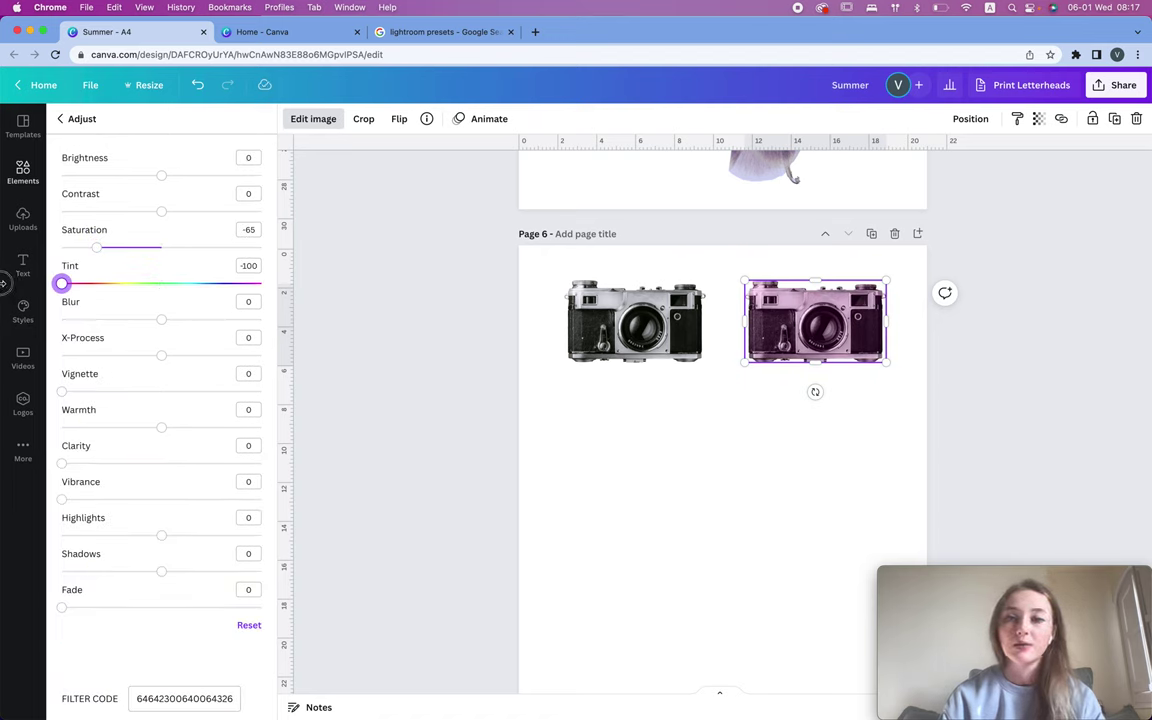
Step: Copy both cameras from page 6 and paste them onto page 4
{"action": "scroll", "coordinate": [850, 341], "scroll_direction": "up", "scroll_amount": 3}
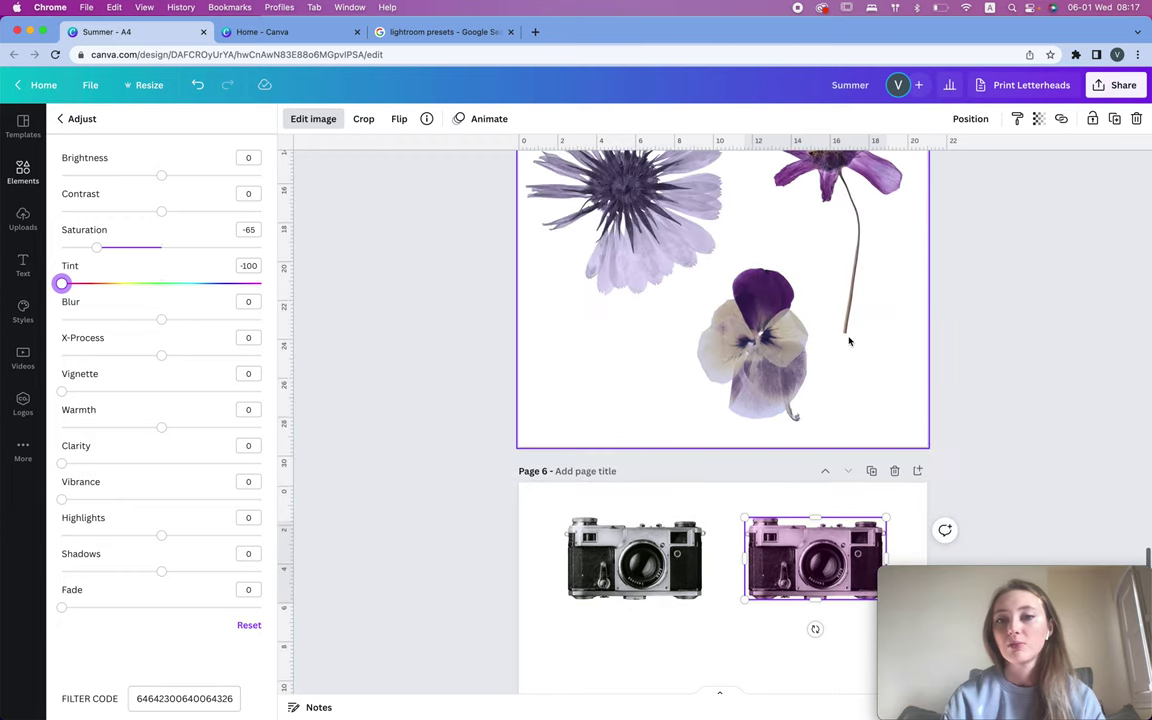
{"action": "scroll", "coordinate": [828, 323], "scroll_direction": "up", "scroll_amount": 10}
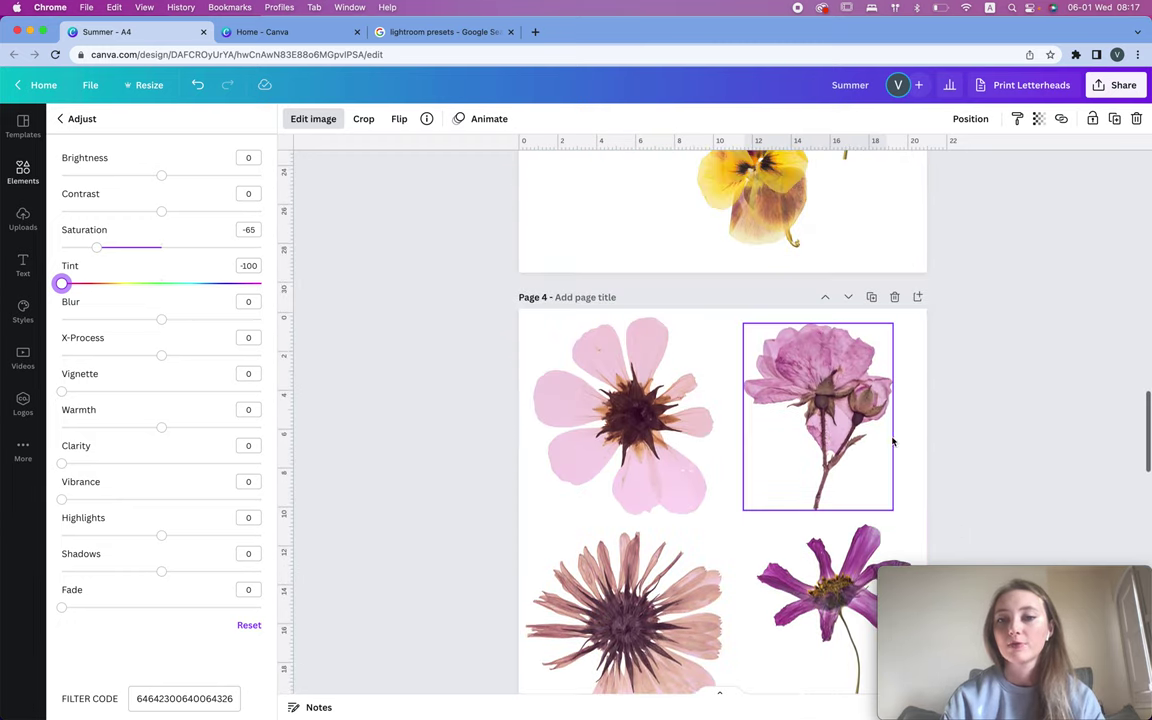
{"action": "scroll", "coordinate": [790, 440], "scroll_direction": "down", "scroll_amount": 10}
{"action": "scroll", "coordinate": [815, 440], "scroll_direction": "down", "scroll_amount": 5}
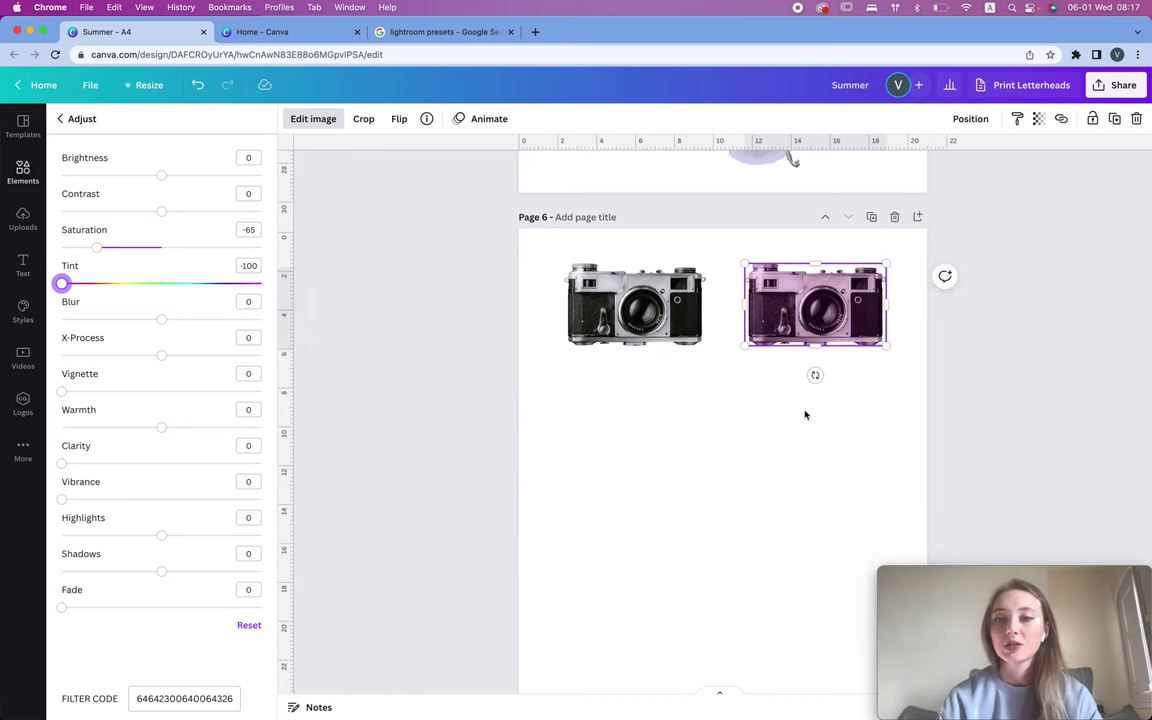
{"action": "key", "text": "super+a"}
{"action": "scroll", "coordinate": [797, 357], "scroll_direction": "up", "scroll_amount": 10}
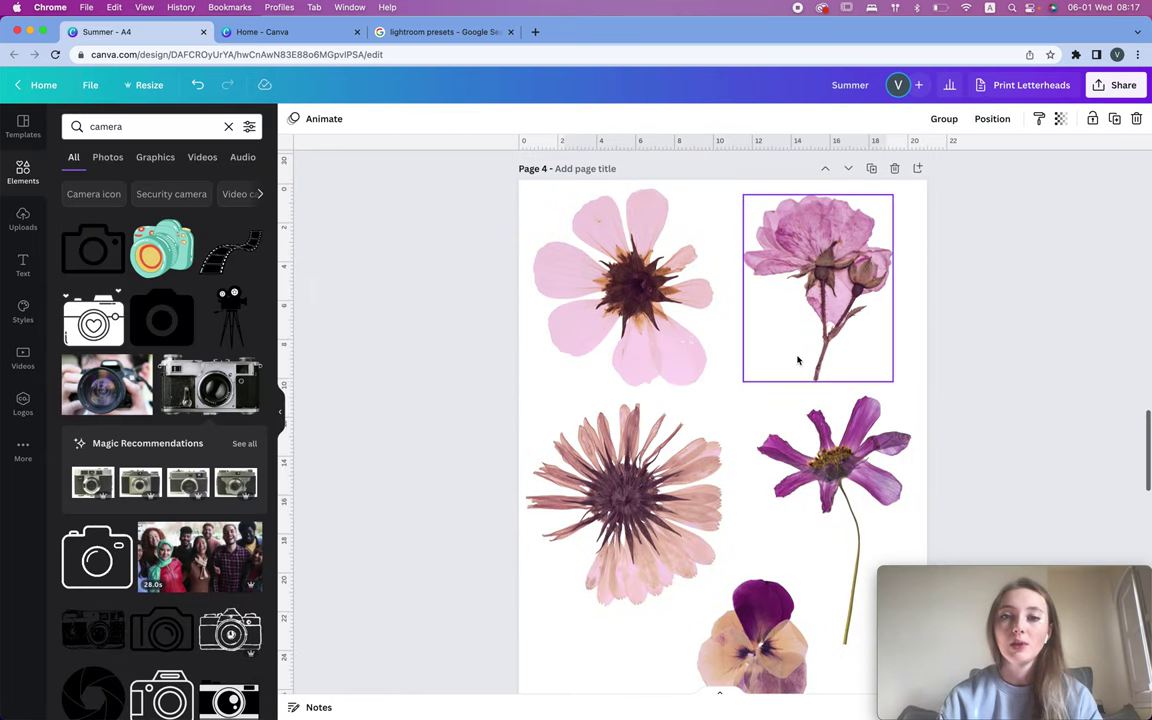
{"action": "left_click", "coordinate": [775, 345]}
{"action": "key", "text": "super+v"}
Step: Delete the pink-tinted camera from page 4 and move the black-and-silver one just below the stemmed pink rose
{"action": "left_click_drag", "start_coordinate": [705, 314], "coordinate": [653, 450]}
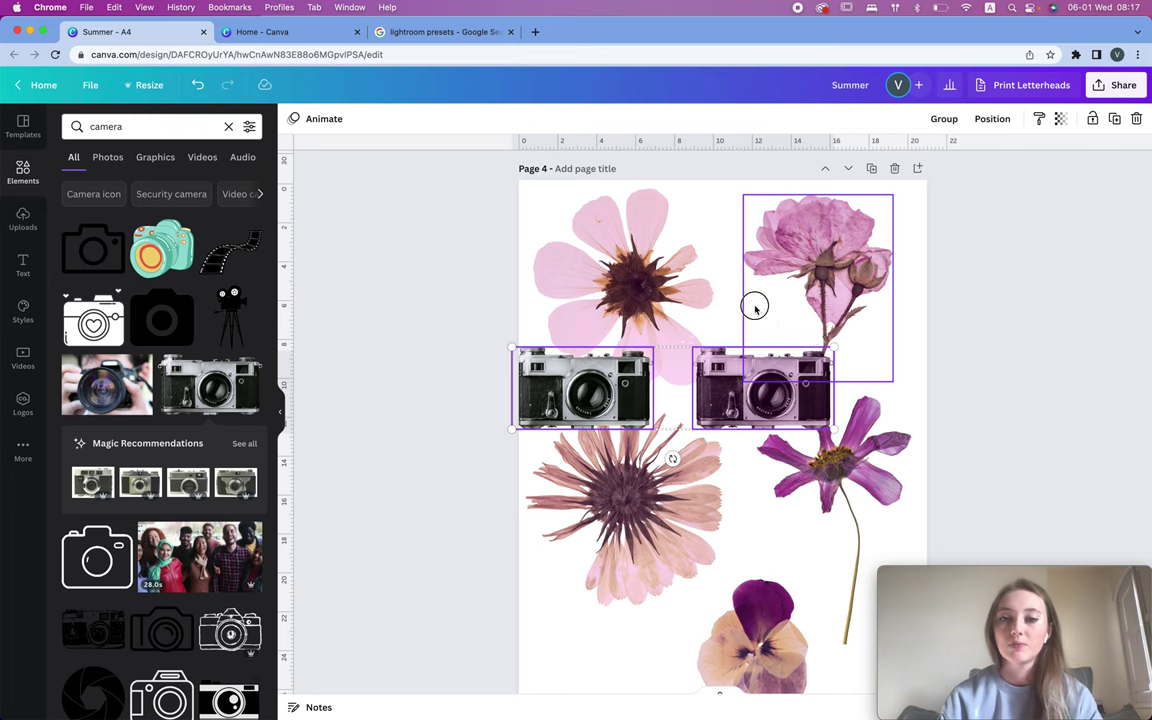
{"action": "left_click_drag", "start_coordinate": [805, 386], "coordinate": [857, 253]}
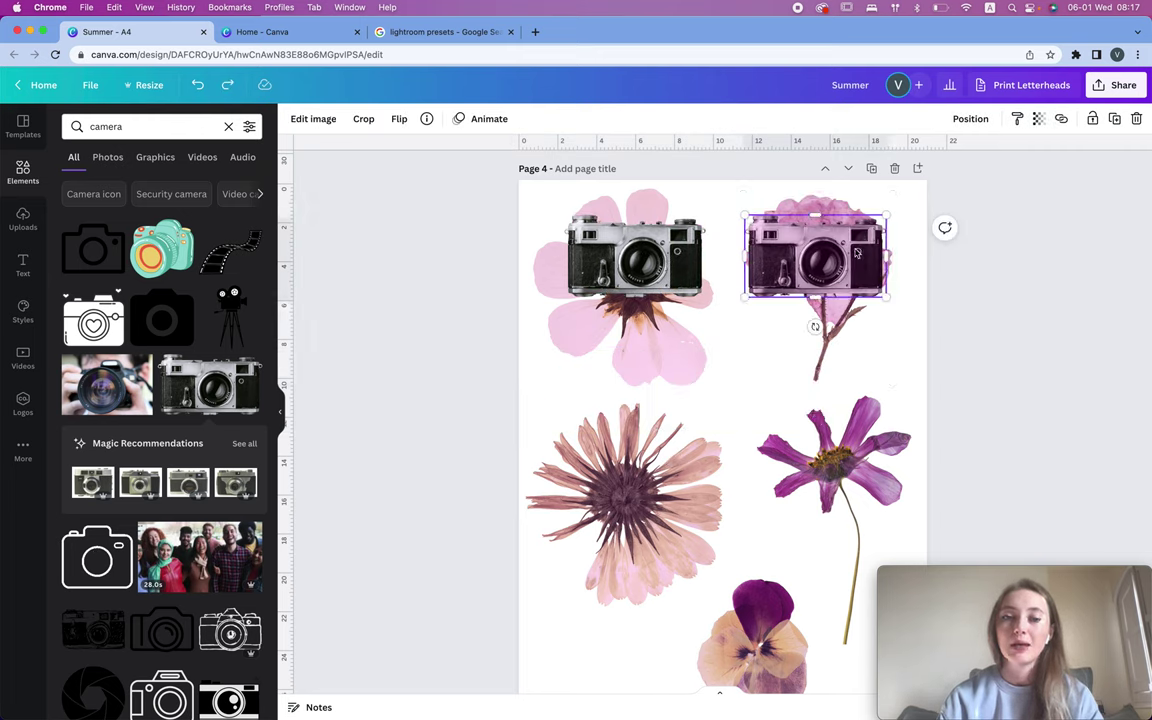
{"action": "key", "text": "Delete"}
{"action": "left_click_drag", "start_coordinate": [640, 255], "coordinate": [772, 361]}
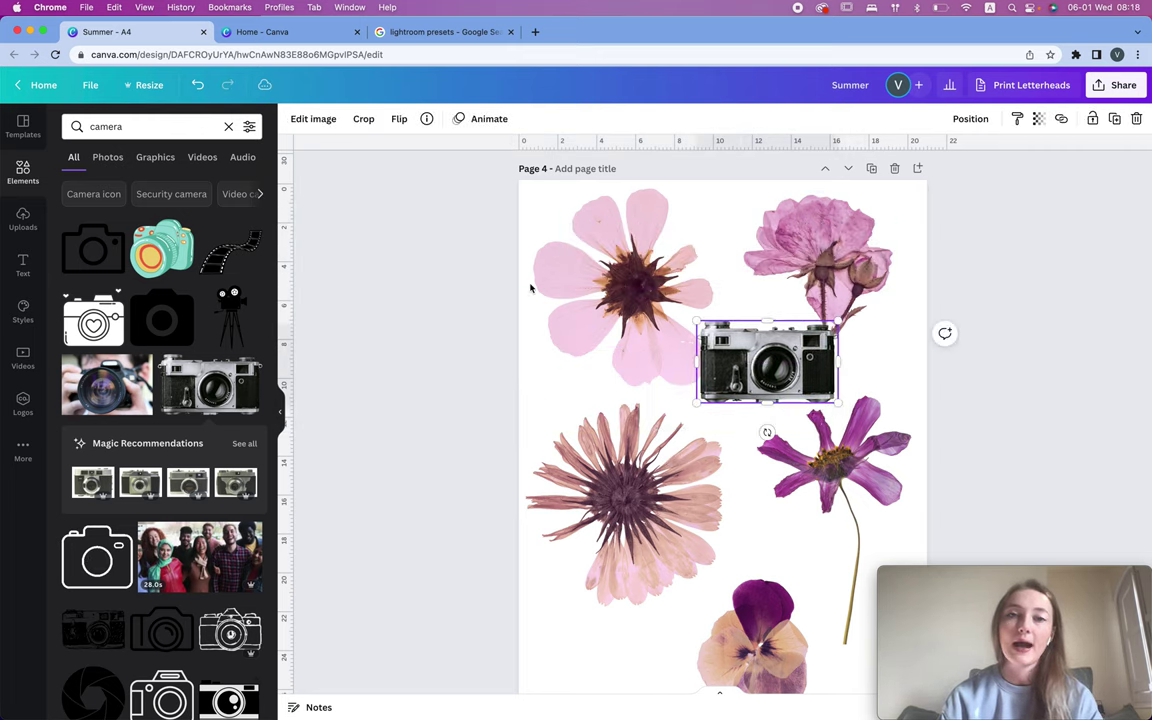
Step: Search the elements library for "blob"
{"action": "double_click", "coordinate": [153, 128]}
{"action": "type", "text": "b"}
{"action": "key", "text": "BackSpace"}
{"action": "type", "text": "blo"}
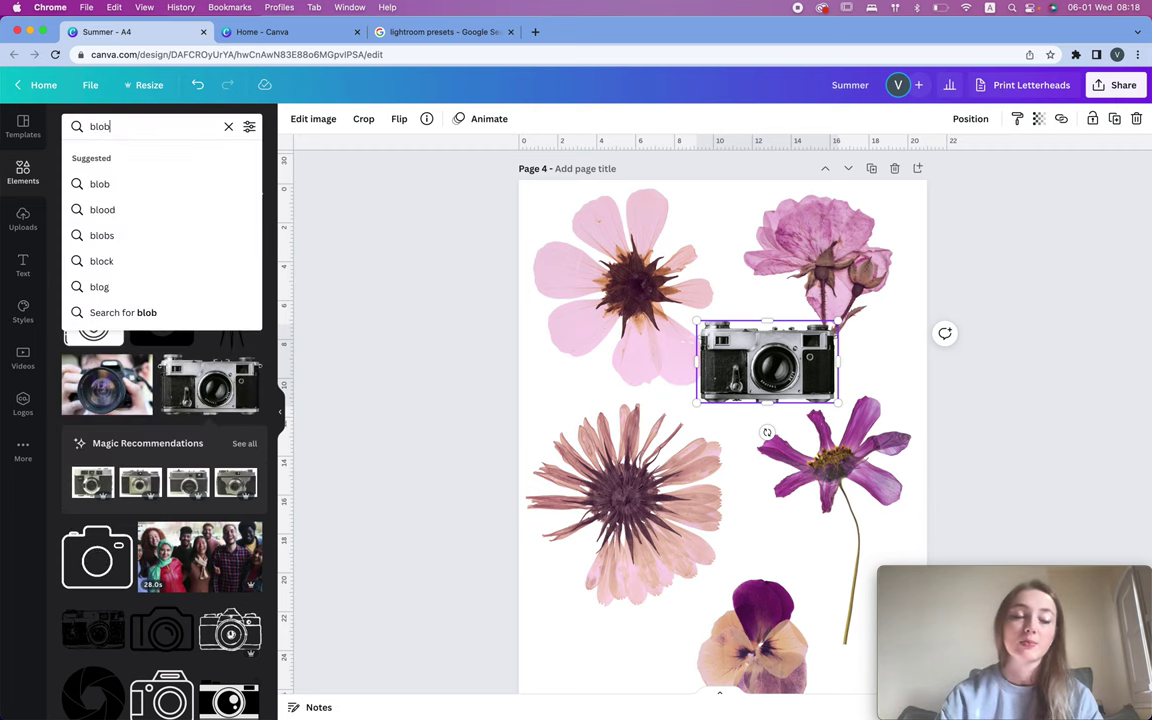
{"action": "type", "text": "b"}
{"action": "key", "text": "Return"}
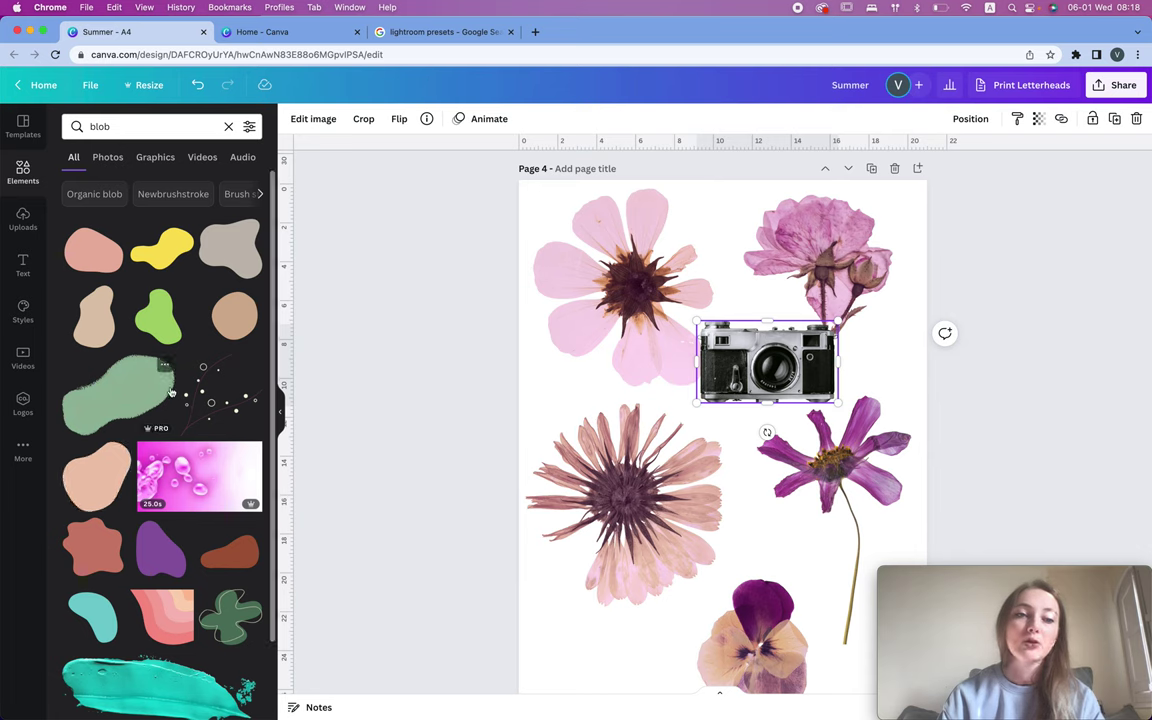
{"action": "left_click", "coordinate": [115, 486]}
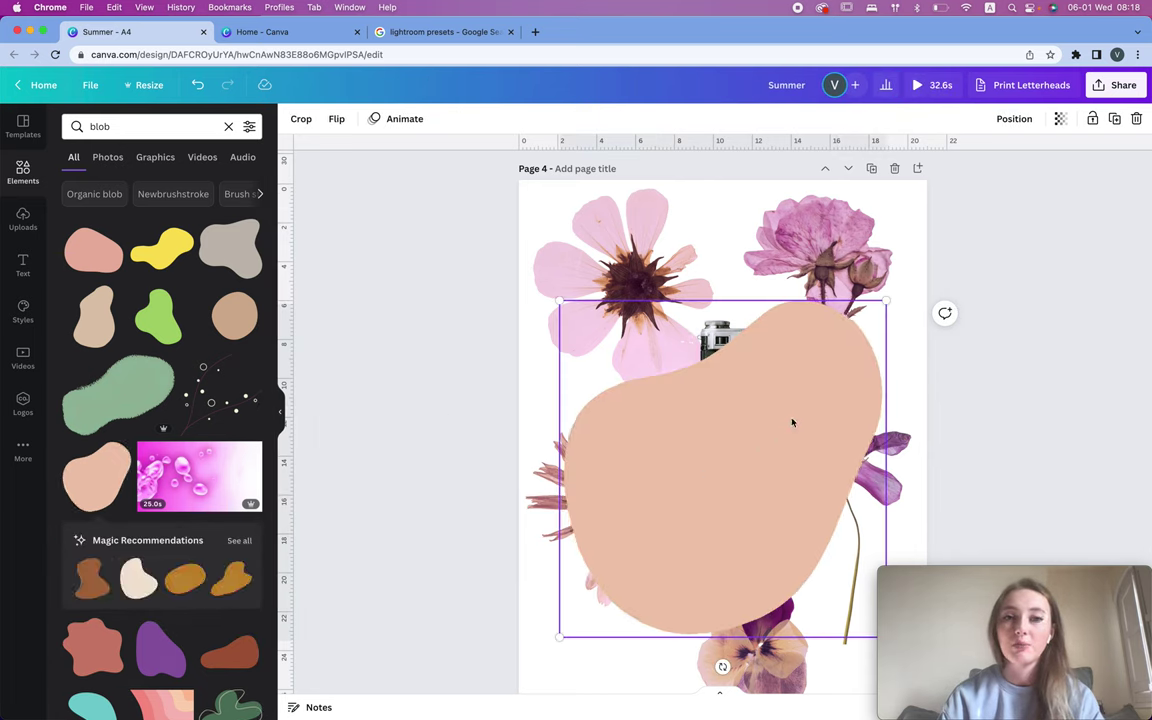
{"action": "left_click_drag", "start_coordinate": [792, 419], "coordinate": [797, 363]}
{"action": "key", "text": "Delete"}
Step: Insert the salmon-pink blob, move it over the camera on page 4, enlarge it slightly and send it behind the camera
{"action": "left_click", "coordinate": [110, 249]}
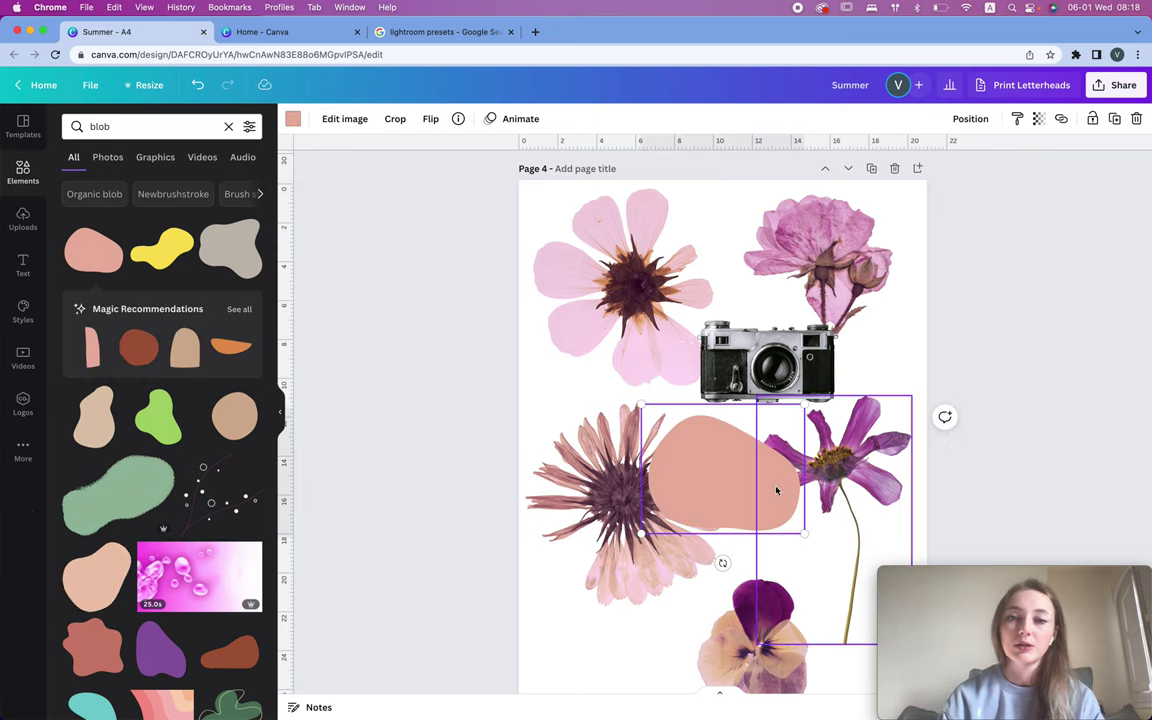
{"action": "left_click_drag", "start_coordinate": [757, 485], "coordinate": [780, 374]}
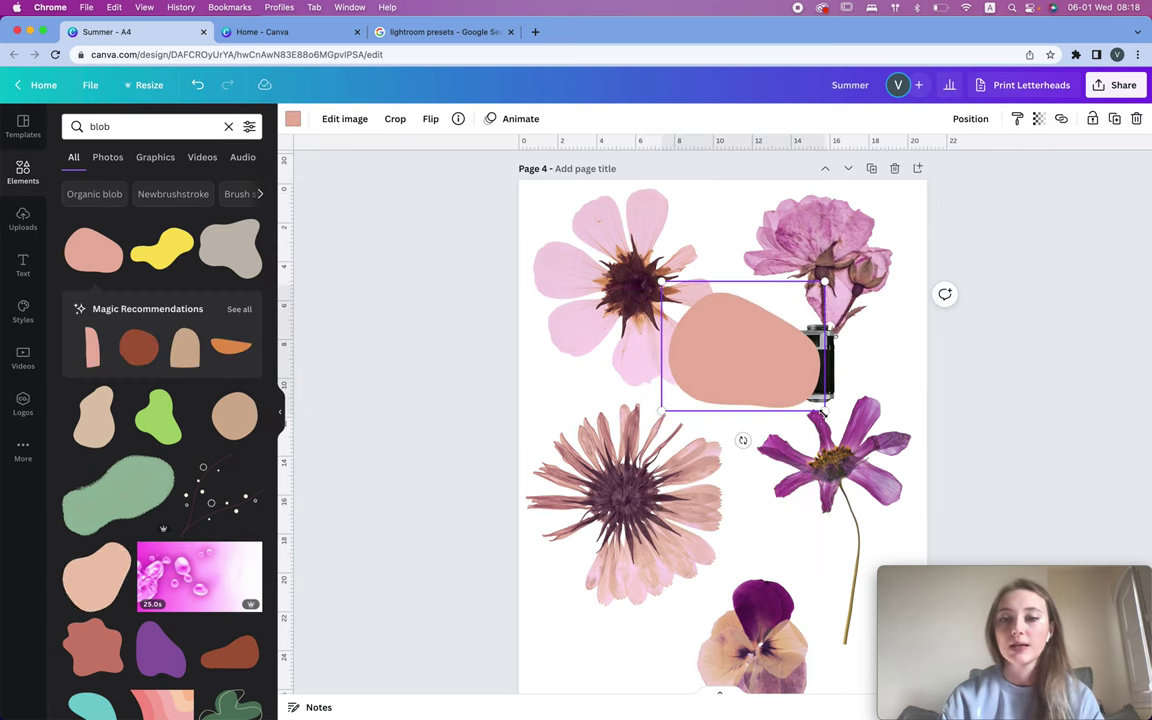
{"action": "left_click_drag", "start_coordinate": [822, 412], "coordinate": [838, 430]}
{"action": "key", "text": "super+bracketleft"}
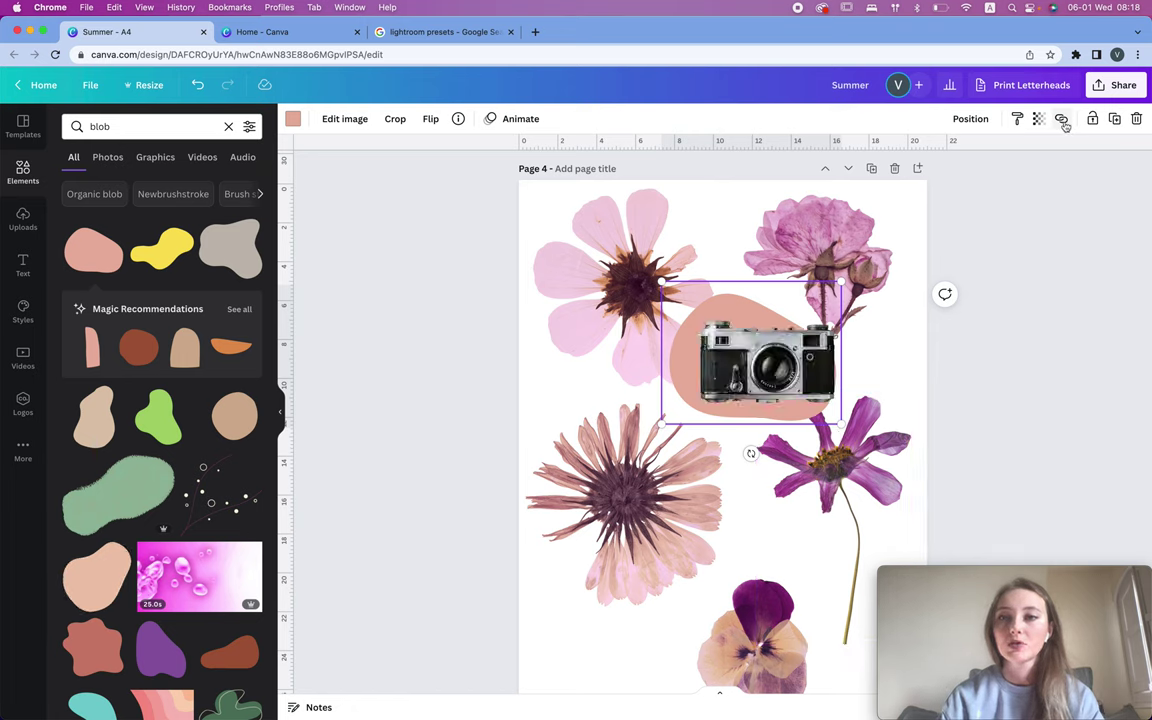
{"action": "left_click", "coordinate": [972, 120]}
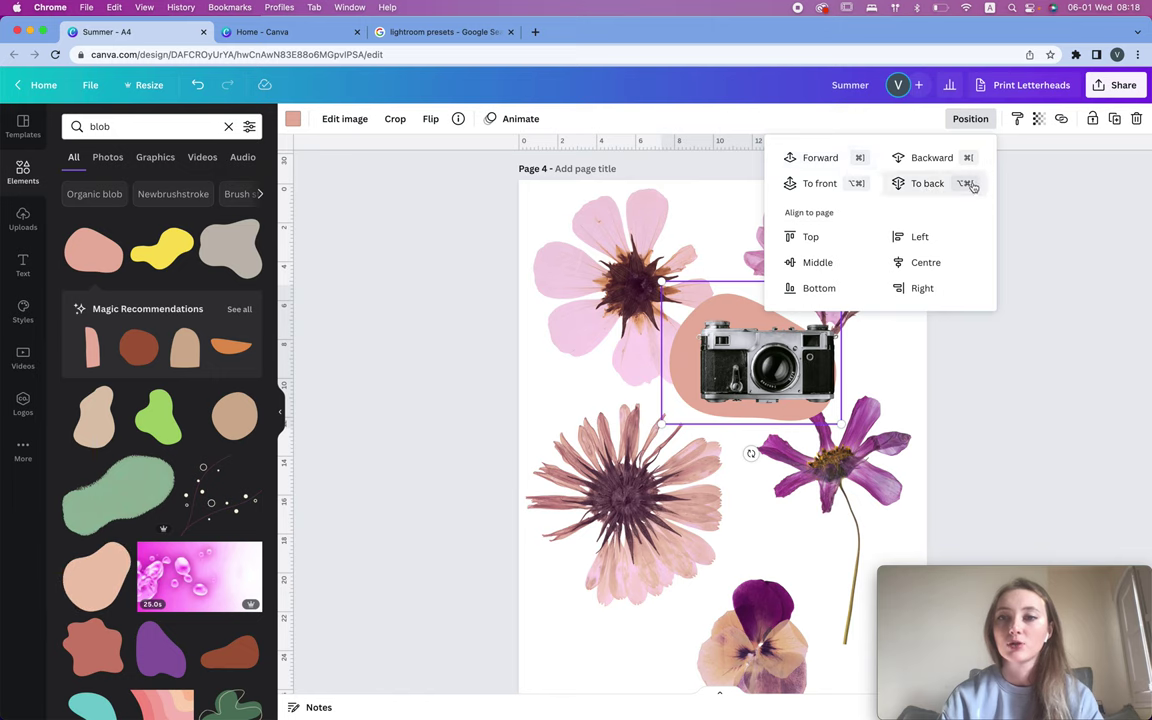
Step: Recolour the blob to the pale pink #F2D2E2 by sampling a petal of the pink flower at the page's upper left
{"action": "left_click", "coordinate": [296, 119]}
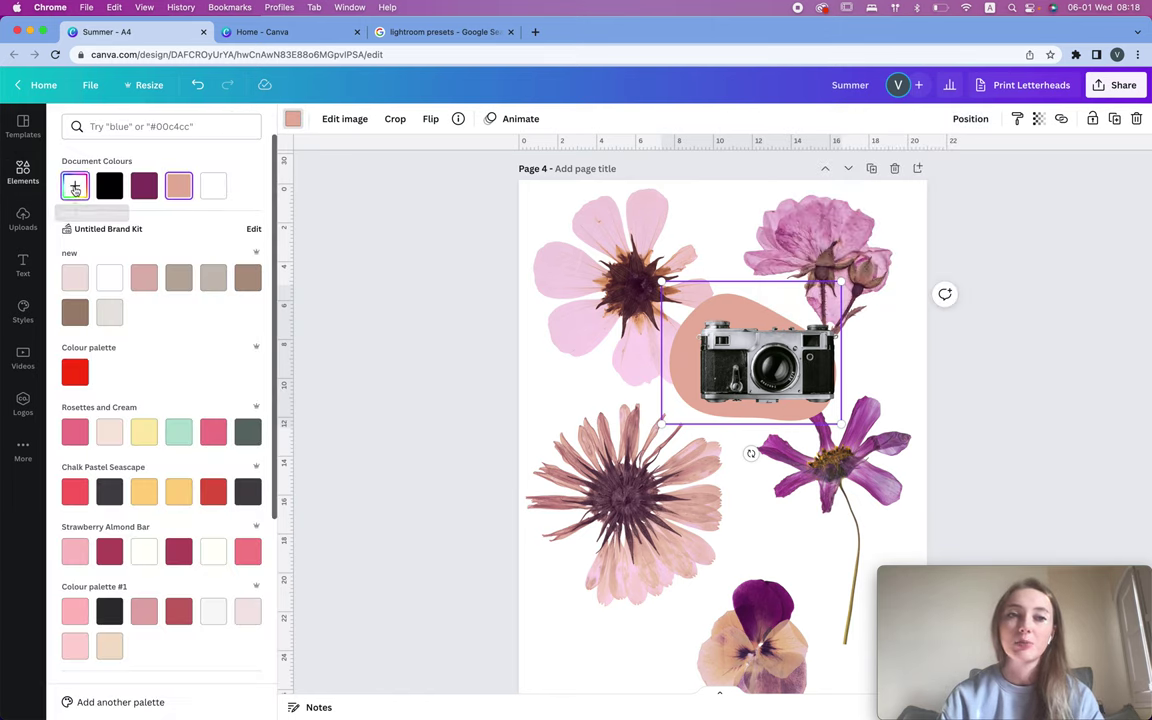
{"action": "left_click", "coordinate": [75, 187]}
{"action": "left_click", "coordinate": [232, 319]}
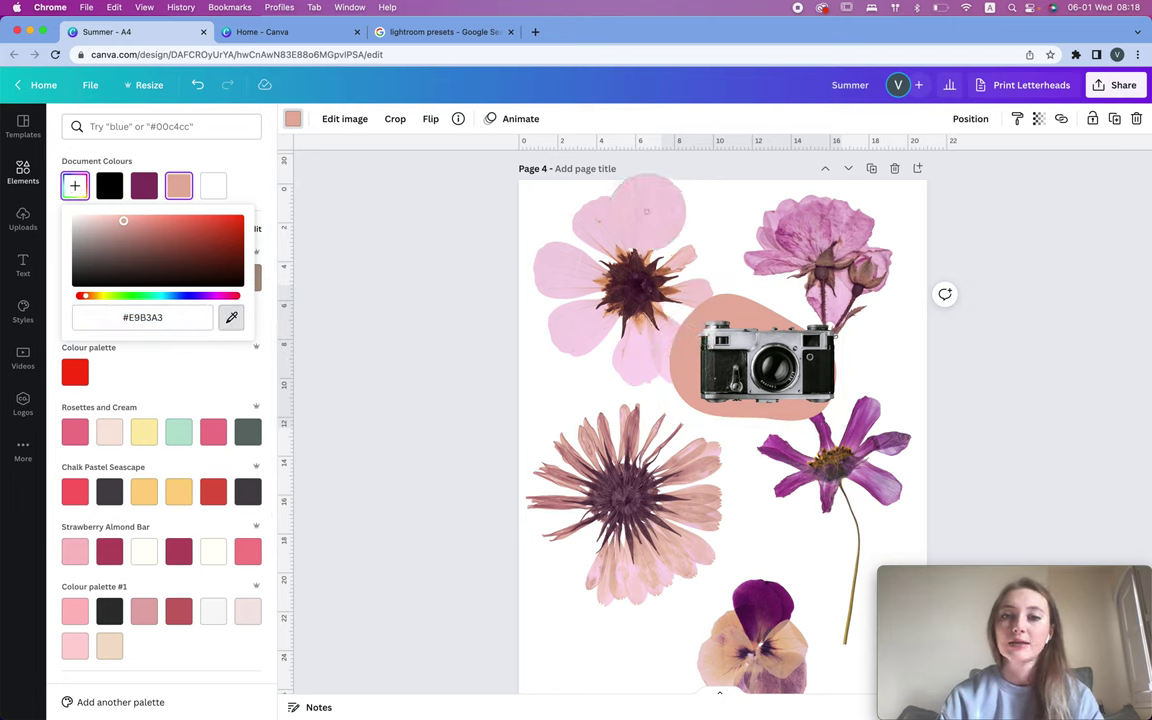
{"action": "left_click", "coordinate": [647, 216]}
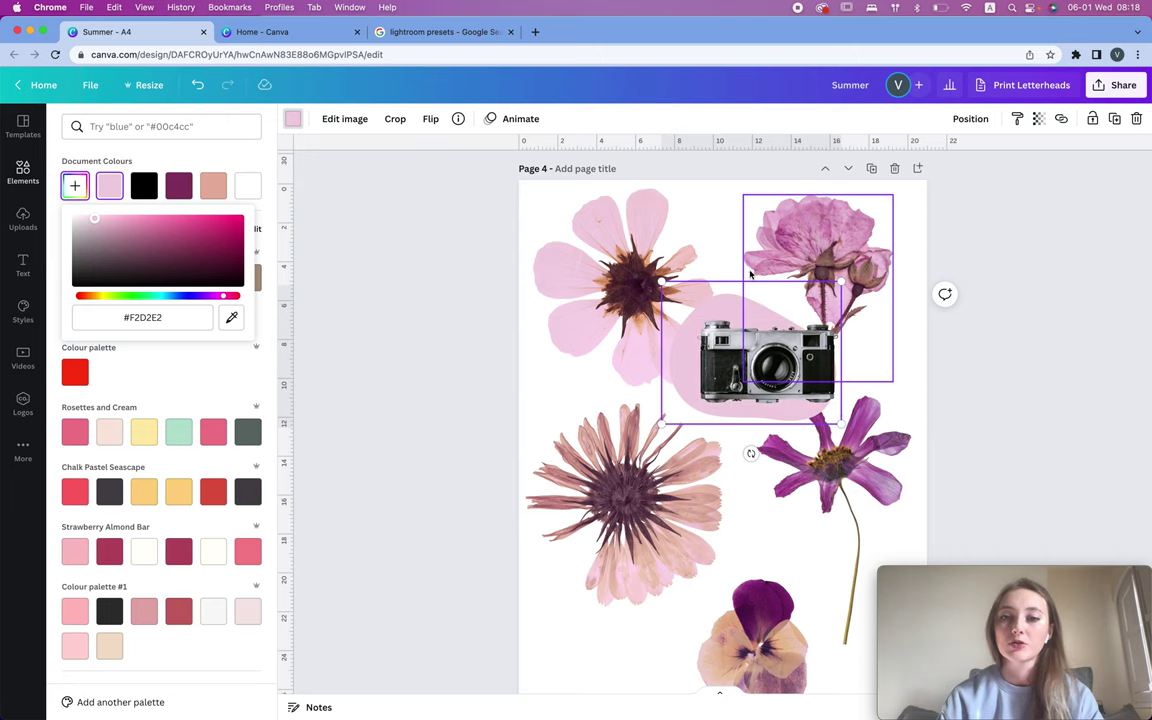
Step: Select the camera together with its pink blob and scale the pair down
{"action": "scroll", "coordinate": [837, 374], "scroll_direction": "down", "scroll_amount": 3}
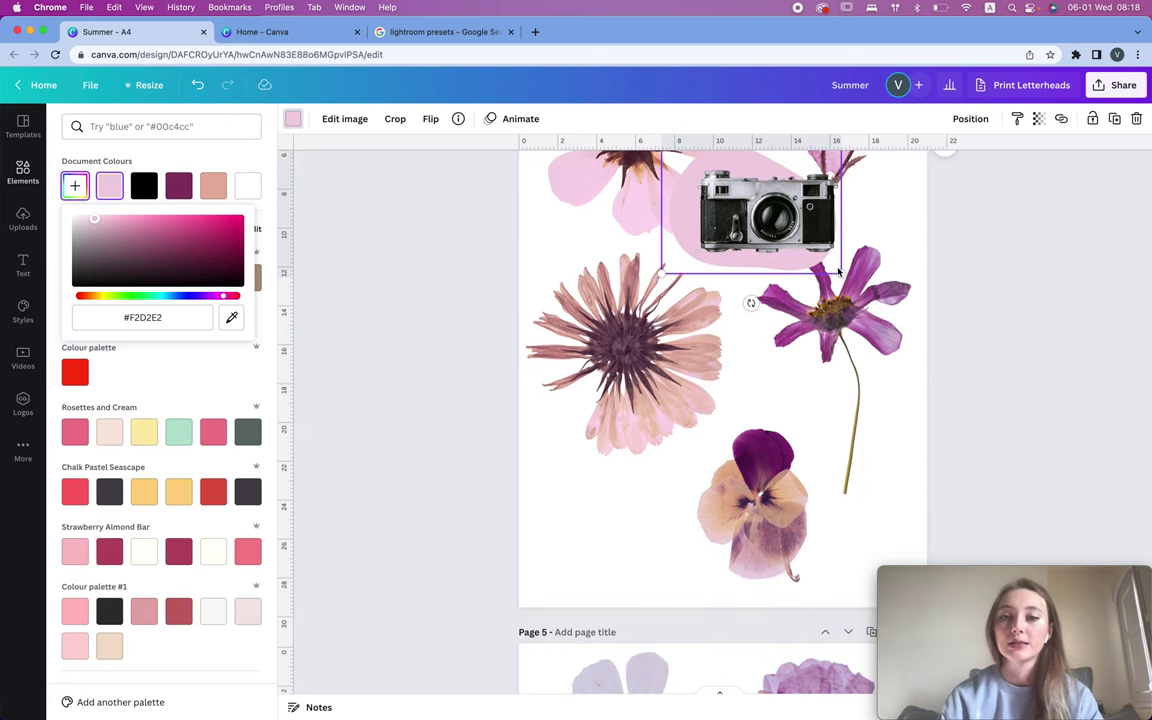
{"action": "scroll", "coordinate": [735, 330], "scroll_direction": "up", "scroll_amount": 3}
{"action": "left_click", "coordinate": [790, 350], "text": "shift"}
{"action": "mouse_move", "coordinate": [790, 350]}
{"action": "left_mouse_down"}
{"action": "mouse_move", "coordinate": [790, 515]}
{"action": "mouse_move", "coordinate": [793, 358]}
{"action": "left_mouse_up"}
{"action": "left_click_drag", "start_coordinate": [842, 430], "coordinate": [810, 405]}
Step: Duplicate the camera and its blob, place the copy in the empty lower-left area of page 4 and enlarge it
{"action": "scroll", "coordinate": [995, 337], "scroll_direction": "down", "scroll_amount": 3}
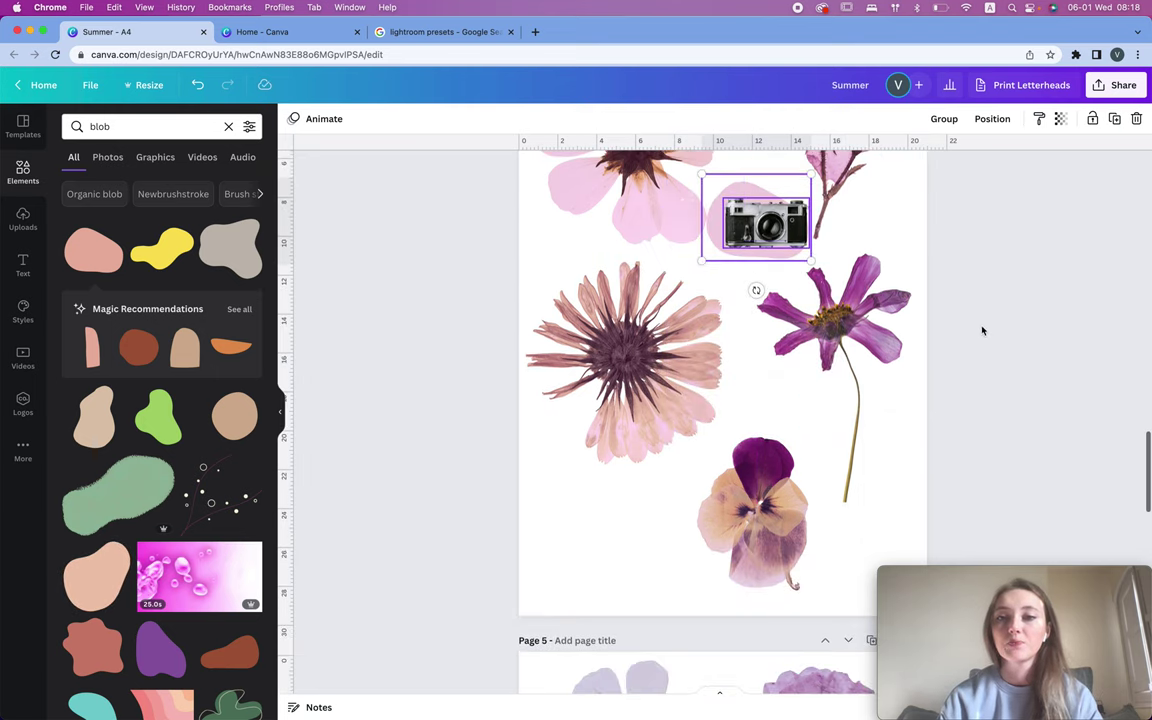
{"action": "left_click_drag", "start_coordinate": [783, 210], "coordinate": [591, 535]}
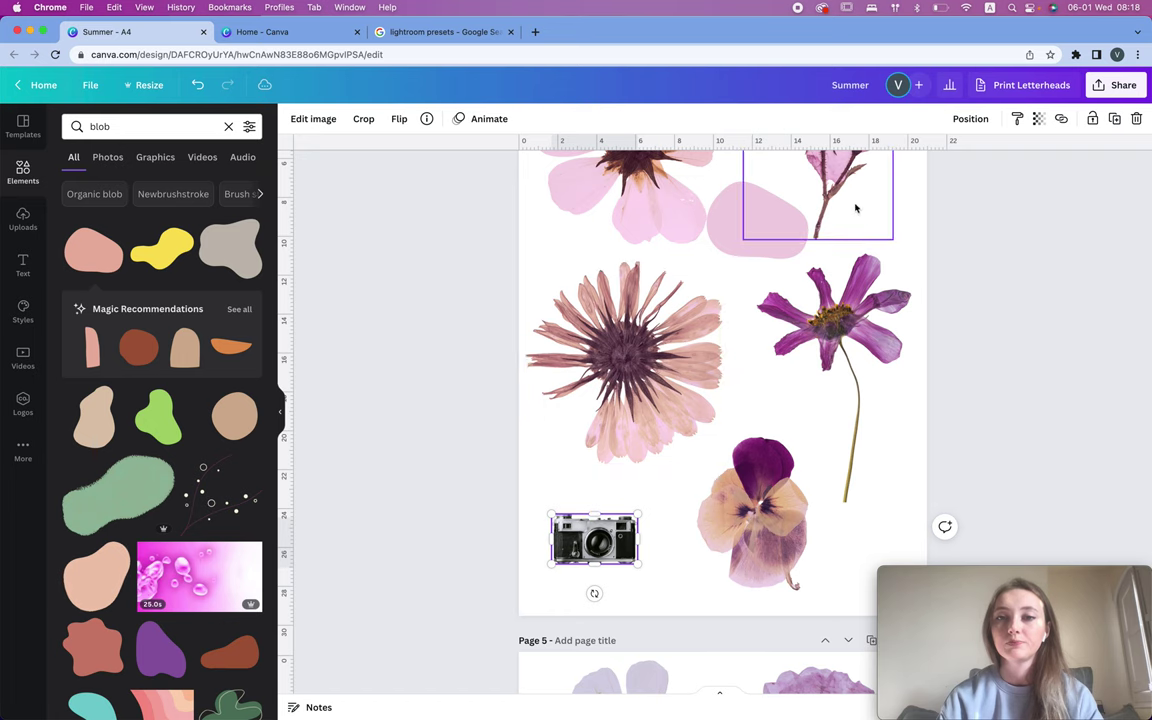
{"action": "key", "text": "super+z"}
{"action": "left_click", "coordinate": [770, 250], "text": "shift"}
{"action": "left_click_drag", "start_coordinate": [774, 229], "coordinate": [676, 590]}
{"action": "left_click", "coordinate": [959, 396]}
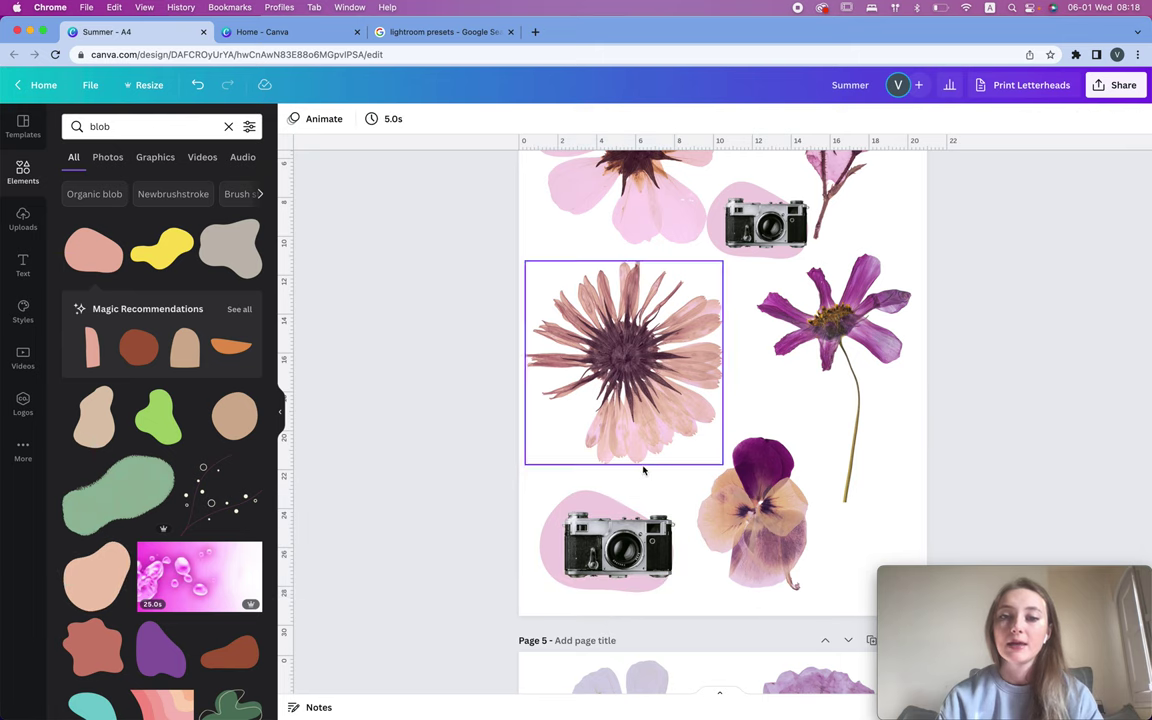
Step: Recolour the lower-left camera's blob to an orange-peach tone sampled from the pansy beside it
{"action": "left_click", "coordinate": [588, 500]}
{"action": "left_click", "coordinate": [291, 119]}
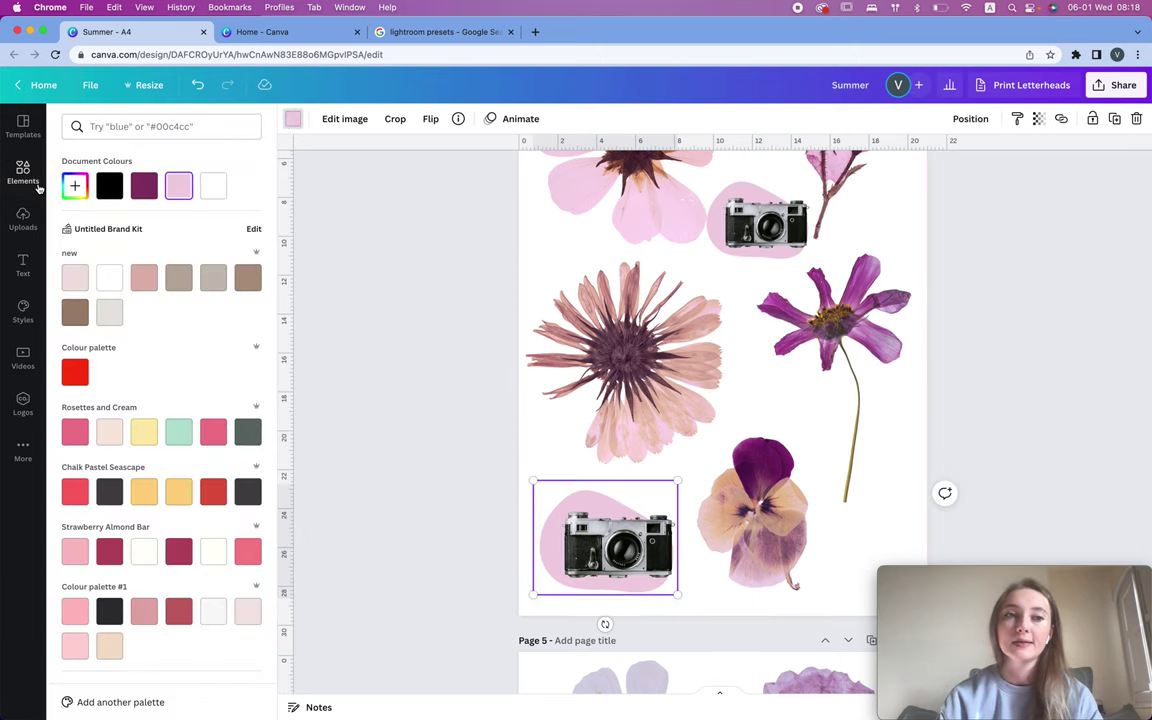
{"action": "left_click", "coordinate": [74, 186]}
{"action": "left_click", "coordinate": [229, 318]}
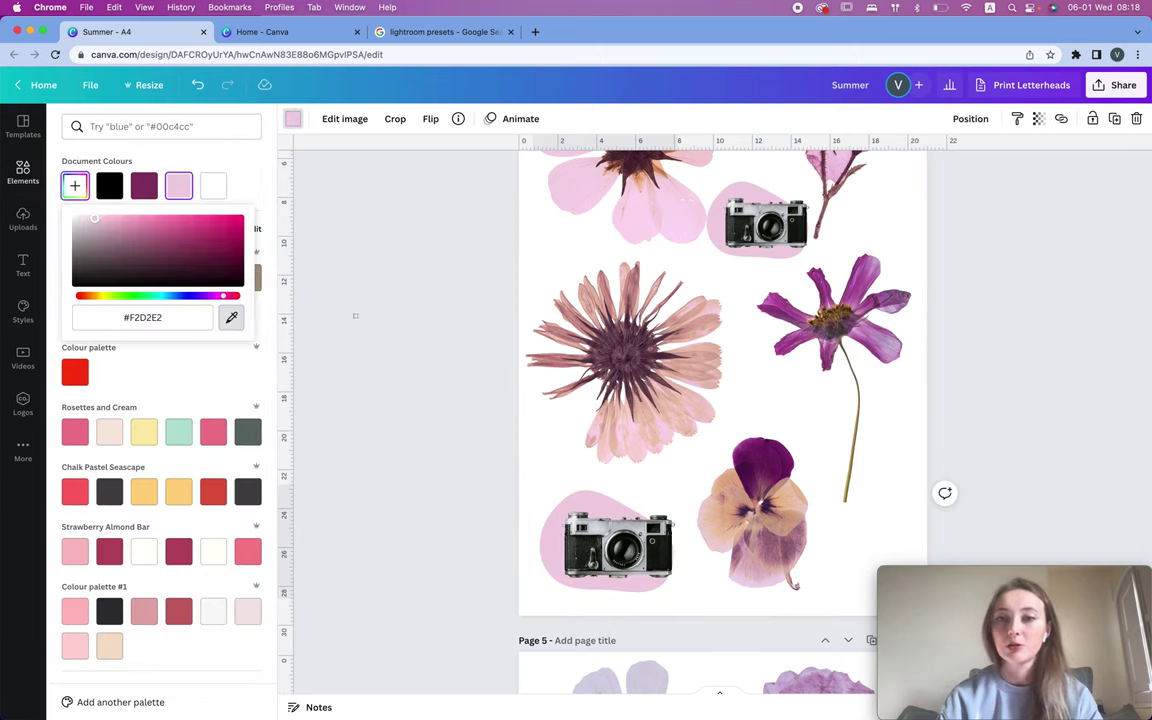
{"action": "left_click", "coordinate": [722, 509]}
{"action": "left_click", "coordinate": [1026, 289]}
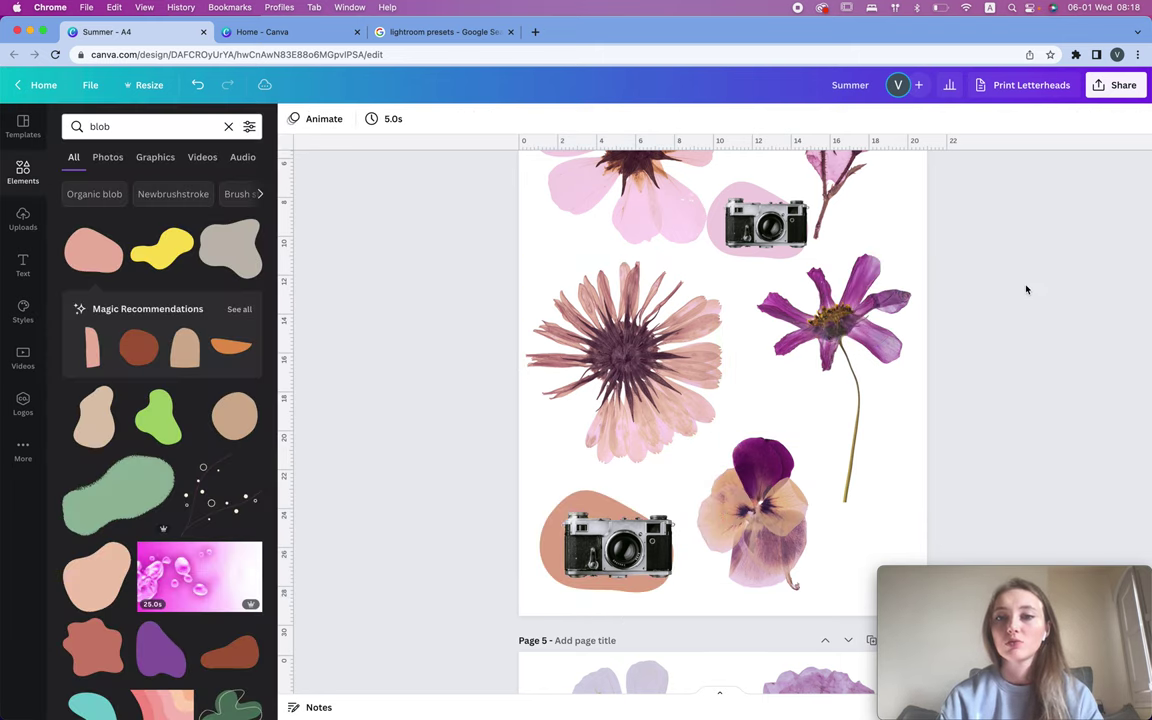
Step: Try flipping the pink blob behind the smaller camera horizontally
{"action": "scroll", "coordinate": [970, 222], "scroll_direction": "up", "scroll_amount": 3}
{"action": "left_click", "coordinate": [741, 311]}
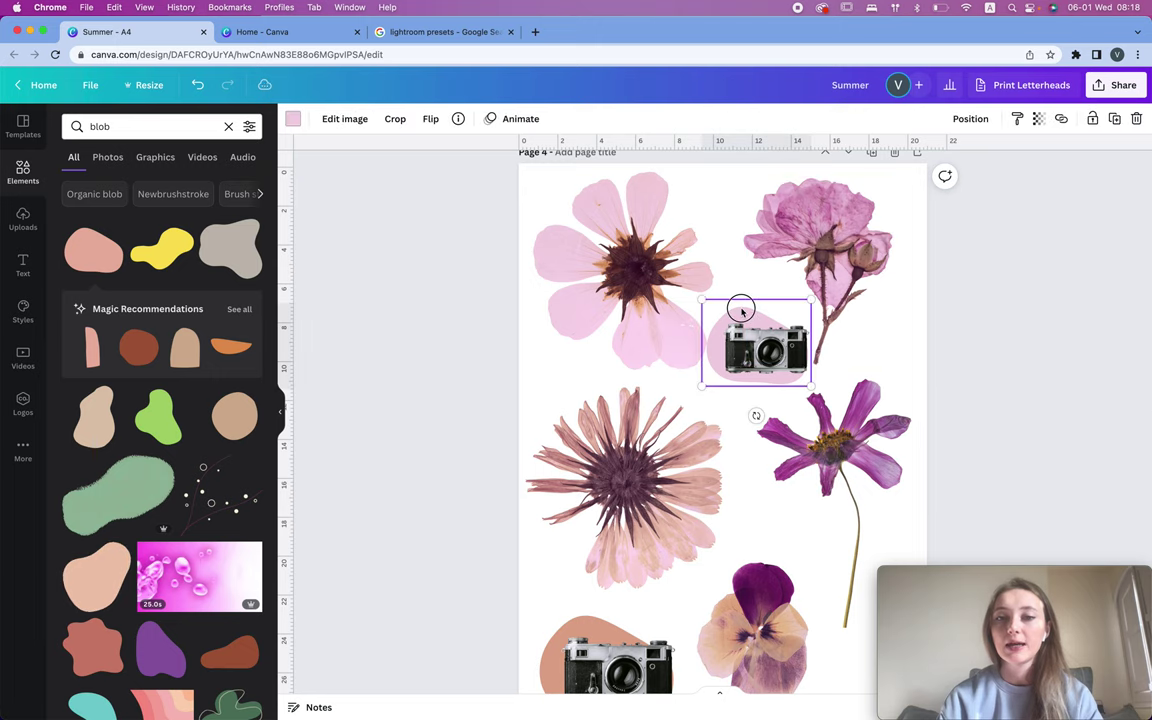
{"action": "left_click", "coordinate": [429, 120]}
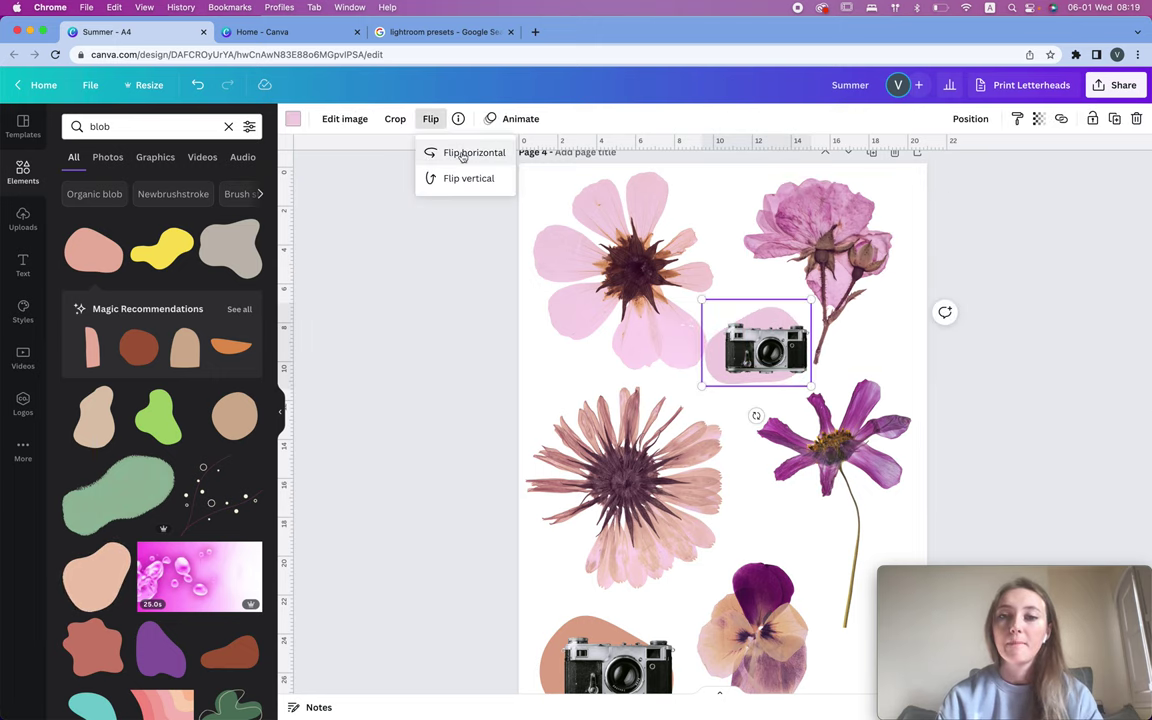
{"action": "left_click", "coordinate": [1018, 280]}
{"action": "scroll", "coordinate": [1018, 280], "scroll_direction": "down", "scroll_amount": 3}
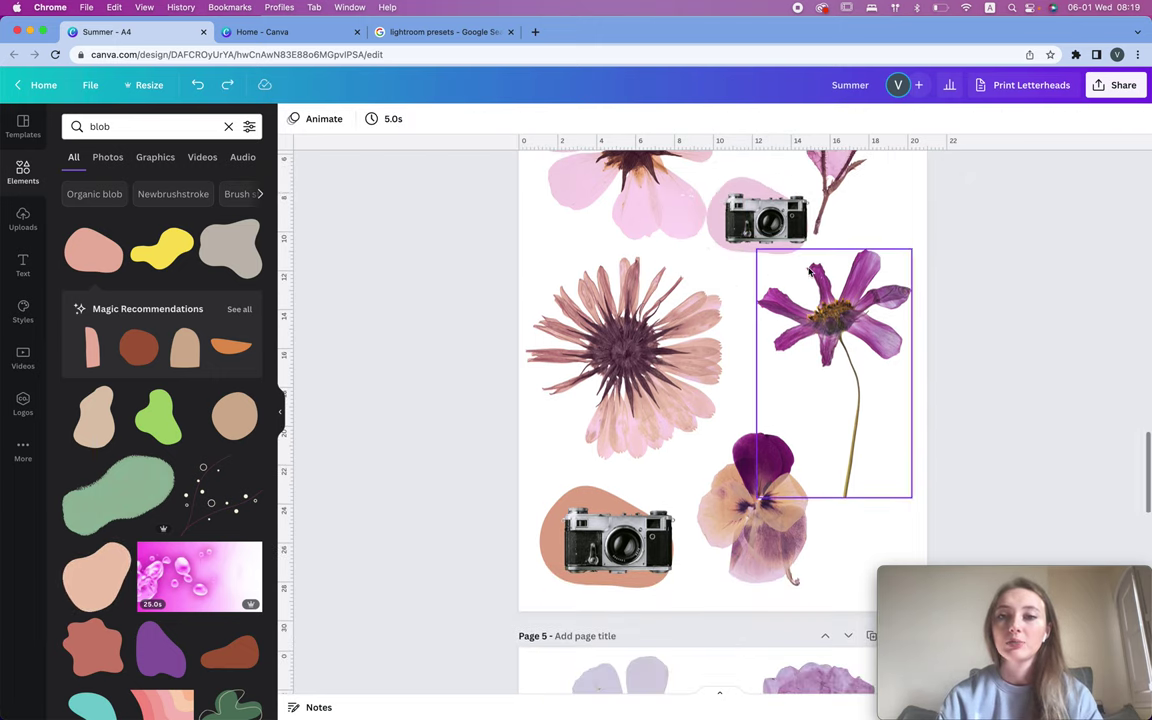
Step: Flip the pink blob behind the smaller camera vertically and move that camera up and slightly left over the blob
{"action": "left_click", "coordinate": [779, 215]}
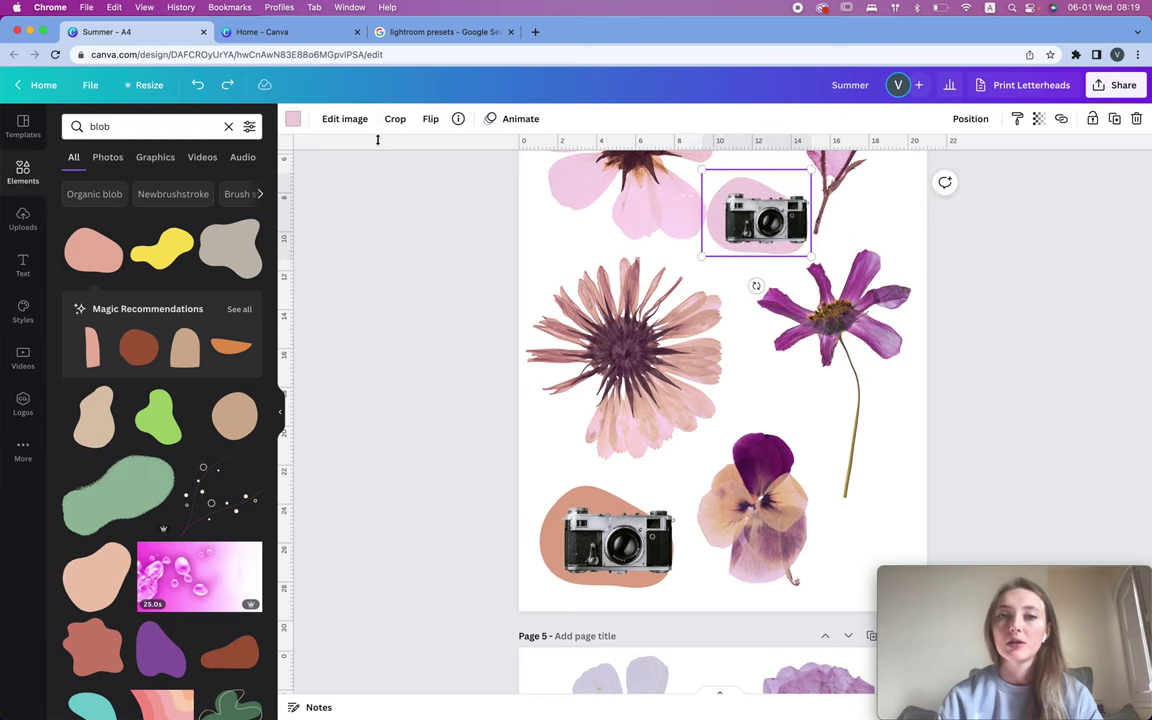
{"action": "left_click", "coordinate": [430, 120]}
{"action": "left_click", "coordinate": [439, 182]}
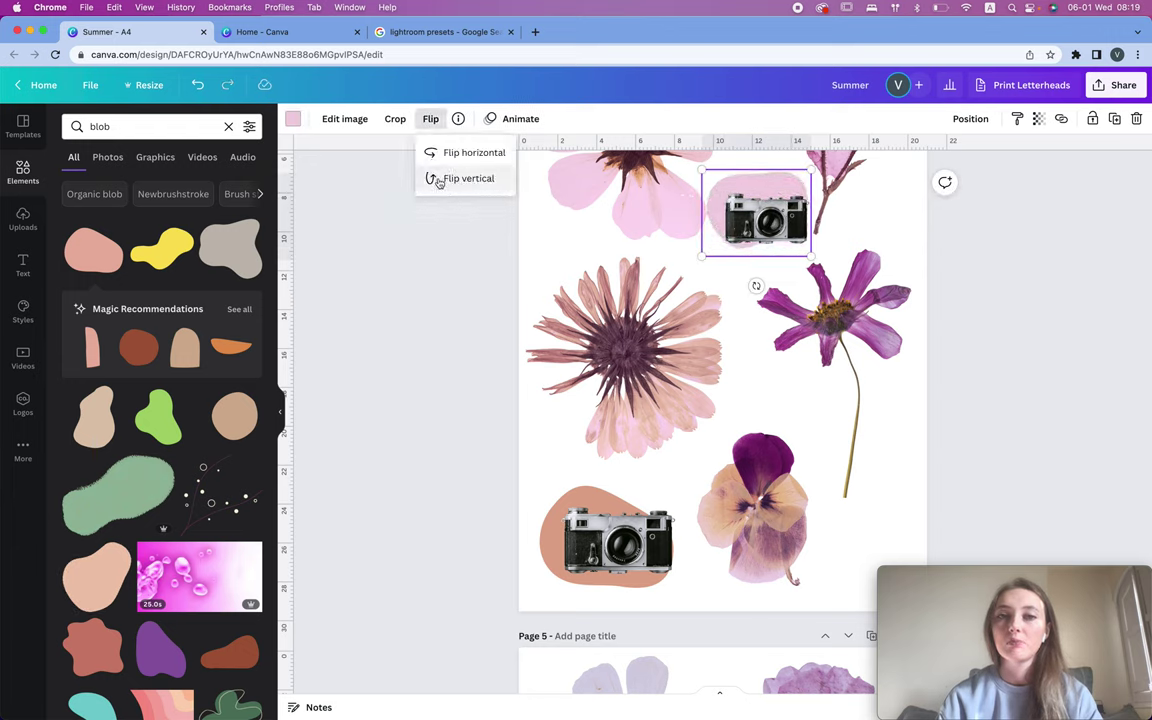
{"action": "left_click_drag", "start_coordinate": [752, 215], "coordinate": [742, 201]}
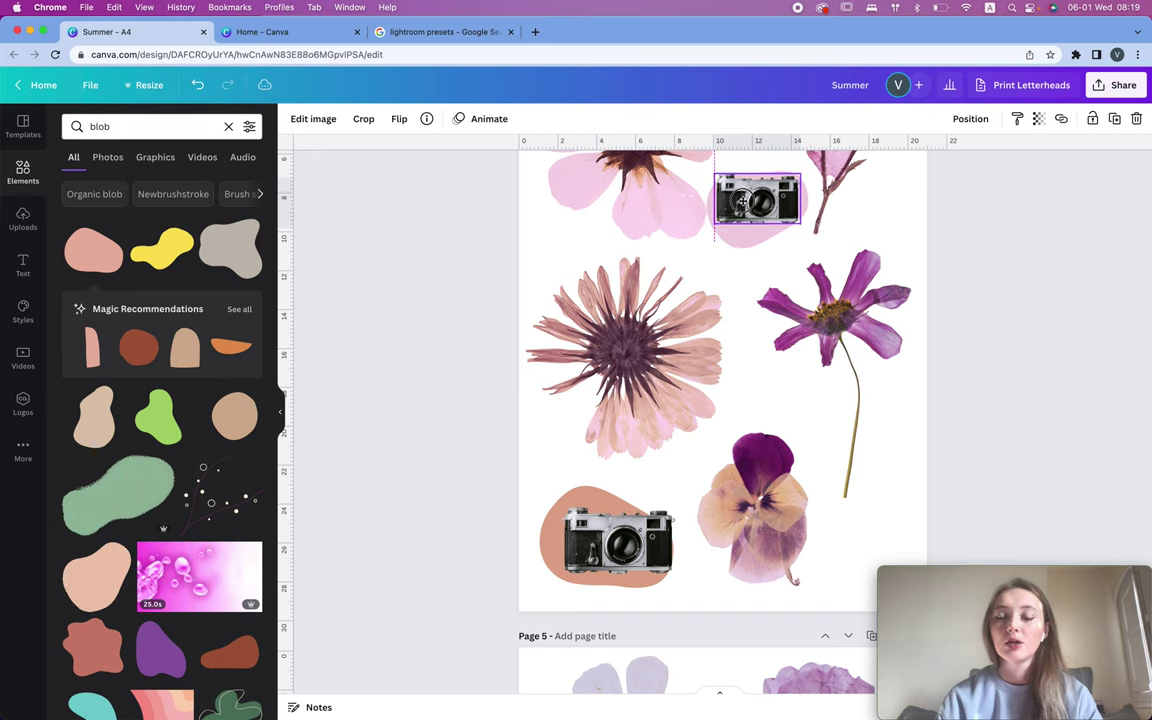
{"action": "left_click", "coordinate": [930, 228]}
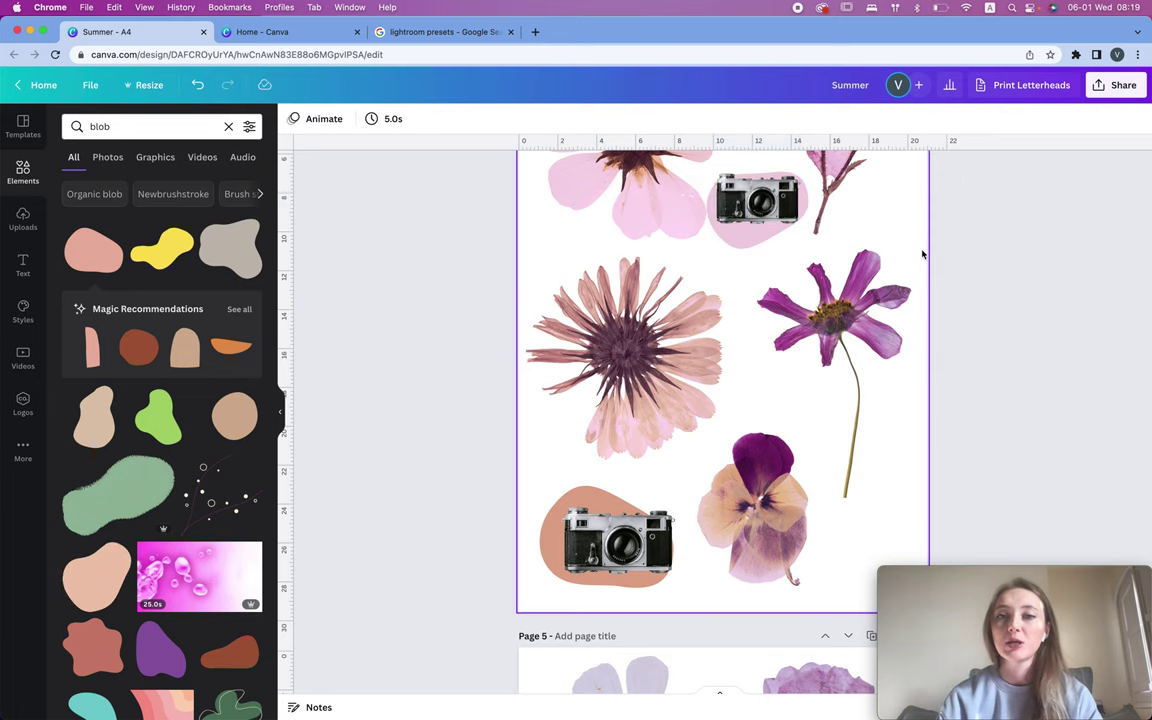
Step: Search the elements for "apple watch" and add the photo of the black watch on a dark background to page 6
{"action": "scroll", "coordinate": [922, 254], "scroll_direction": "up", "scroll_amount": 2}
{"action": "scroll", "coordinate": [922, 254], "scroll_direction": "down", "scroll_amount": 10}
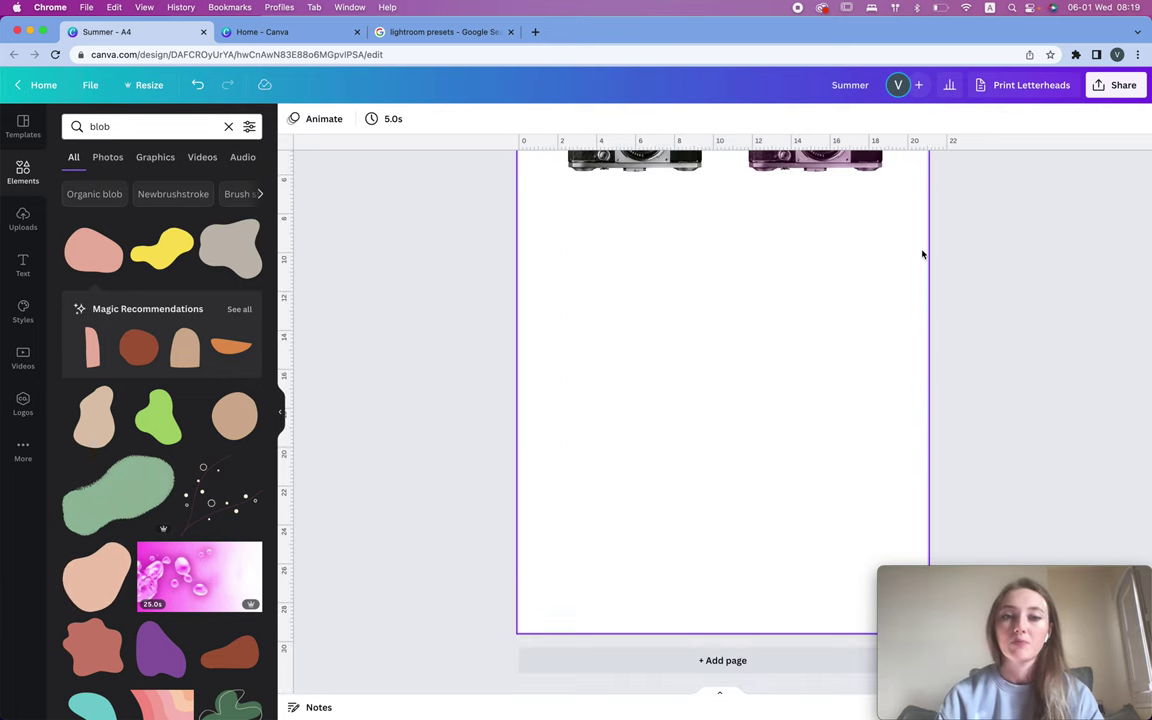
{"action": "scroll", "coordinate": [922, 254], "scroll_direction": "up", "scroll_amount": 3}
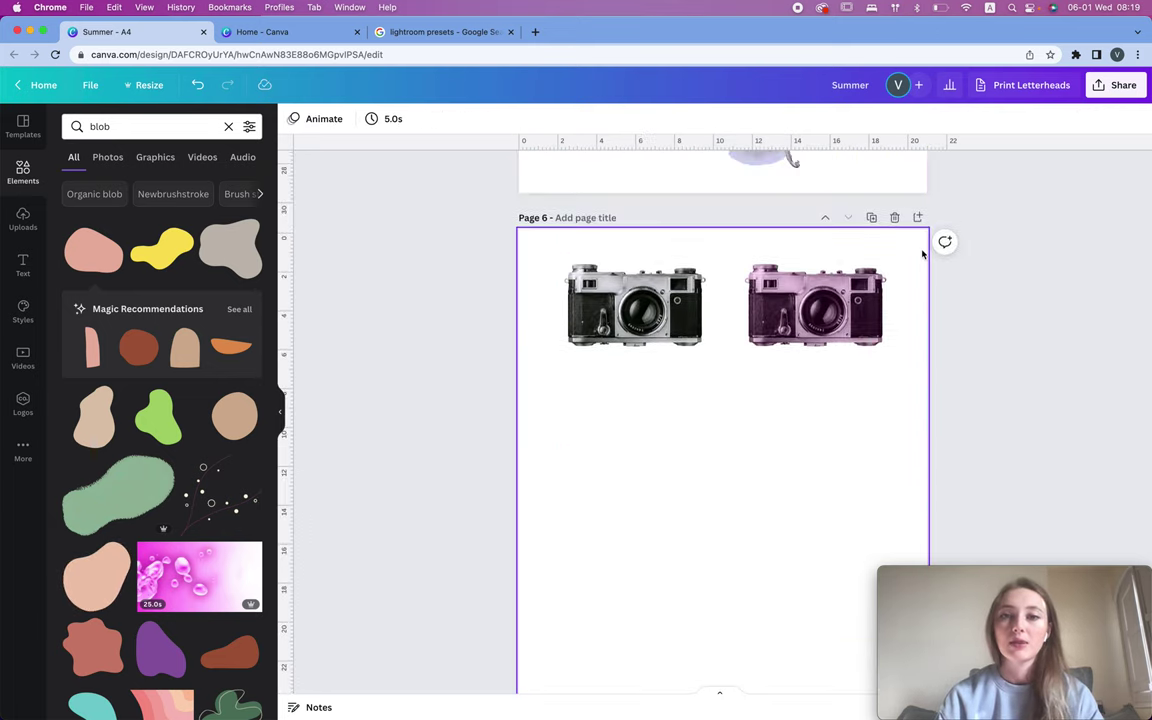
{"action": "left_click", "coordinate": [229, 127]}
{"action": "type", "text": "apple wa"}
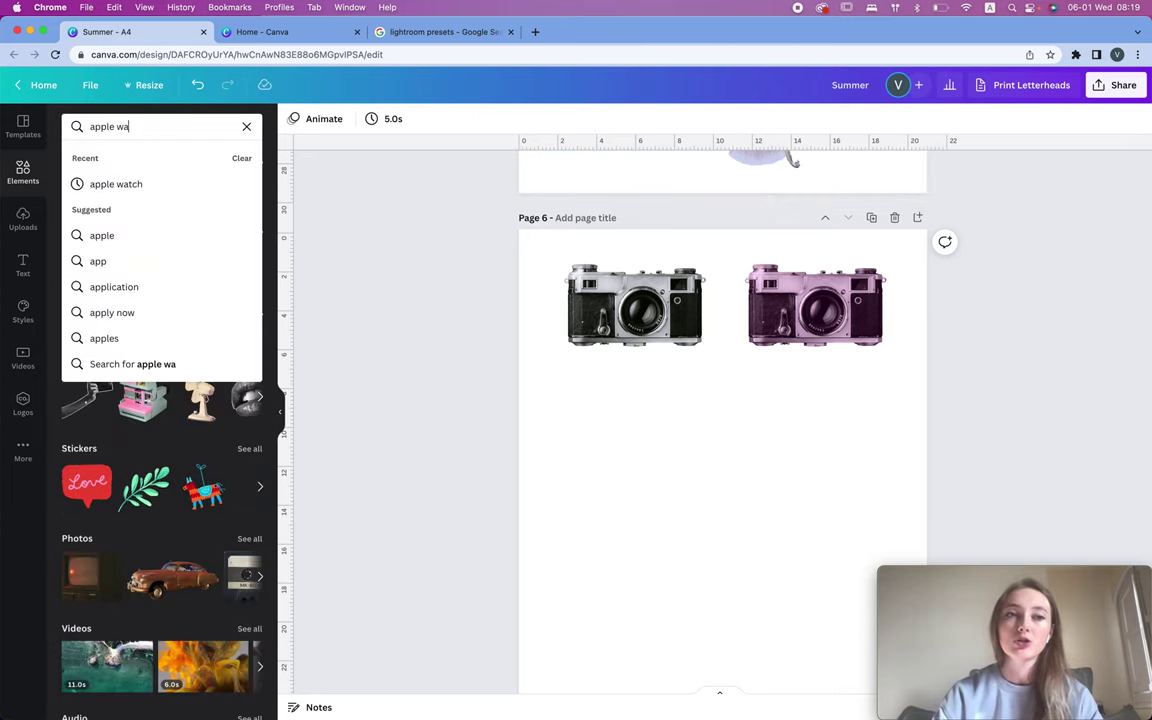
{"action": "type", "text": "tch"}
{"action": "key", "text": "Return"}
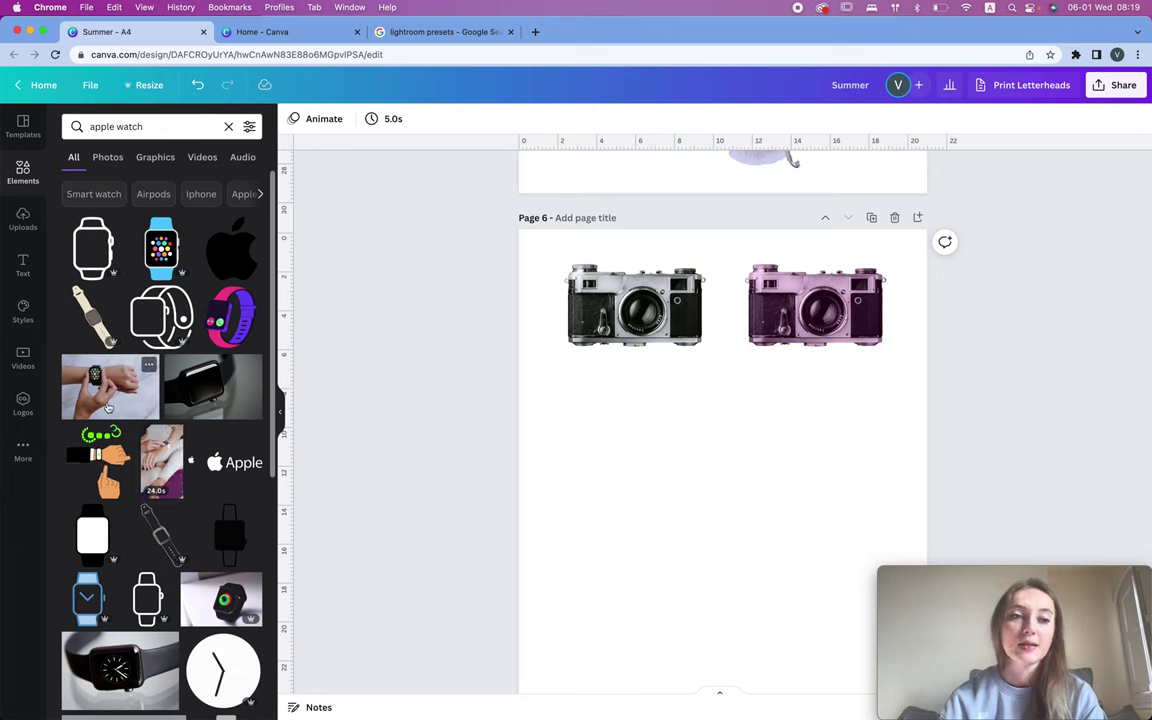
{"action": "left_click", "coordinate": [205, 404]}
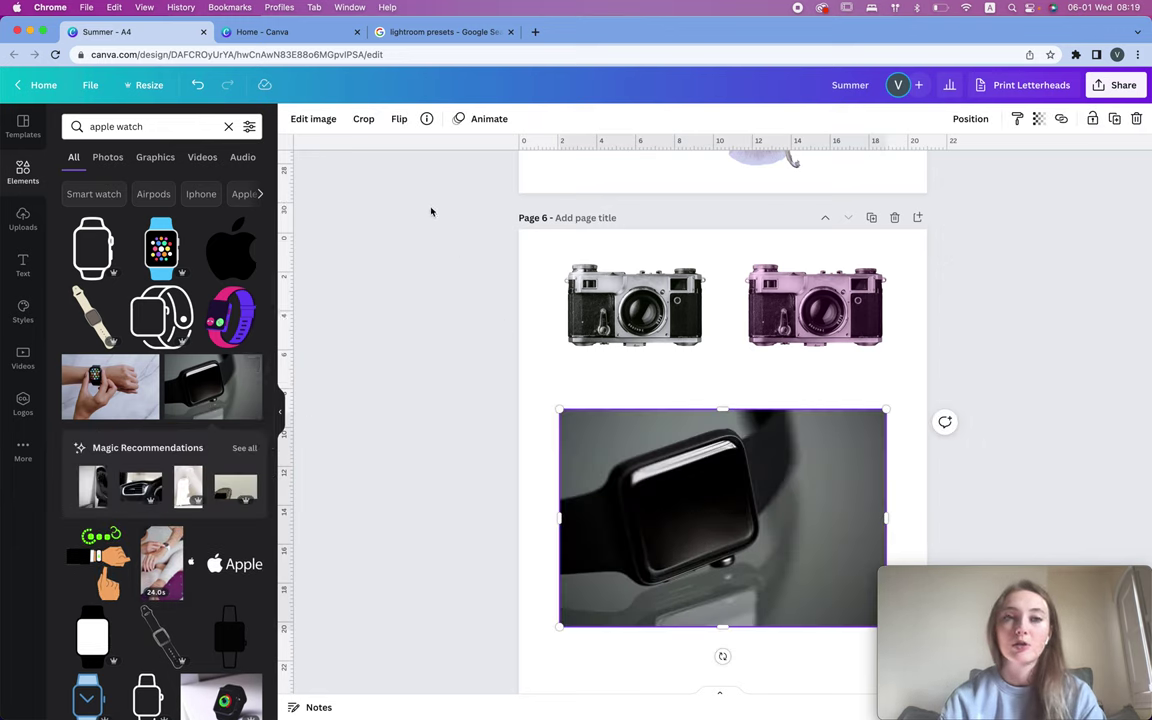
Step: Apply Background Remover to the black watch photo and show the browser window in full screen
{"action": "left_click", "coordinate": [302, 119]}
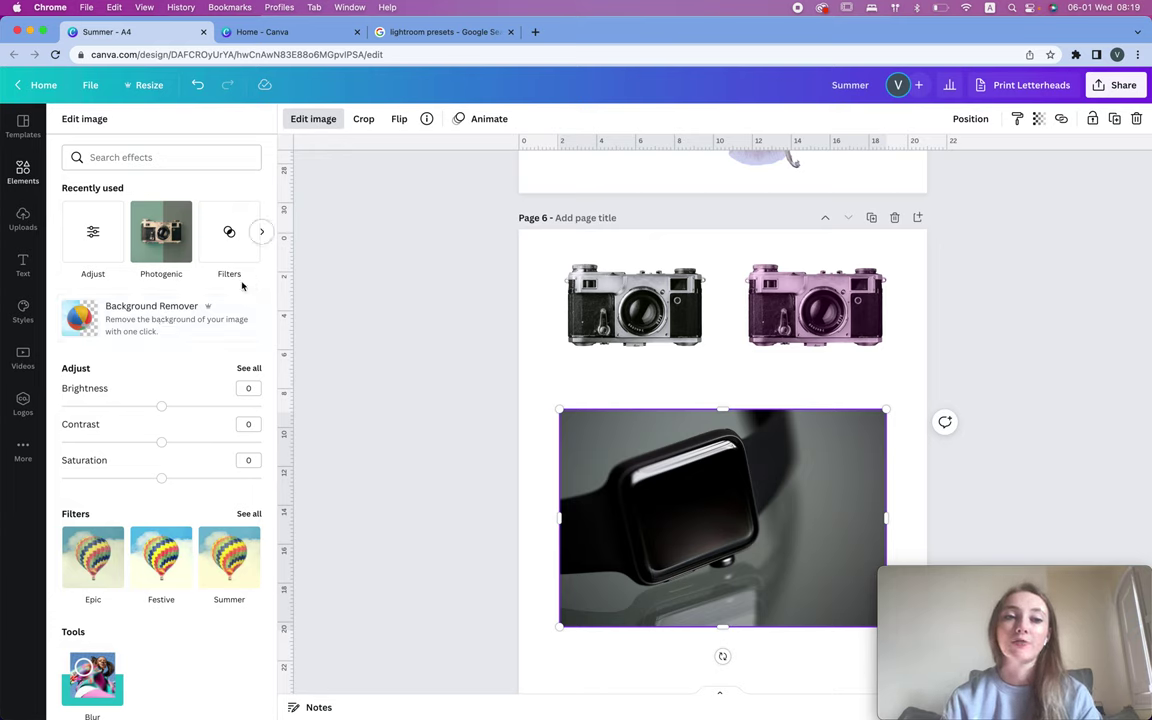
{"action": "left_click", "coordinate": [179, 320]}
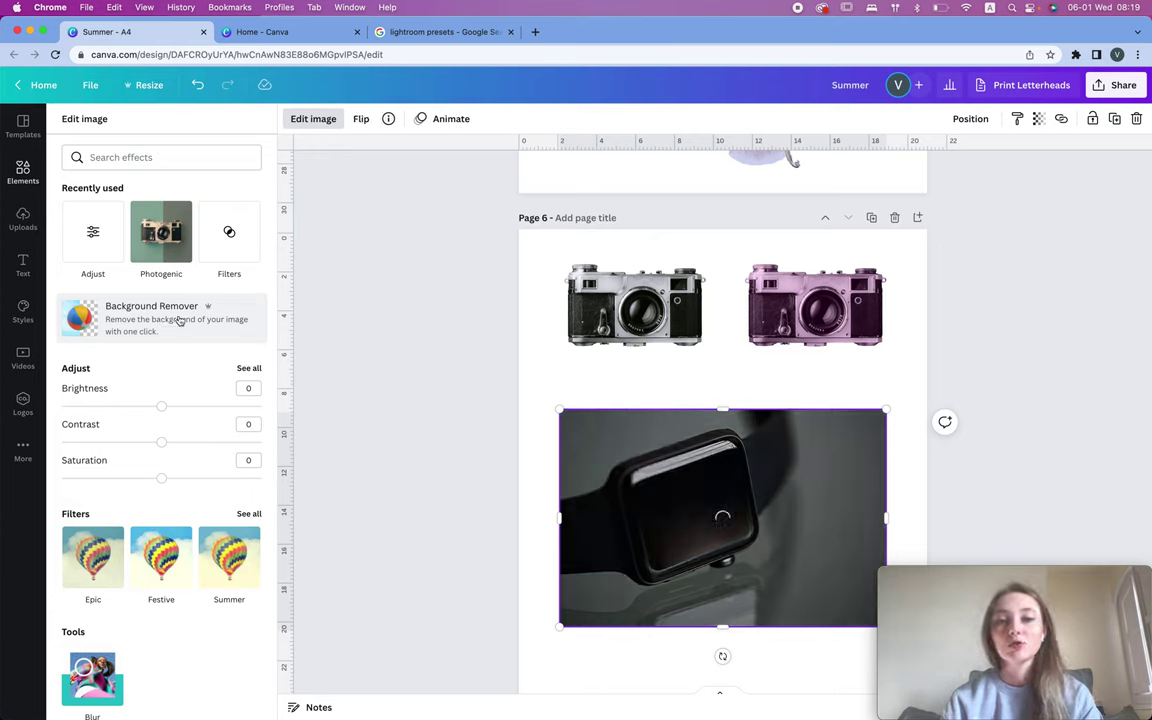
{"action": "double_click", "coordinate": [540, 33]}
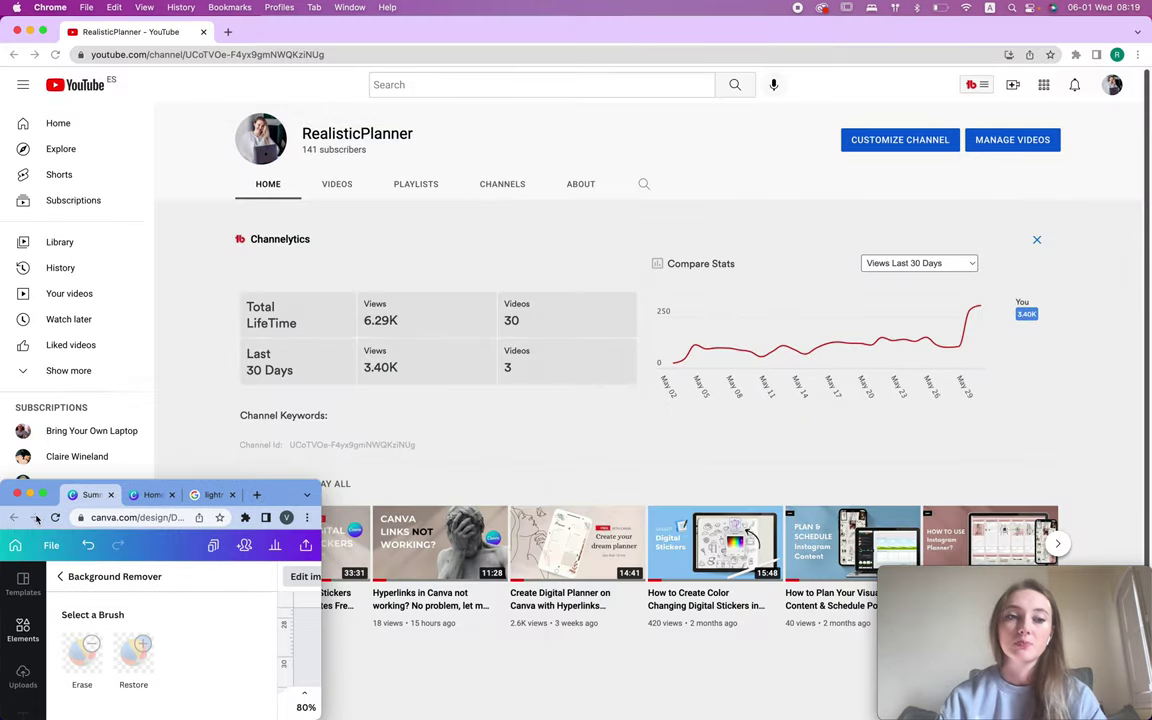
{"action": "left_click", "coordinate": [43, 493]}
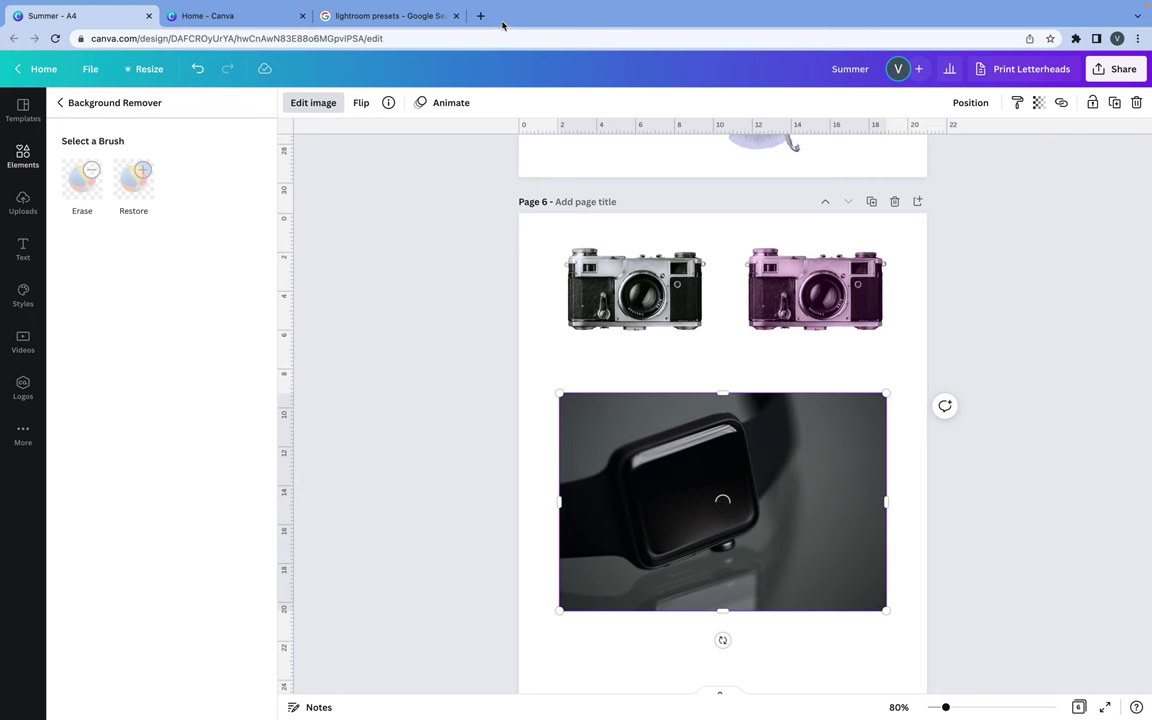
Step: Search the web for "adobe background remover" in a new tab and open Adobe Express's free remove-background upload tool
{"action": "left_click", "coordinate": [478, 18]}
{"action": "type", "text": "adobe "}
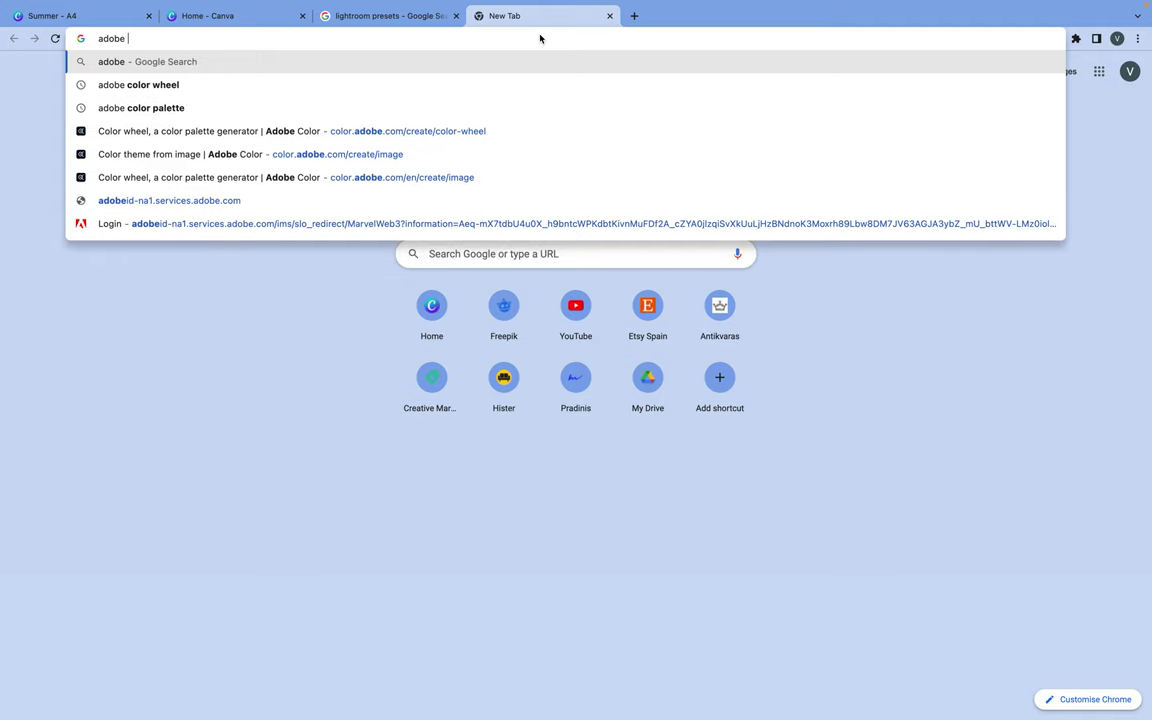
{"action": "type", "text": "col"}
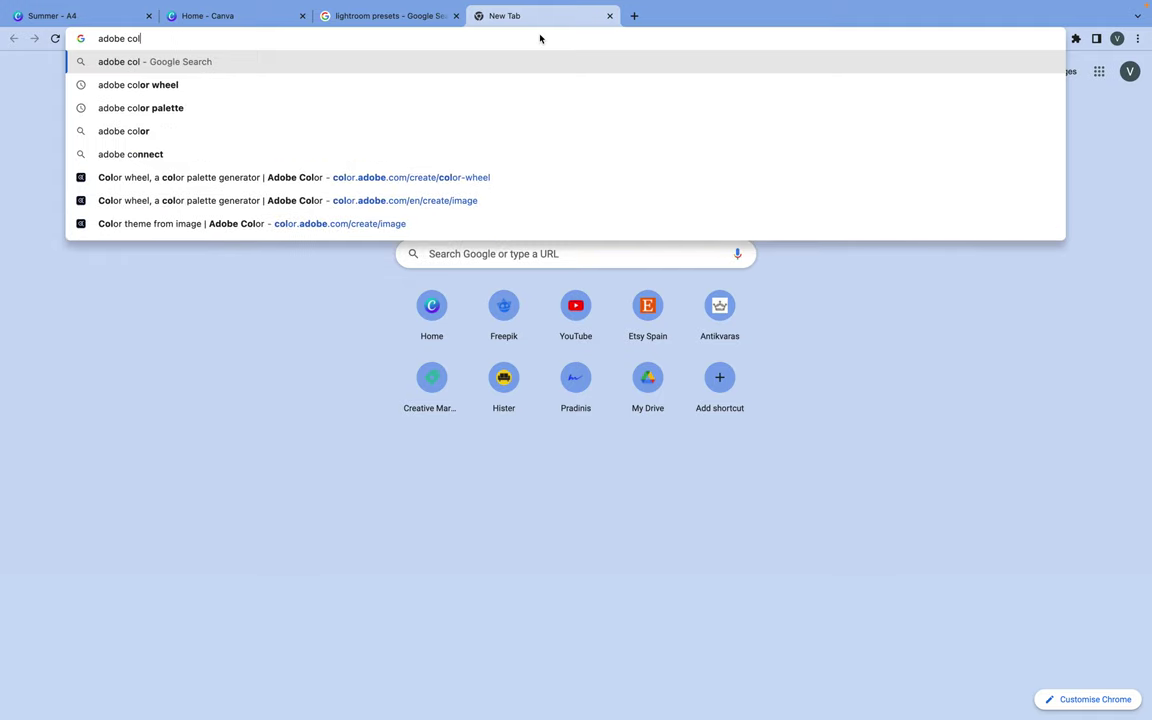
{"action": "key", "text": "BackSpace"}
{"action": "key", "text": "BackSpace"}
{"action": "key", "text": "BackSpace"}
{"action": "type", "text": "bac"}
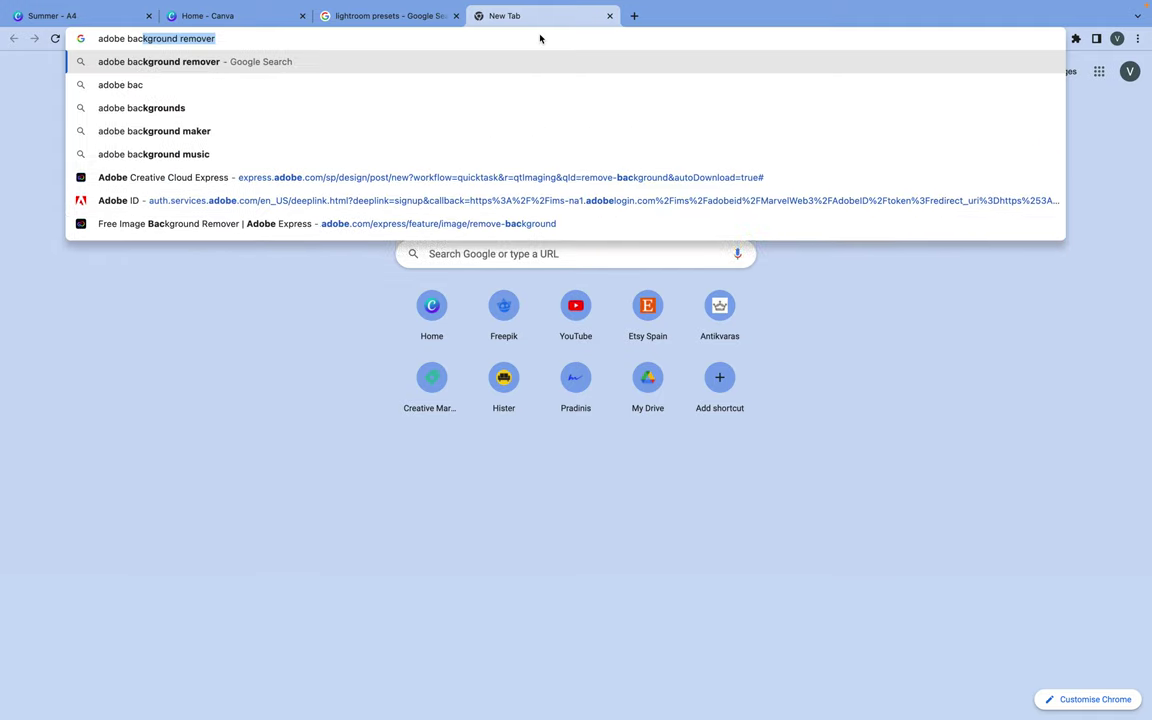
{"action": "key", "text": "Down"}
{"action": "key", "text": "Up"}
{"action": "key", "text": "Return"}
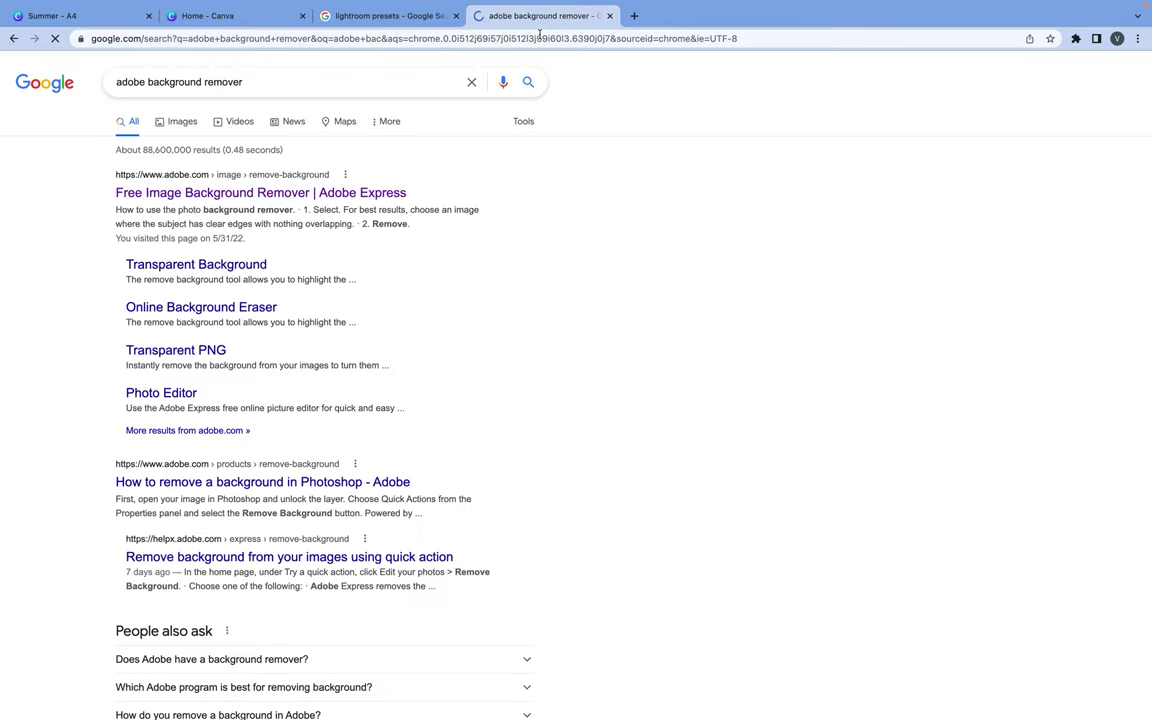
{"action": "left_click", "coordinate": [312, 193]}
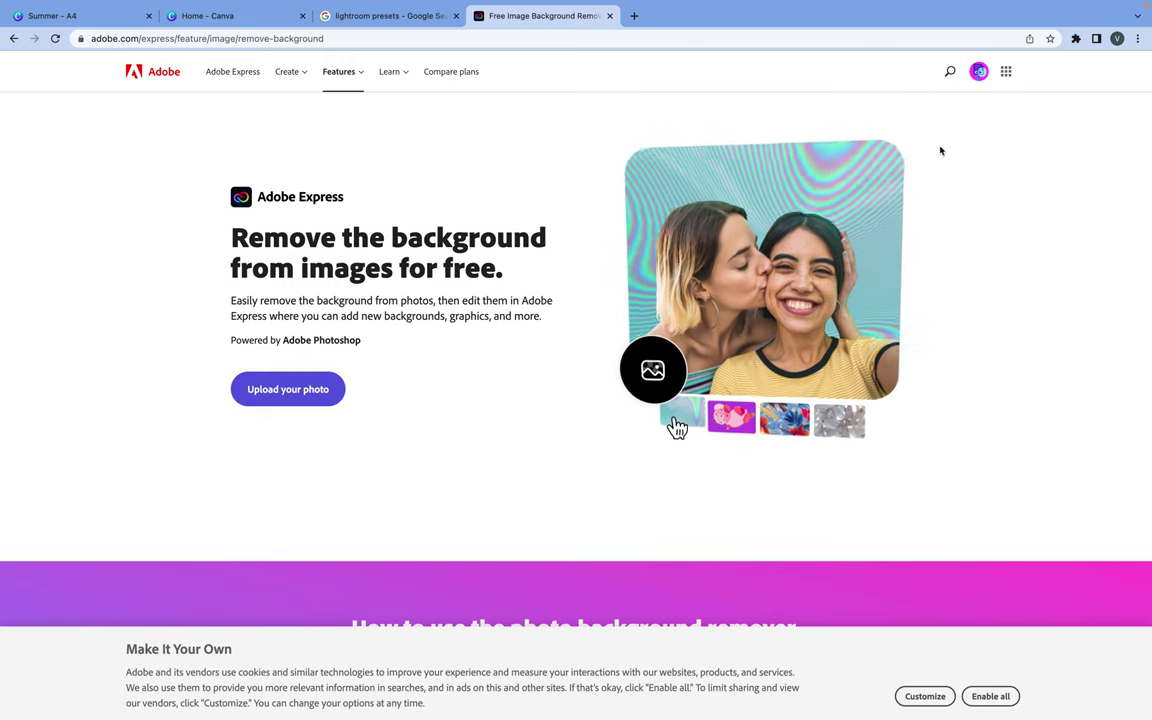
{"action": "left_click", "coordinate": [290, 395]}
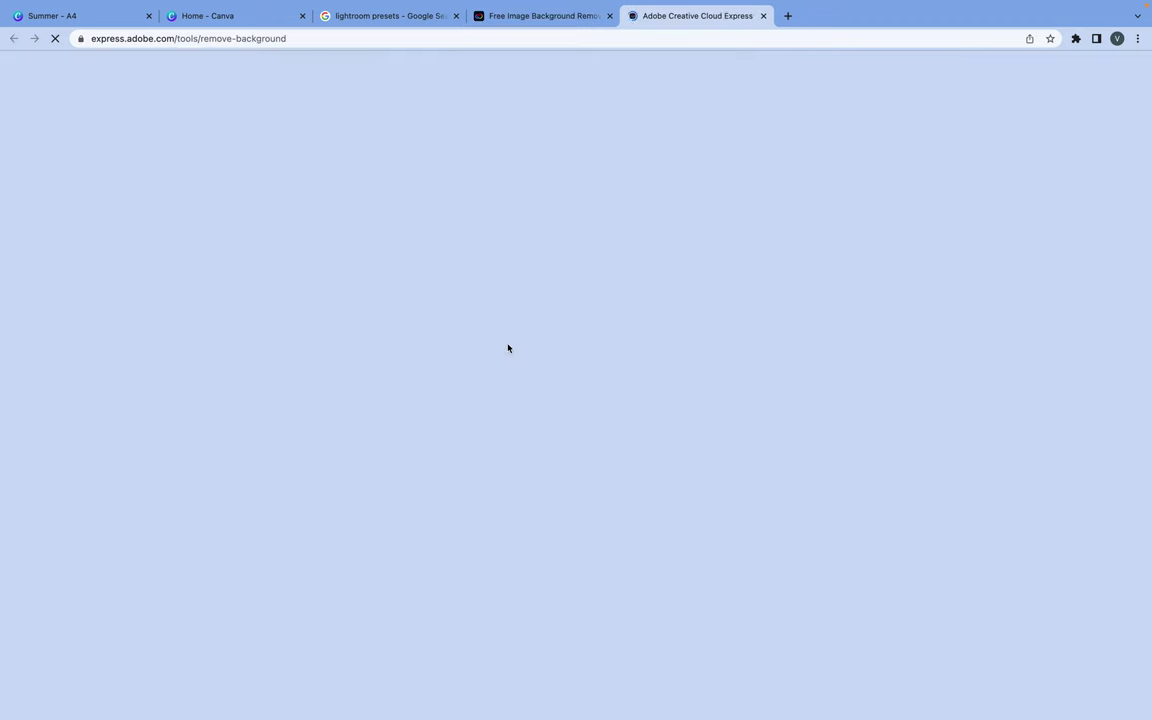
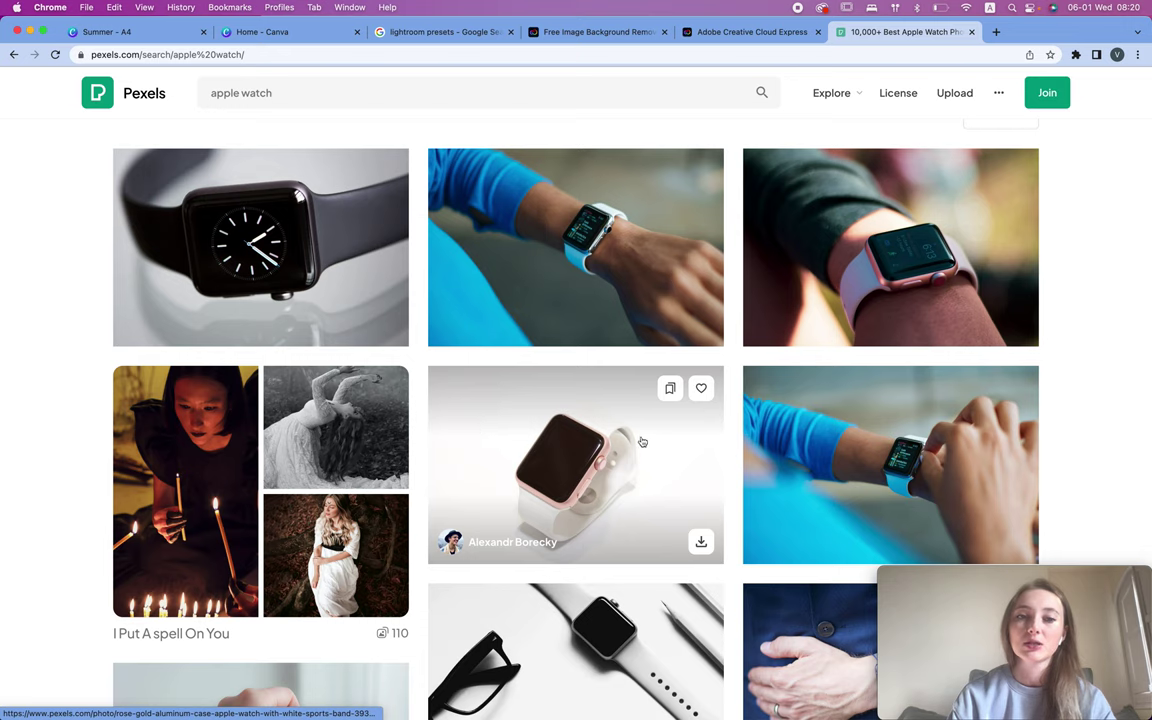
Step: Download the rose-gold Apple Watch photo with the white band from Pexels and load it into Adobe Express's Remove background tool
{"action": "scroll", "coordinate": [643, 450], "scroll_direction": "down", "scroll_amount": 4}
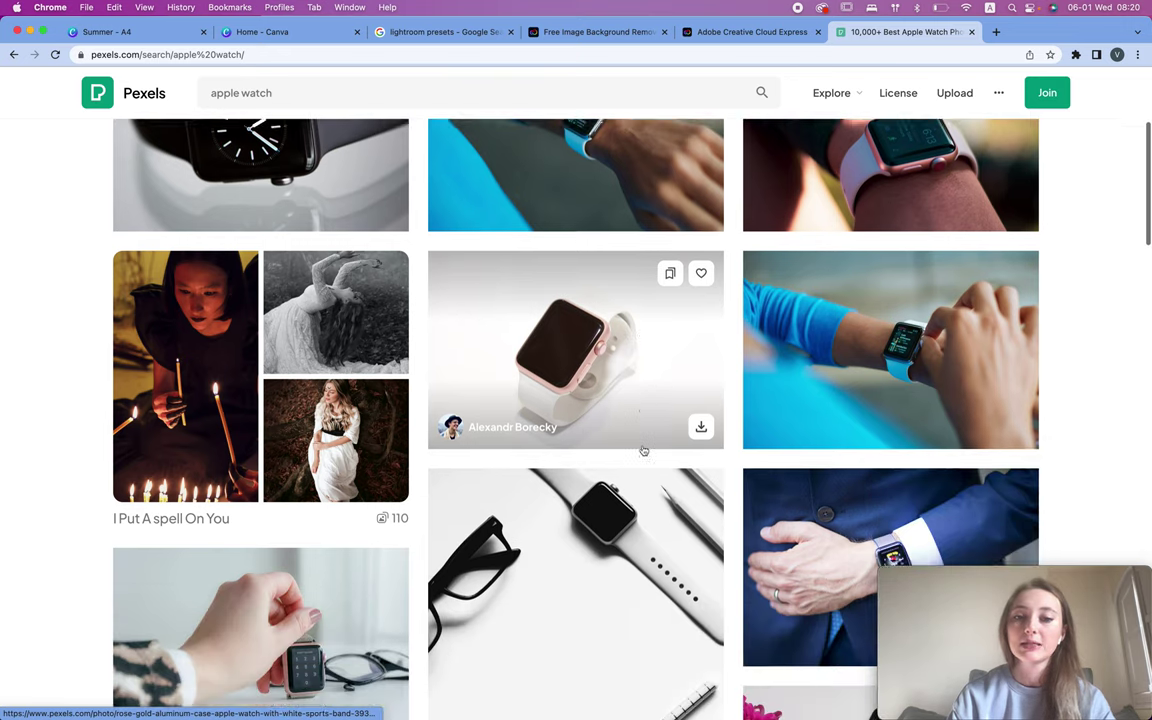
{"action": "left_click", "coordinate": [700, 362]}
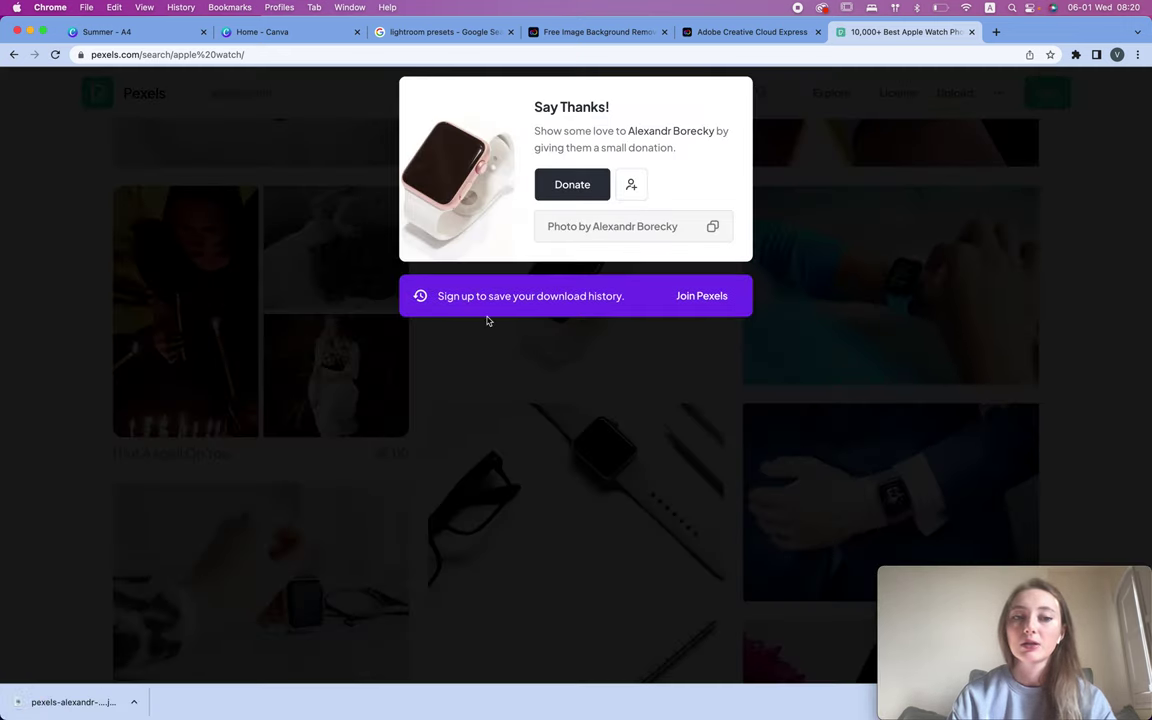
{"action": "left_click", "coordinate": [753, 32]}
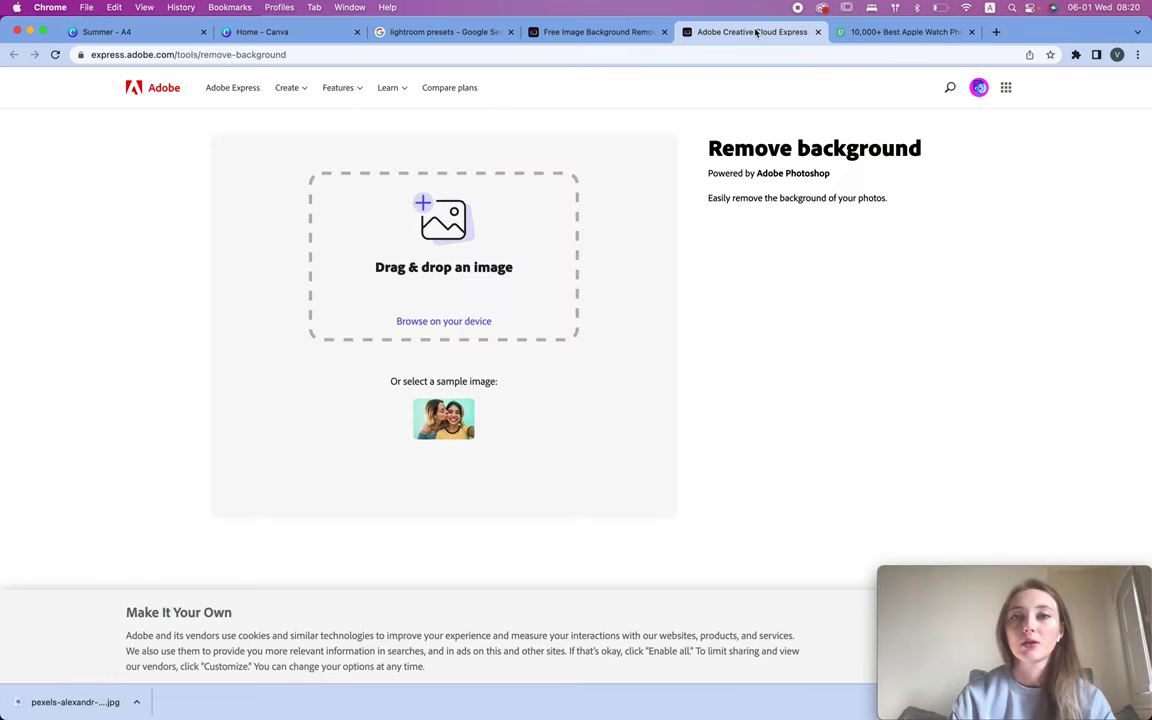
{"action": "left_click_drag", "start_coordinate": [75, 702], "coordinate": [416, 231]}
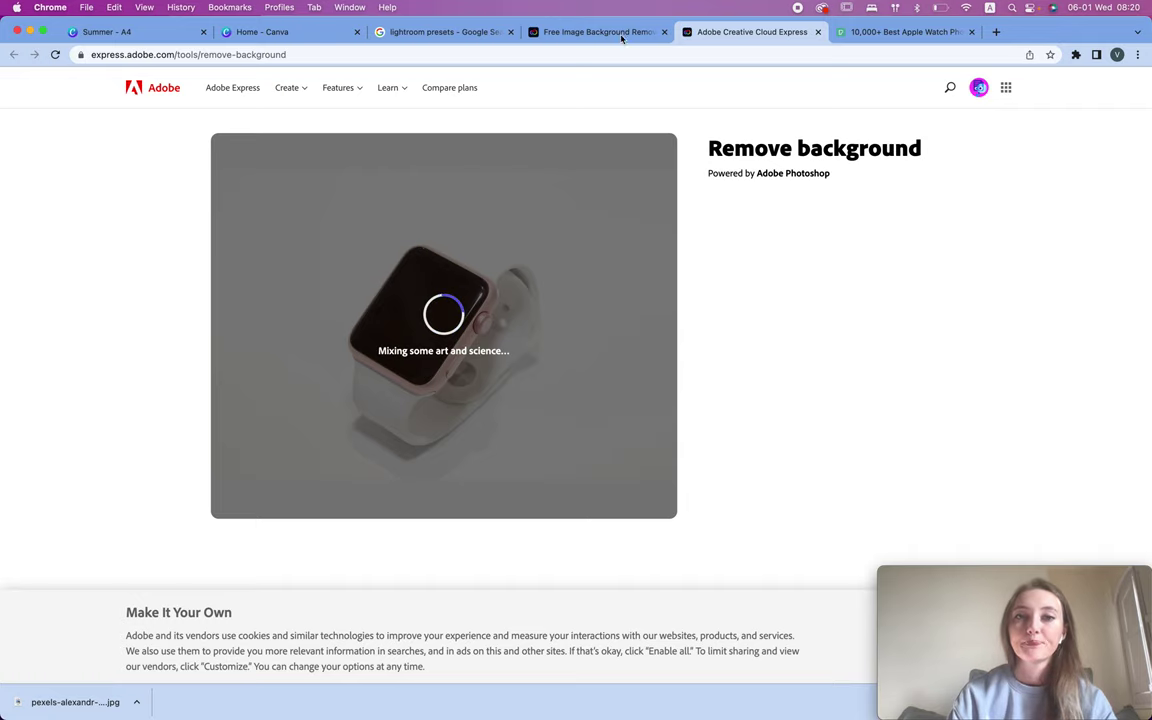
Step: Return to Pexels, dismiss the donation dialog and examine the apple watch results for photos with clearly isolated watches
{"action": "left_click", "coordinate": [866, 33]}
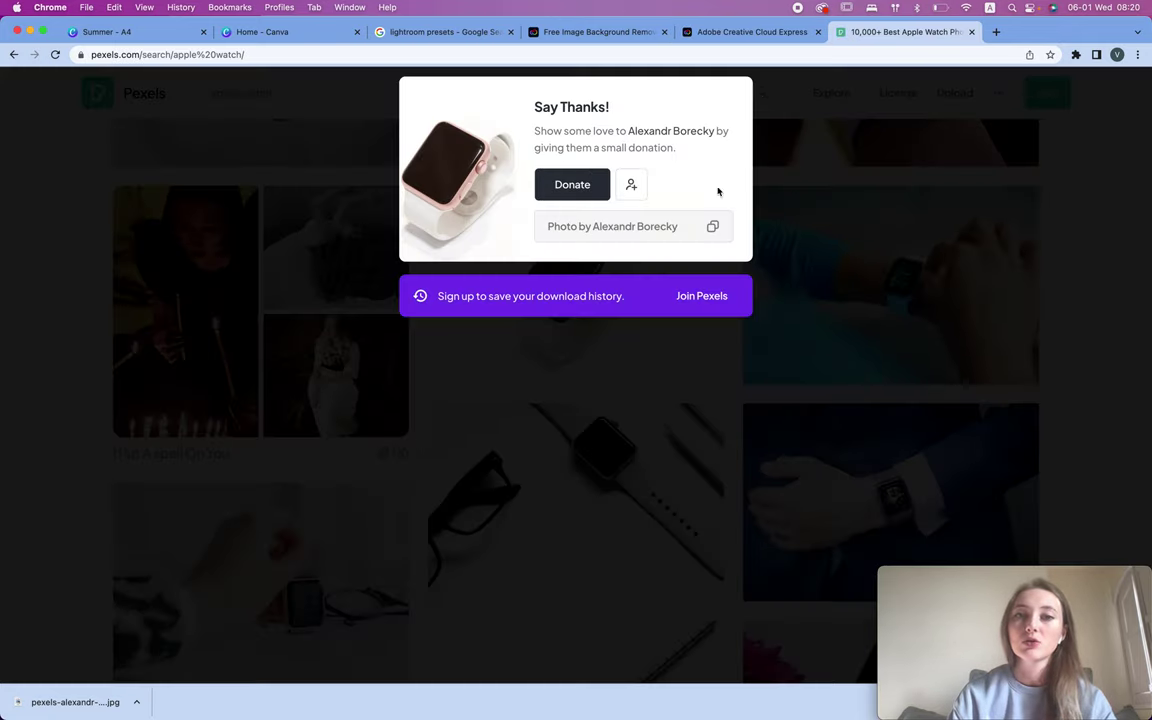
{"action": "left_click", "coordinate": [810, 368]}
{"action": "scroll", "coordinate": [673, 380], "scroll_direction": "down", "scroll_amount": 5}
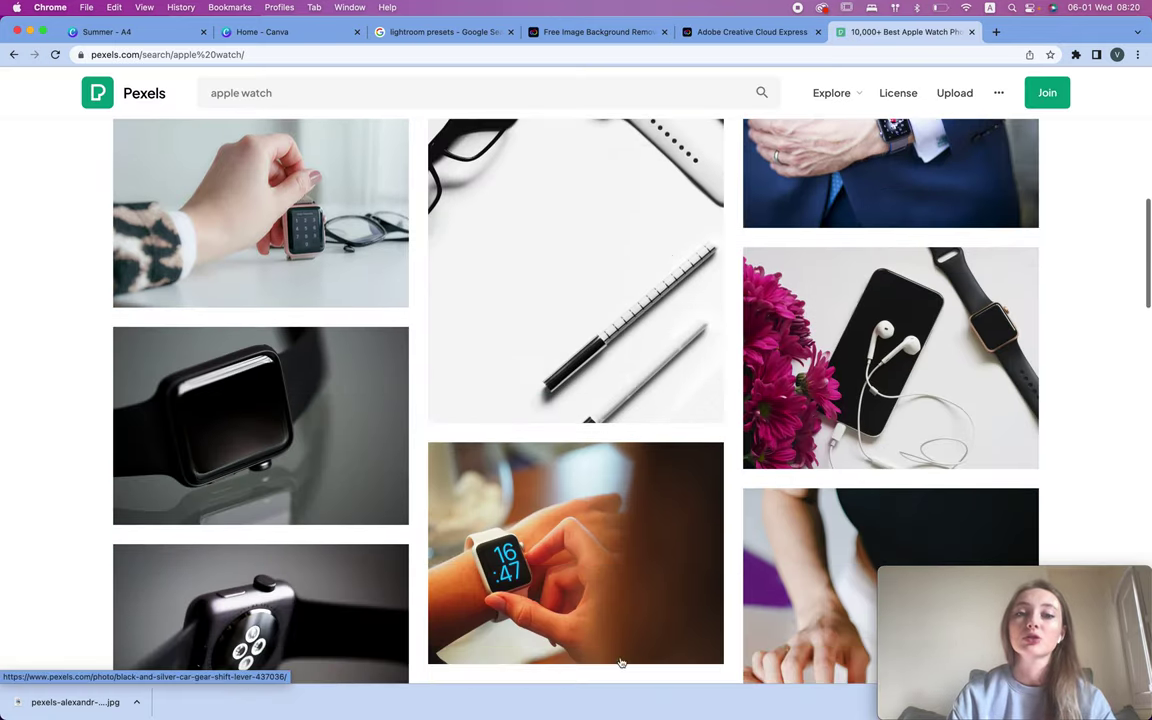
{"action": "scroll", "coordinate": [274, 480], "scroll_direction": "down", "scroll_amount": 10}
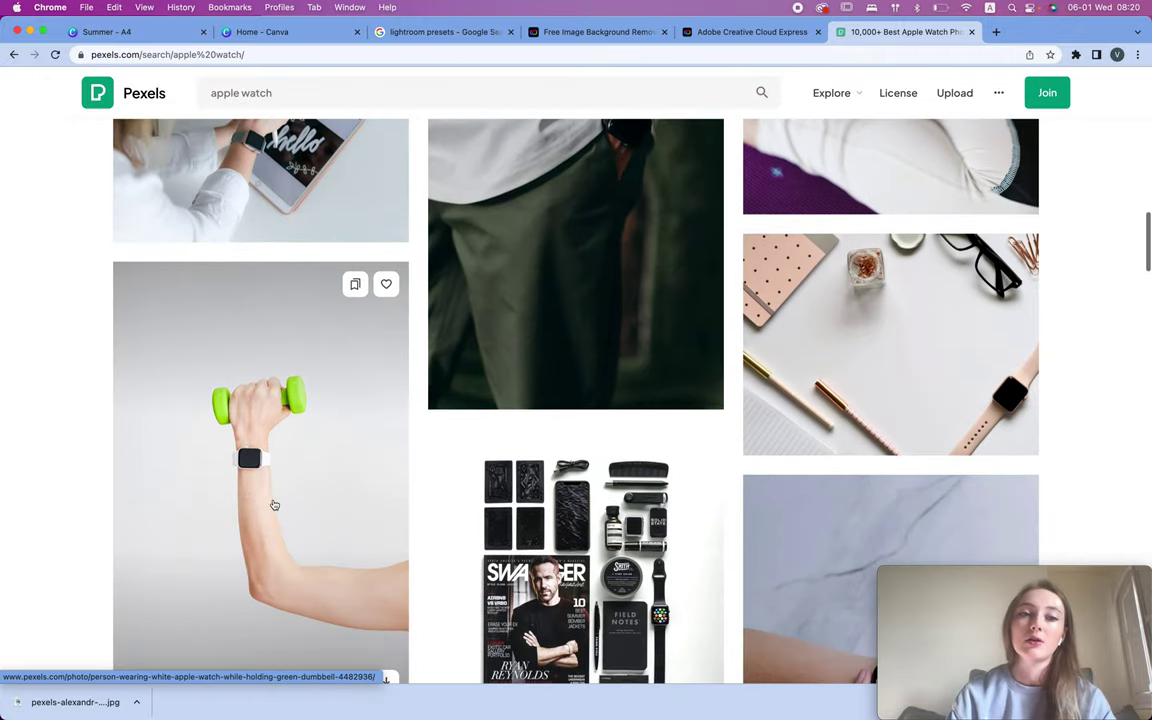
{"action": "scroll", "coordinate": [274, 505], "scroll_direction": "down", "scroll_amount": 15}
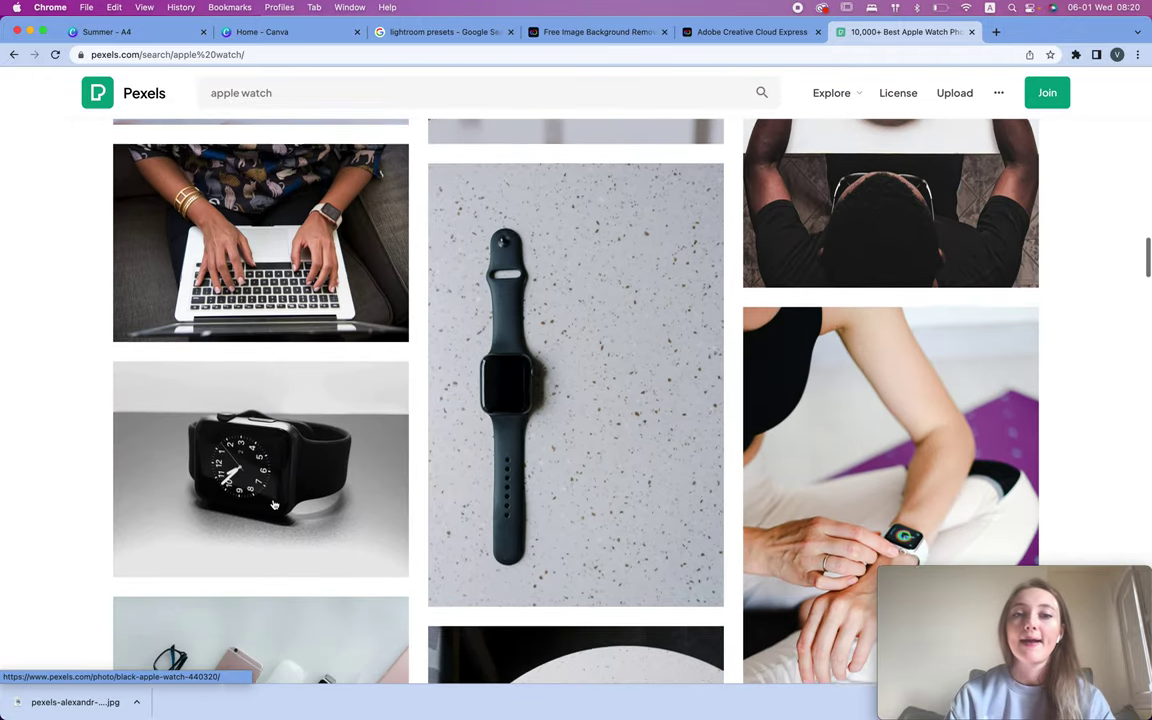
{"action": "scroll", "coordinate": [274, 505], "scroll_direction": "up", "scroll_amount": 5}
{"action": "scroll", "coordinate": [507, 418], "scroll_direction": "down", "scroll_amount": 3}
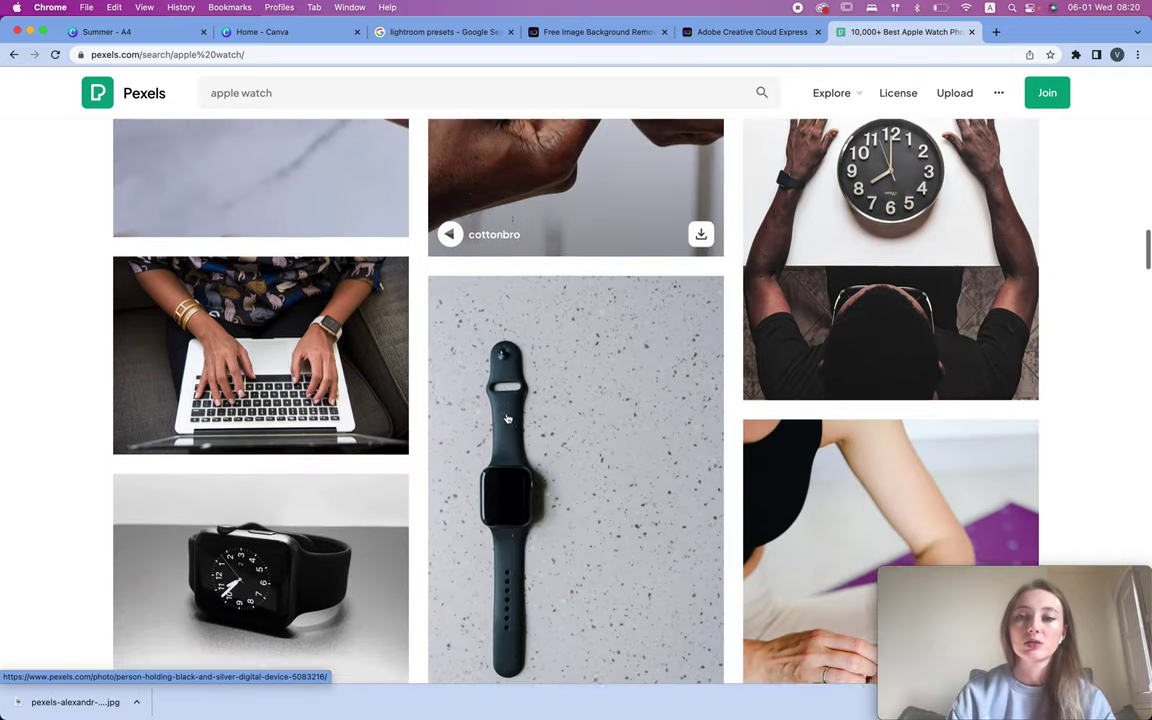
{"action": "scroll", "coordinate": [507, 418], "scroll_direction": "down", "scroll_amount": 3}
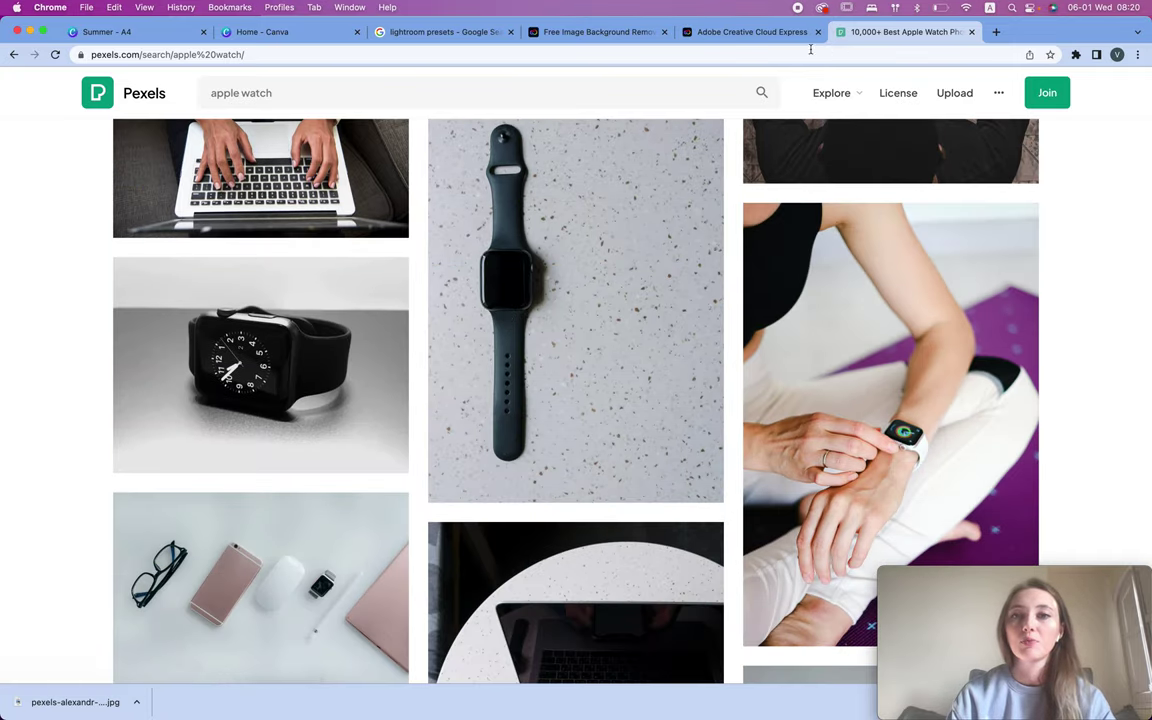
Step: Switch back to Adobe Express and download the cut-out watch image, signing in with the existing account
{"action": "left_click", "coordinate": [766, 34]}
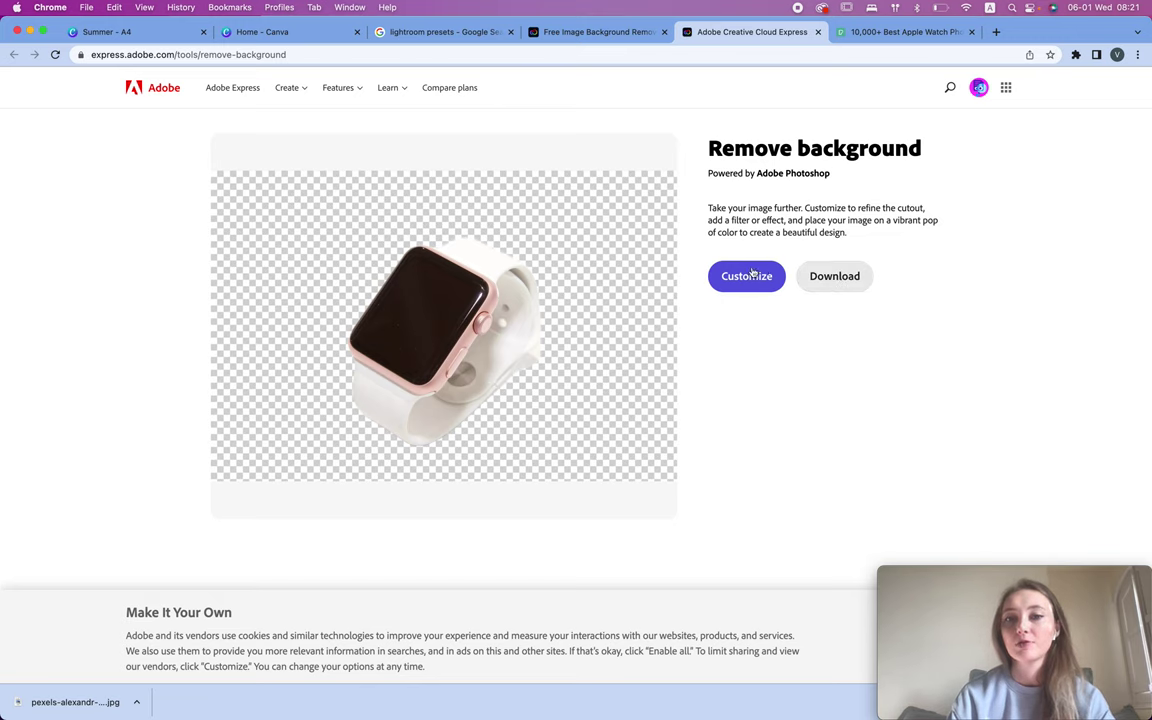
{"action": "left_click", "coordinate": [834, 280]}
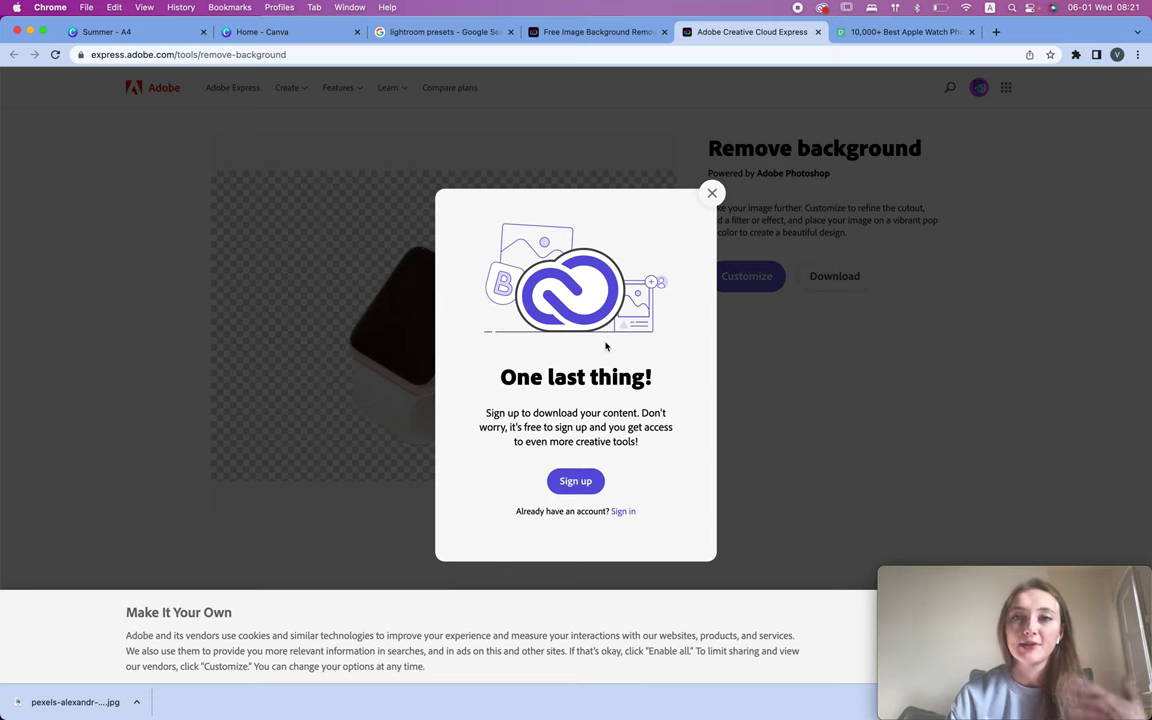
{"action": "left_click", "coordinate": [624, 512]}
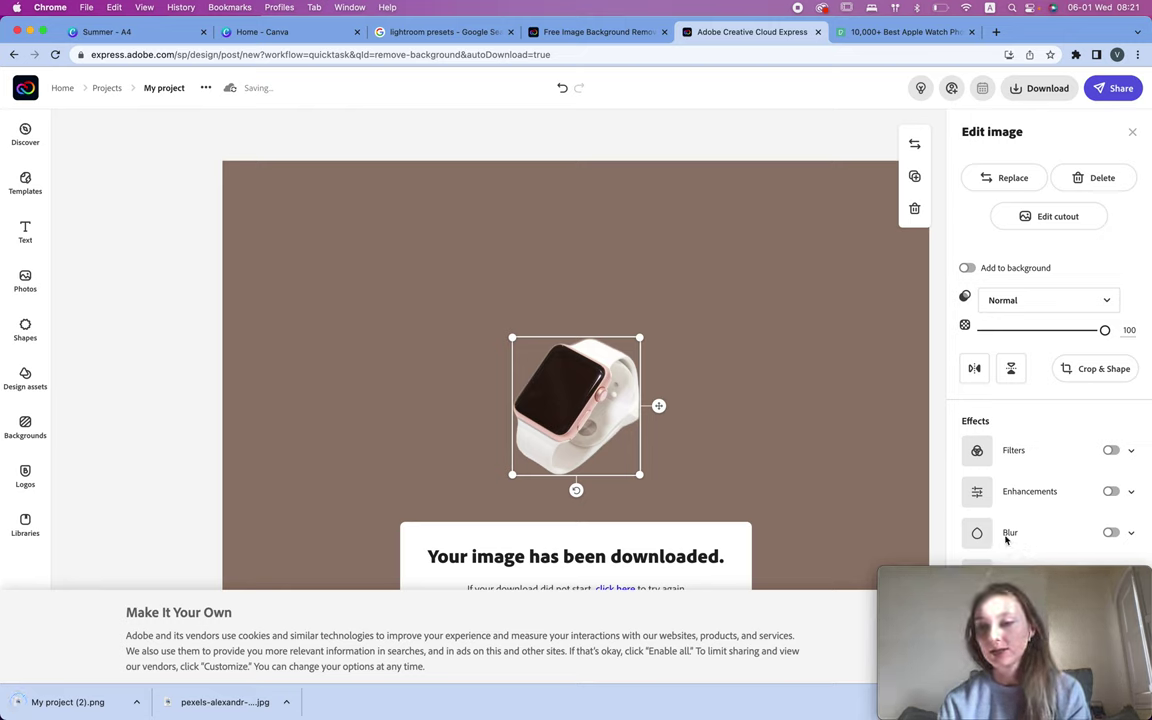
Step: Enable all cookies in Adobe's consent notice to clear it from the project view
{"action": "left_click_drag", "start_coordinate": [1037, 590], "coordinate": [596, 590]}
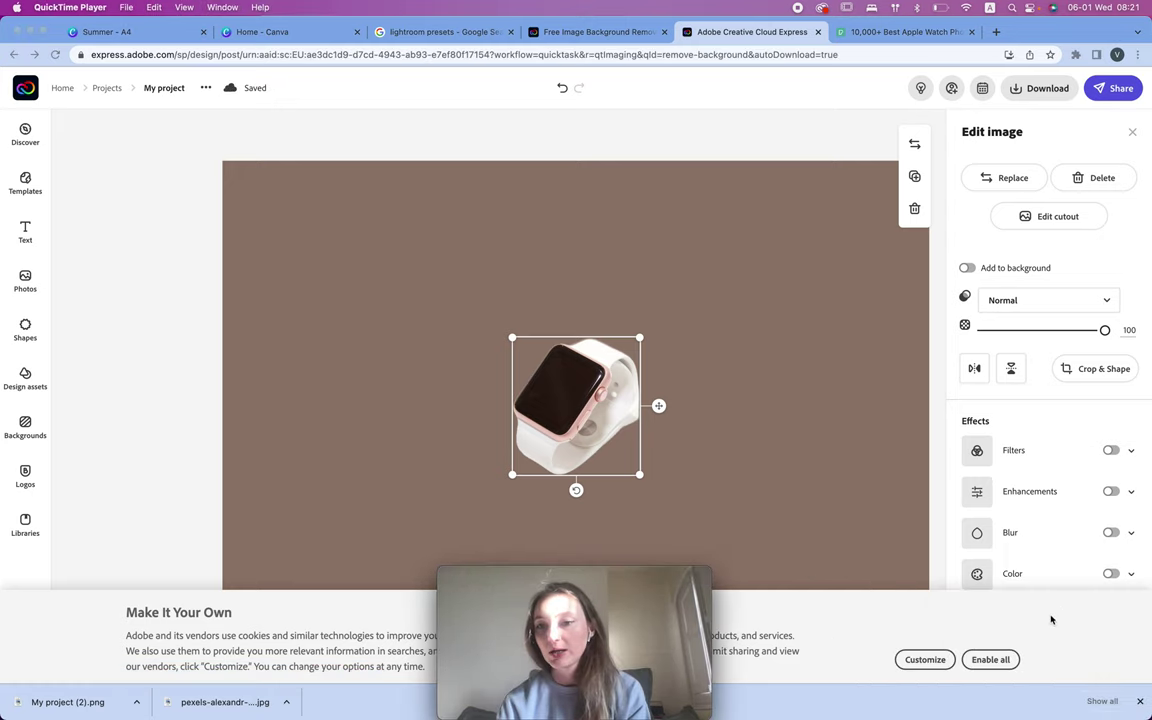
{"action": "left_click", "coordinate": [998, 662]}
{"action": "left_click", "coordinate": [992, 661]}
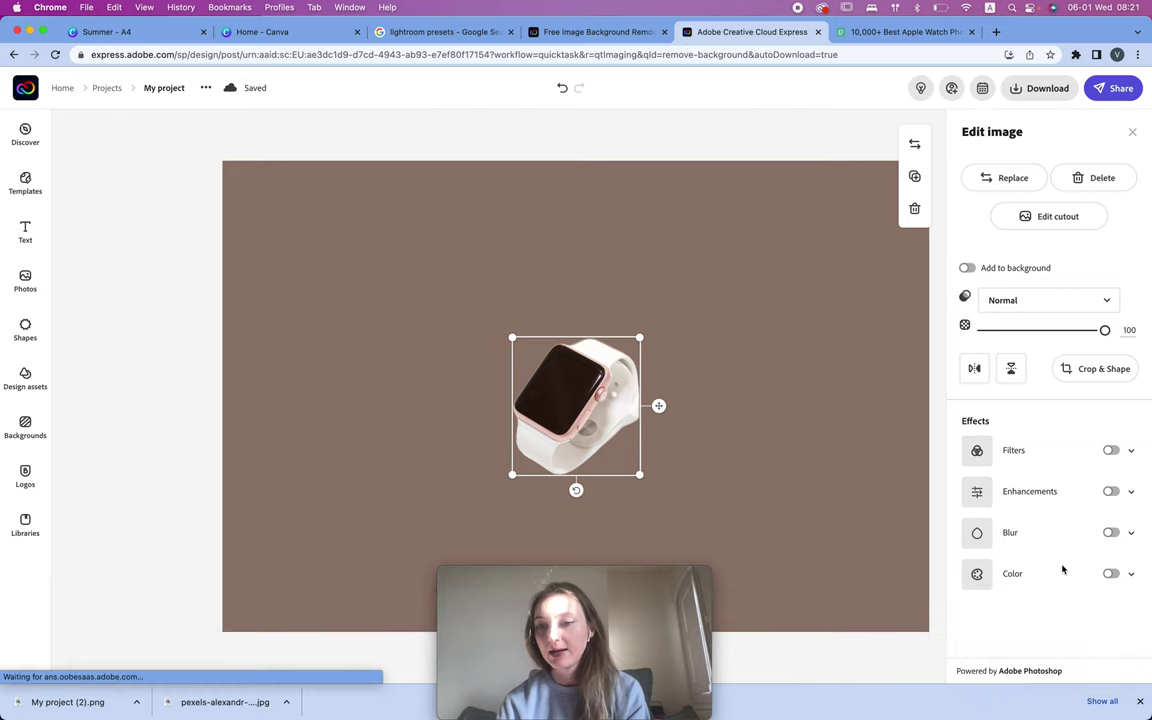
Step: Try a dark maroon Color effect and a Blur effect on the cut-out watch, turning each off again
{"action": "left_click", "coordinate": [1139, 702]}
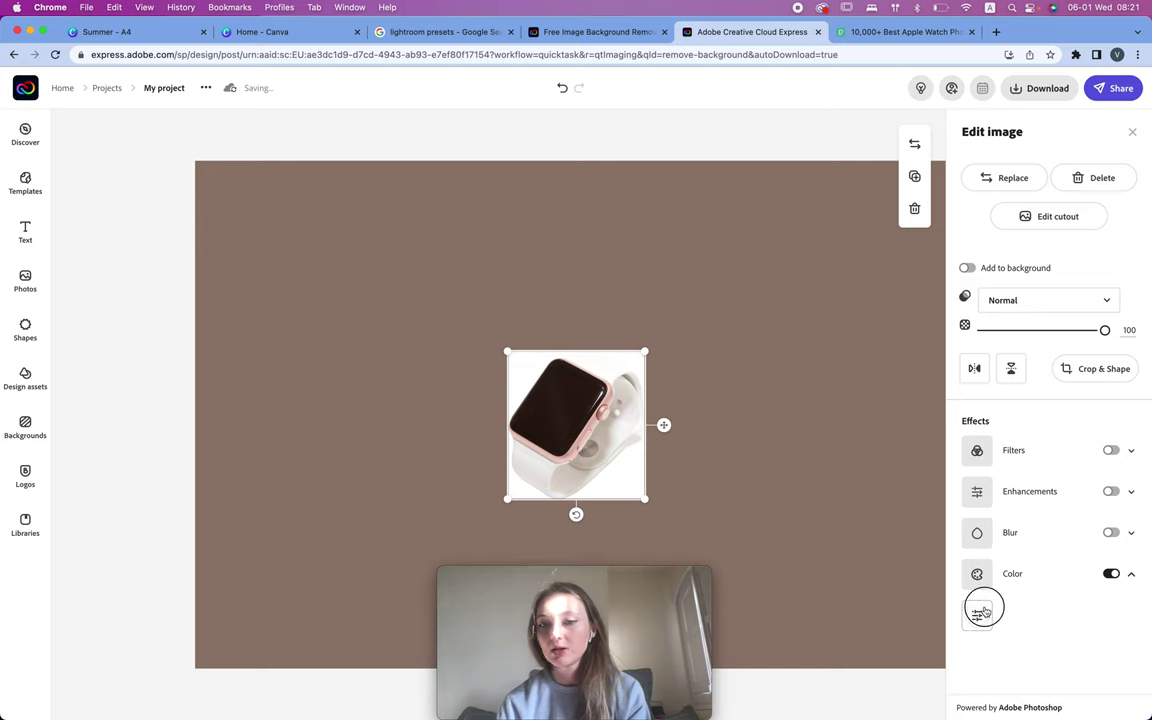
{"action": "left_click", "coordinate": [984, 611]}
{"action": "left_click", "coordinate": [1029, 527]}
{"action": "left_click", "coordinate": [1085, 600]}
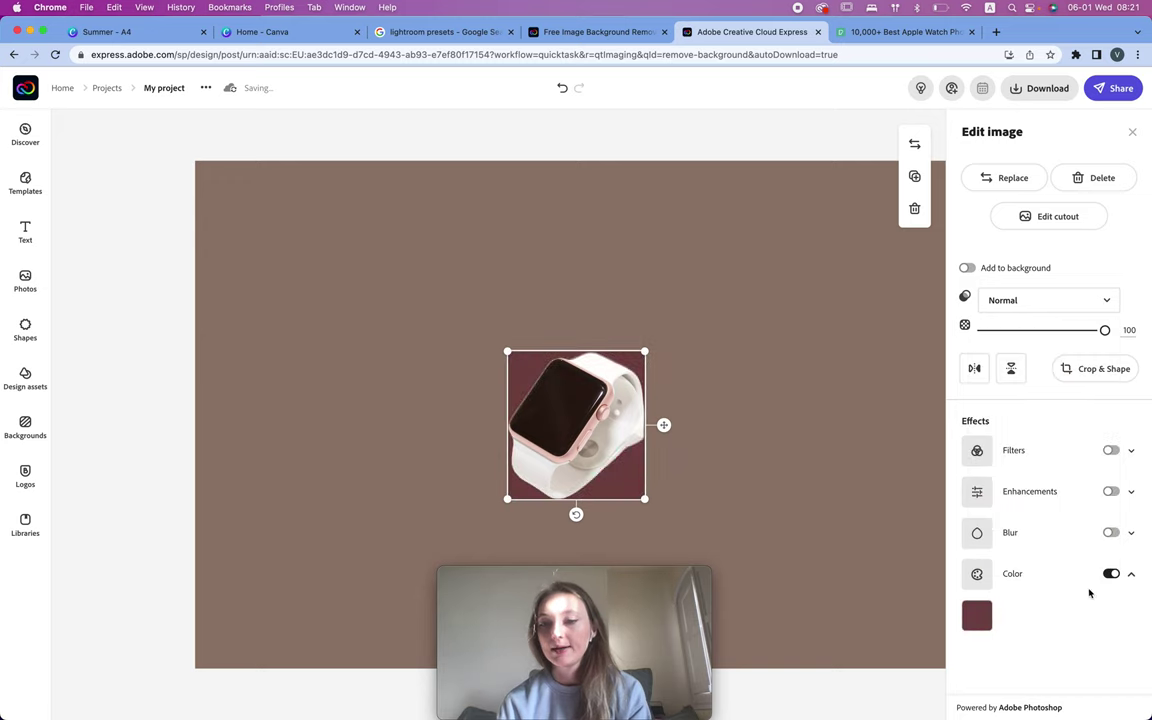
{"action": "left_click", "coordinate": [1110, 575]}
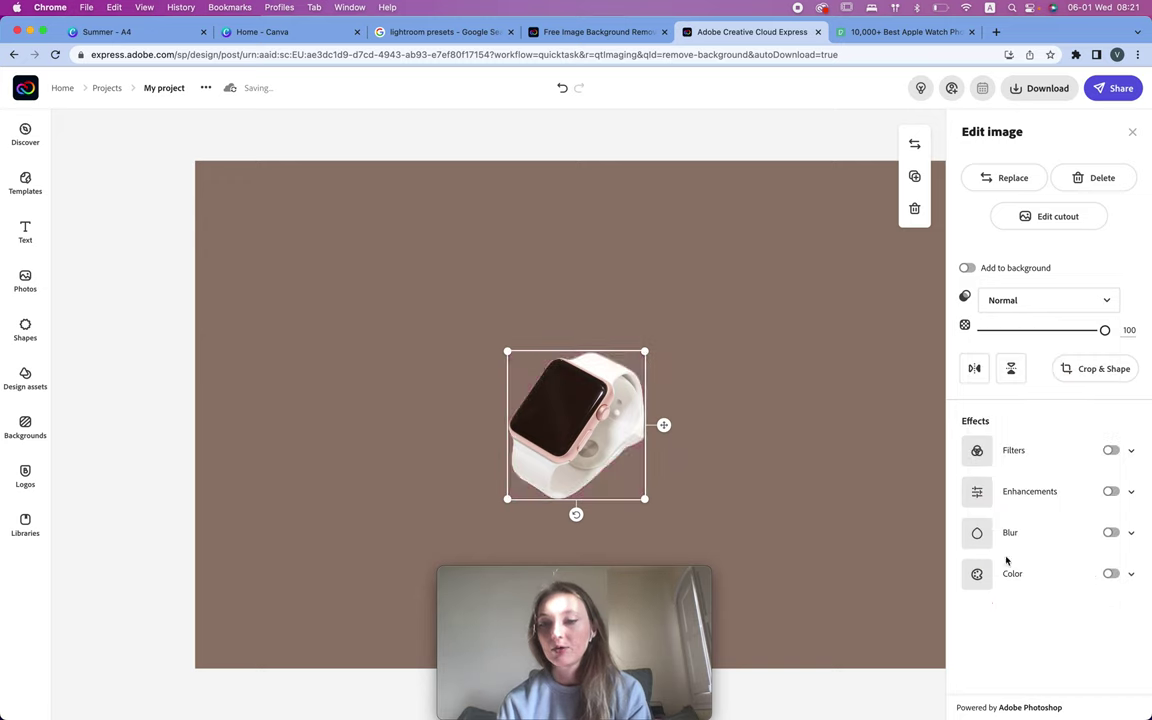
{"action": "left_click", "coordinate": [1112, 533]}
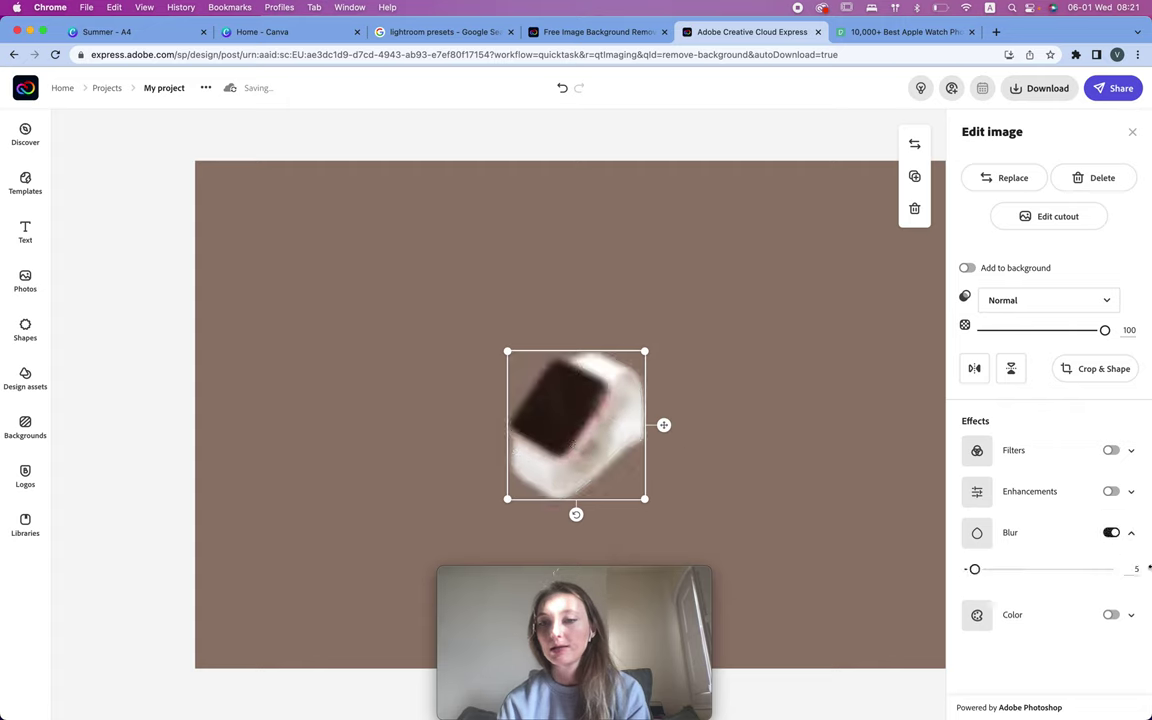
{"action": "left_click", "coordinate": [1110, 533]}
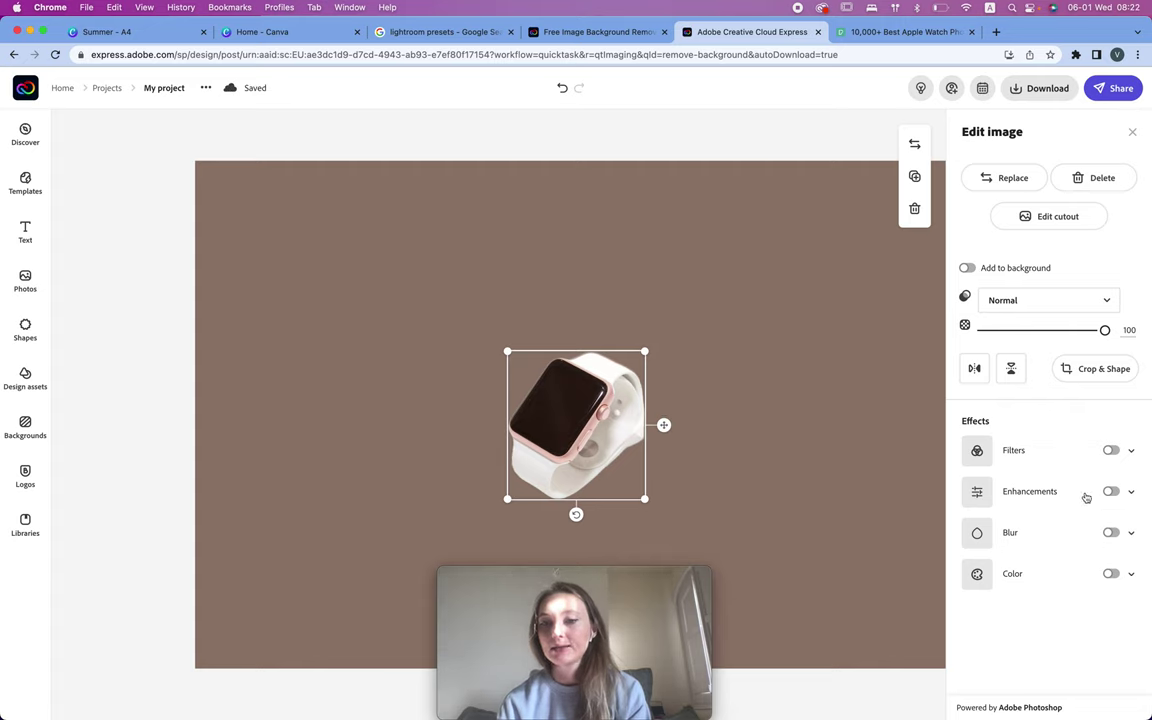
Step: Enhance the cut-out watch with contrast 30, saturation -71 and shadow 14
{"action": "left_click", "coordinate": [1131, 493]}
{"action": "left_click", "coordinate": [1095, 538]}
{"action": "scroll", "coordinate": [1095, 540], "scroll_direction": "down", "scroll_amount": 4}
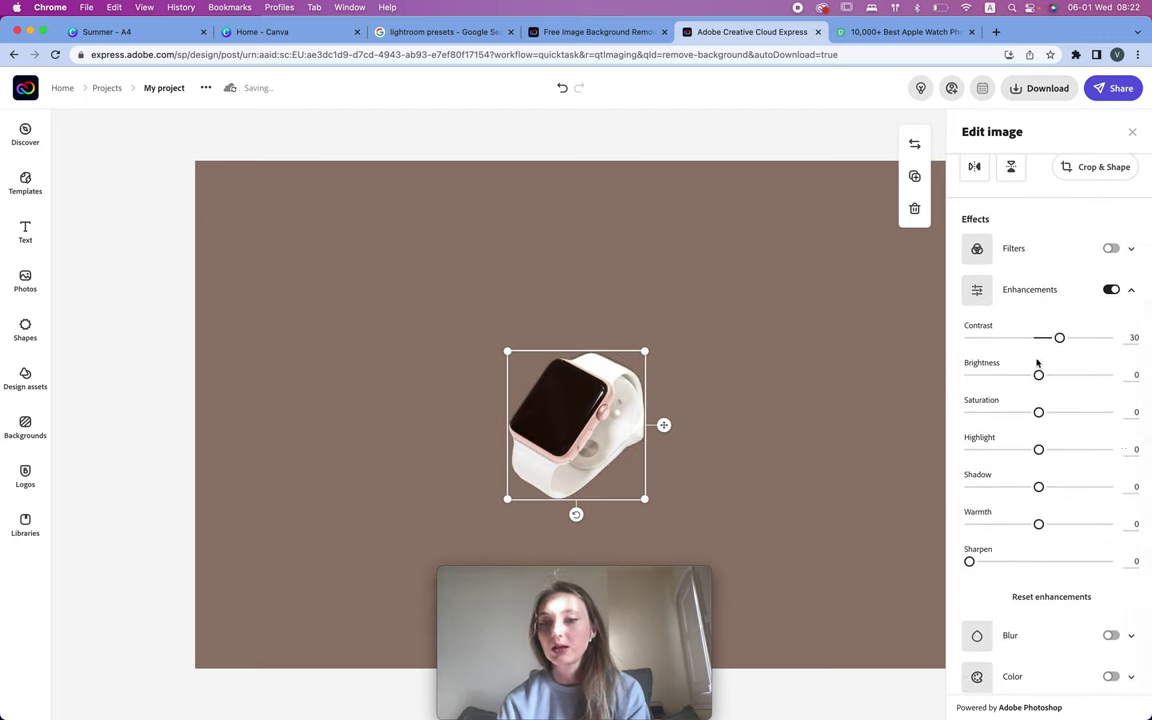
{"action": "left_click_drag", "start_coordinate": [1038, 413], "coordinate": [986, 398]}
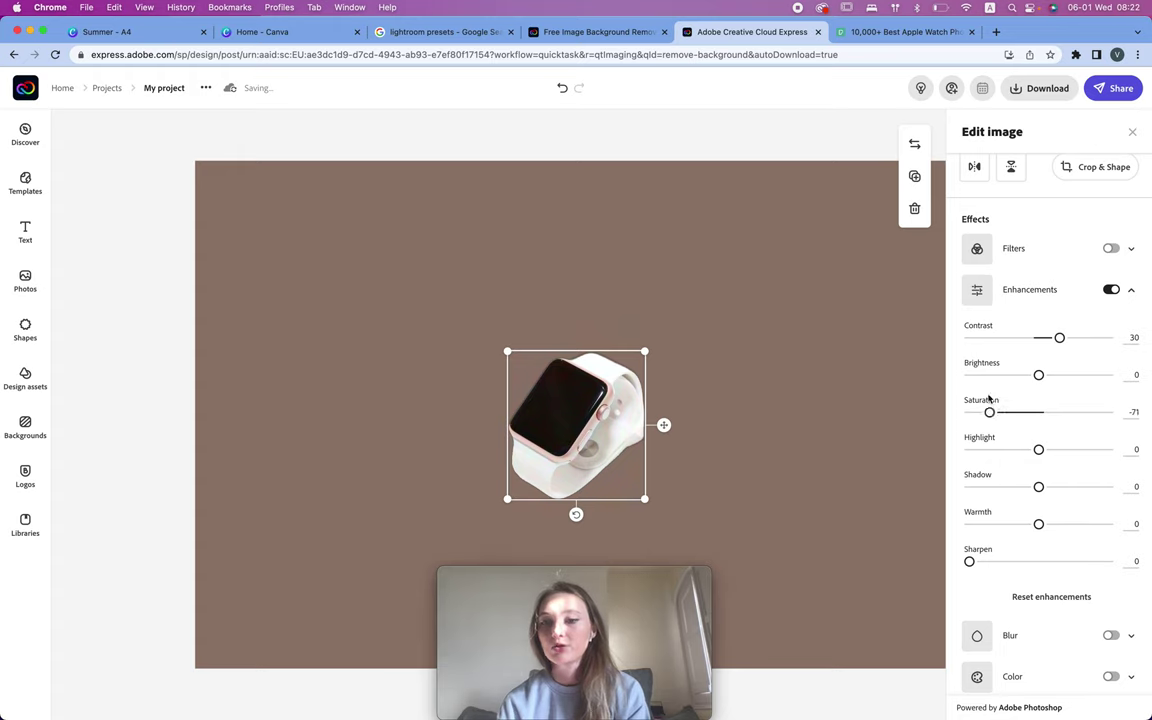
{"action": "left_click_drag", "start_coordinate": [1040, 488], "coordinate": [1048, 488]}
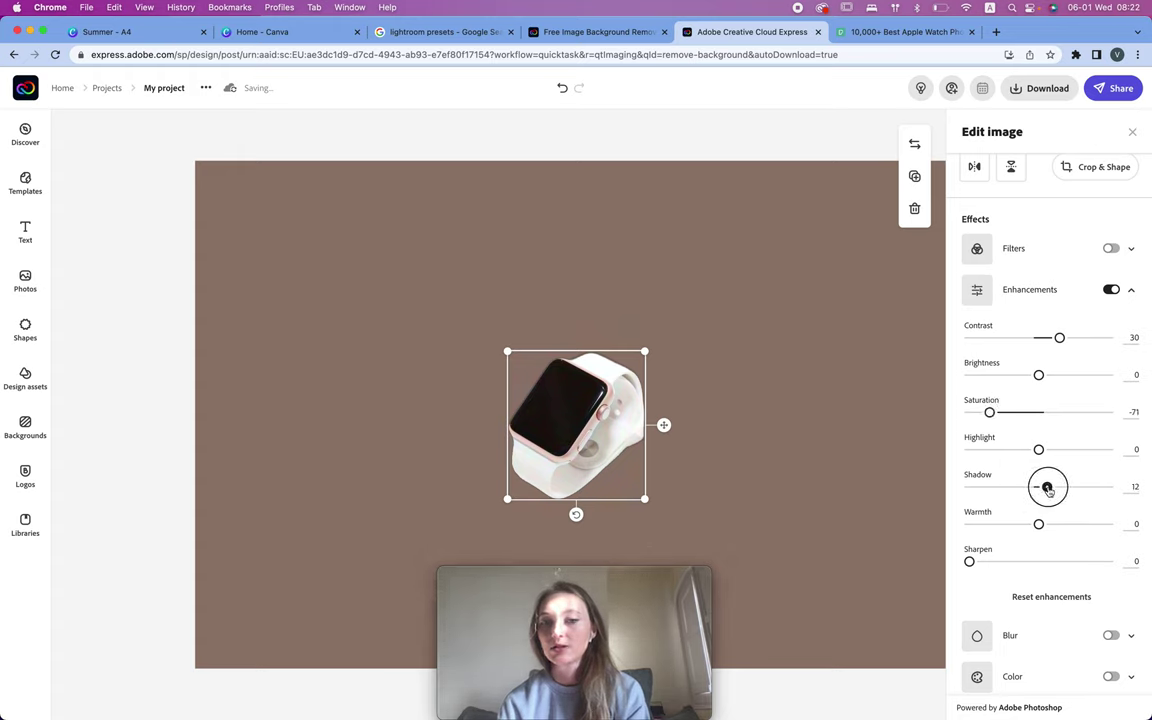
{"action": "scroll", "coordinate": [1034, 386], "scroll_direction": "up", "scroll_amount": 3}
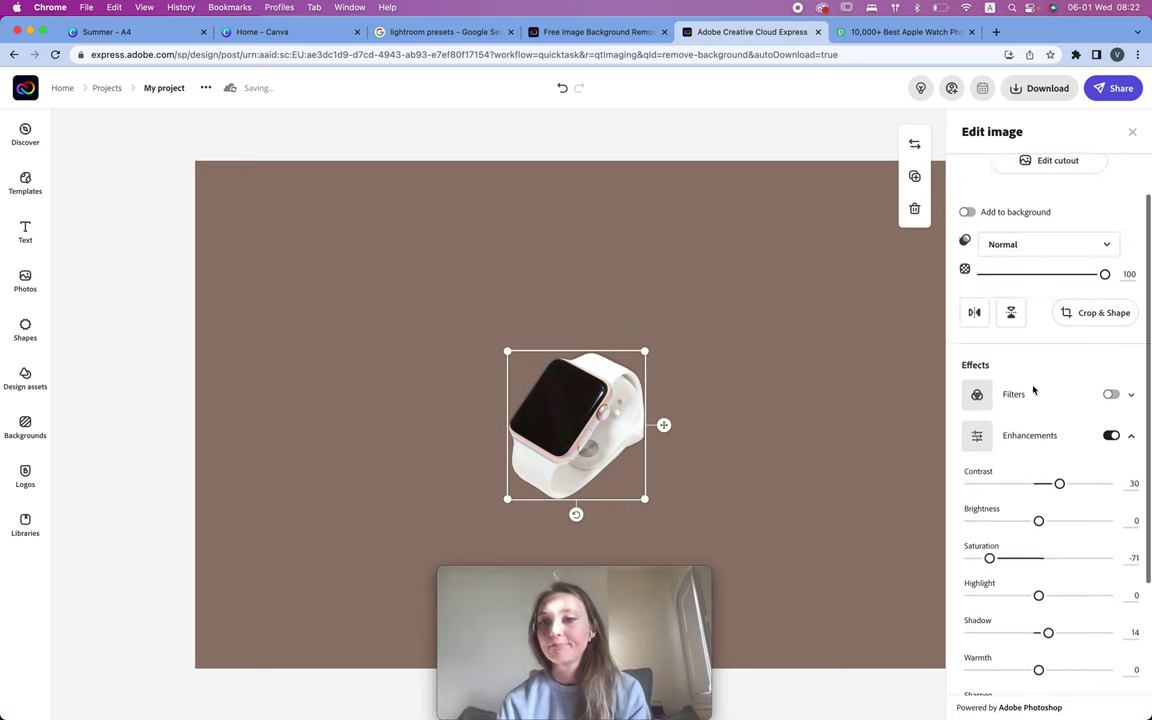
Step: Try a Duotone filter on the watch with lavender #9BA3F2 shadows and off-white #EEEAE7 highlights
{"action": "left_click", "coordinate": [1112, 400]}
{"action": "scroll", "coordinate": [1082, 443], "scroll_direction": "down", "scroll_amount": 6}
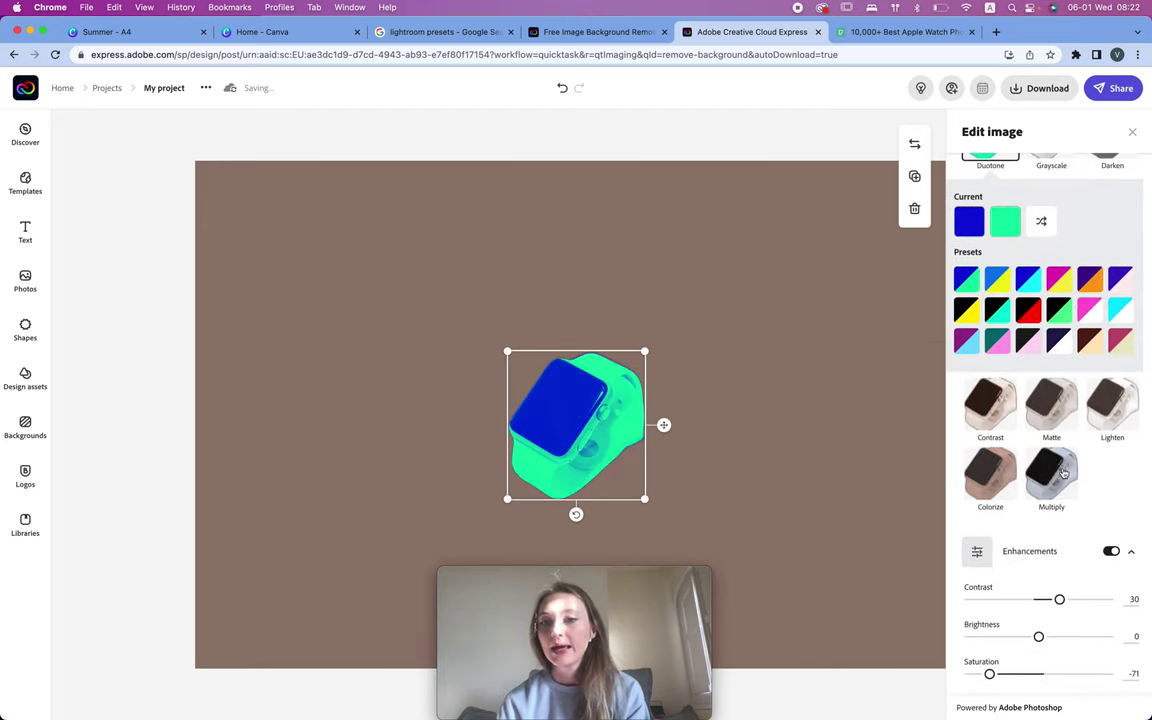
{"action": "scroll", "coordinate": [1062, 583], "scroll_direction": "up", "scroll_amount": 7}
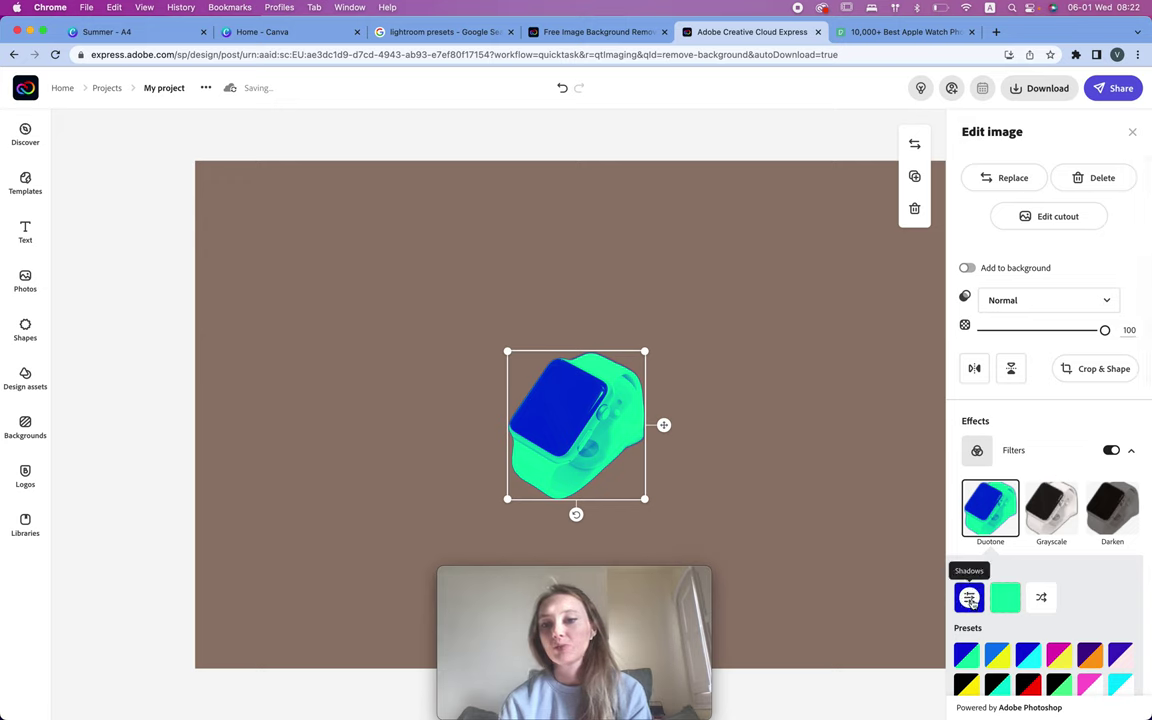
{"action": "left_click", "coordinate": [970, 598]}
{"action": "left_click", "coordinate": [1025, 481]}
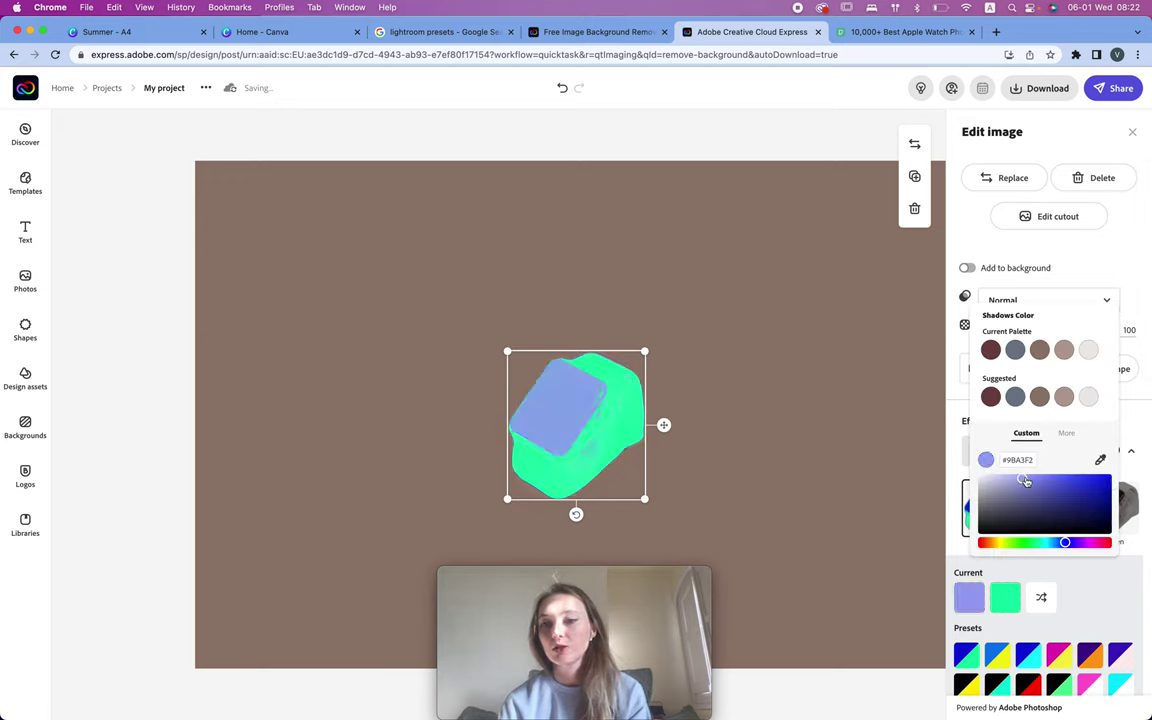
{"action": "left_click", "coordinate": [1015, 586]}
{"action": "left_click", "coordinate": [1085, 356]}
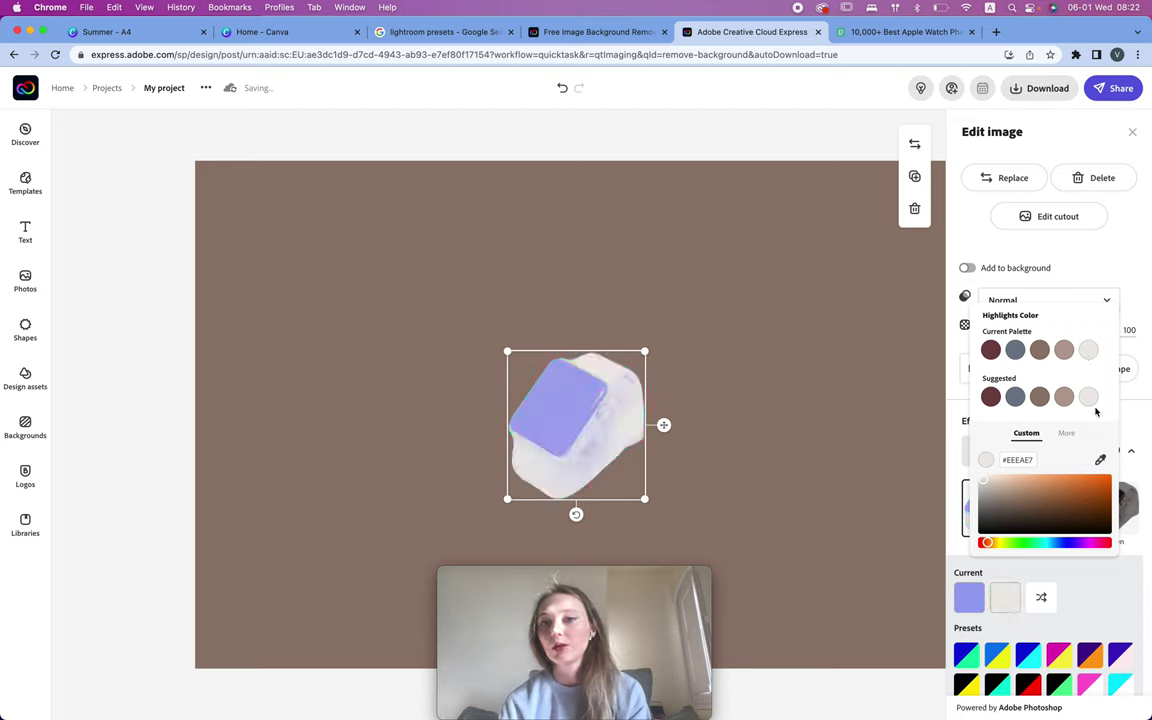
{"action": "left_click", "coordinate": [1132, 260]}
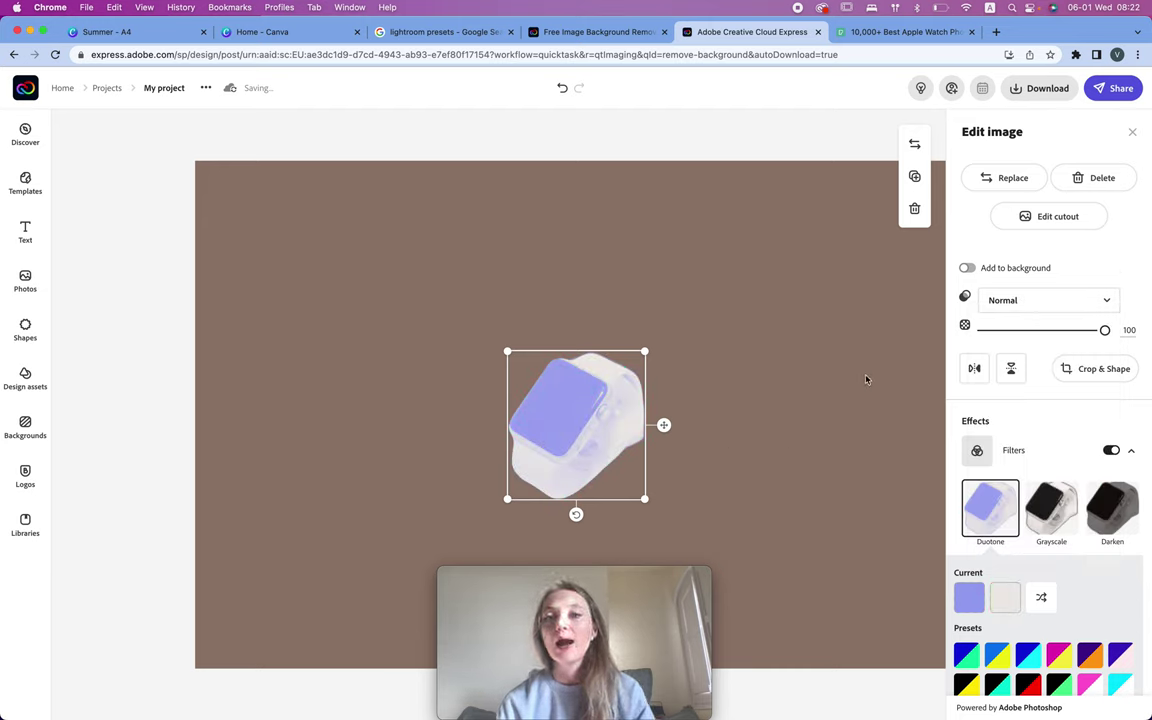
Step: Browse the Adobe Express templates and undo the filter and enhancement changes made to the watch
{"action": "key", "text": "super+z"}
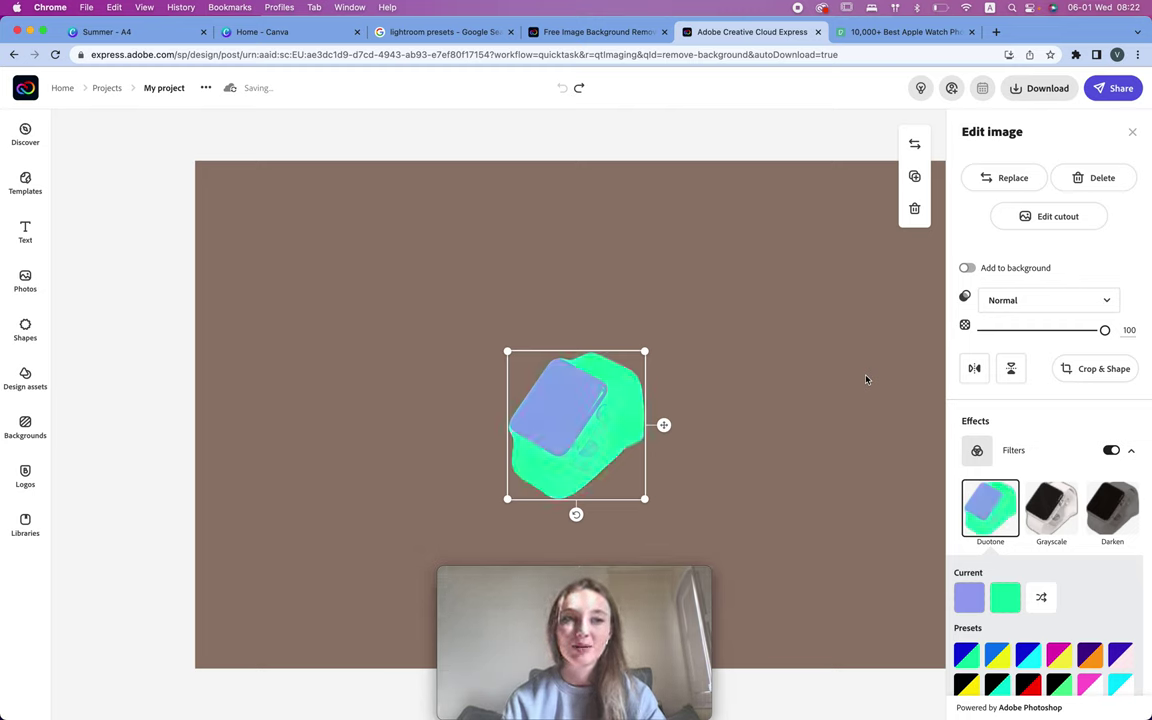
{"action": "left_click", "coordinate": [26, 180]}
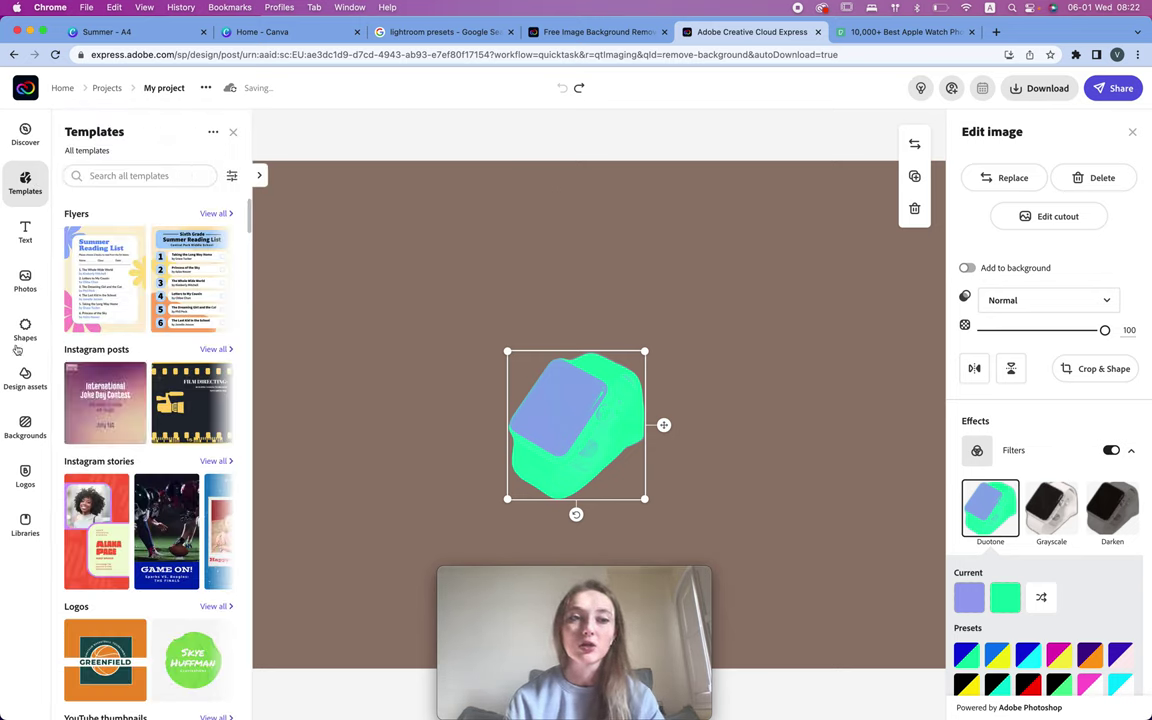
{"action": "scroll", "coordinate": [160, 372], "scroll_direction": "down", "scroll_amount": 10}
{"action": "scroll", "coordinate": [158, 385], "scroll_direction": "down", "scroll_amount": 3}
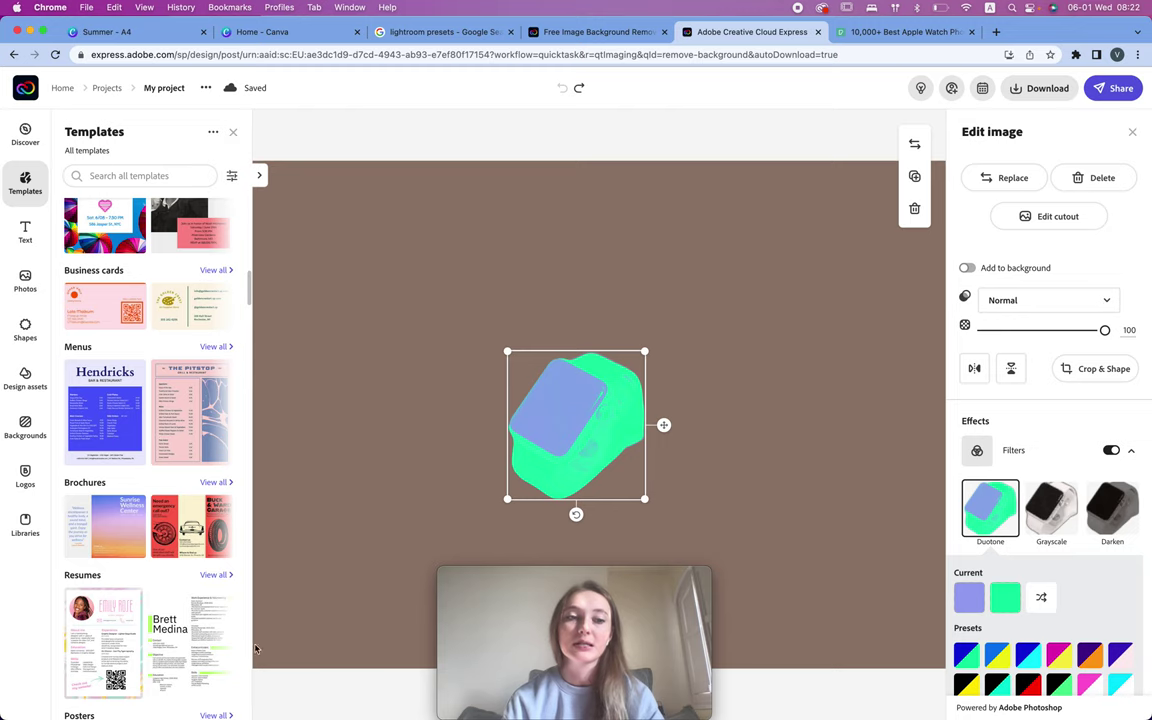
{"action": "left_click", "coordinate": [766, 406]}
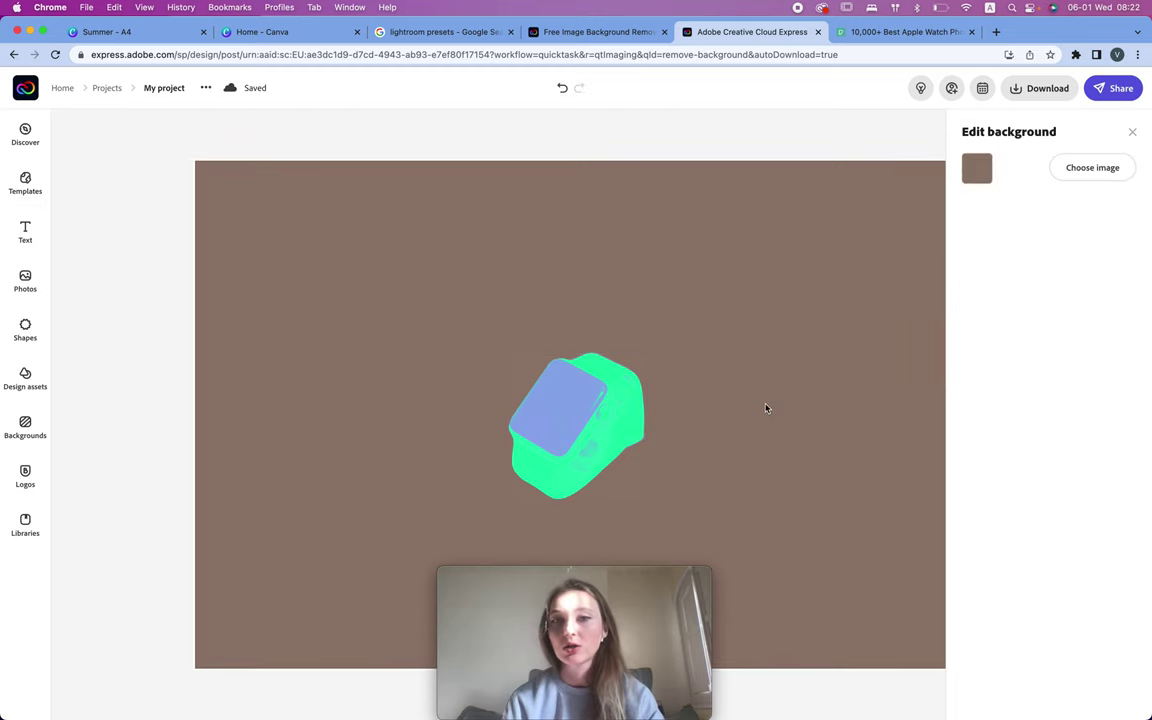
{"action": "key", "text": "super+z"}
{"action": "key", "text": "super+z"}
{"action": "key", "text": "super+z"}
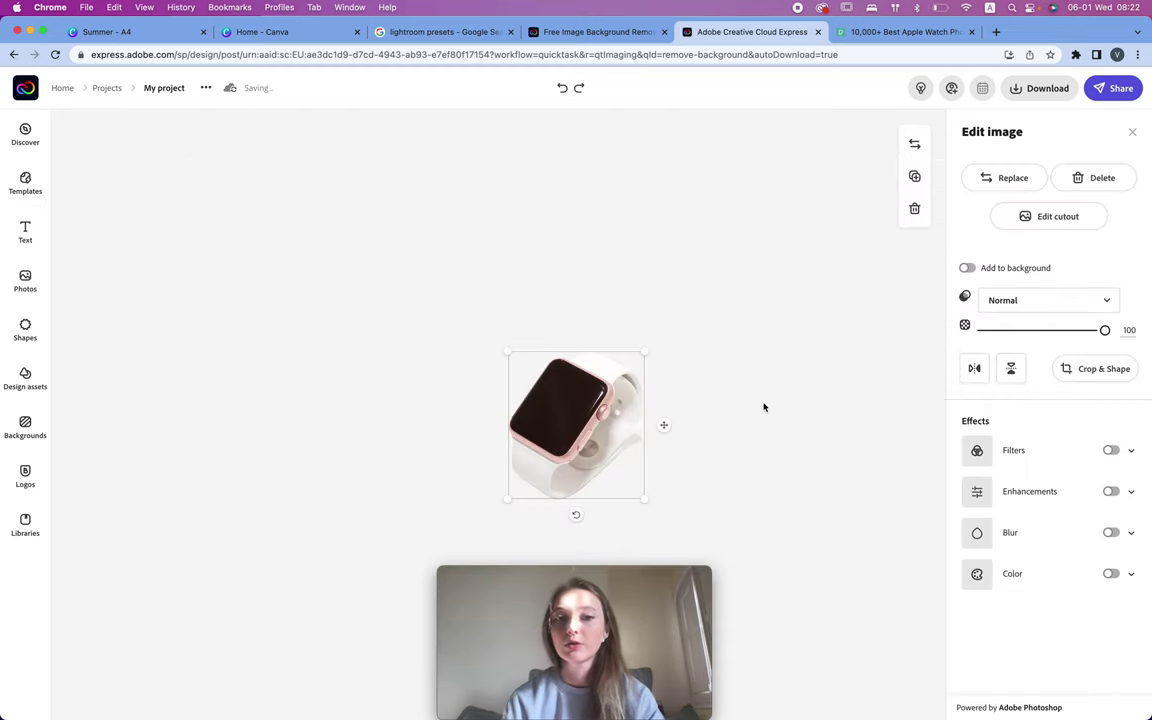
Step: Move the cut-out watch near the upper middle of the canvas and download it as a transparent PNG
{"action": "left_click_drag", "start_coordinate": [561, 404], "coordinate": [621, 289]}
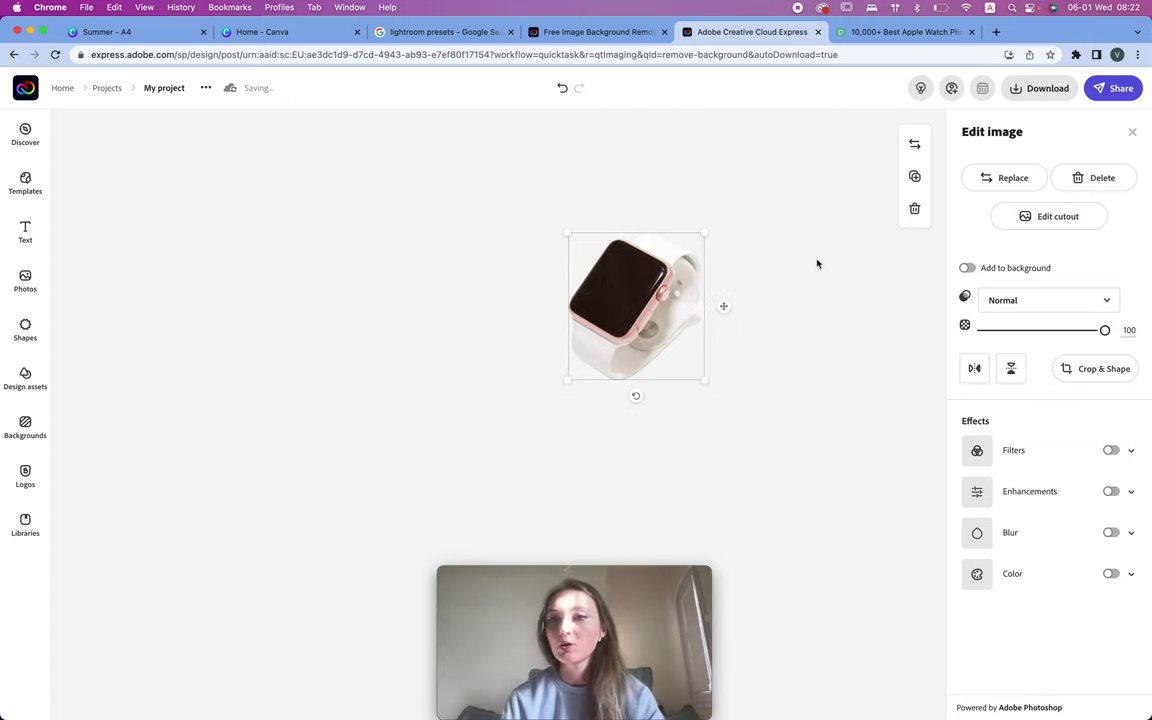
{"action": "left_click", "coordinate": [1045, 99]}
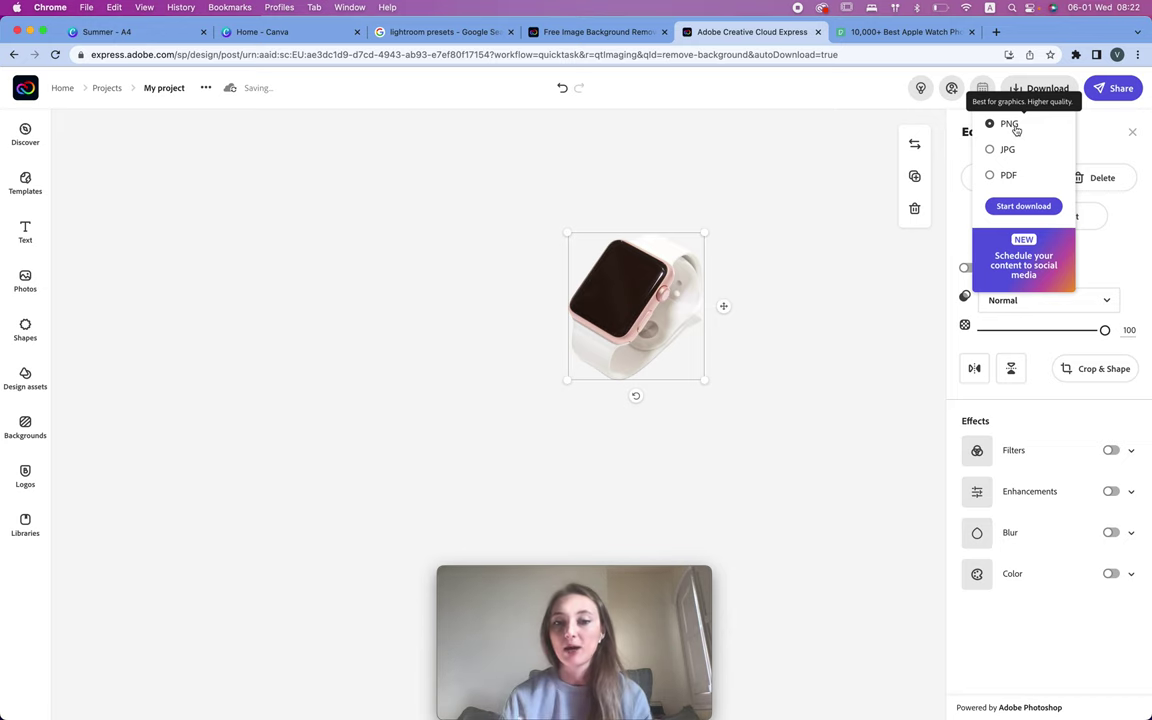
{"action": "left_click", "coordinate": [1023, 206]}
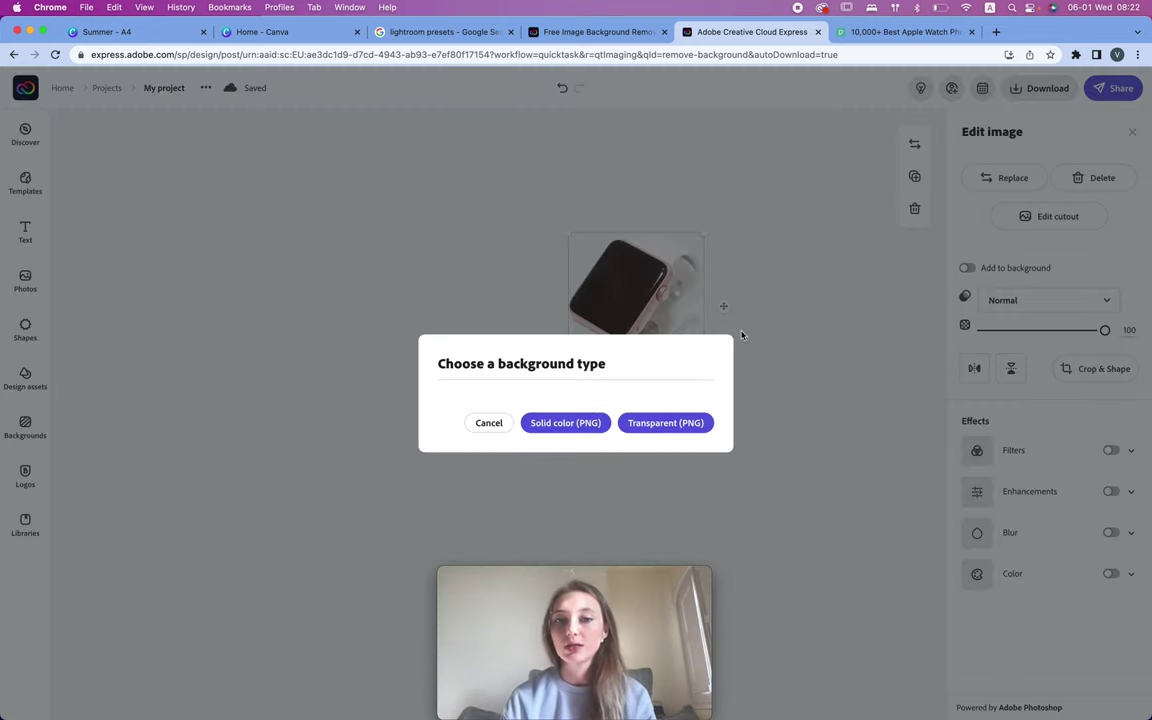
{"action": "left_click", "coordinate": [666, 423]}
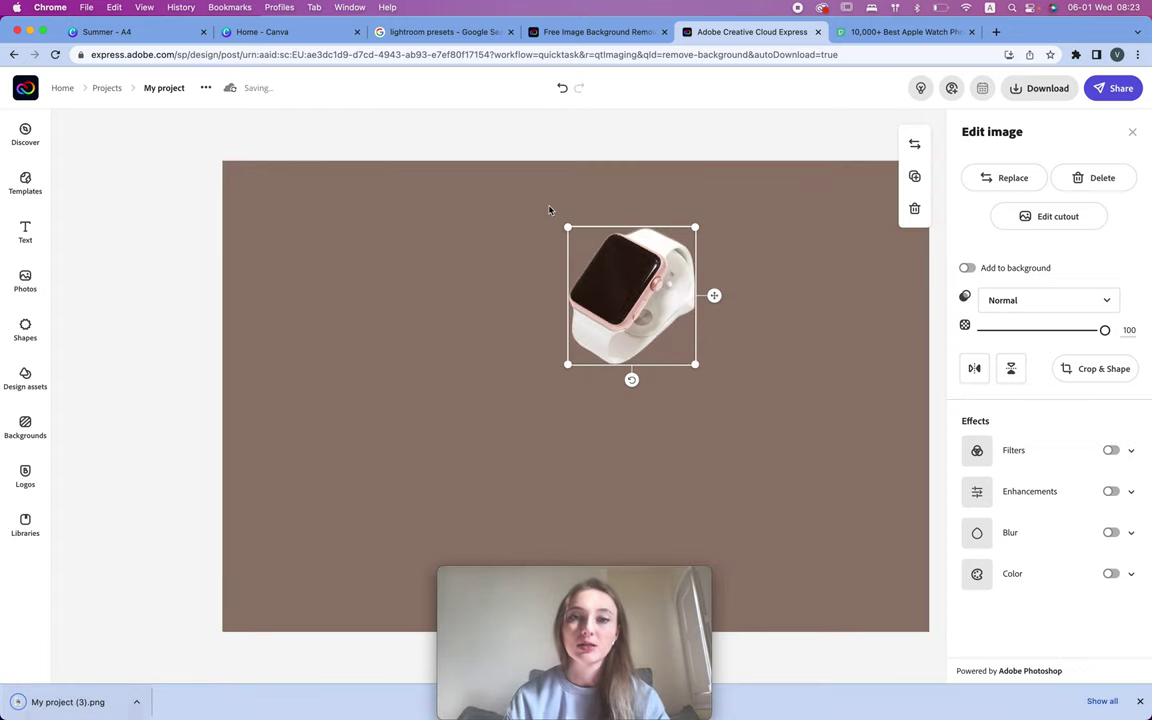
Step: Switch to the Summer design in Canva and upload the downloaded My project (3).png
{"action": "left_click", "coordinate": [296, 37]}
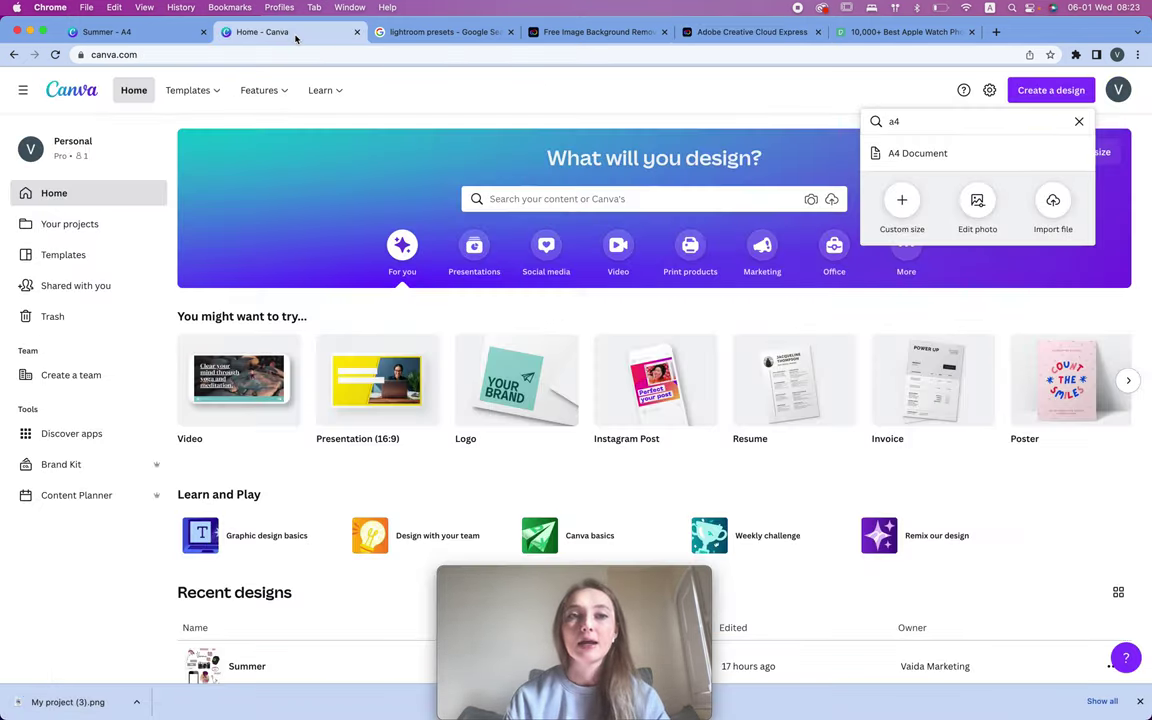
{"action": "left_click", "coordinate": [168, 33]}
{"action": "left_click_drag", "start_coordinate": [67, 701], "coordinate": [694, 484]}
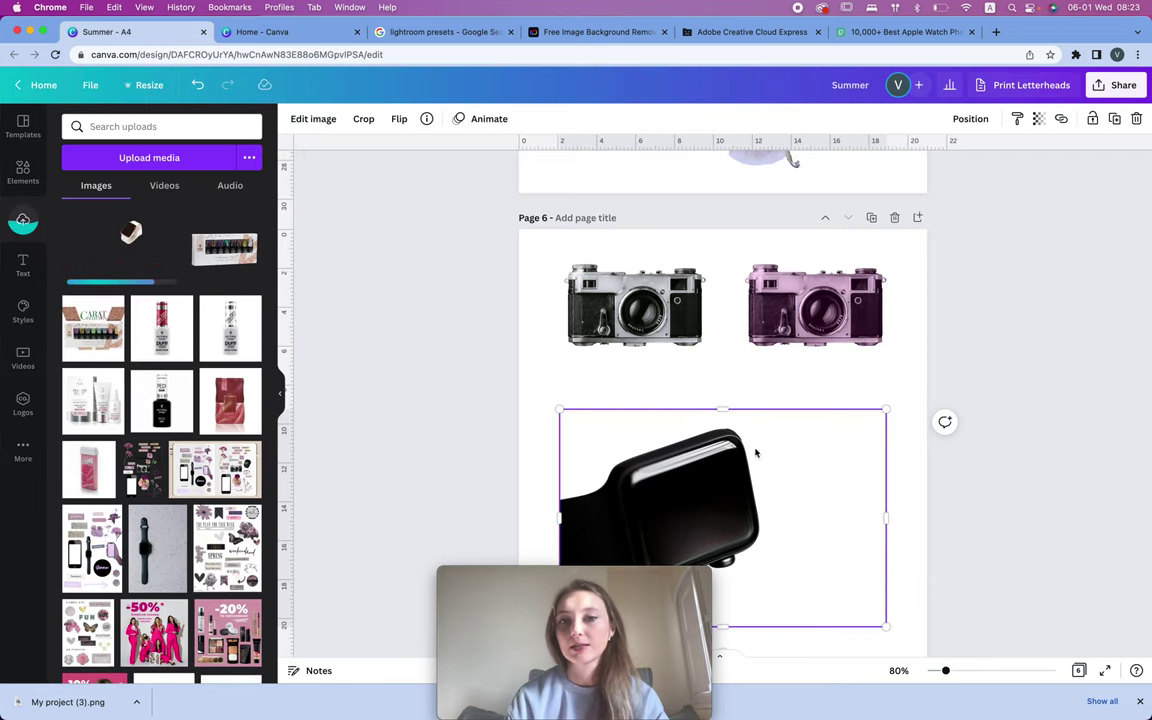
{"action": "mouse_move", "coordinate": [541, 598]}
{"action": "left_click_drag", "start_coordinate": [529, 580], "coordinate": [966, 532]}
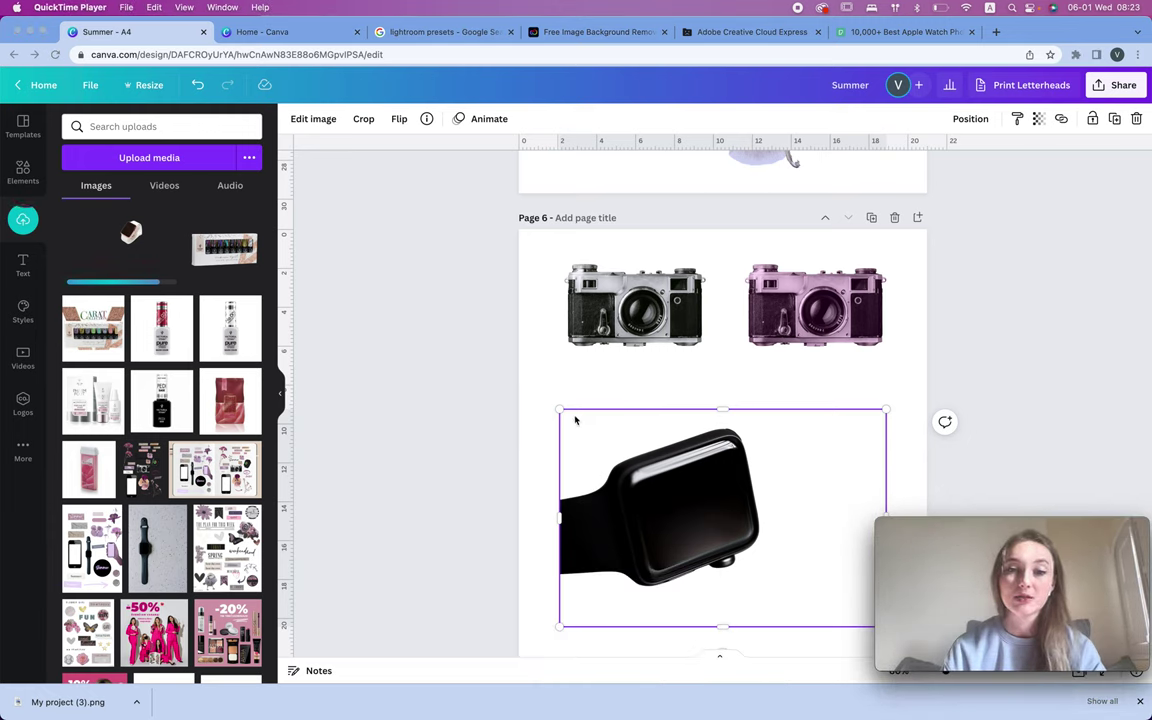
Step: Replace the black watch on page 6 with the uploaded rose-gold watch, enlarged below the grey camera
{"action": "left_click", "coordinate": [735, 468]}
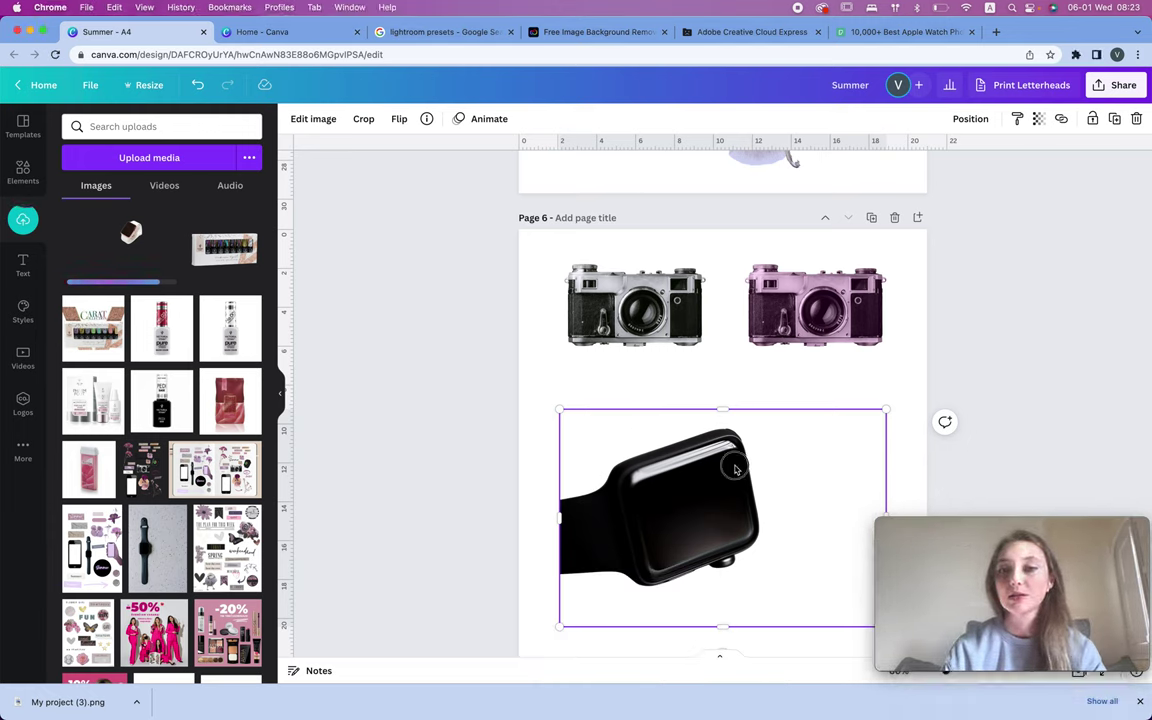
{"action": "key", "text": "BackSpace"}
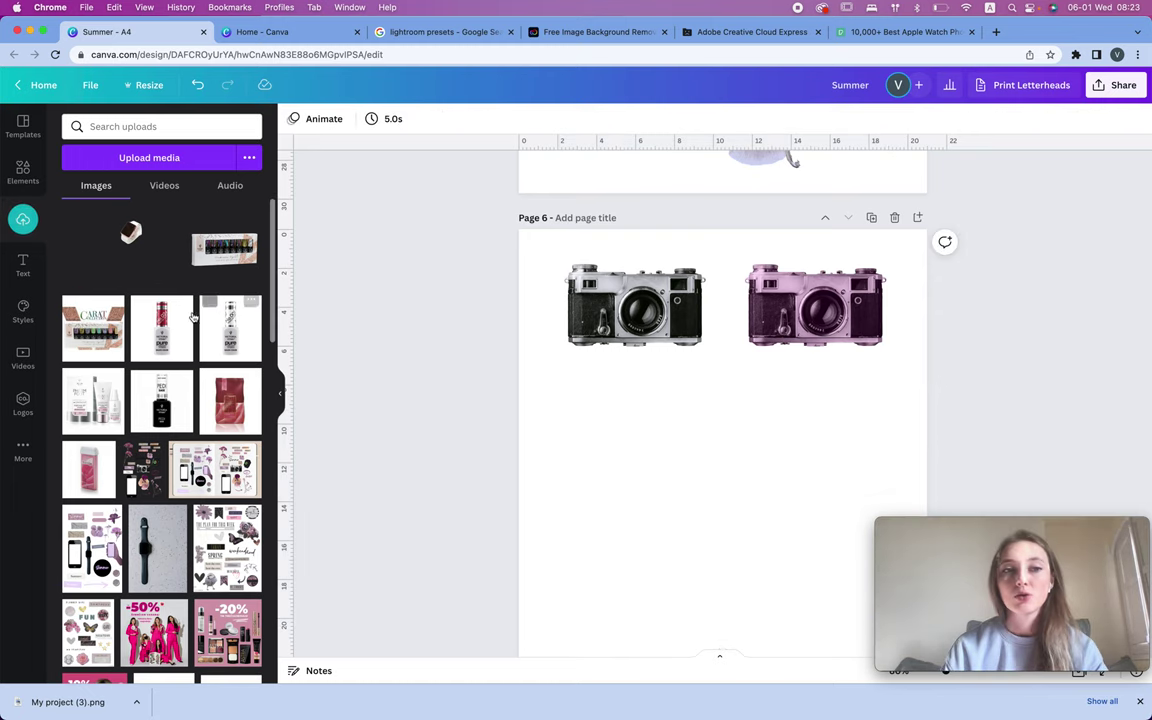
{"action": "left_click", "coordinate": [141, 243]}
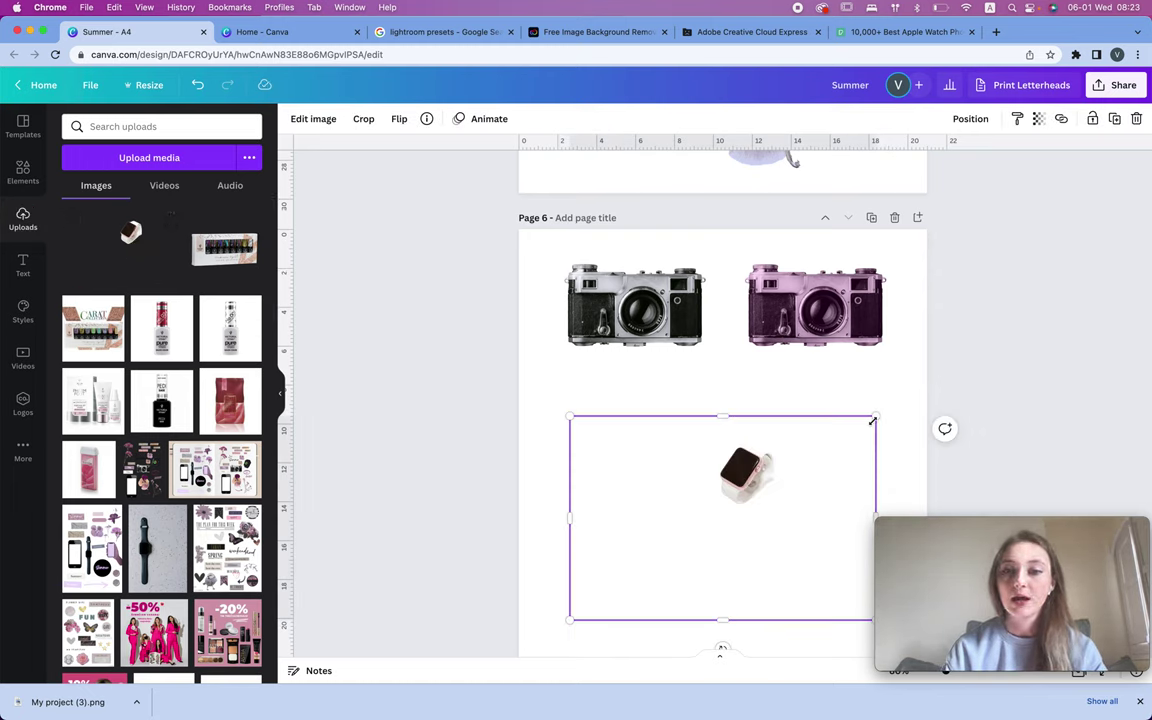
{"action": "left_click_drag", "start_coordinate": [889, 418], "coordinate": [703, 477]}
{"action": "left_click", "coordinate": [1021, 408]}
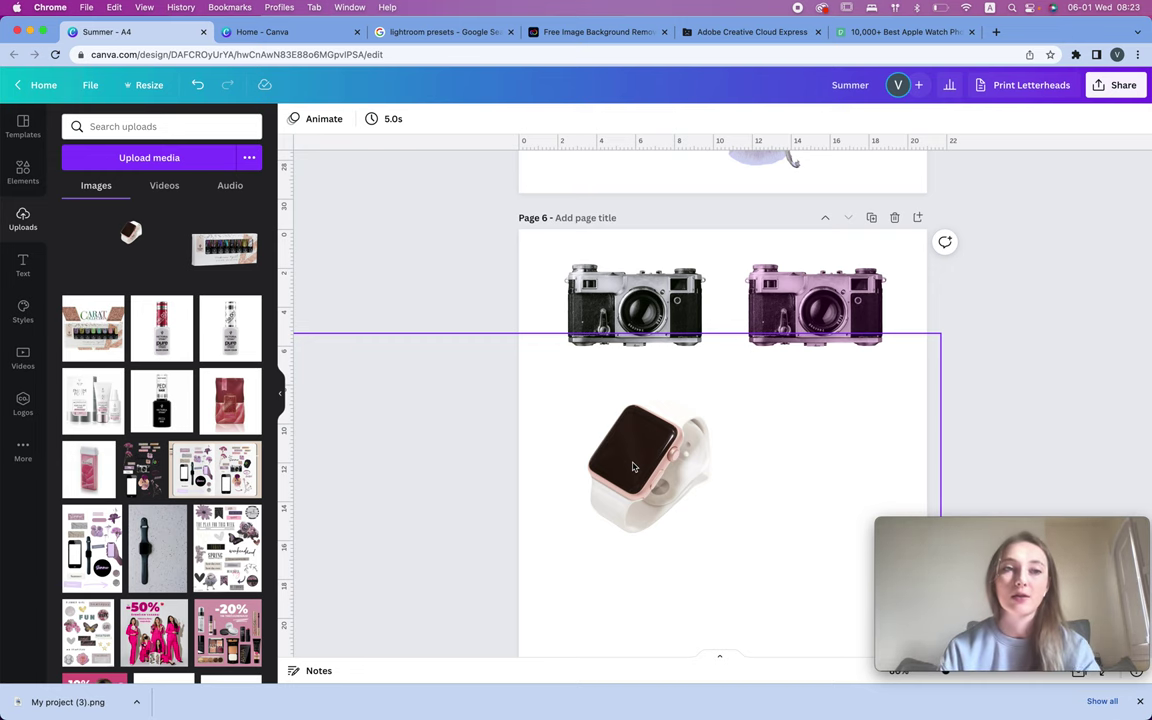
Step: Go back through the pages to page 1 and examine its lettering stickers, including the Coffee and Summer texts
{"action": "left_click", "coordinate": [10, 128]}
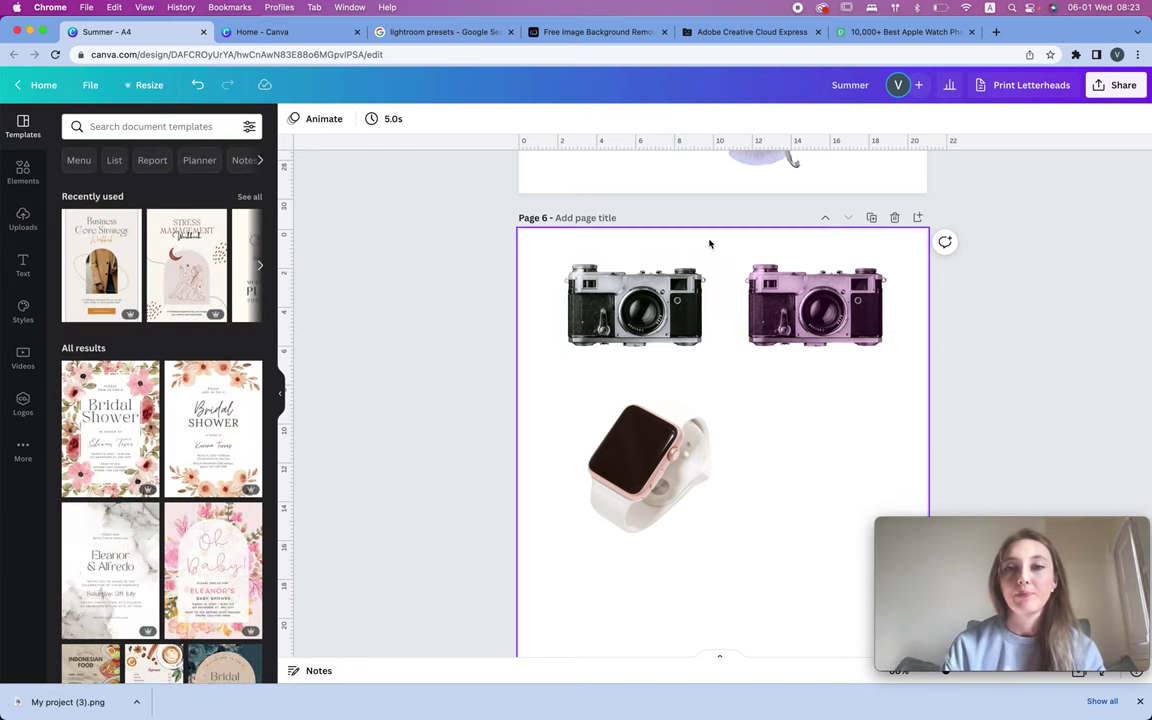
{"action": "scroll", "coordinate": [709, 243], "scroll_direction": "up", "scroll_amount": 10}
{"action": "scroll", "coordinate": [709, 243], "scroll_direction": "up", "scroll_amount": 15}
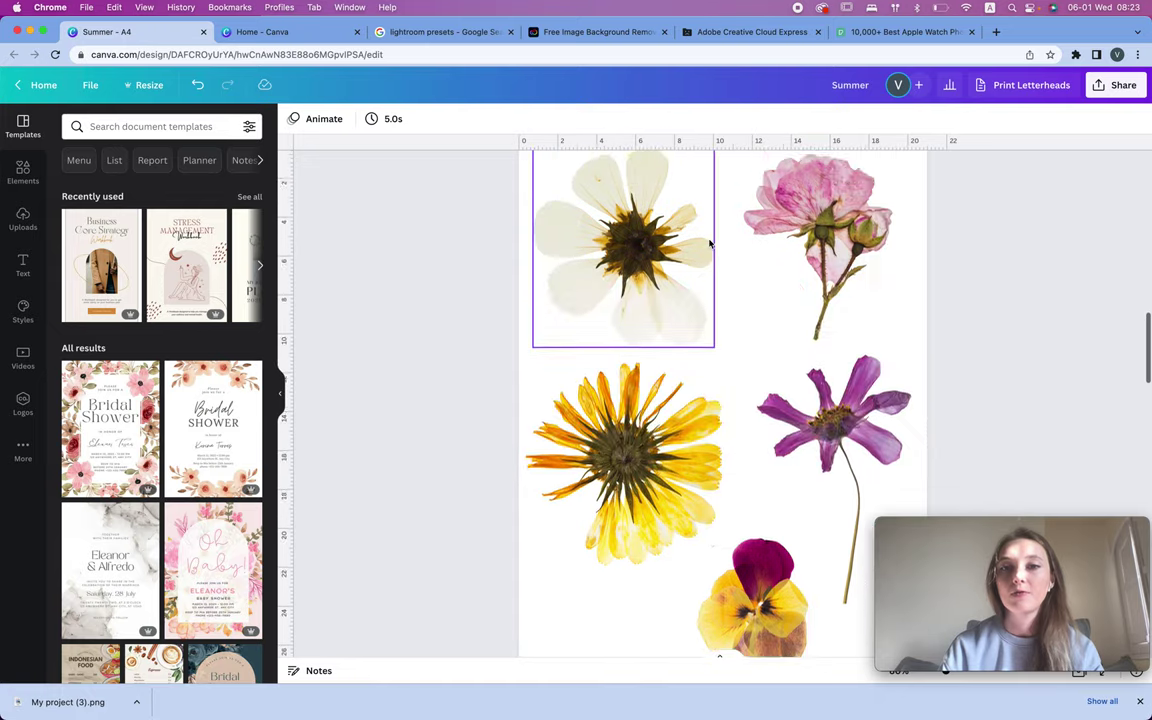
{"action": "scroll", "coordinate": [709, 243], "scroll_direction": "up", "scroll_amount": 5}
{"action": "scroll", "coordinate": [633, 325], "scroll_direction": "down", "scroll_amount": 4}
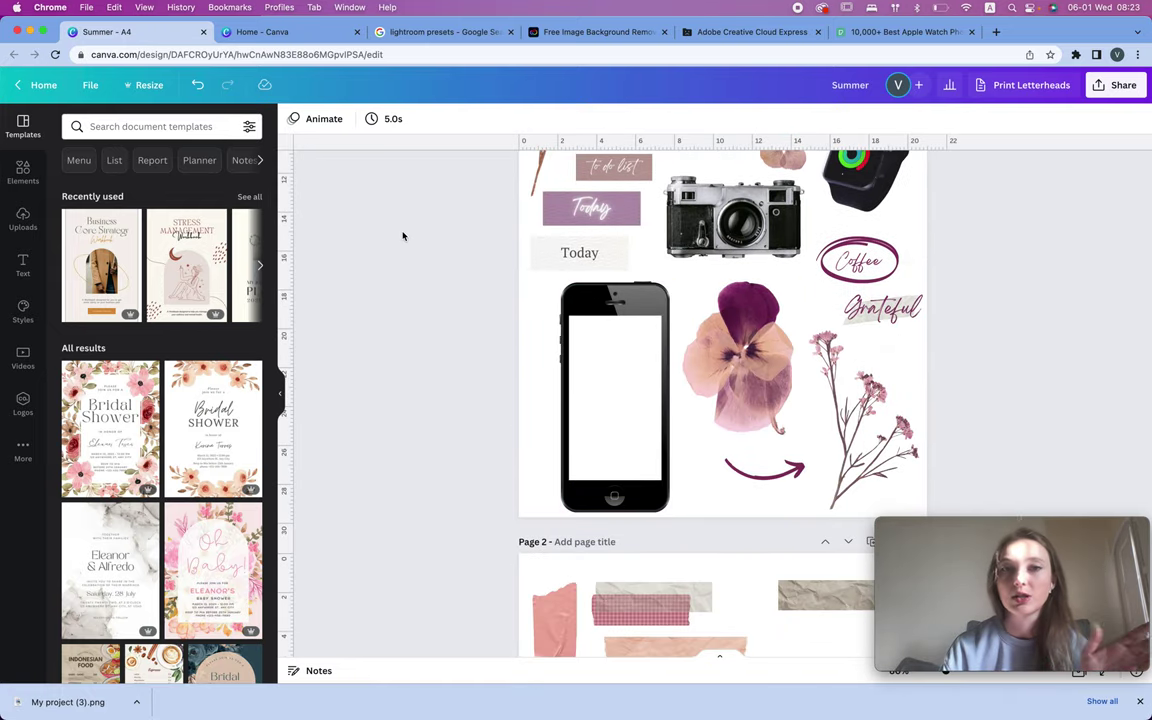
{"action": "scroll", "coordinate": [623, 287], "scroll_direction": "up", "scroll_amount": 3}
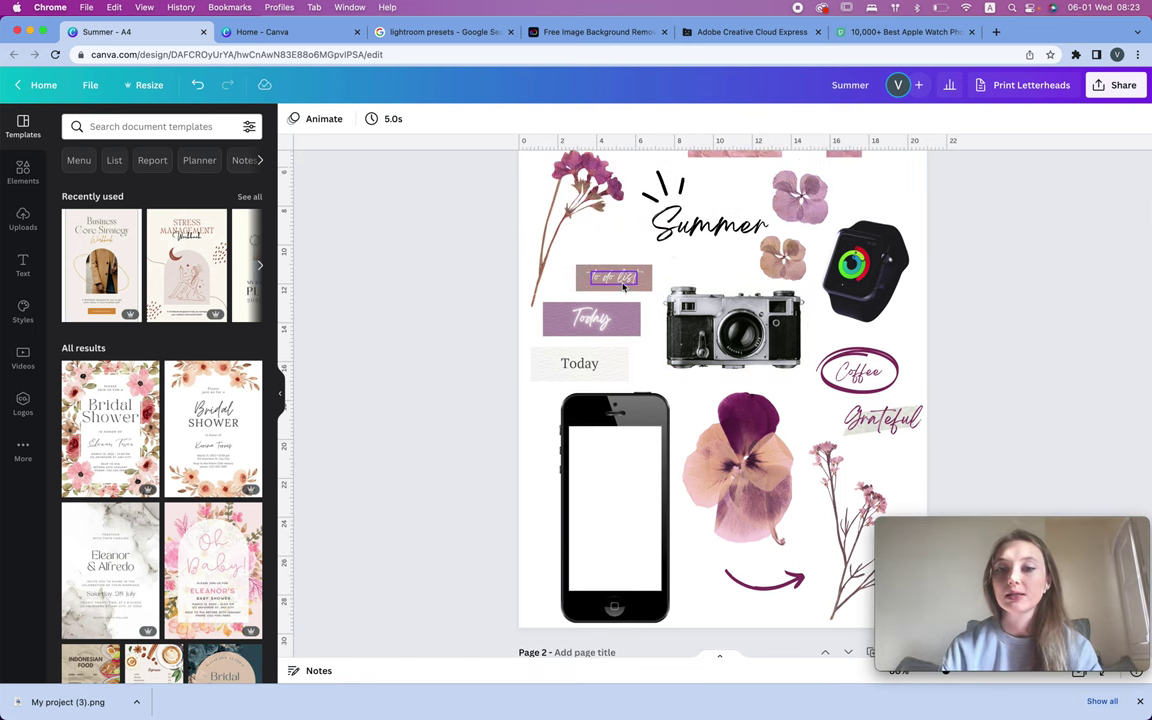
{"action": "left_click", "coordinate": [857, 373]}
{"action": "left_click", "coordinate": [703, 229]}
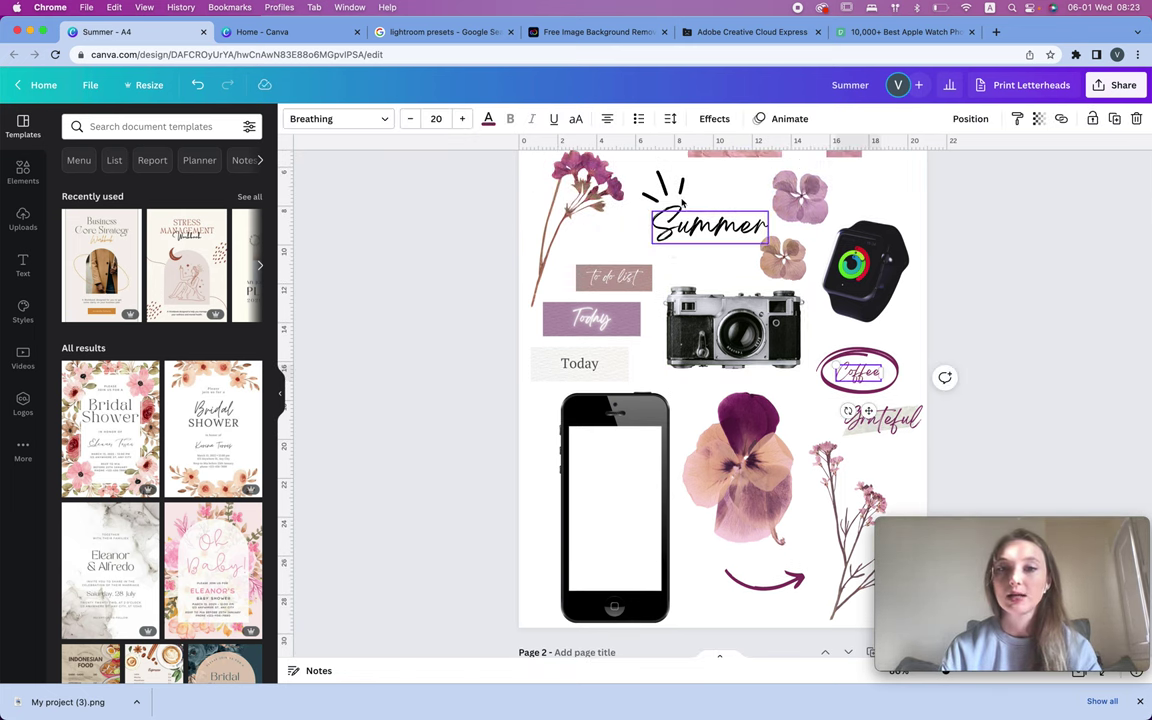
Step: Add a blank page 7 after page 6, paste the Summer lettering on it and enlarge it to size 107
{"action": "scroll", "coordinate": [686, 267], "scroll_direction": "down", "scroll_amount": 15}
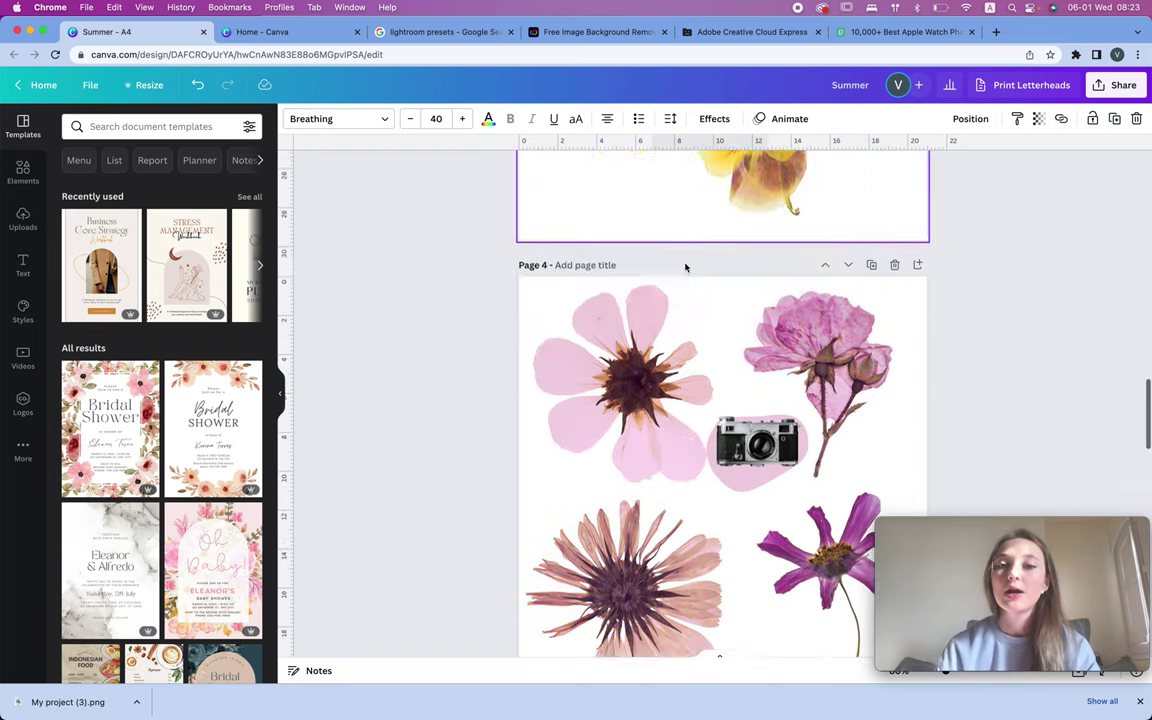
{"action": "scroll", "coordinate": [787, 260], "scroll_direction": "up", "scroll_amount": 3}
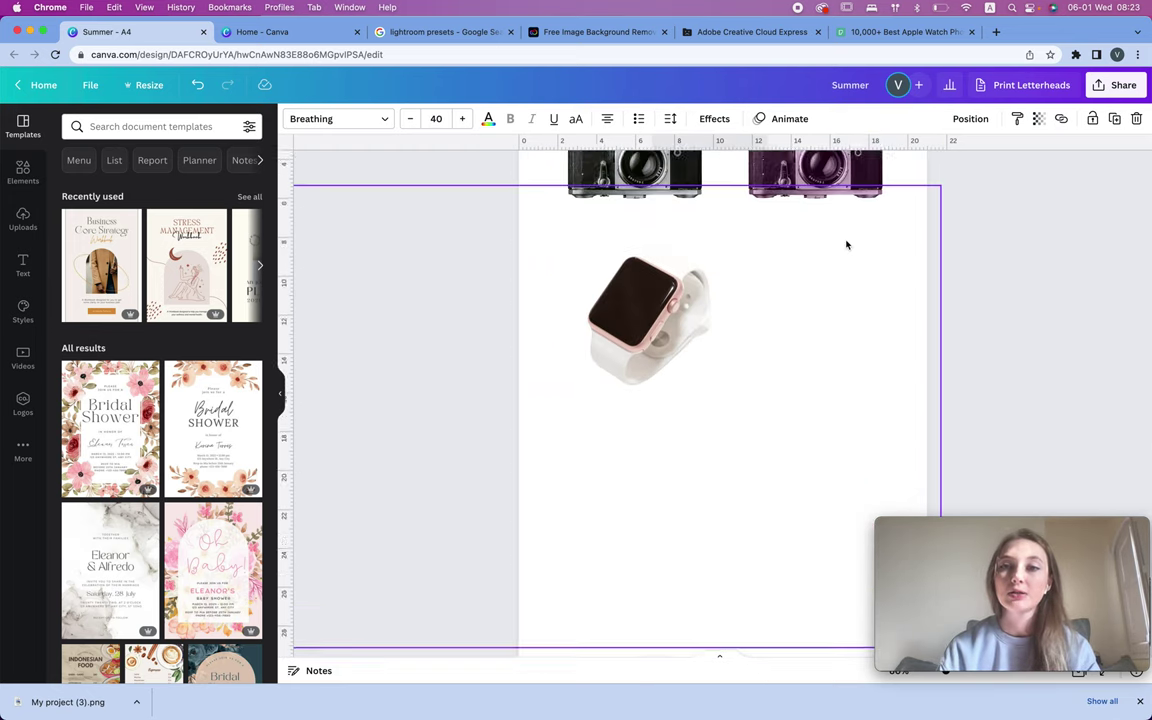
{"action": "left_click", "coordinate": [918, 162]}
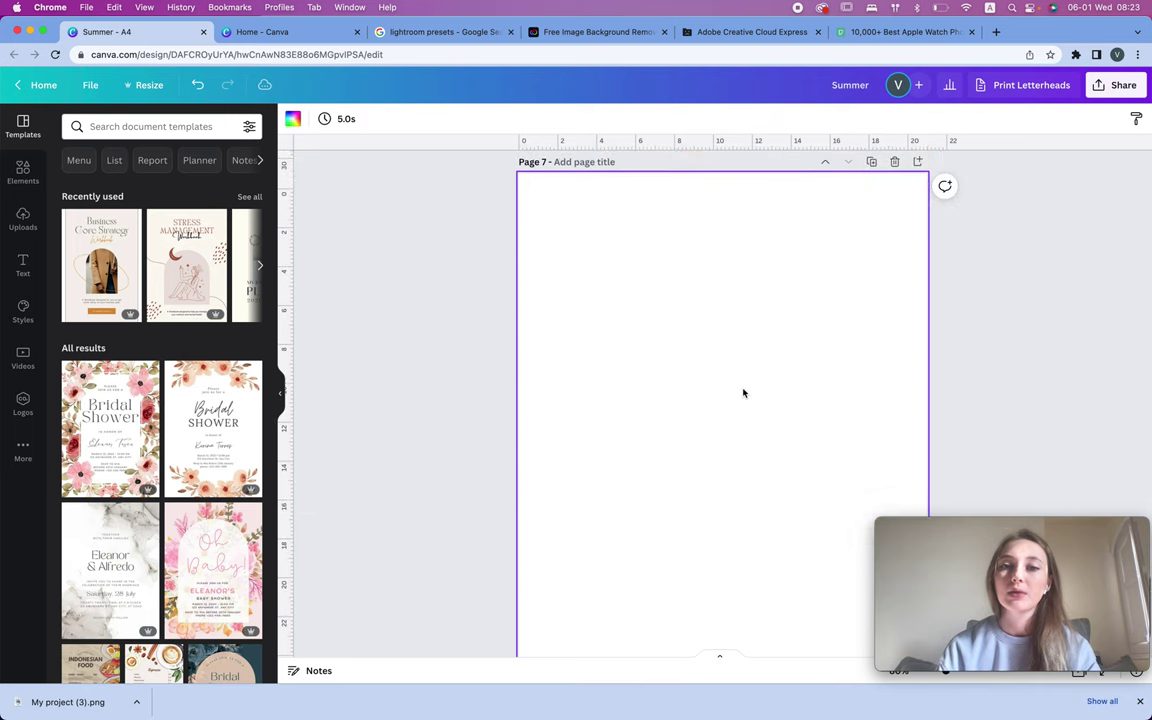
{"action": "key", "text": "cmd+v"}
{"action": "left_click_drag", "start_coordinate": [768, 368], "coordinate": [856, 437]}
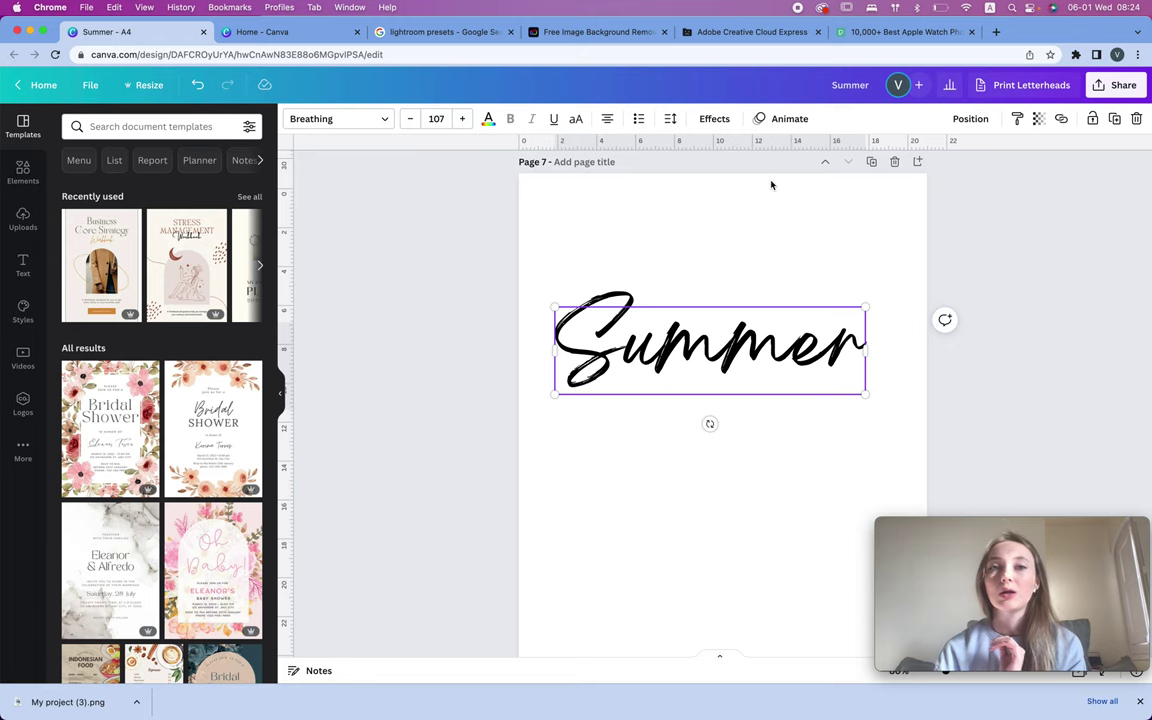
Step: Set page 7's background to the dark plum document colour
{"action": "left_click", "coordinate": [760, 213]}
{"action": "left_click", "coordinate": [291, 119]}
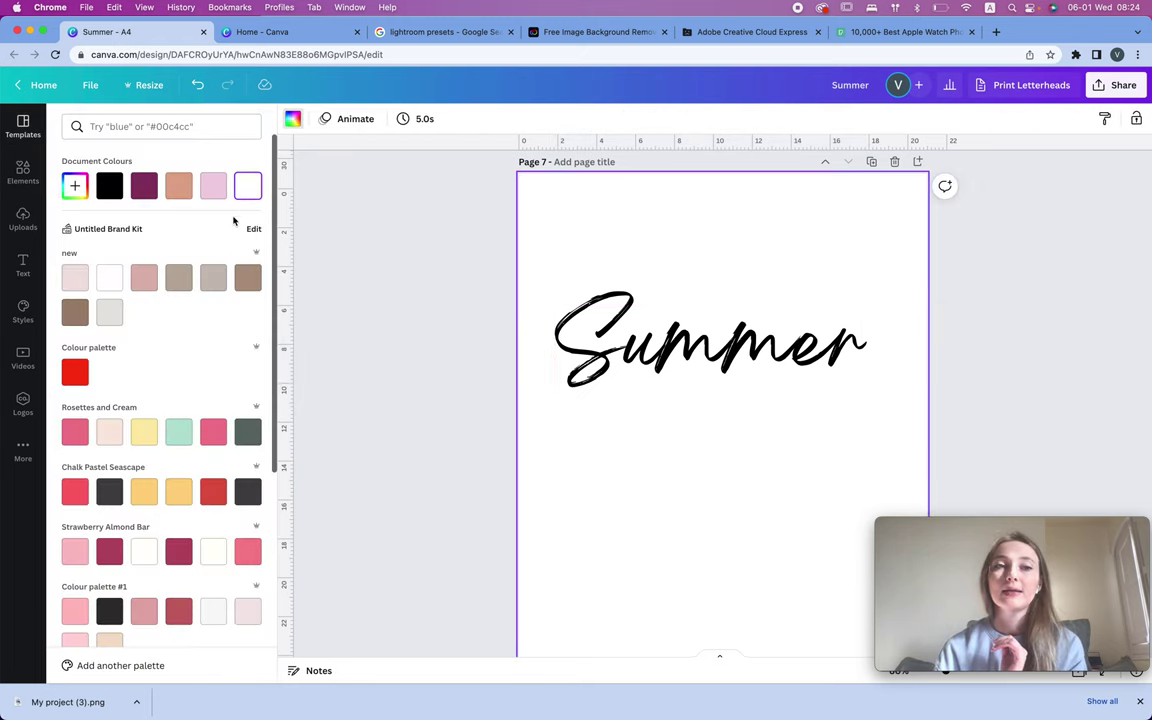
{"action": "left_click", "coordinate": [140, 188]}
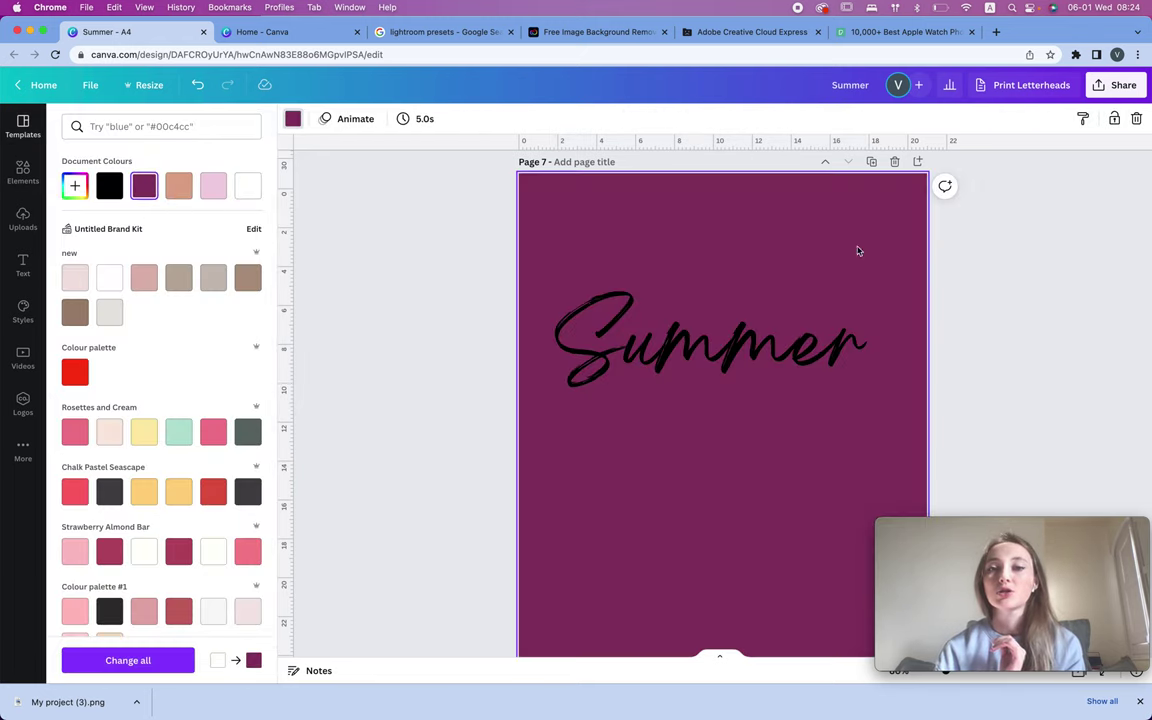
{"action": "left_click", "coordinate": [980, 262]}
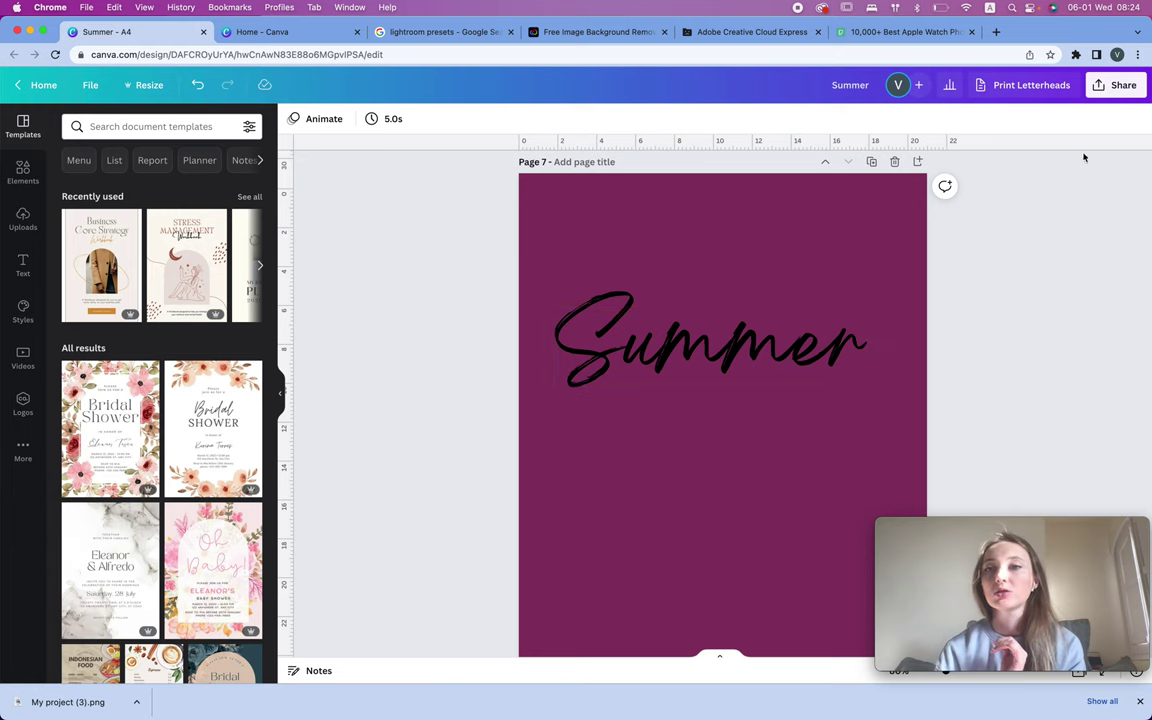
Step: Download only page 7 of the design as a PNG
{"action": "left_click", "coordinate": [1112, 85]}
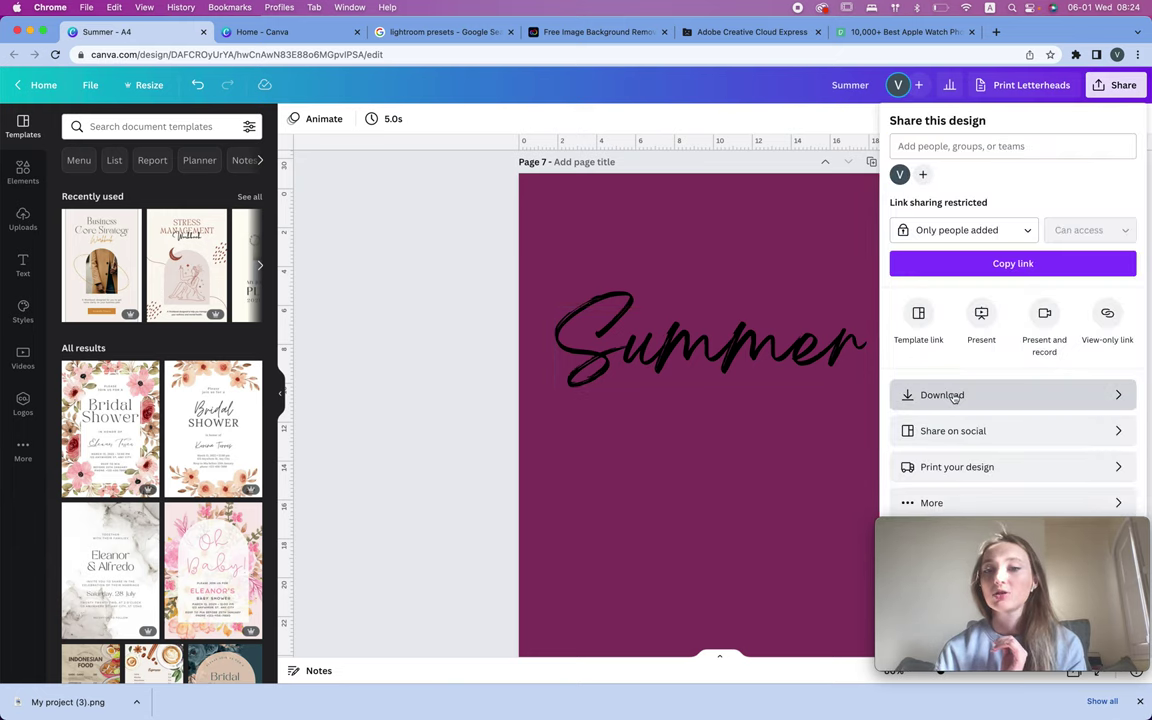
{"action": "left_click", "coordinate": [956, 394]}
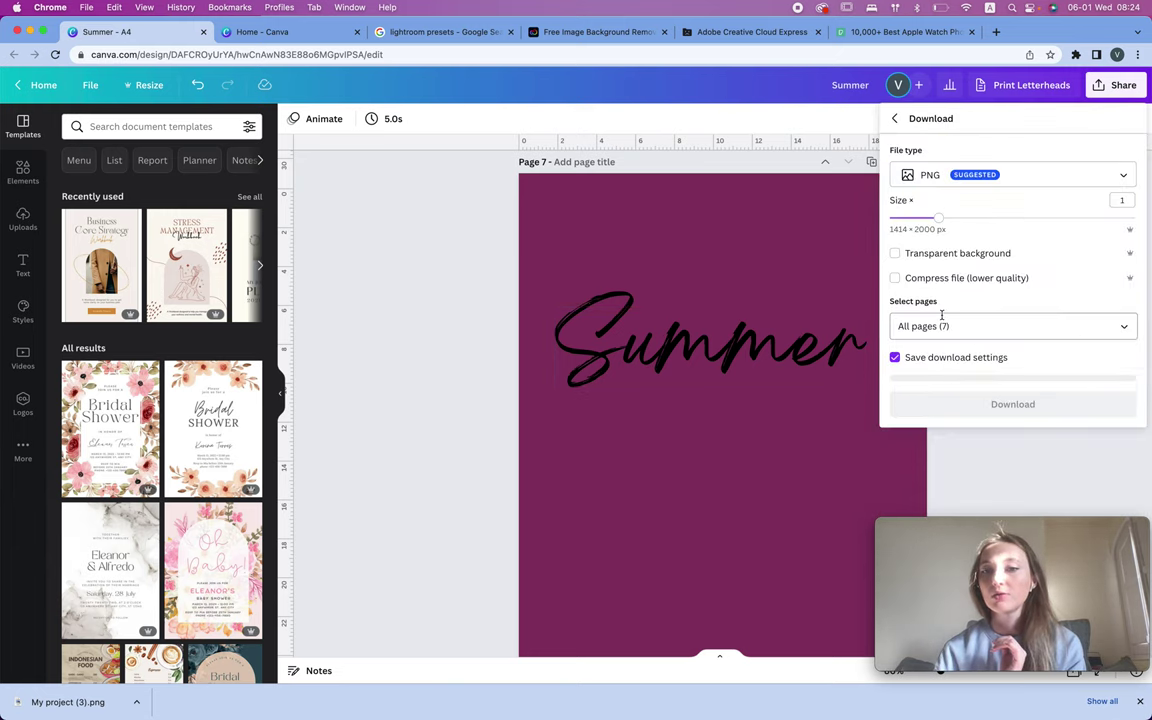
{"action": "left_click", "coordinate": [1123, 326]}
{"action": "scroll", "coordinate": [1074, 442], "scroll_direction": "down", "scroll_amount": 5}
{"action": "left_click", "coordinate": [1057, 481]}
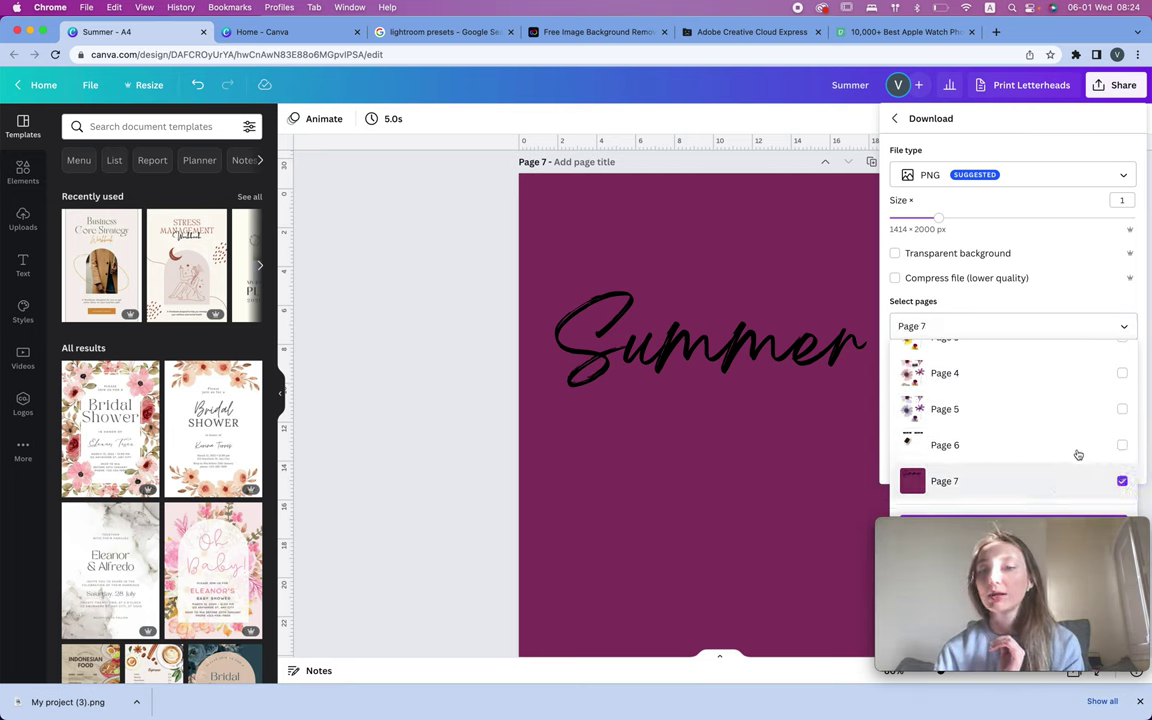
{"action": "left_click", "coordinate": [1067, 282]}
{"action": "left_click", "coordinate": [1012, 399]}
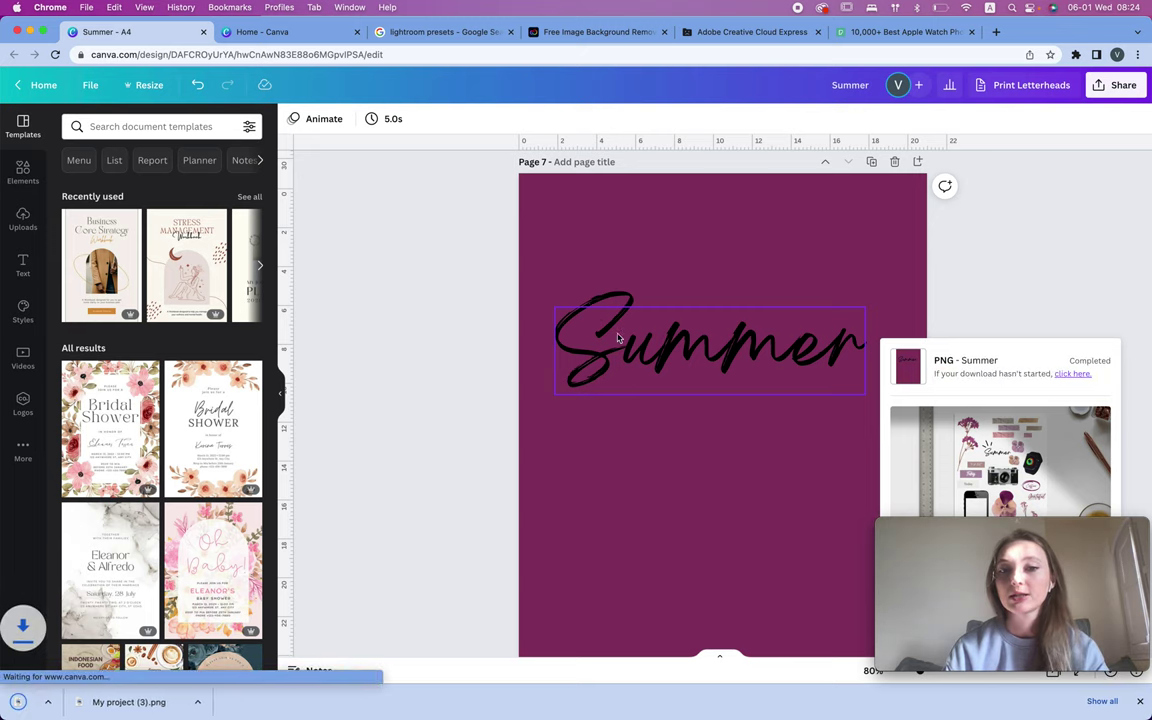
Step: Switch to Adobe Express's free background remover and upload the downloaded Summer (3).png
{"action": "left_click", "coordinate": [740, 32]}
{"action": "left_click", "coordinate": [590, 33]}
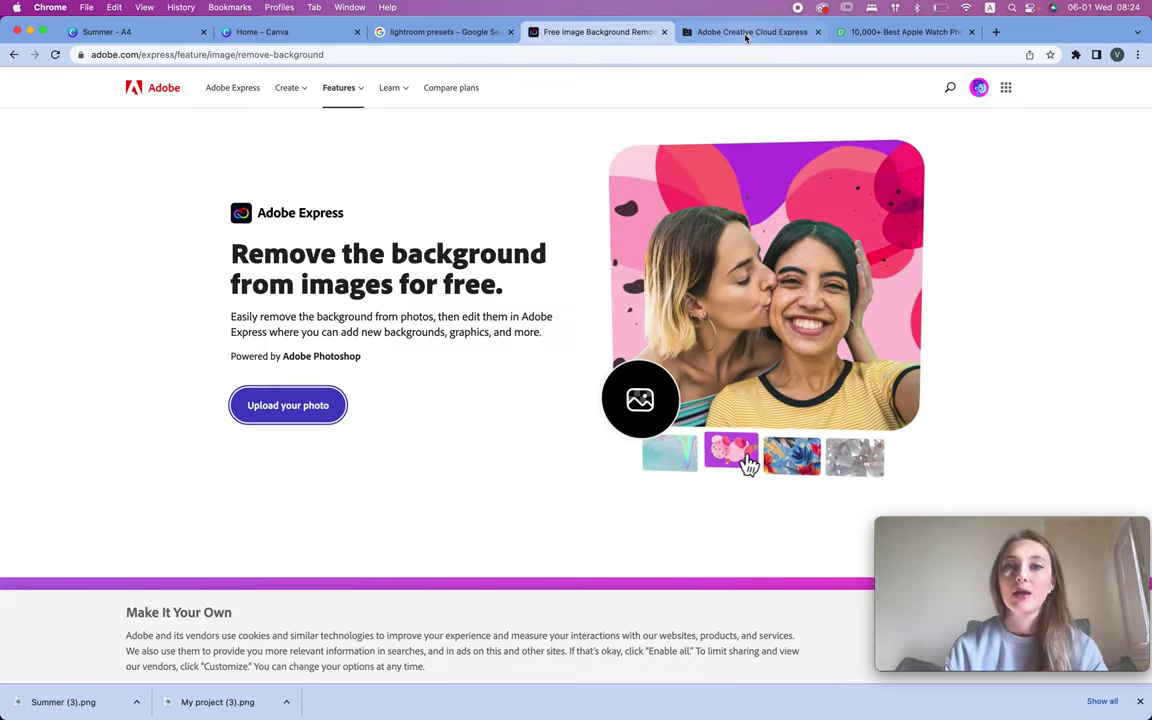
{"action": "left_click", "coordinate": [728, 32]}
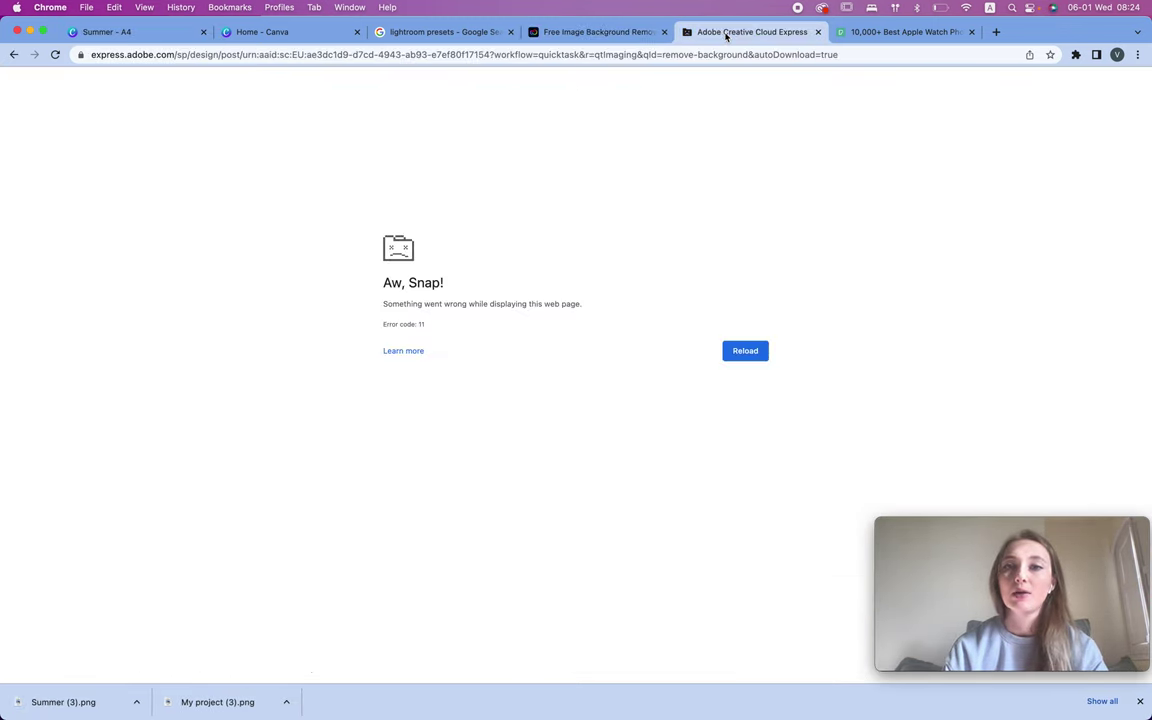
{"action": "left_click", "coordinate": [13, 55]}
{"action": "left_click", "coordinate": [603, 31]}
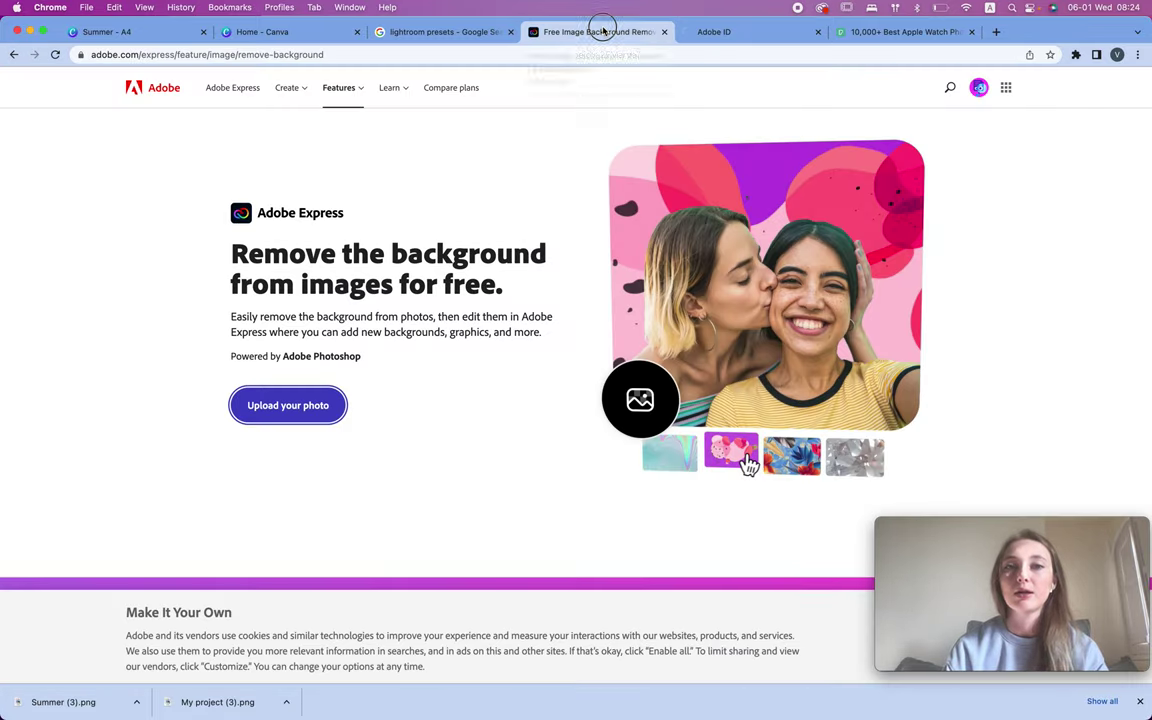
{"action": "left_click", "coordinate": [310, 408]}
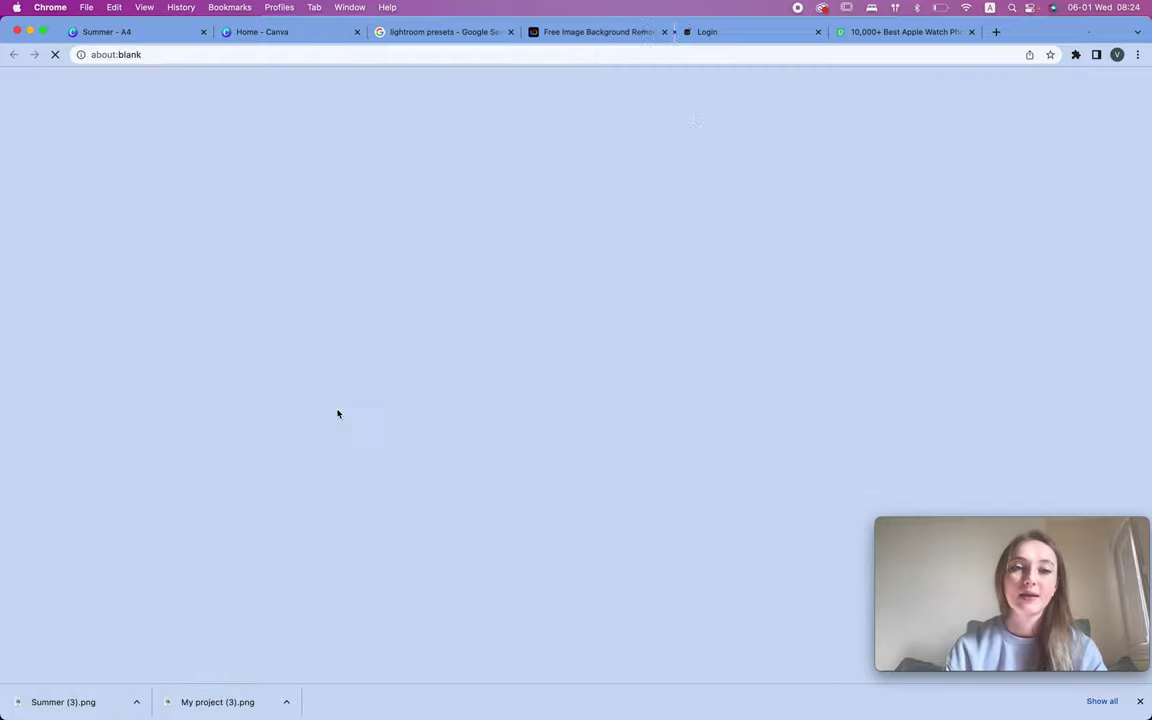
{"action": "left_click_drag", "start_coordinate": [85, 702], "coordinate": [420, 262]}
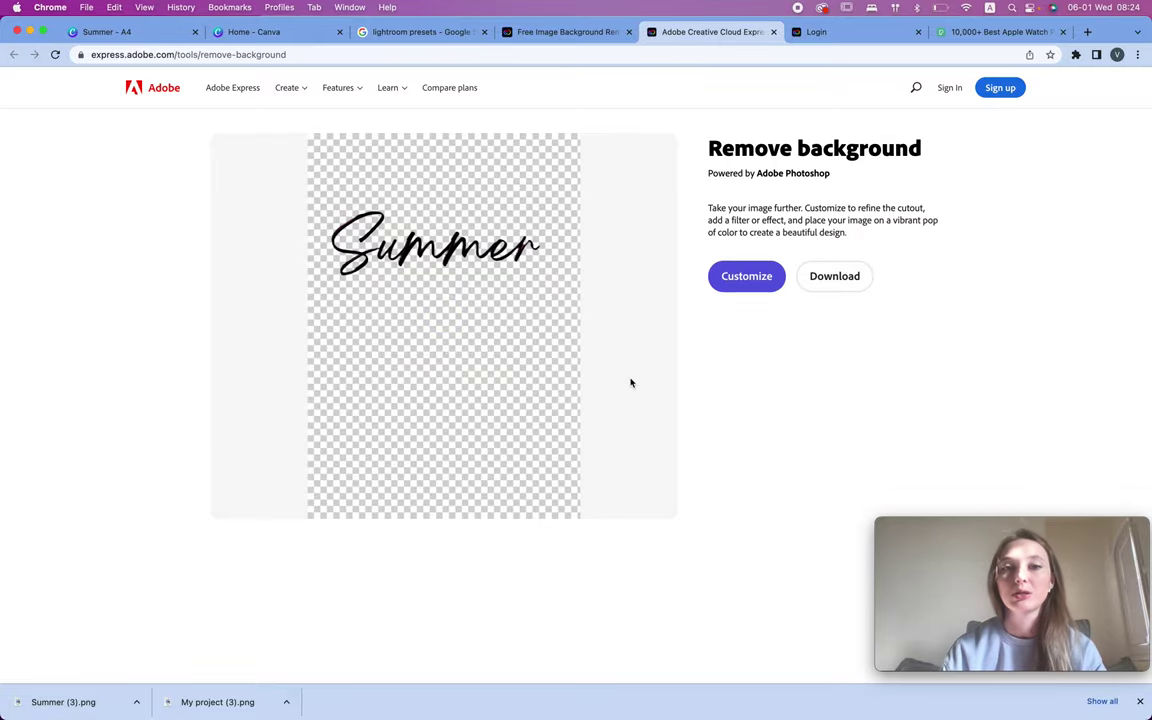
Step: Examine the edges of the cut-out Summer lettering up close and return to the Summer design in Canva
{"action": "scroll", "coordinate": [380, 225], "scroll_direction": "up", "scroll_amount": 5}
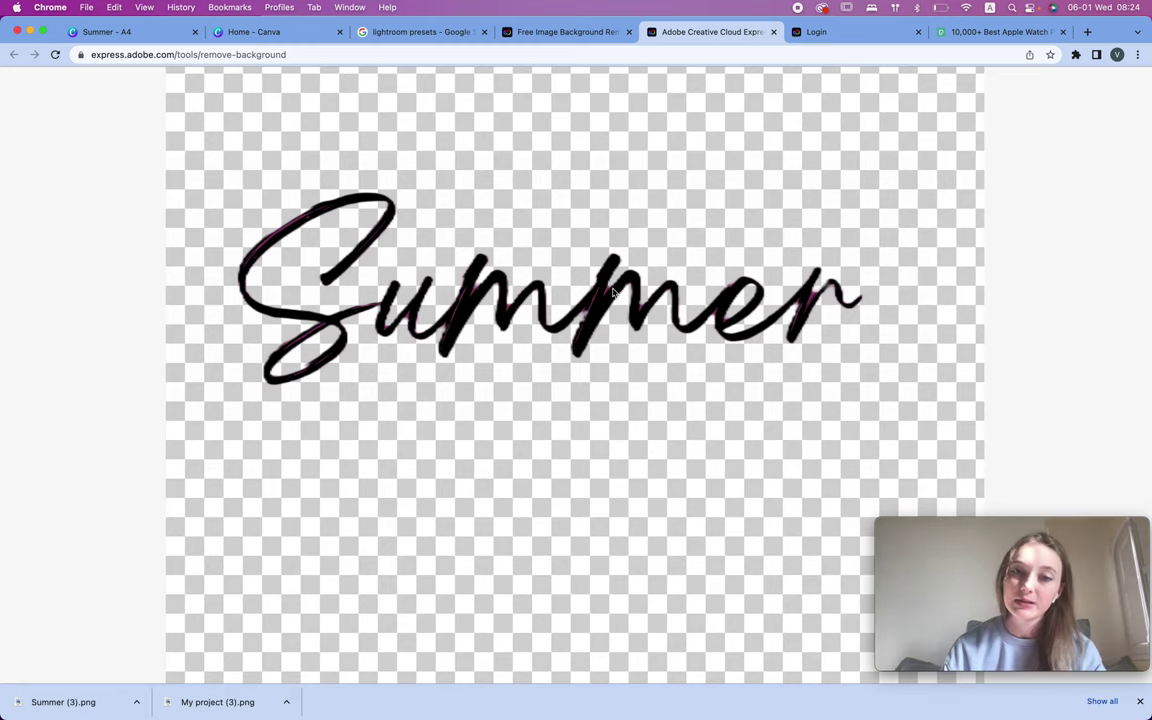
{"action": "left_click", "coordinate": [577, 34]}
{"action": "left_click", "coordinate": [705, 32]}
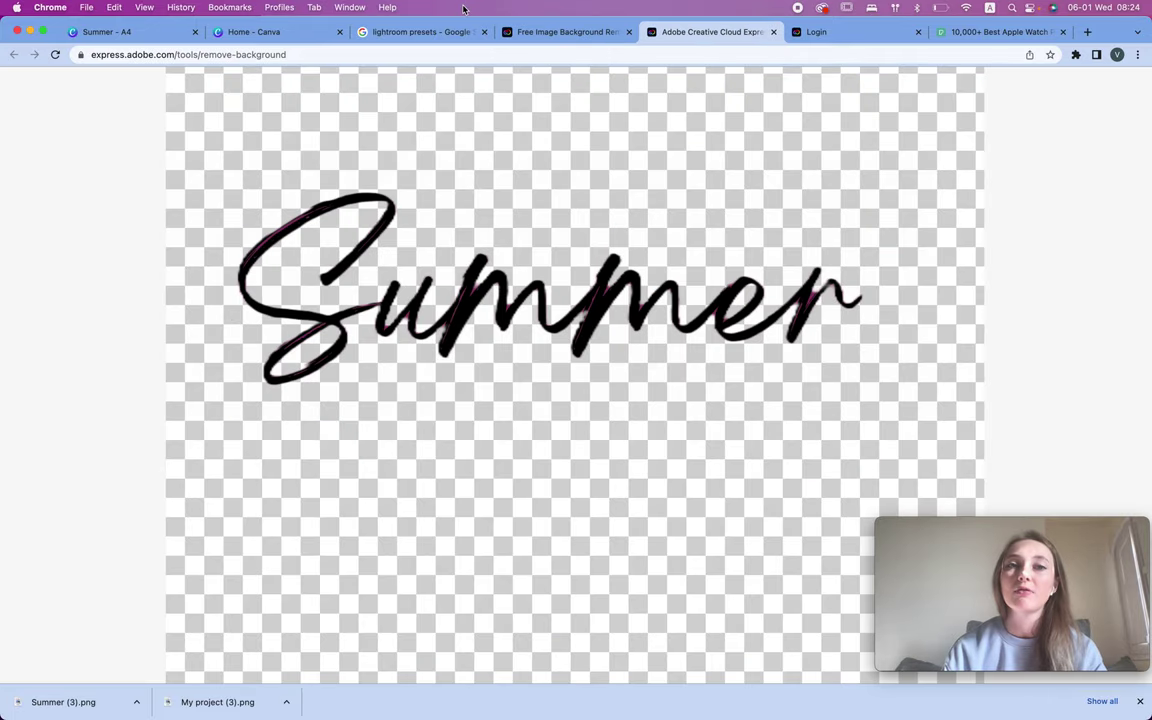
{"action": "left_click", "coordinate": [448, 31]}
{"action": "left_click", "coordinate": [280, 31]}
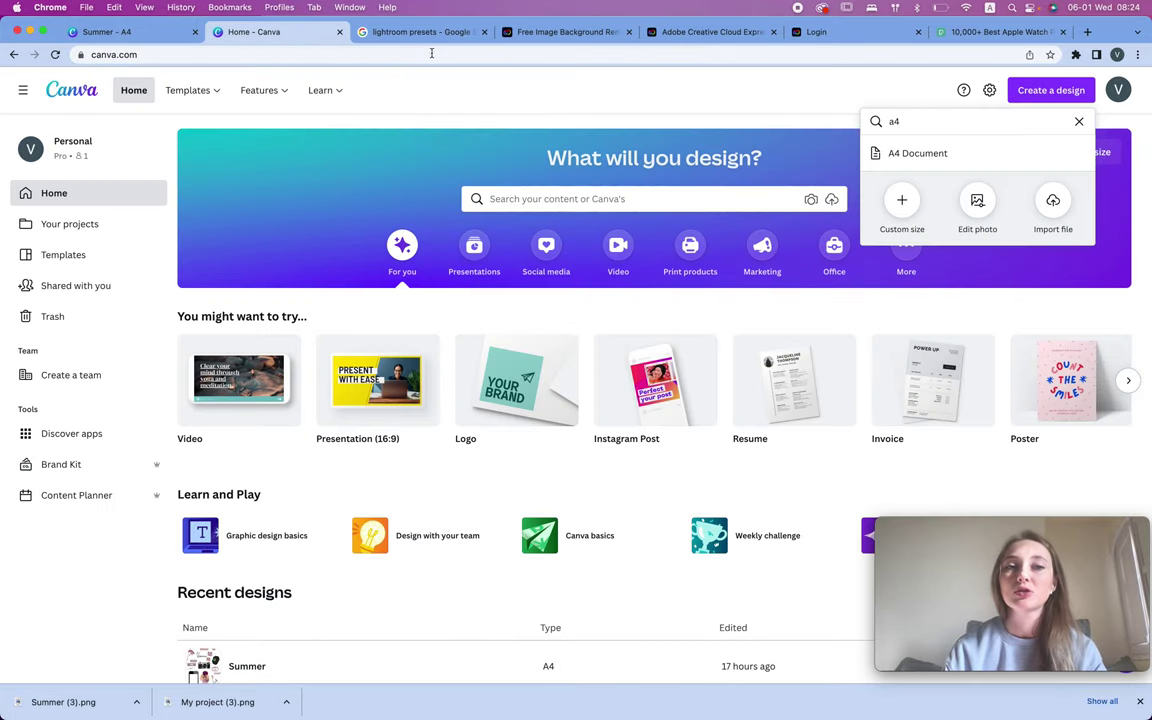
{"action": "left_click", "coordinate": [176, 30]}
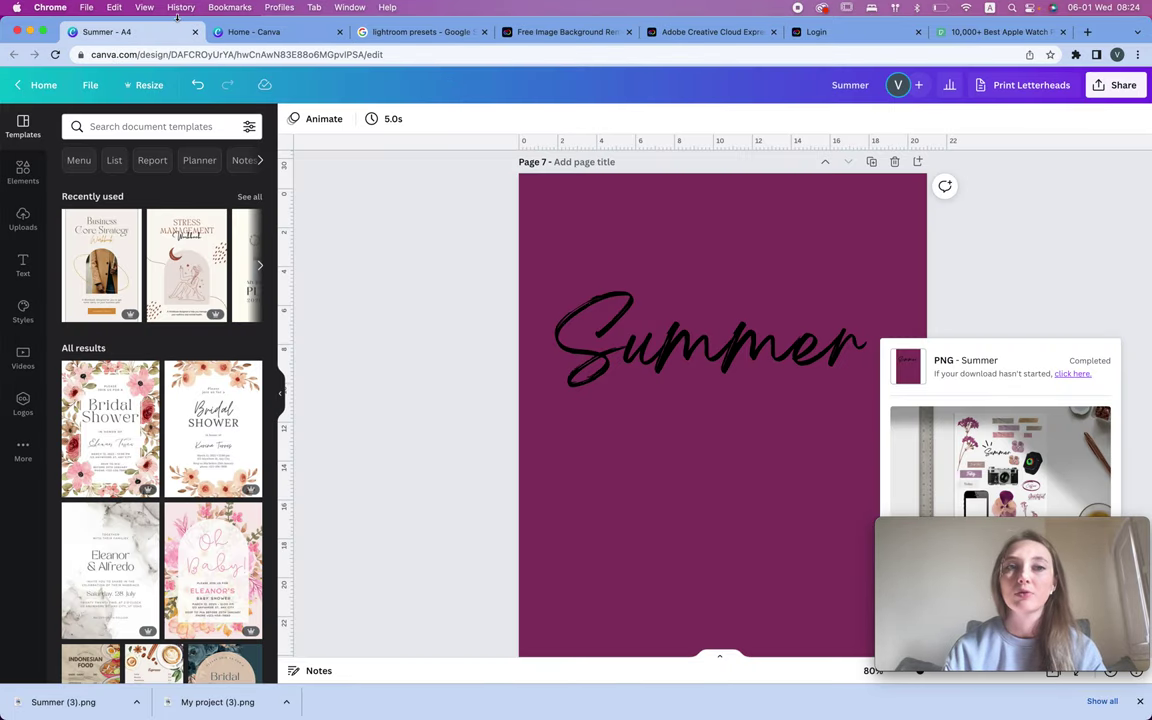
Step: Remove page 7's plum background colour and move the Summer lettering near the top of the page
{"action": "left_click", "coordinate": [725, 247]}
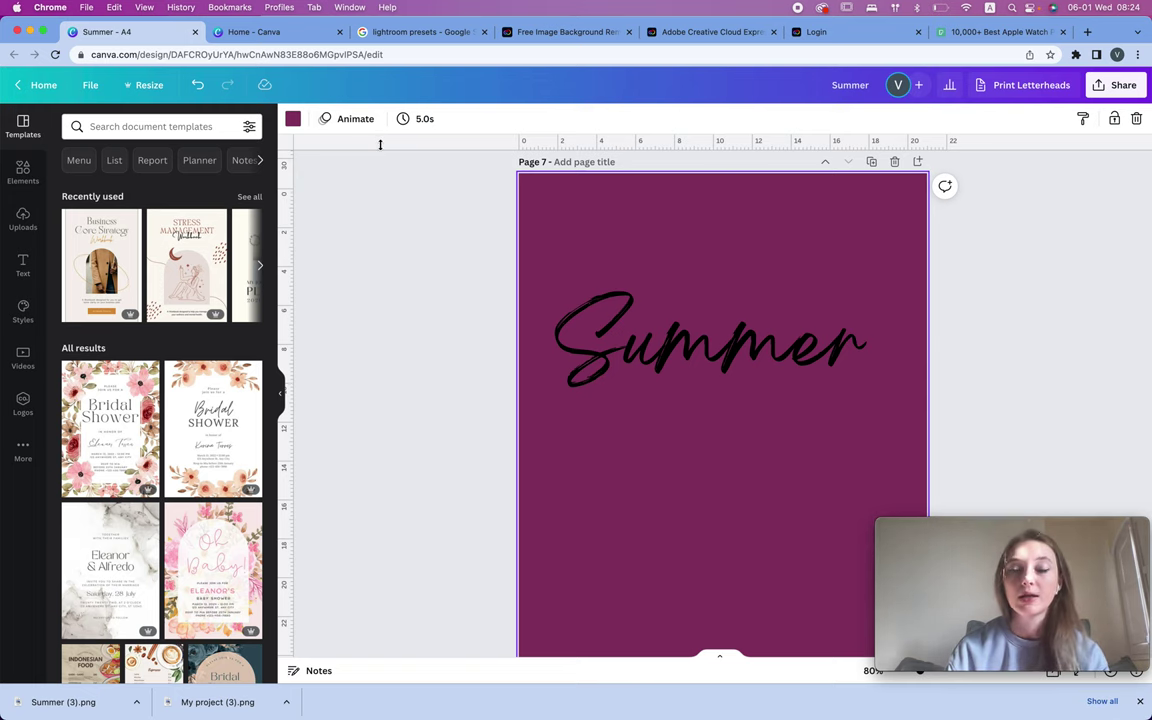
{"action": "key", "text": "Delete"}
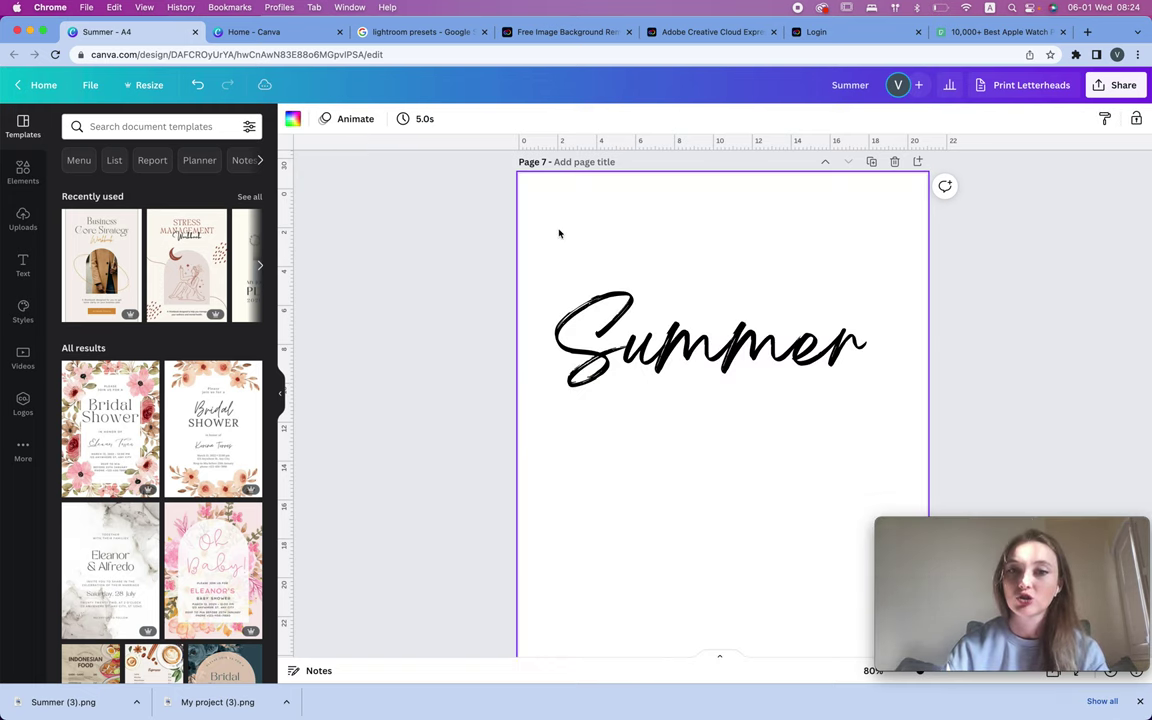
{"action": "left_click_drag", "start_coordinate": [975, 217], "coordinate": [735, 172]}
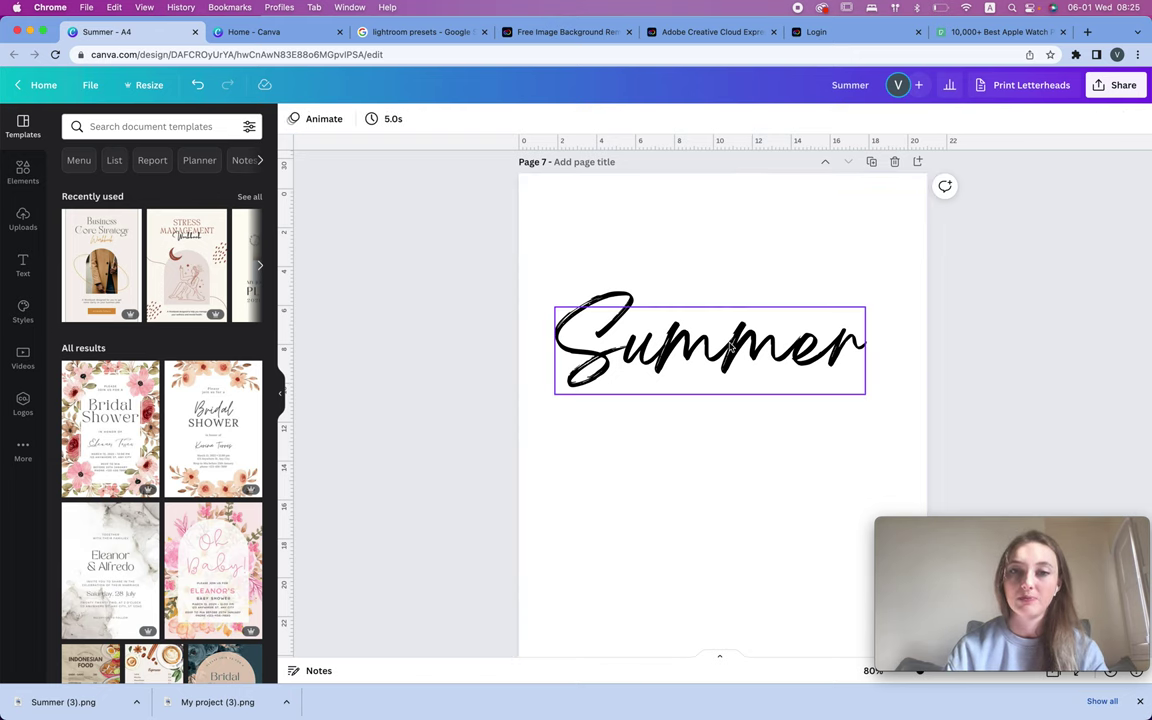
{"action": "left_click_drag", "start_coordinate": [716, 333], "coordinate": [742, 262]}
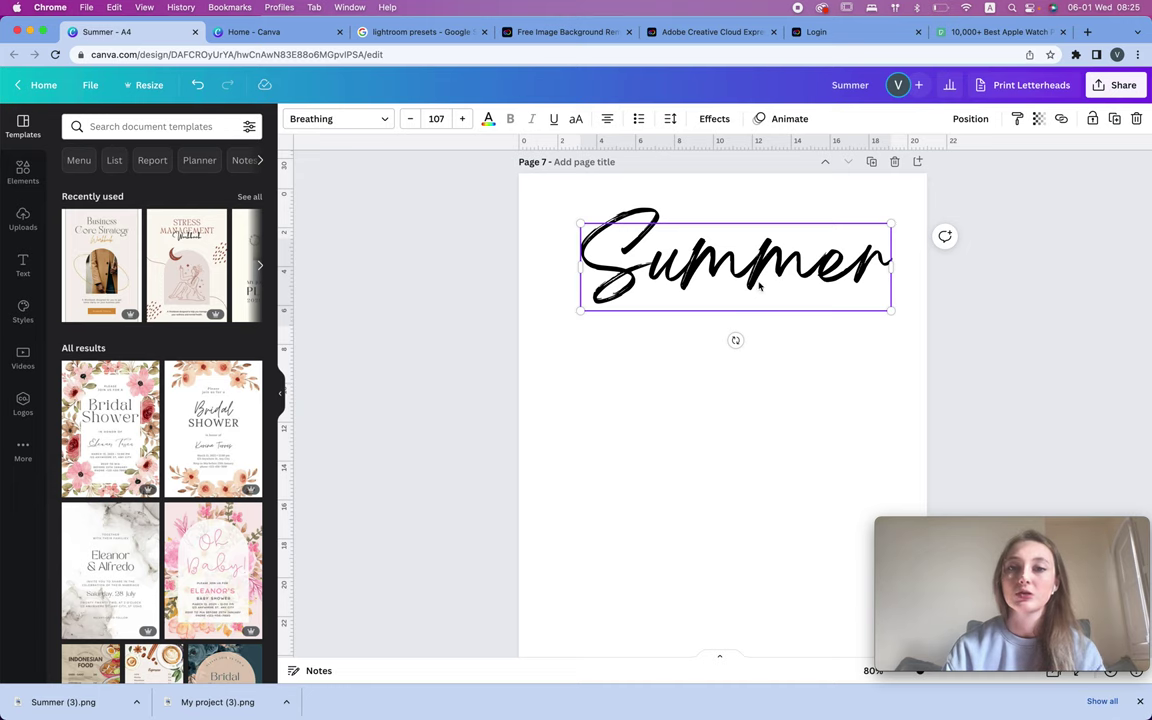
Step: Add the Happy BIRTHDAY font combination to page 7 and place it directly below the Summer lettering
{"action": "left_click", "coordinate": [23, 264]}
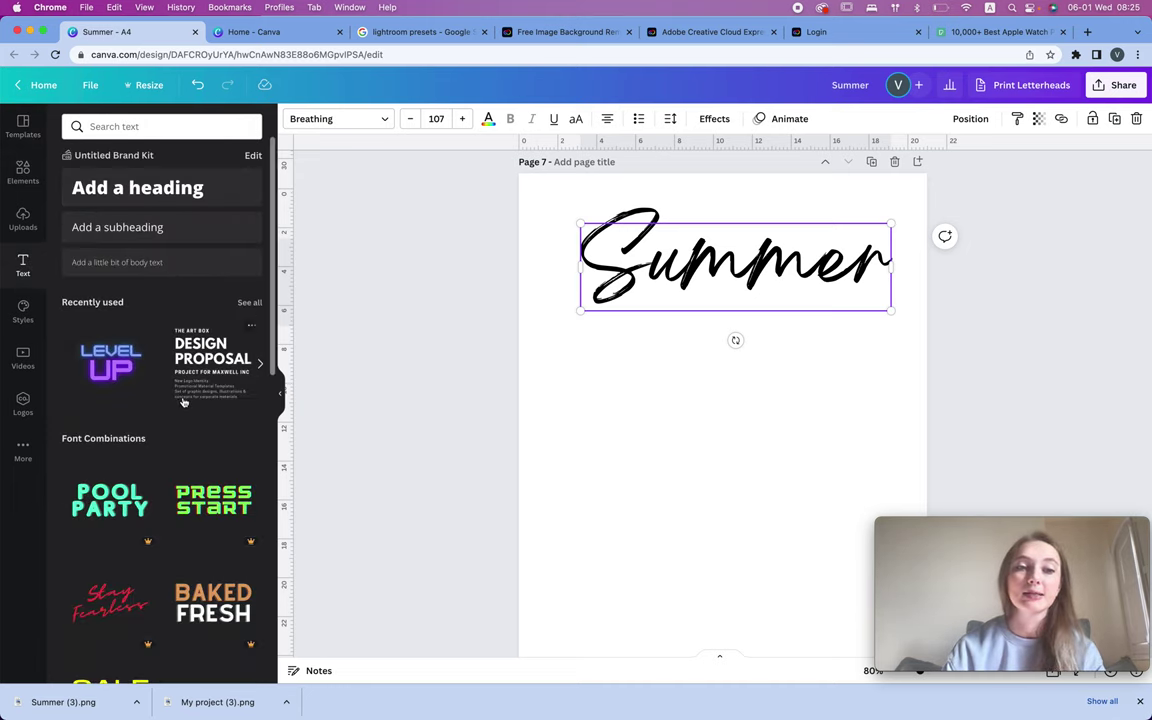
{"action": "scroll", "coordinate": [183, 401], "scroll_direction": "down", "scroll_amount": 8}
{"action": "scroll", "coordinate": [183, 401], "scroll_direction": "down", "scroll_amount": 2}
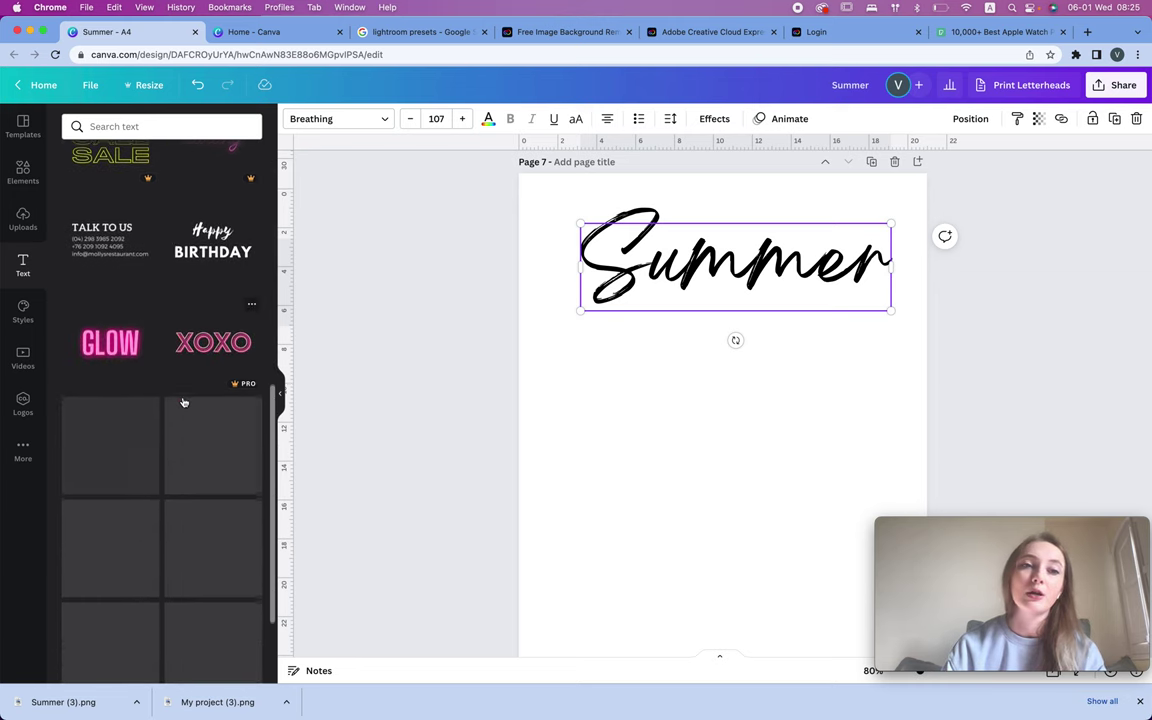
{"action": "left_click", "coordinate": [205, 252]}
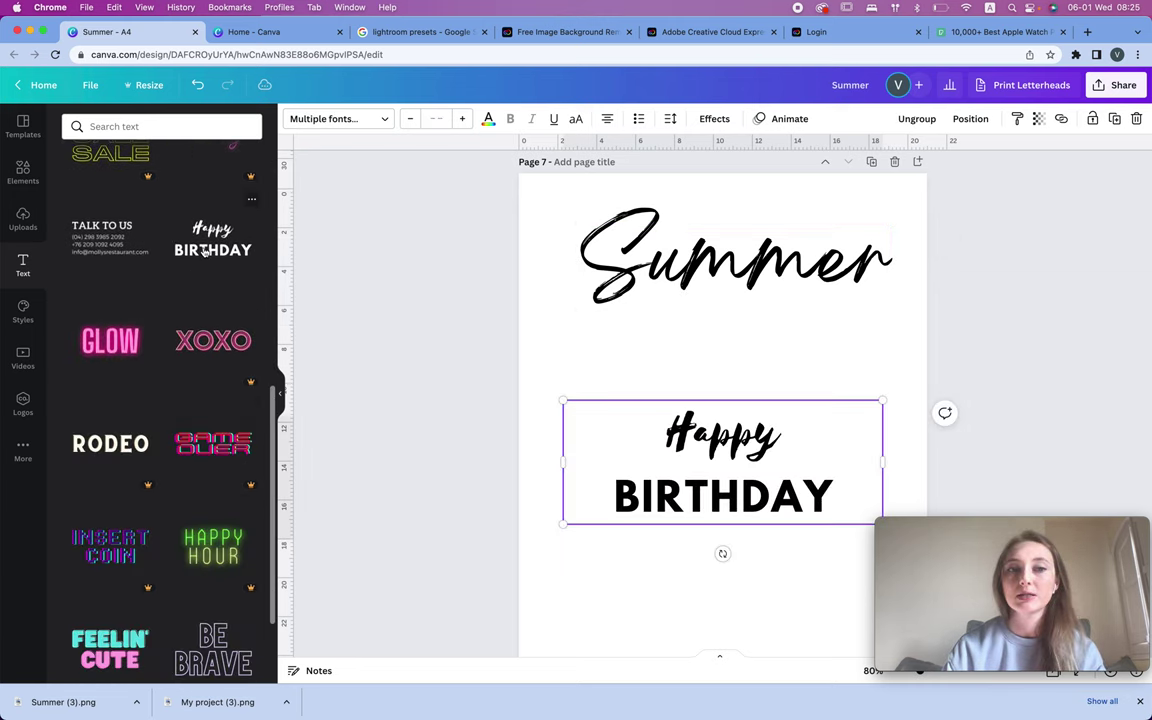
{"action": "left_click_drag", "start_coordinate": [704, 455], "coordinate": [699, 374]}
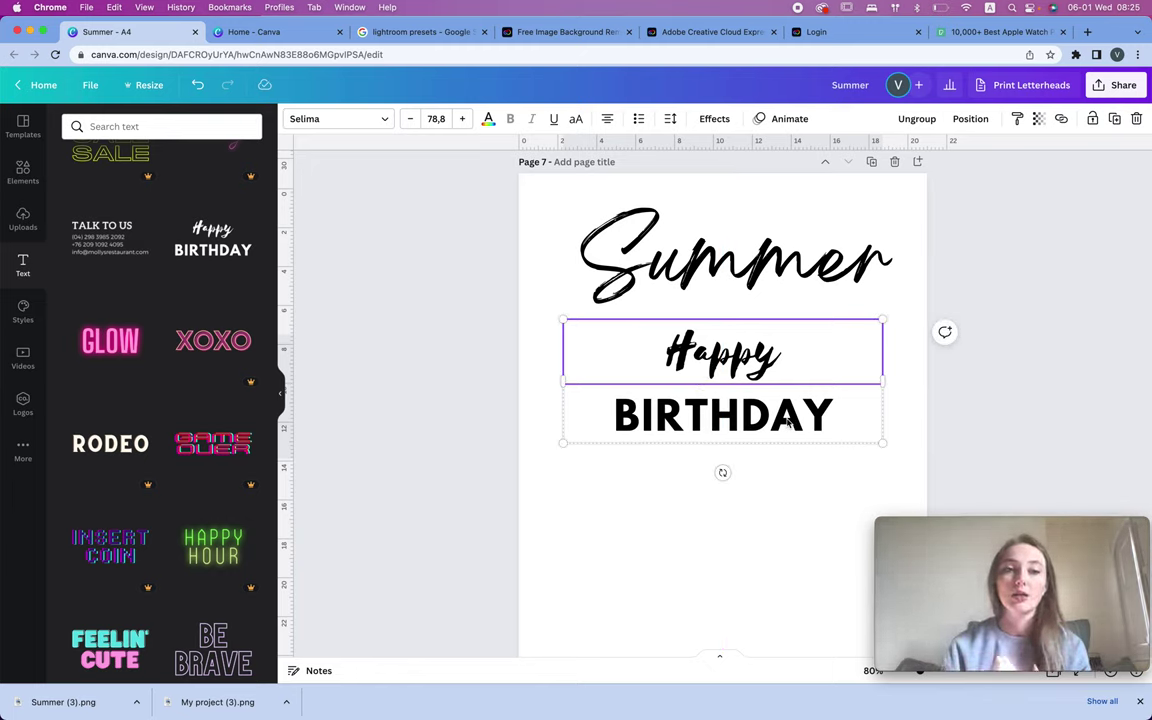
Step: Add the pink neon GLOW text style and place it below the Happy BIRTHDAY lettering
{"action": "scroll", "coordinate": [788, 422], "scroll_direction": "down", "scroll_amount": 3}
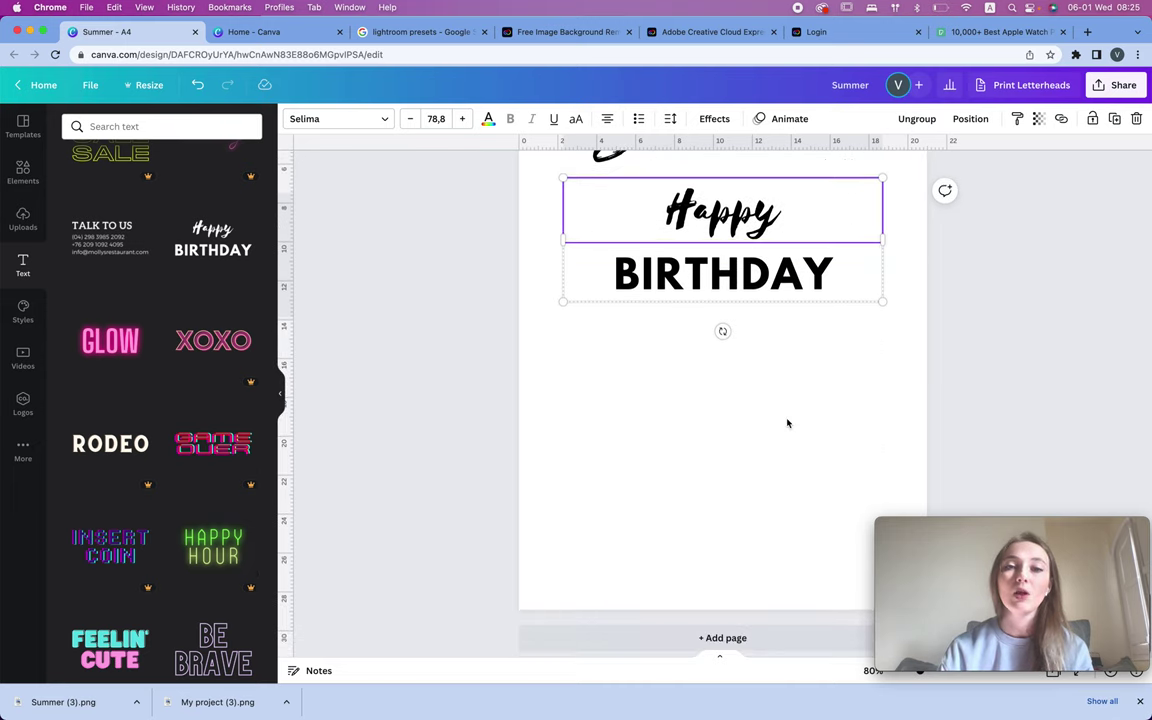
{"action": "left_click", "coordinate": [108, 345]}
{"action": "left_click_drag", "start_coordinate": [787, 326], "coordinate": [781, 422]}
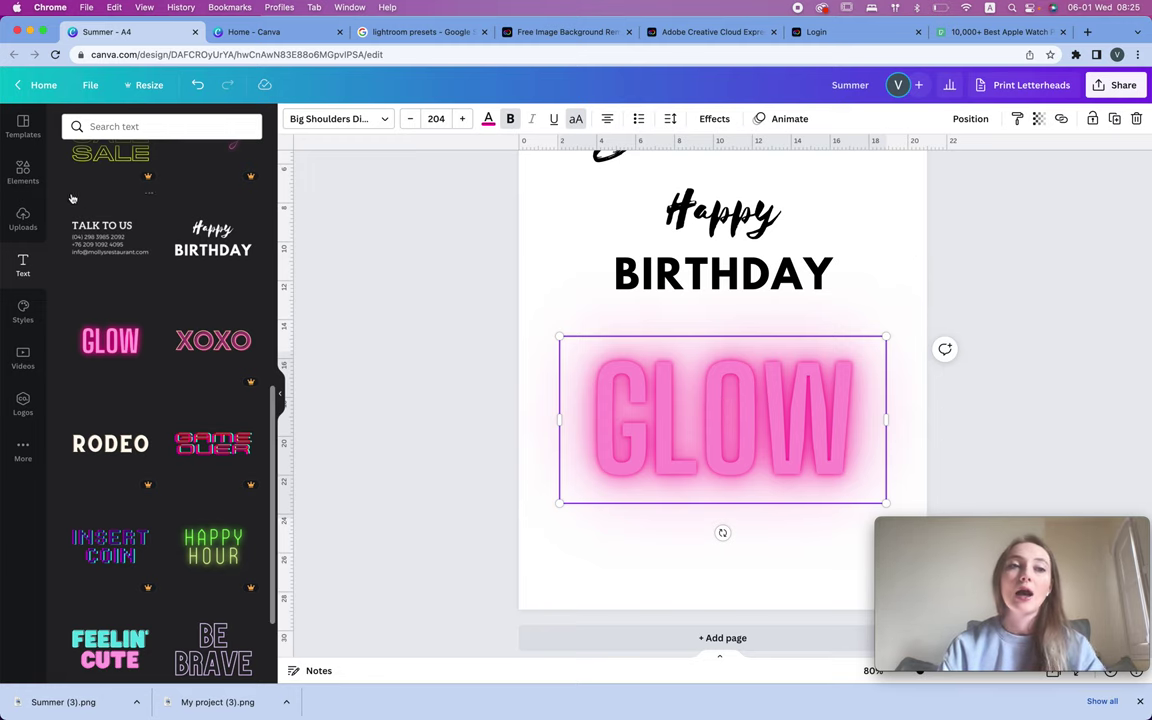
Step: Search the design elements for "blob"
{"action": "left_click", "coordinate": [23, 170]}
{"action": "triple_click", "coordinate": [162, 126]}
{"action": "type", "text": "blob"}
{"action": "key", "text": "Return"}
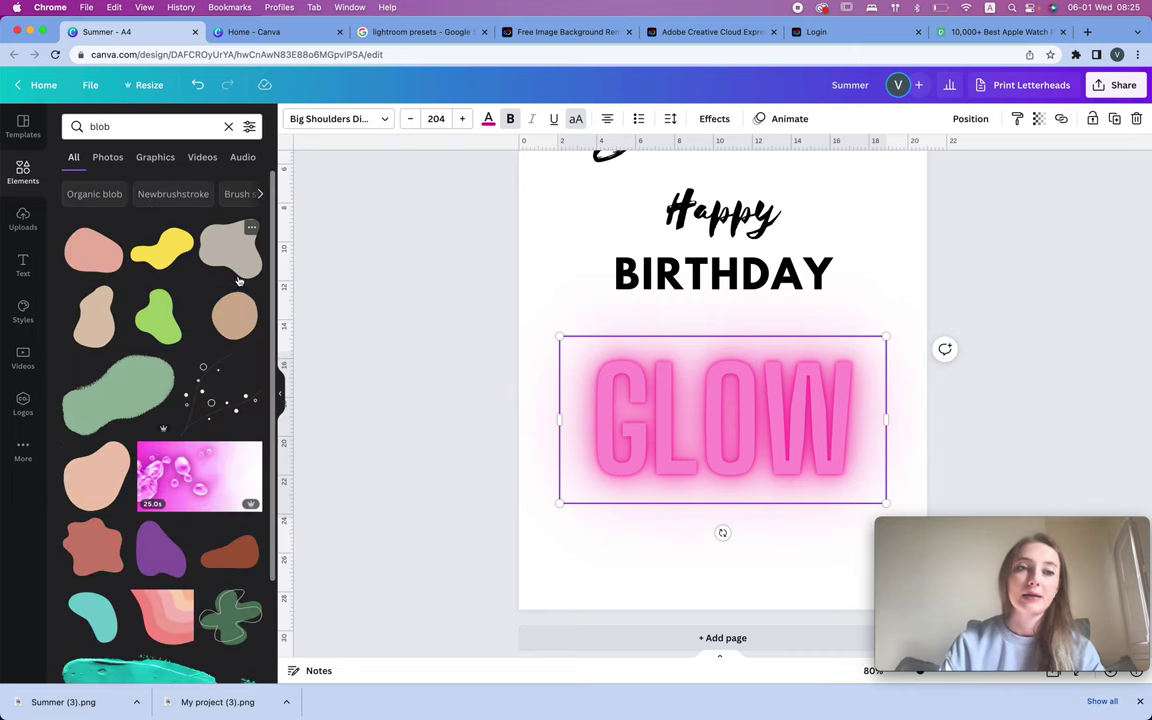
Step: Try the grey blob shape behind the GLOW lettering and delete it
{"action": "left_click", "coordinate": [233, 258]}
{"action": "left_click", "coordinate": [858, 181]}
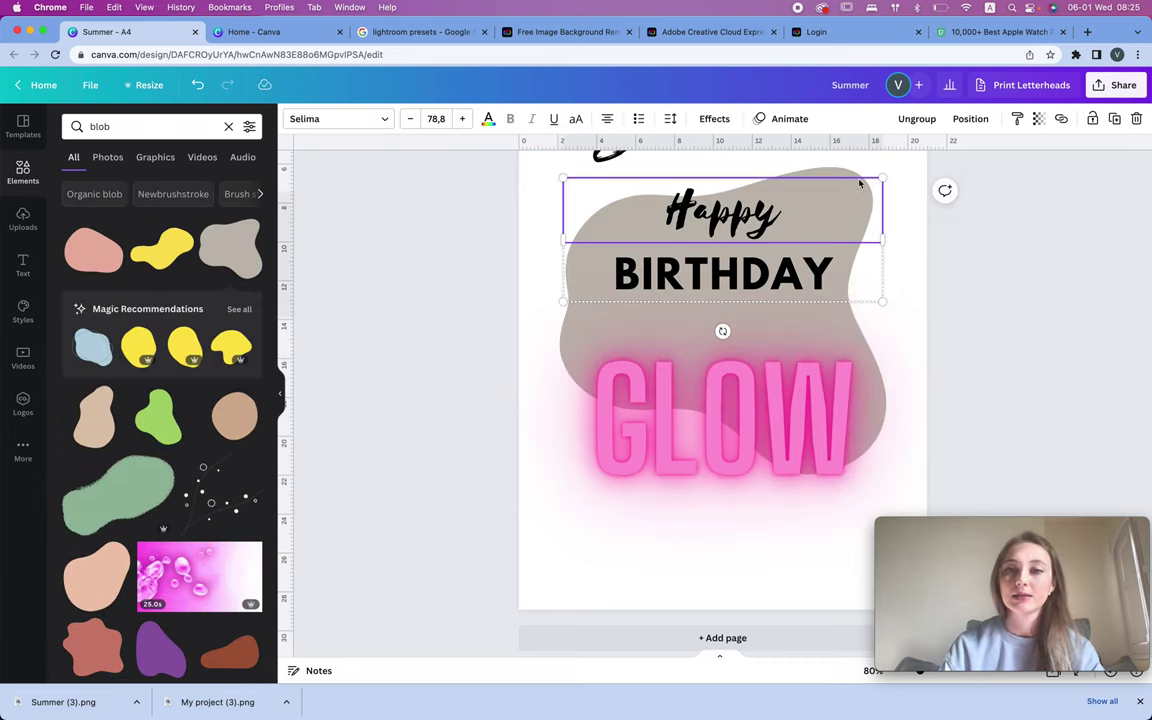
{"action": "left_click_drag", "start_coordinate": [589, 321], "coordinate": [581, 434]}
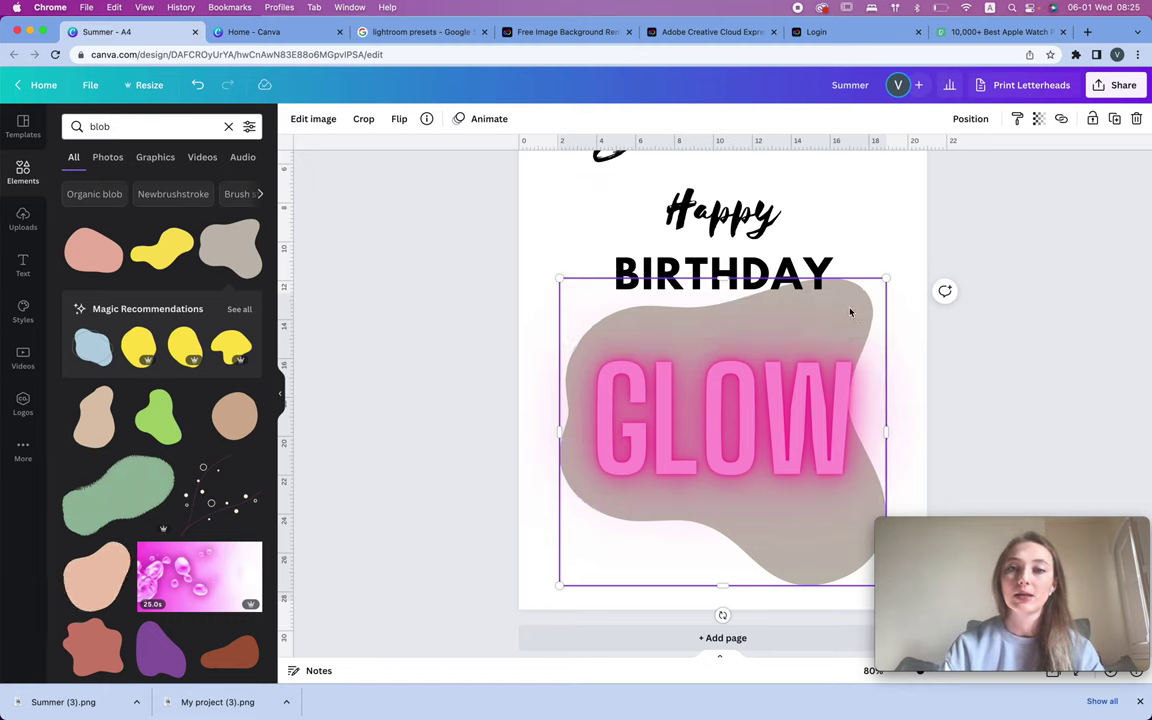
{"action": "key", "text": "Delete"}
Step: Add the salmon-pink blob shape and enlarge it across the Happy BIRTHDAY and GLOW lettering
{"action": "left_click", "coordinate": [80, 240]}
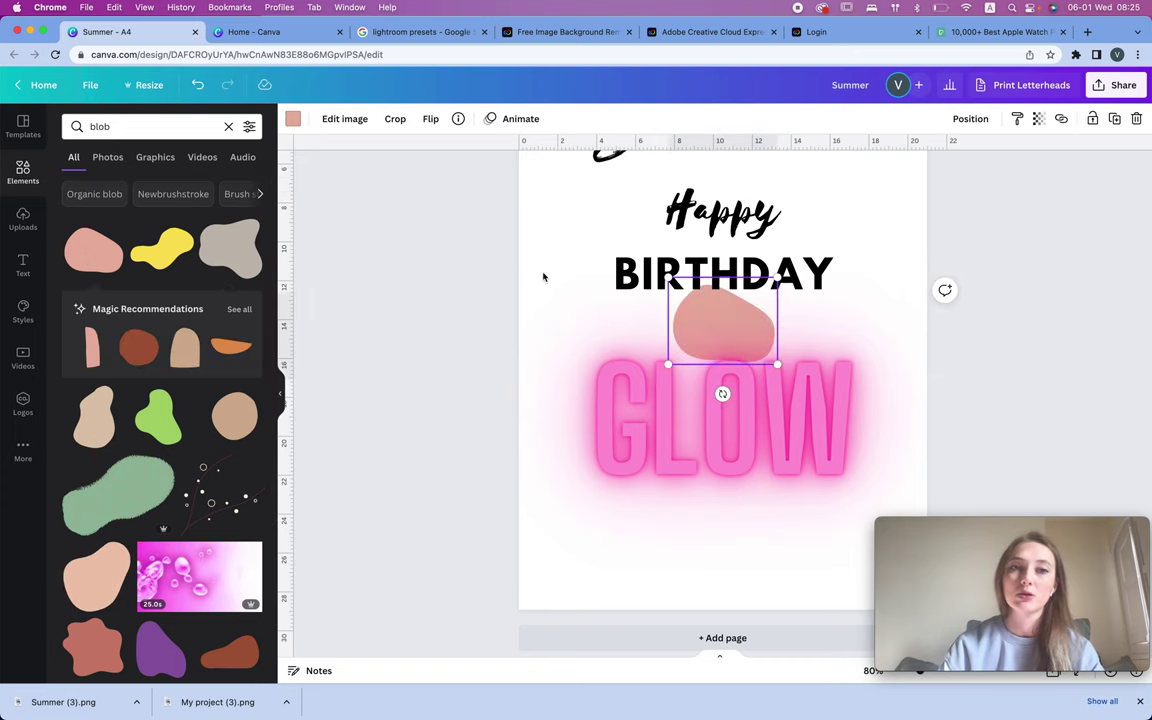
{"action": "left_click_drag", "start_coordinate": [777, 363], "coordinate": [905, 465]}
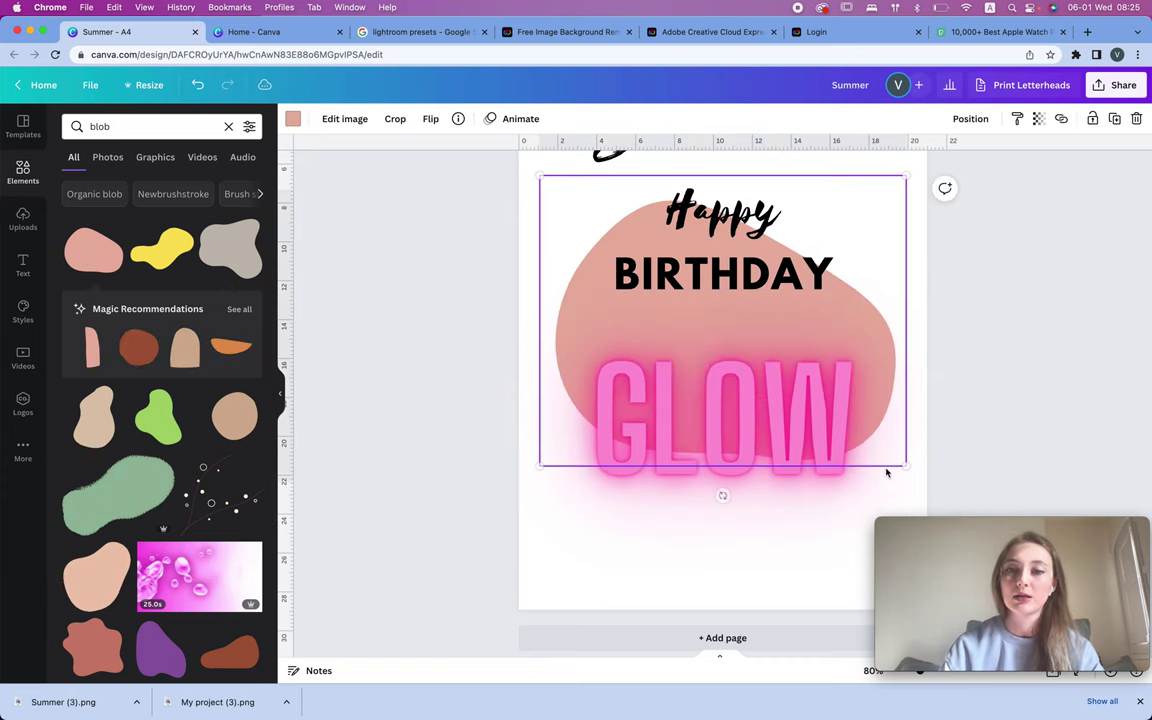
Step: Move the salmon blob down behind the GLOW lettering and recolour it with the document's dark plum
{"action": "left_click_drag", "start_coordinate": [882, 327], "coordinate": [883, 421]}
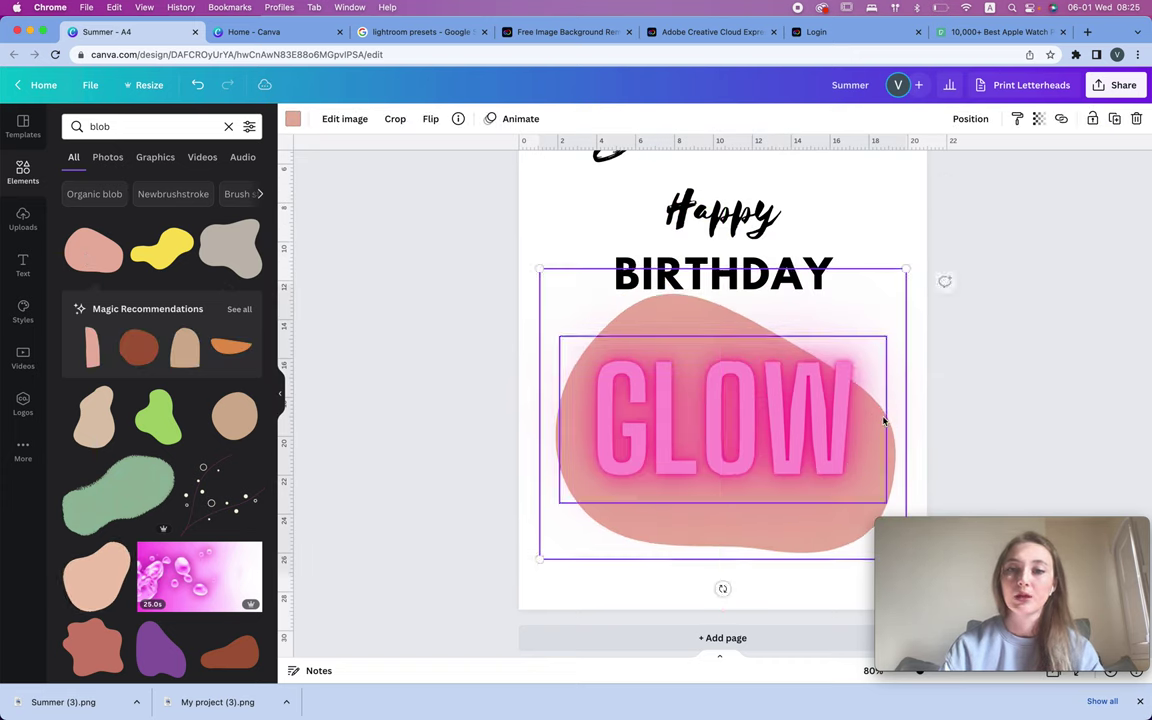
{"action": "left_click", "coordinate": [293, 119]}
{"action": "left_click", "coordinate": [140, 189]}
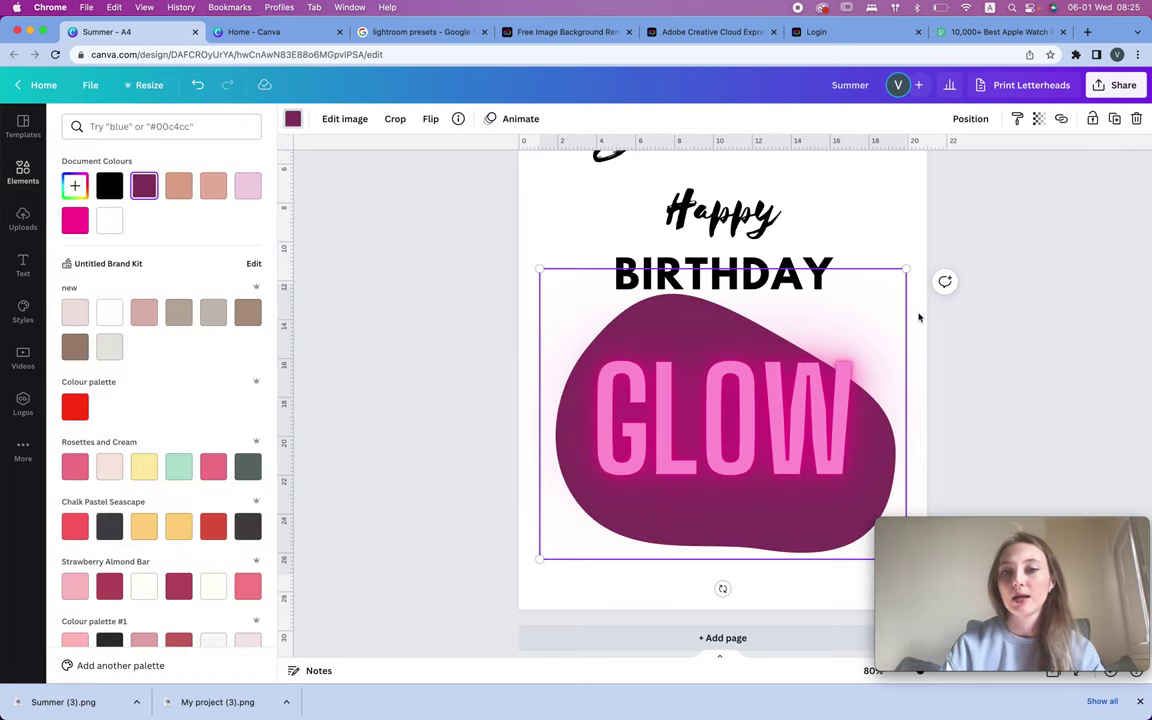
Step: Shrink the GLOW lettering and position it centrally within the plum blob
{"action": "left_click", "coordinate": [797, 420]}
{"action": "left_click_drag", "start_coordinate": [797, 420], "coordinate": [787, 434]}
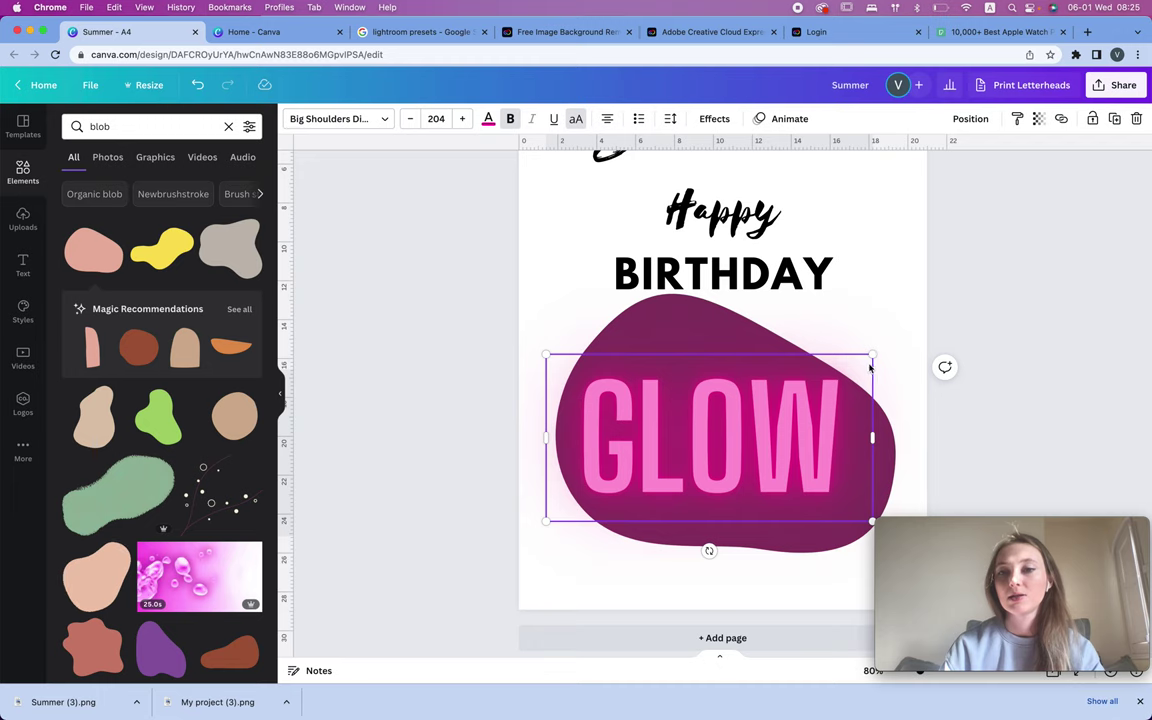
{"action": "left_click_drag", "start_coordinate": [872, 353], "coordinate": [866, 402]}
{"action": "left_click", "coordinate": [1044, 322]}
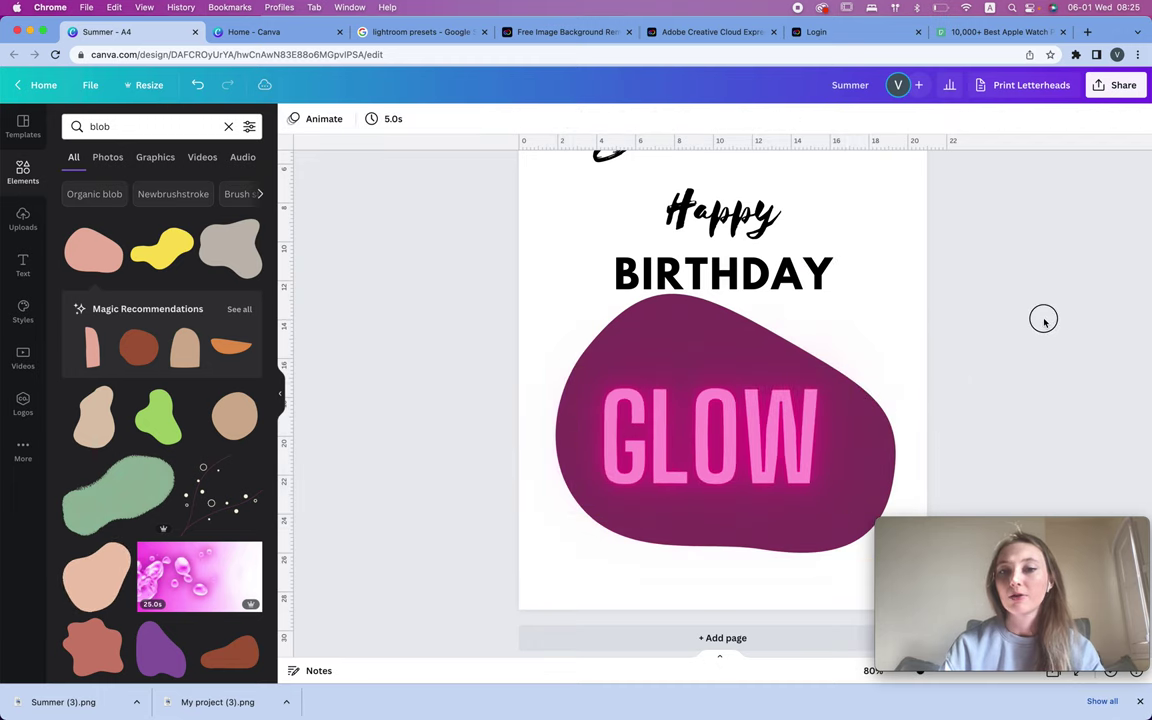
Step: Scale the blob and GLOW lettering down together until the text size is 132, and shift them to the page's left side
{"action": "scroll", "coordinate": [946, 363], "scroll_direction": "up", "scroll_amount": 5}
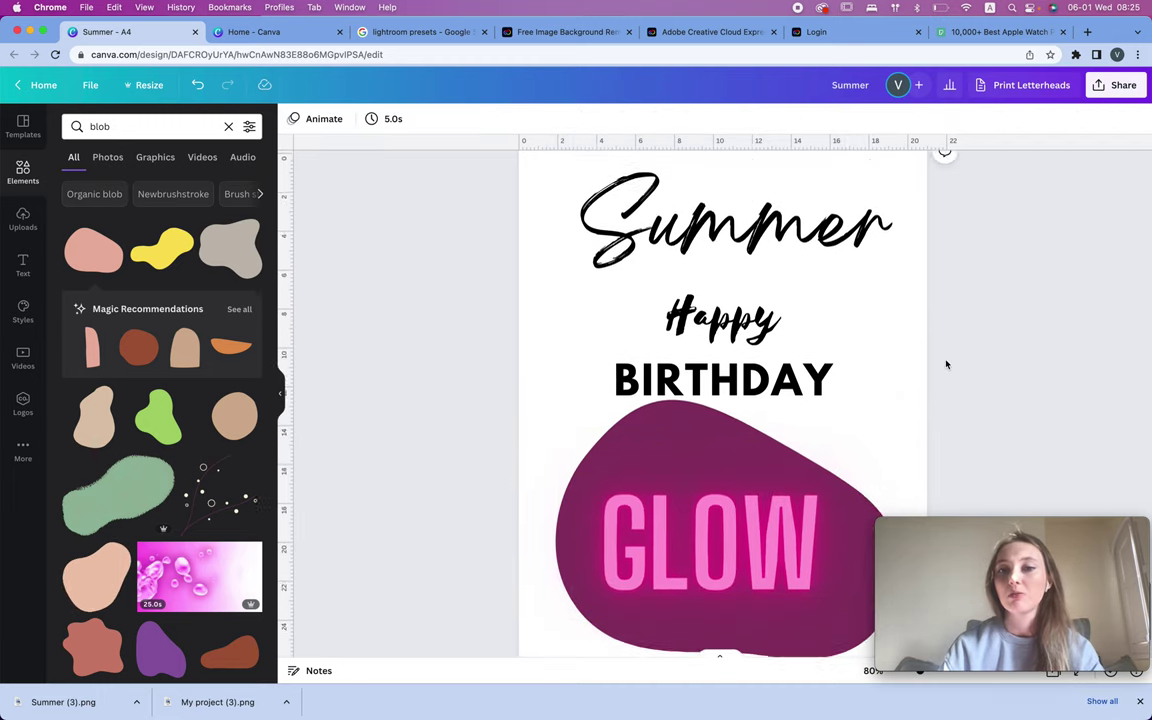
{"action": "scroll", "coordinate": [869, 406], "scroll_direction": "down", "scroll_amount": 5}
{"action": "left_click", "coordinate": [849, 375]}
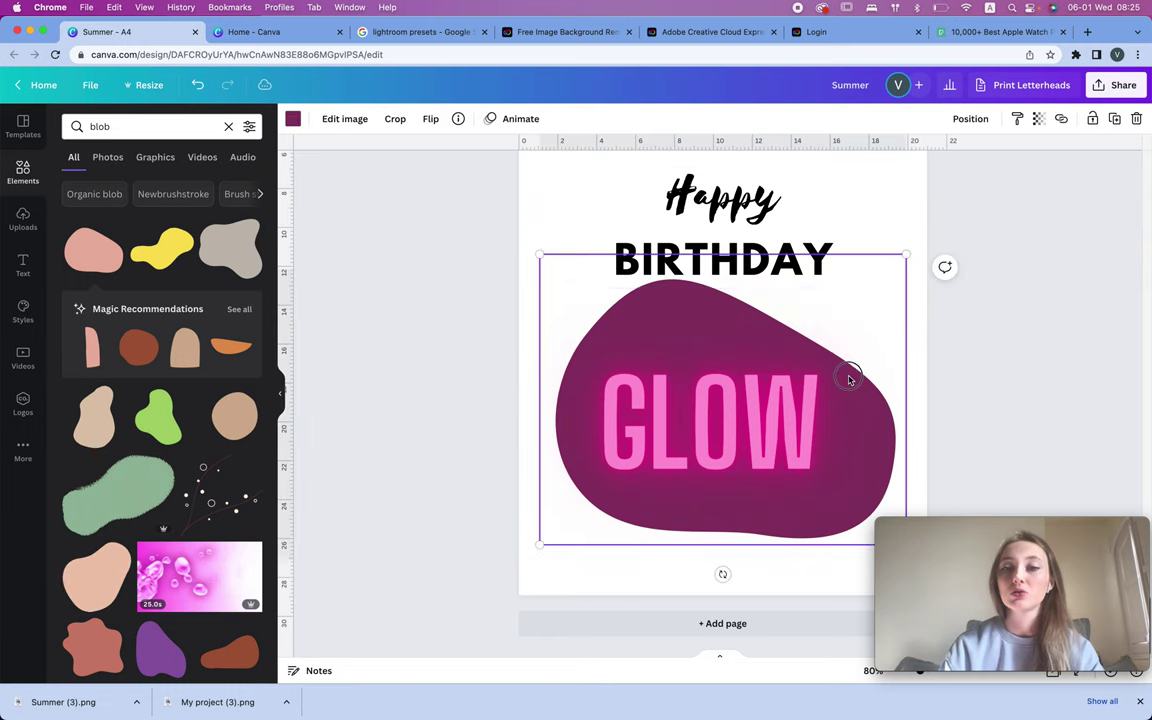
{"action": "left_click", "coordinate": [776, 392], "text": "shift"}
{"action": "left_click_drag", "start_coordinate": [900, 255], "coordinate": [884, 316]}
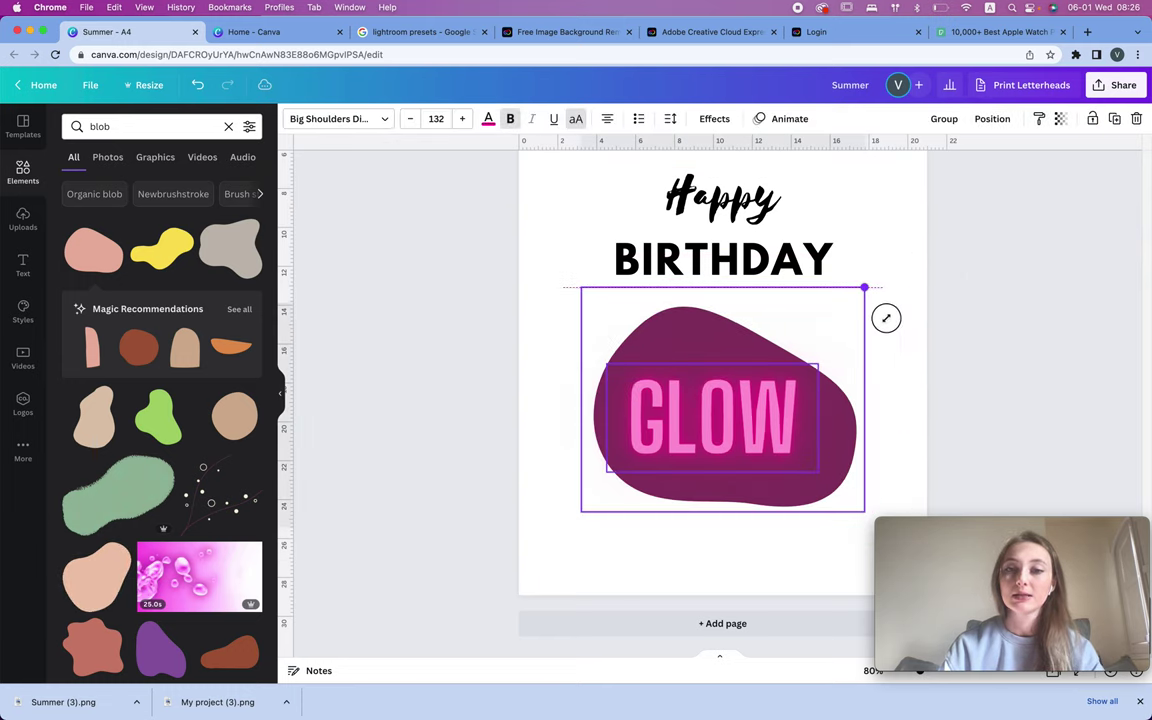
{"action": "left_click_drag", "start_coordinate": [754, 401], "coordinate": [698, 403]}
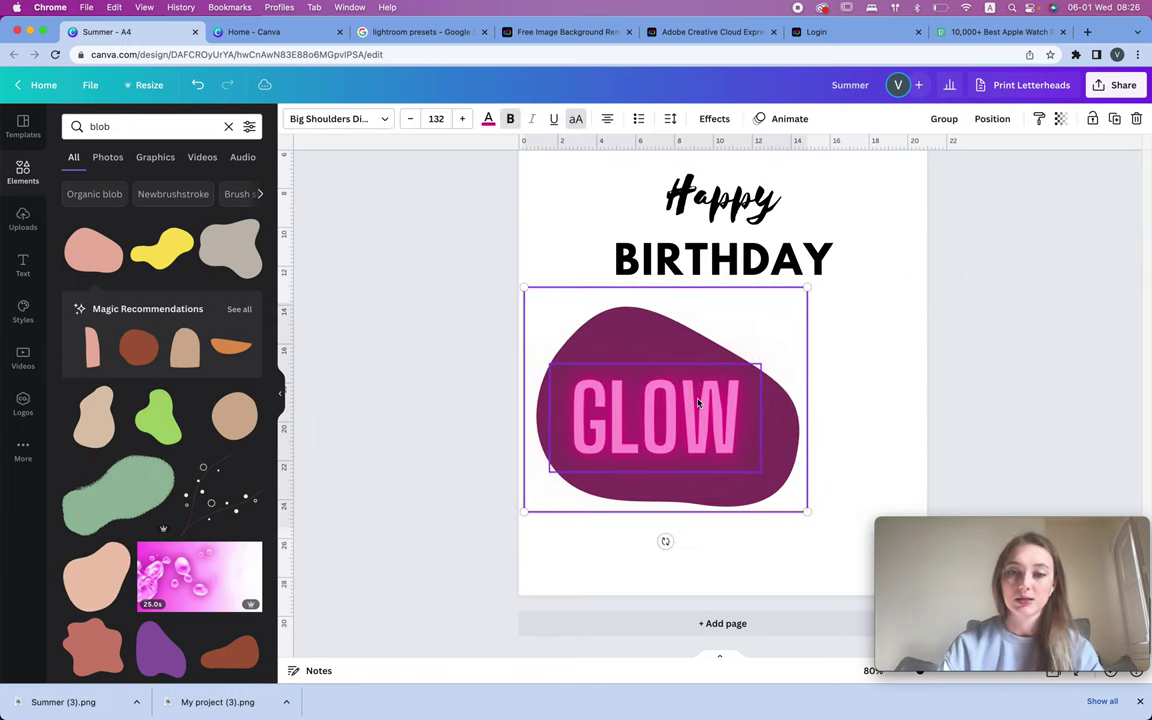
{"action": "left_click", "coordinate": [886, 349]}
Step: Try the Montserrat Classic font on the GLOW lettering and undo it
{"action": "left_click", "coordinate": [655, 415]}
{"action": "left_click", "coordinate": [338, 118]}
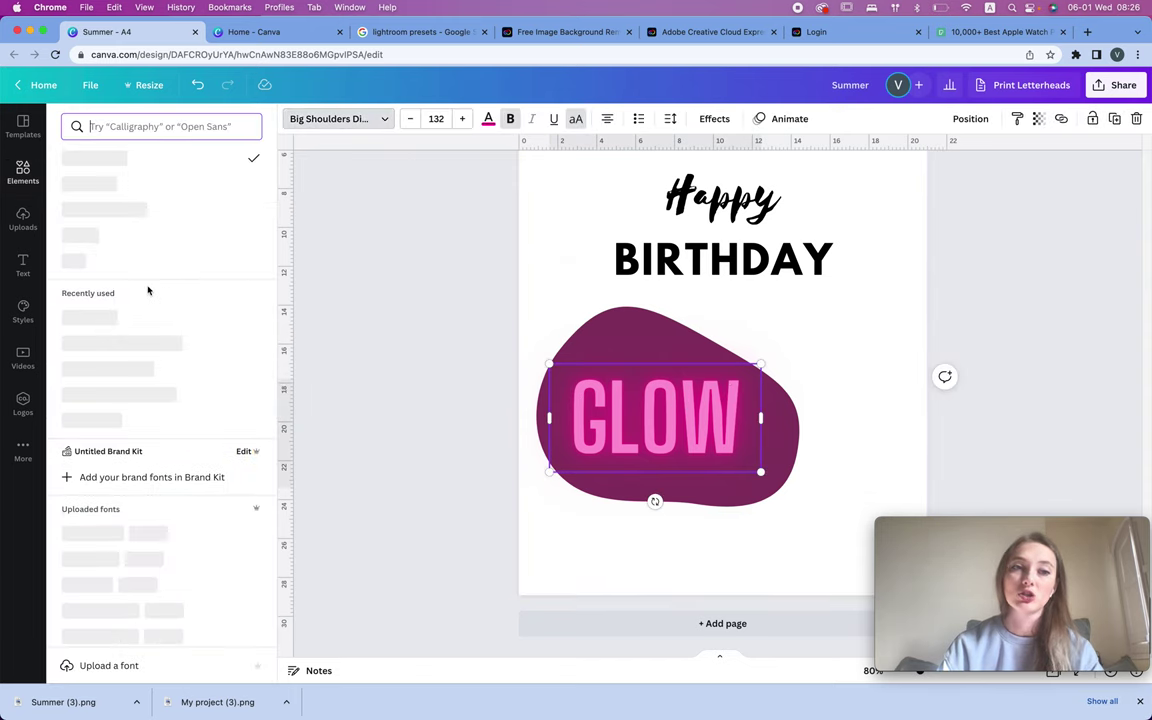
{"action": "left_click", "coordinate": [149, 320]}
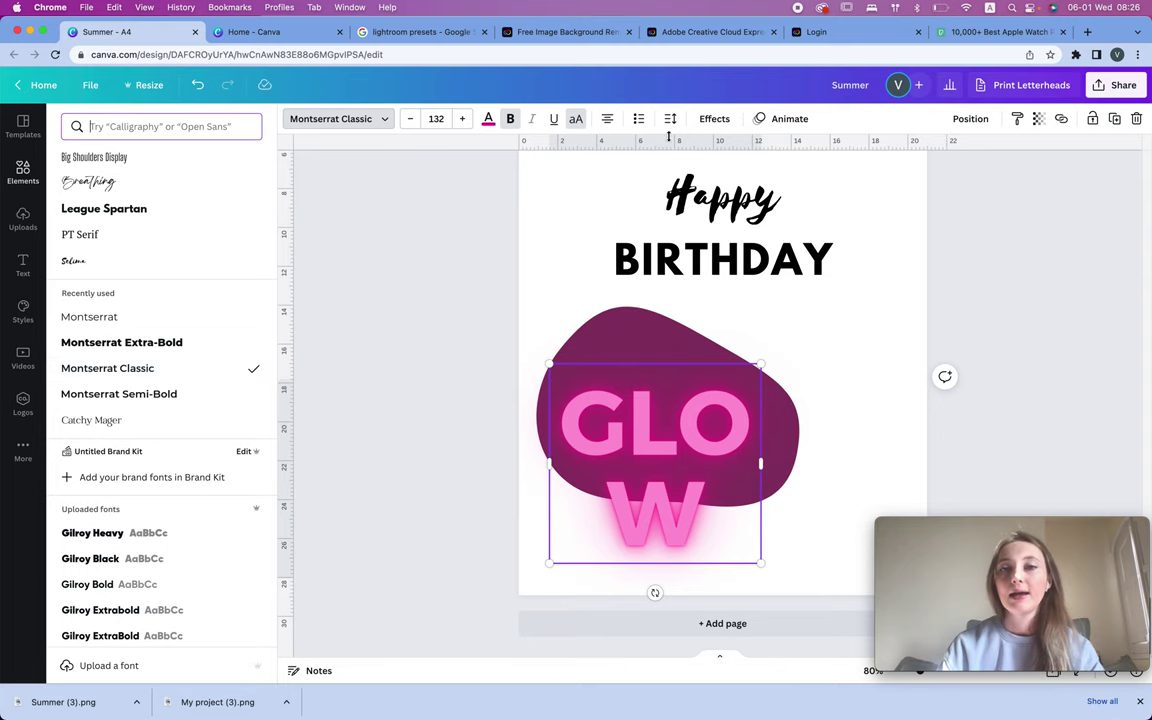
{"action": "left_click", "coordinate": [715, 119]}
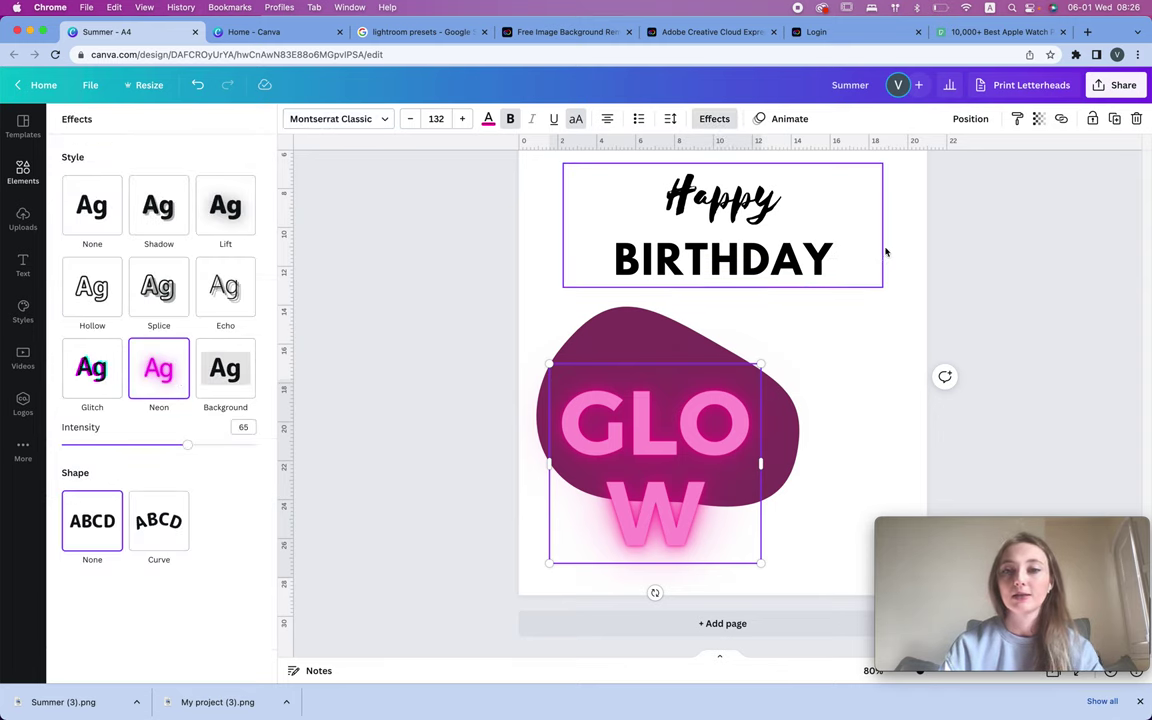
{"action": "key", "text": "Escape"}
{"action": "key", "text": "ctrl+z"}
{"action": "key", "text": "ctrl+z"}
{"action": "key", "text": "ctrl+z"}
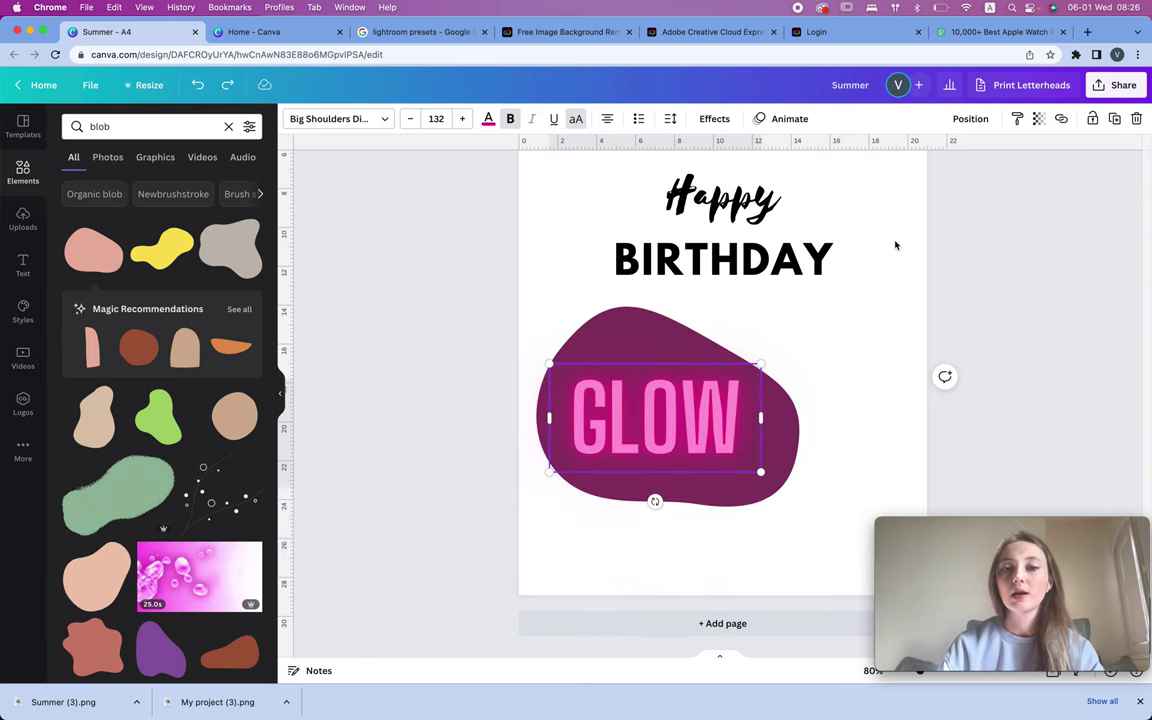
Step: Replace the GLOW lettering's neon effect with a Shadow effect and set its offset to 100
{"action": "left_click", "coordinate": [898, 247]}
{"action": "scroll", "coordinate": [899, 247], "scroll_direction": "up", "scroll_amount": 3}
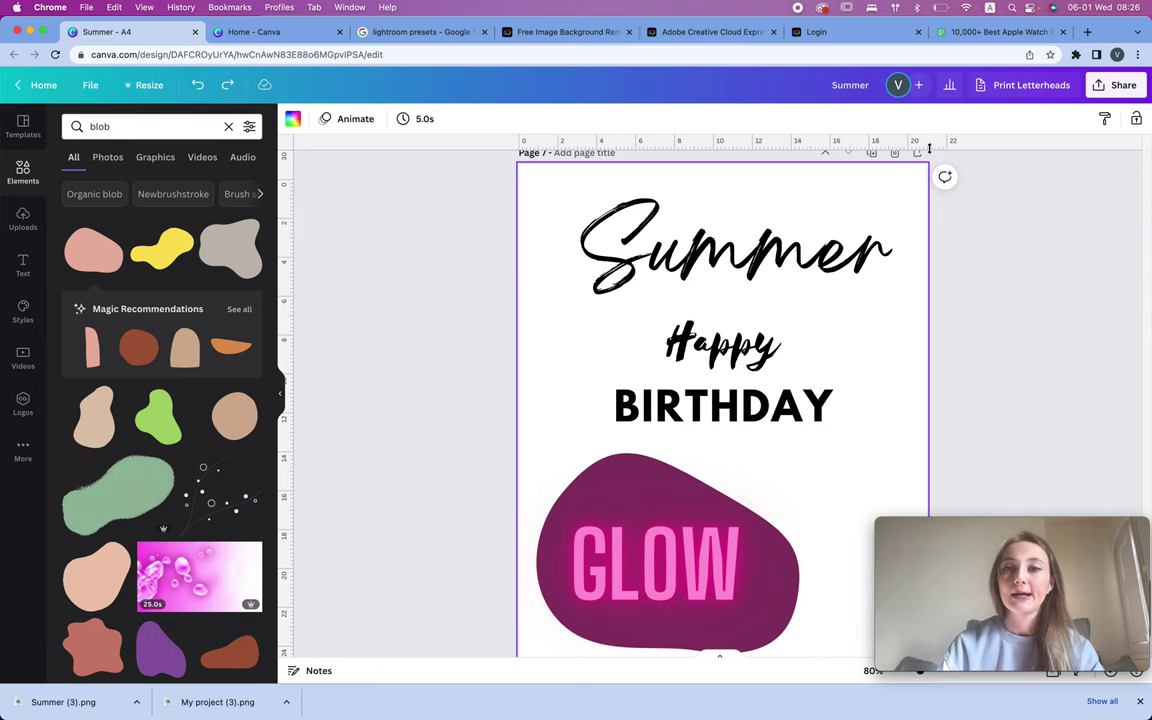
{"action": "key", "text": "Tab"}
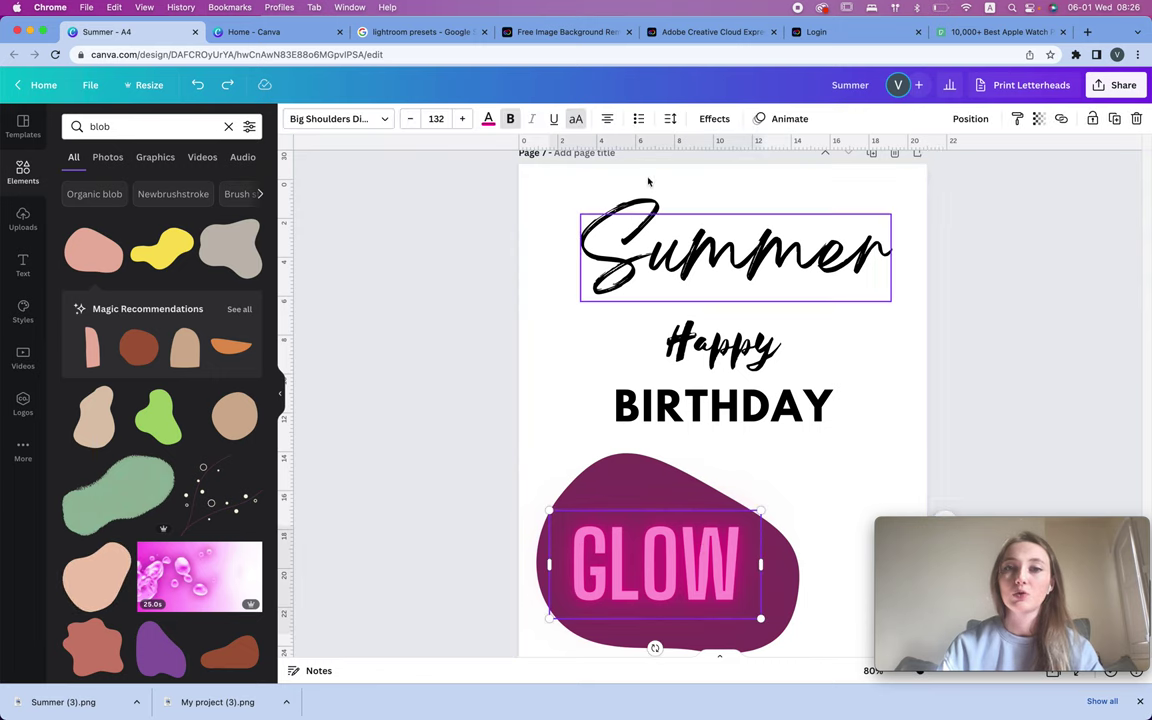
{"action": "left_click", "coordinate": [712, 119]}
{"action": "left_click", "coordinate": [228, 206]}
{"action": "left_click", "coordinate": [158, 206]}
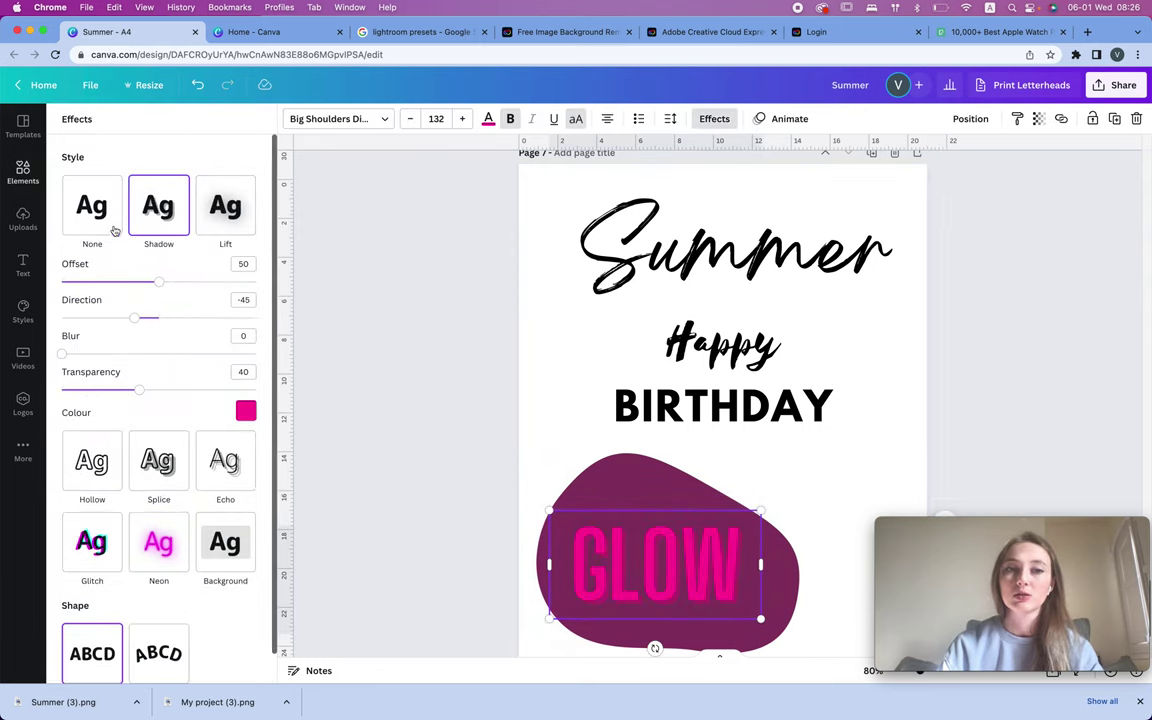
{"action": "left_click", "coordinate": [92, 206]}
{"action": "left_click", "coordinate": [156, 212]}
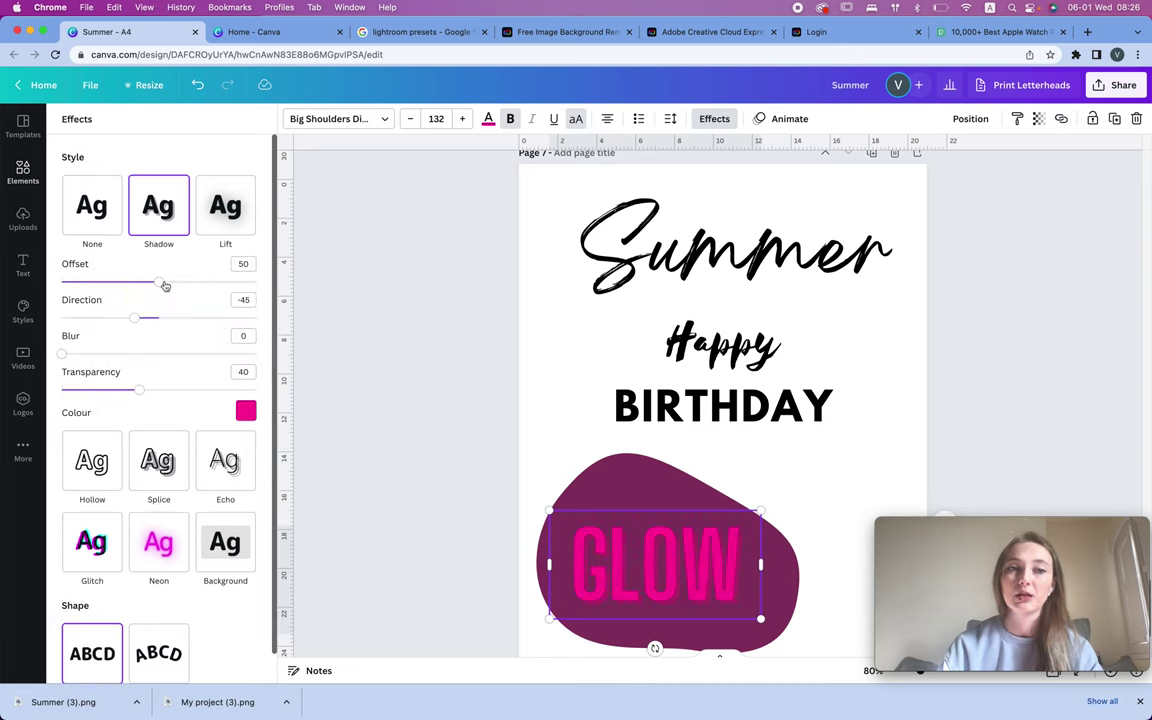
{"action": "left_click_drag", "start_coordinate": [211, 287], "coordinate": [284, 280]}
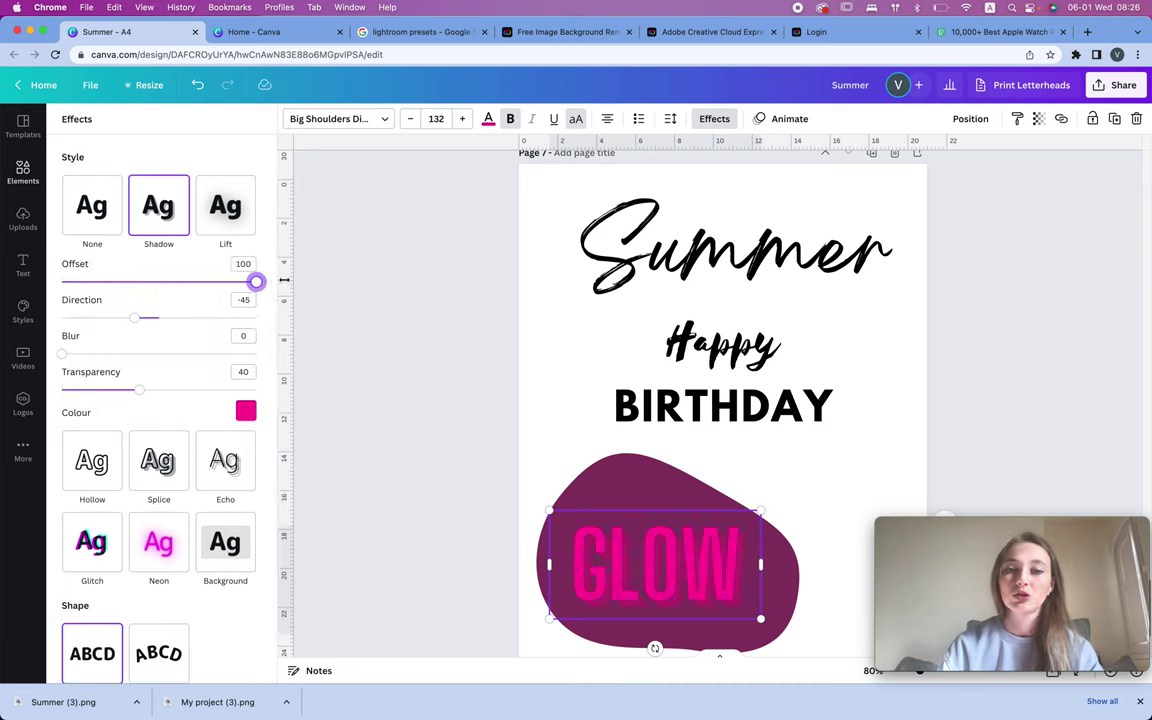
Step: Try light pink as the shadow colour of the GLOW lettering
{"action": "left_click", "coordinate": [246, 411]}
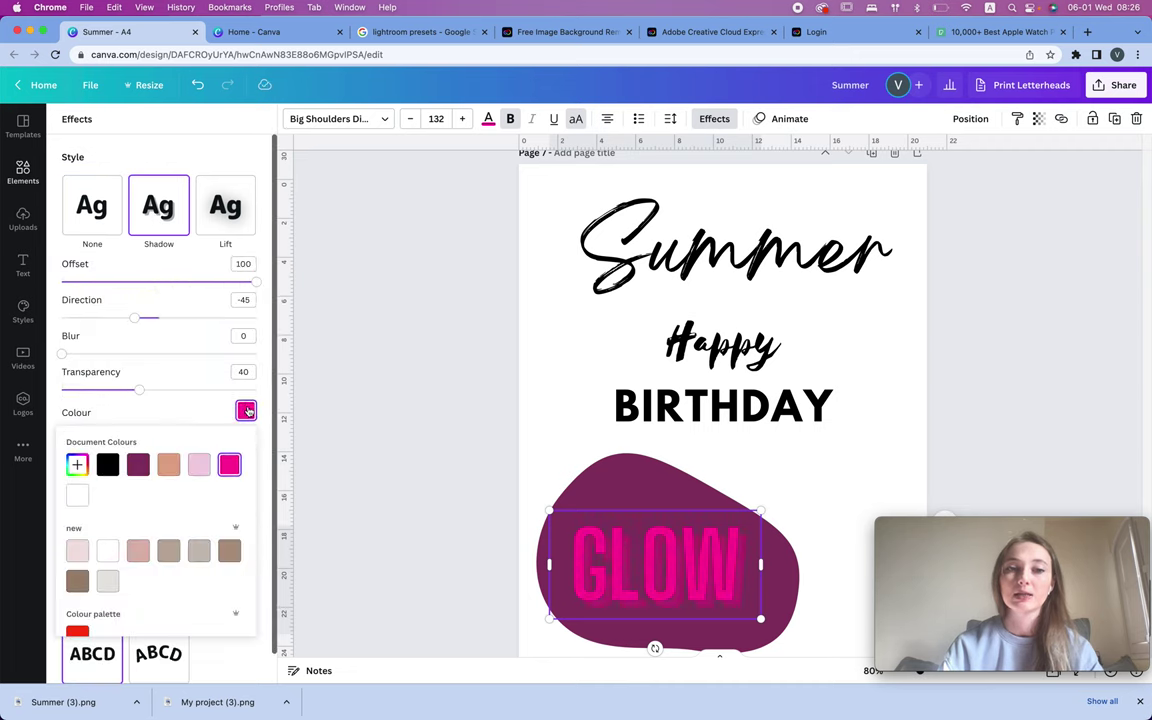
{"action": "left_click", "coordinate": [197, 465]}
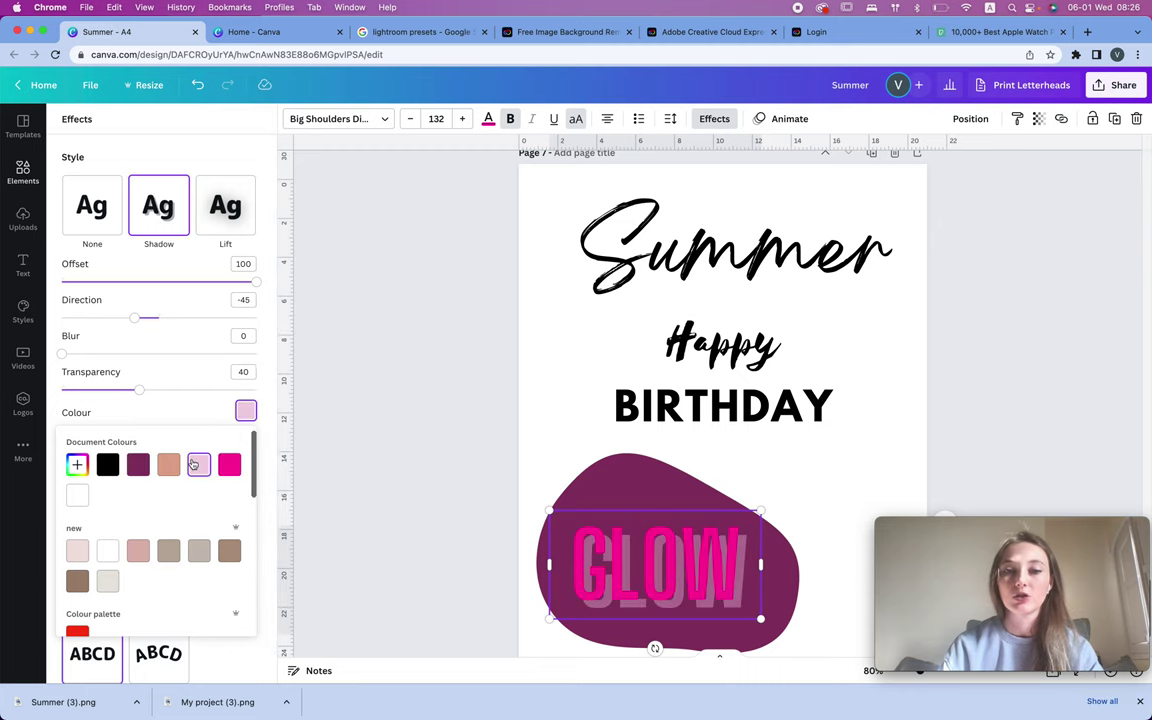
{"action": "left_click", "coordinate": [1022, 227]}
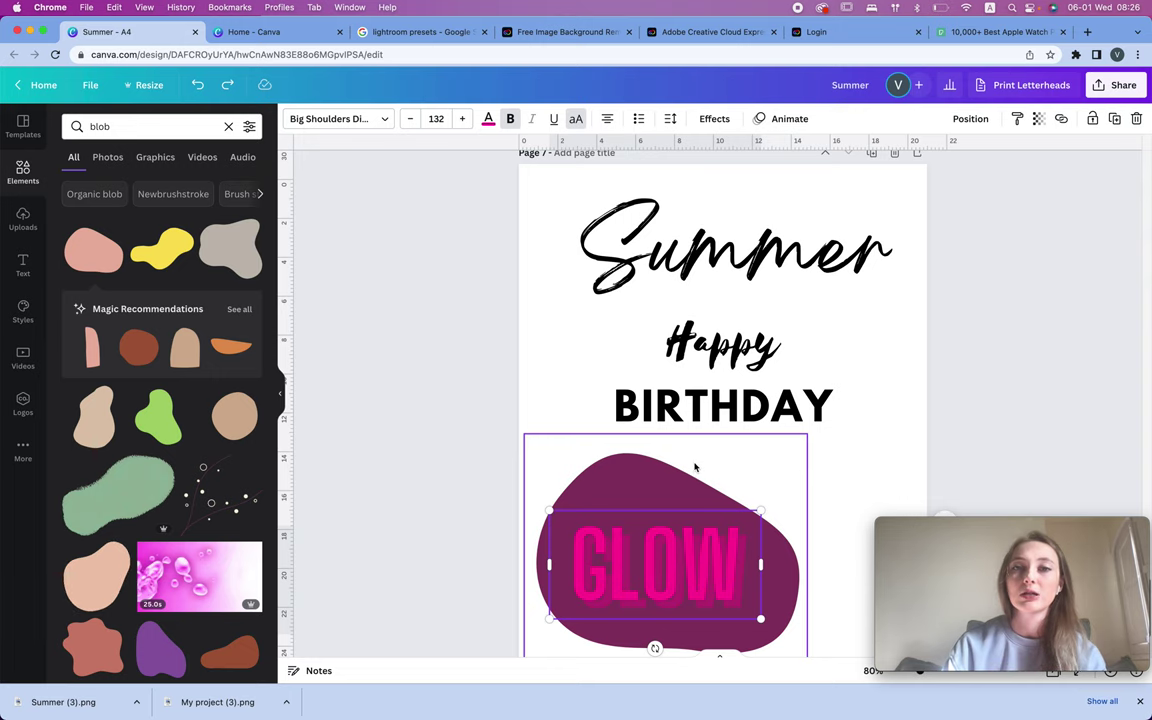
{"action": "left_click", "coordinate": [716, 119]}
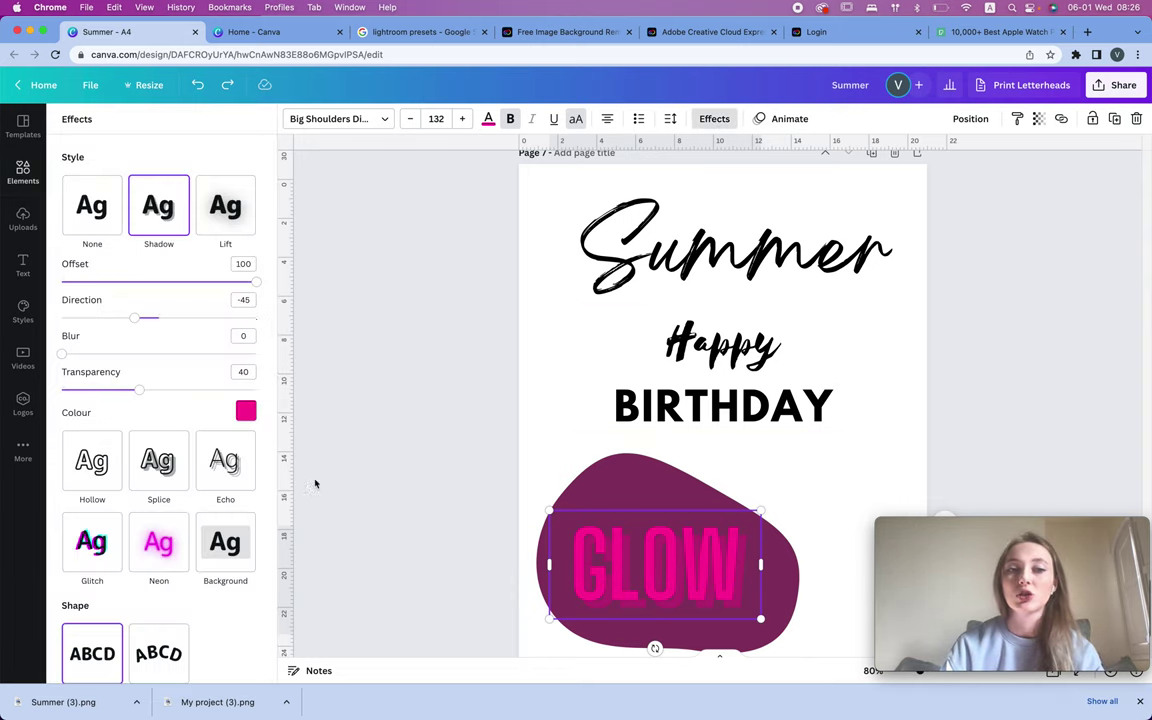
{"action": "key", "text": "Escape"}
{"action": "scroll", "coordinate": [998, 373], "scroll_direction": "down", "scroll_amount": 3}
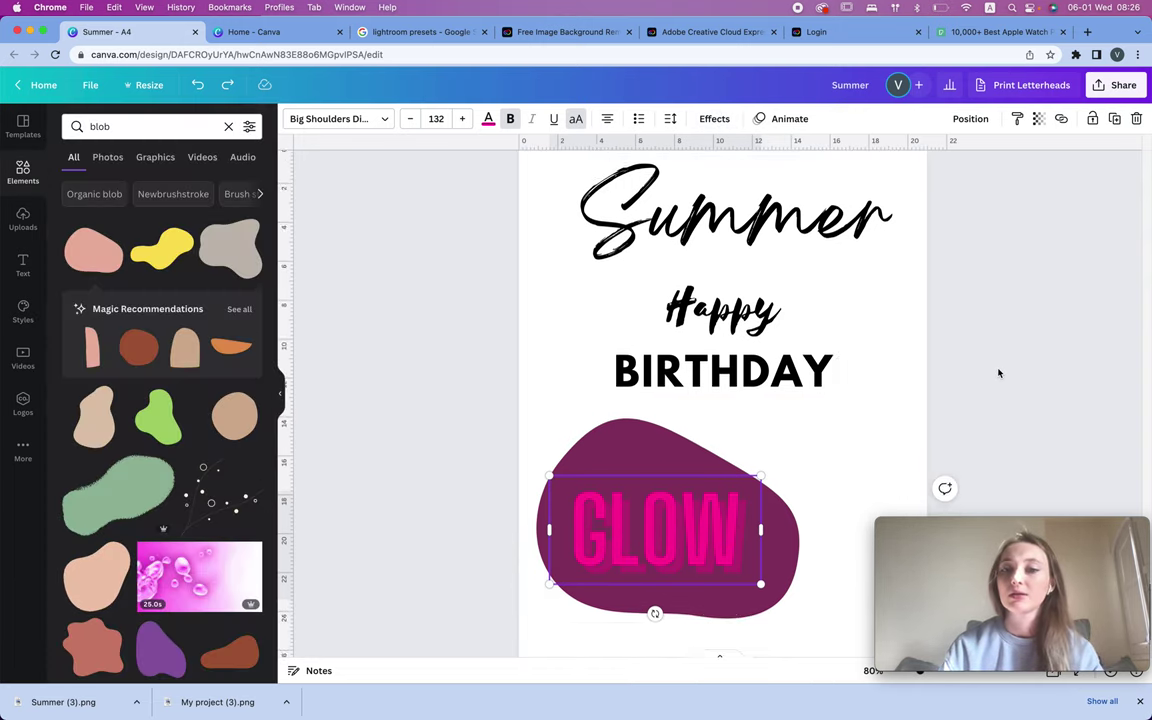
{"action": "left_click", "coordinate": [965, 312]}
{"action": "scroll", "coordinate": [966, 285], "scroll_direction": "up", "scroll_amount": 3}
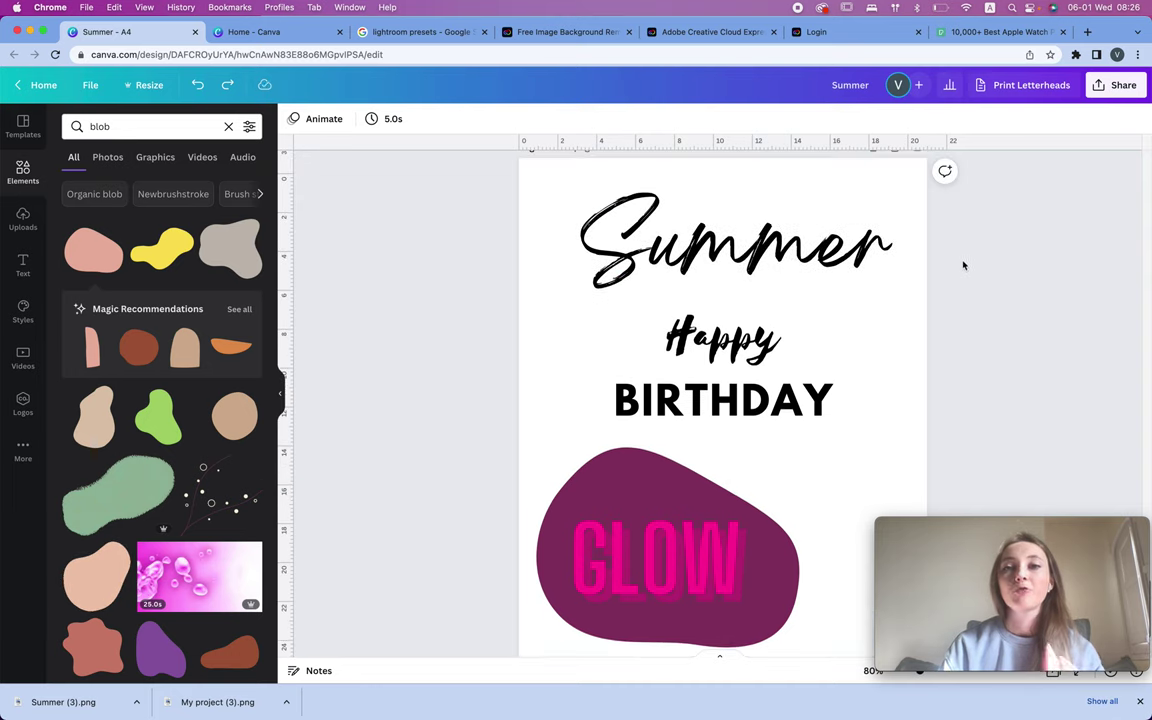
Step: Add a blank page and insert the "DAZZLE eau de parfum" text design on it
{"action": "left_click", "coordinate": [917, 188]}
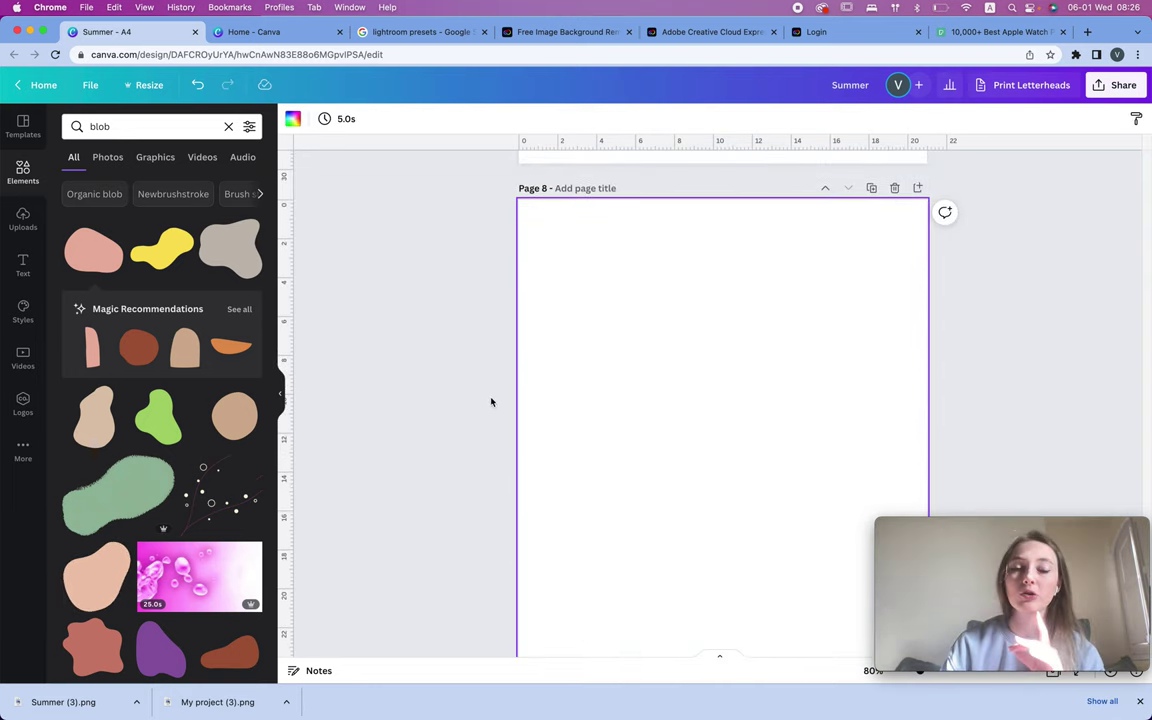
{"action": "left_click", "coordinate": [23, 263]}
{"action": "scroll", "coordinate": [241, 229], "scroll_direction": "down", "scroll_amount": 10}
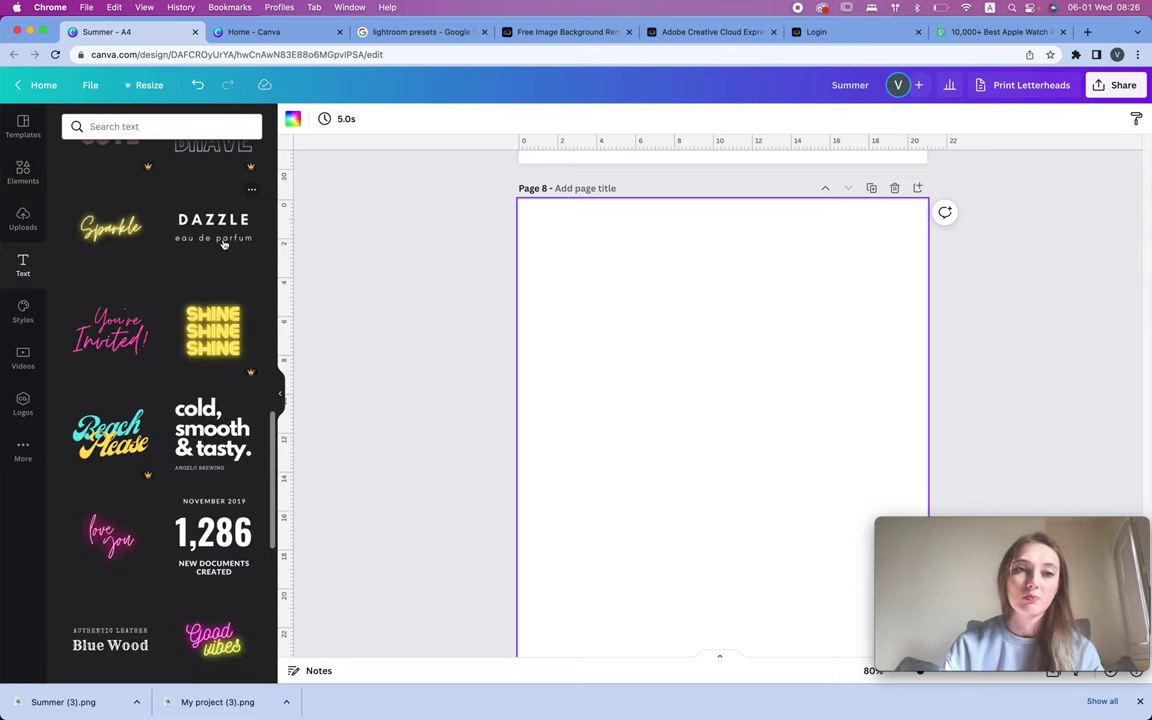
{"action": "left_click", "coordinate": [226, 242]}
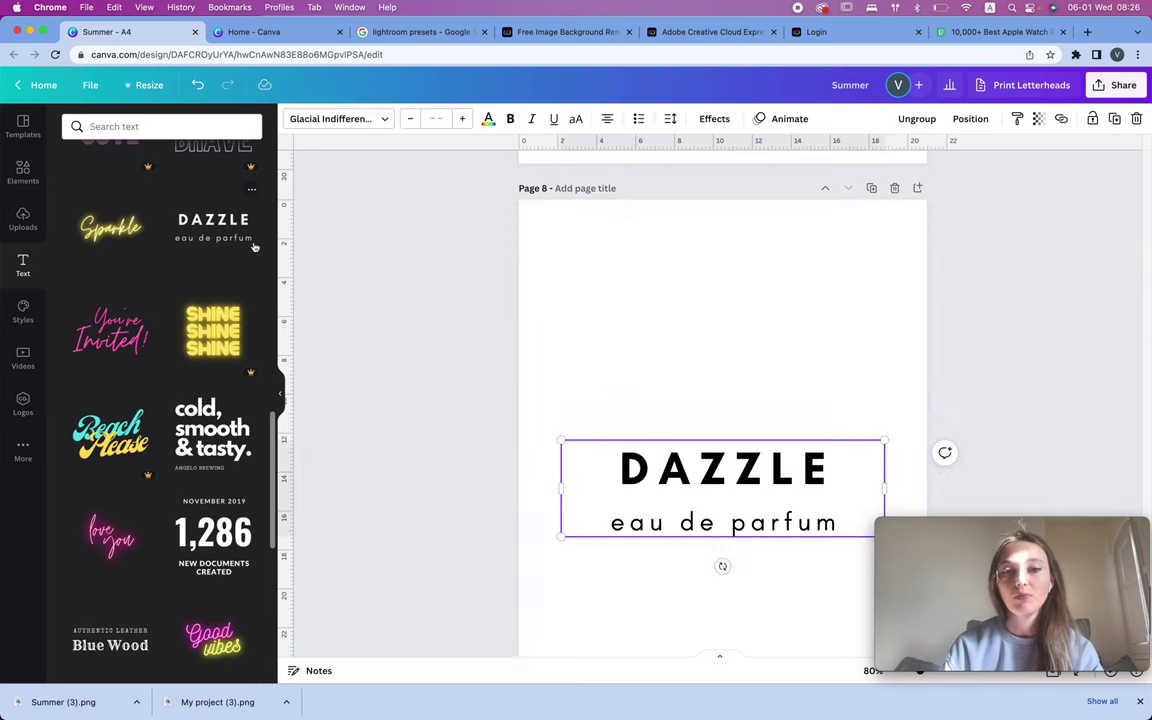
Step: Move the duplicate DAZZLE text design up the page and delete its DAZZLE line
{"action": "left_click", "coordinate": [688, 474]}
{"action": "left_click_drag", "start_coordinate": [688, 474], "coordinate": [668, 278]}
{"action": "key", "text": "Delete"}
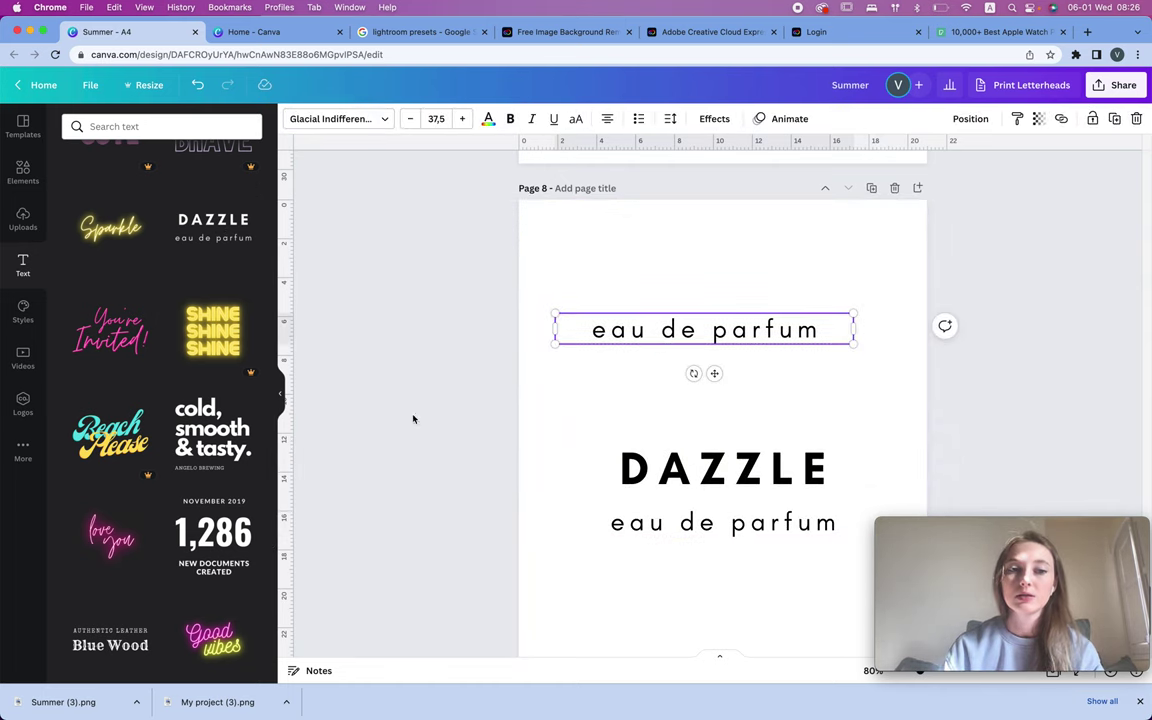
Step: Add the "cold, smooth & tasty." text design and arrange it above the DAZZLE text, which goes near the page's lower right
{"action": "left_click", "coordinate": [213, 430]}
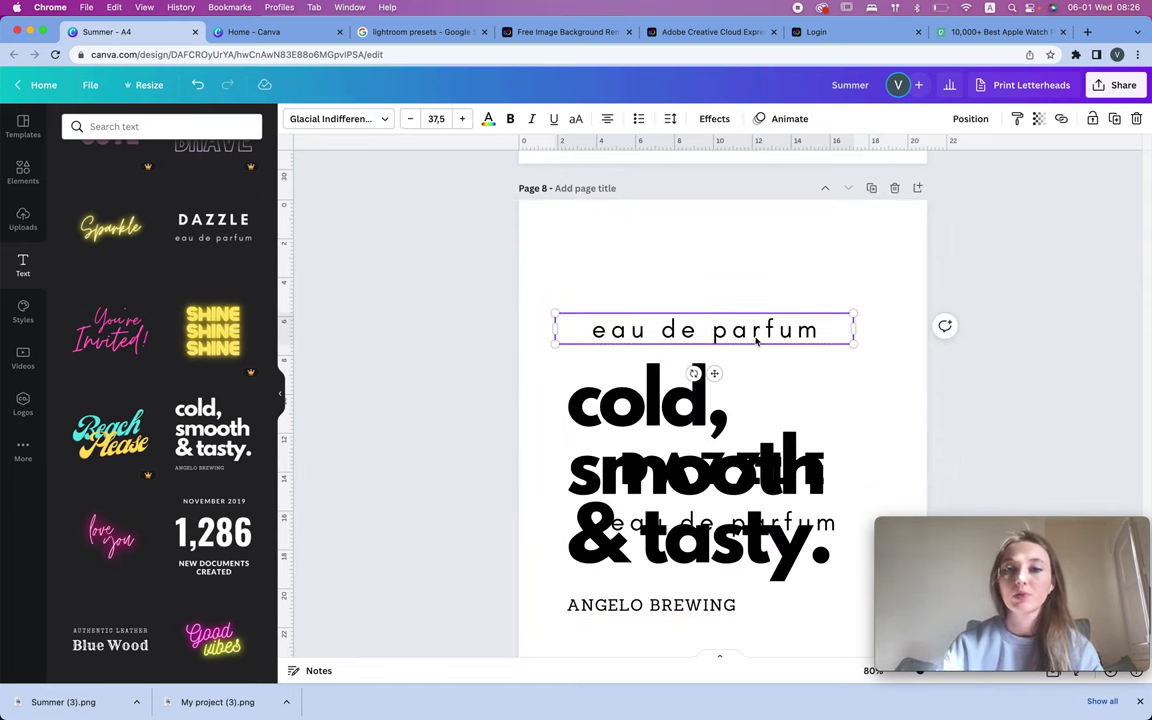
{"action": "left_click_drag", "start_coordinate": [709, 425], "coordinate": [712, 300]}
{"action": "left_click", "coordinate": [720, 470]}
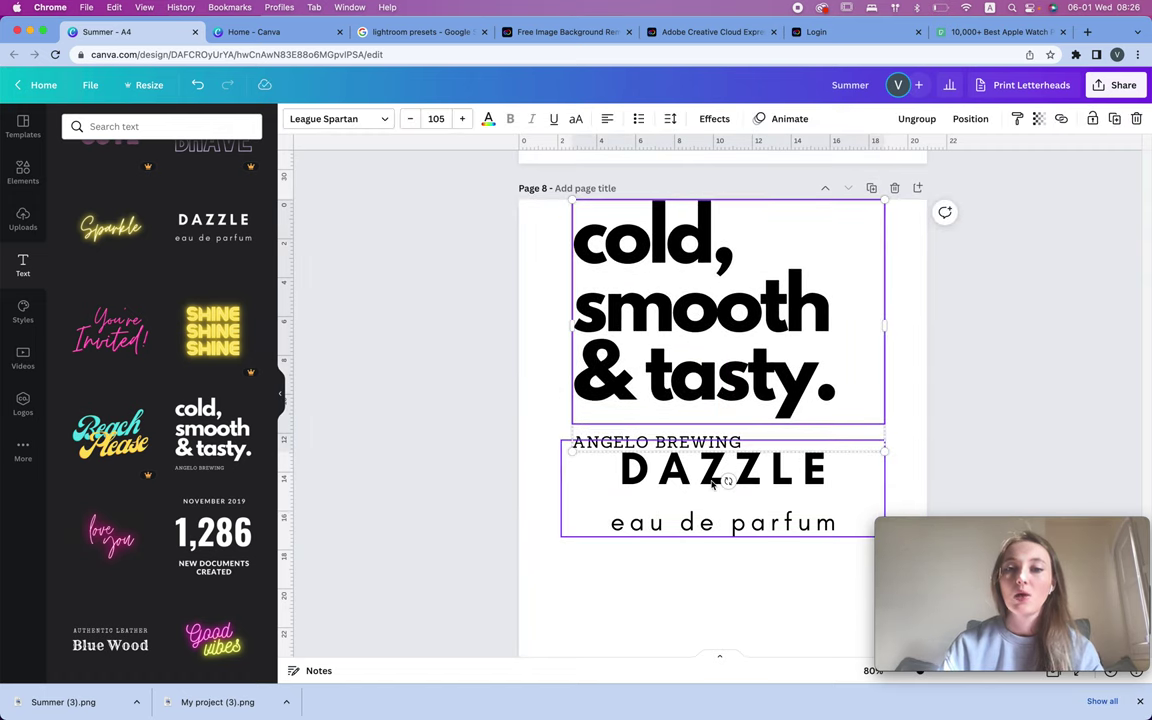
{"action": "scroll", "coordinate": [712, 483], "scroll_direction": "down", "scroll_amount": 3}
{"action": "left_click", "coordinate": [784, 283]}
{"action": "left_click_drag", "start_coordinate": [784, 283], "coordinate": [847, 415]}
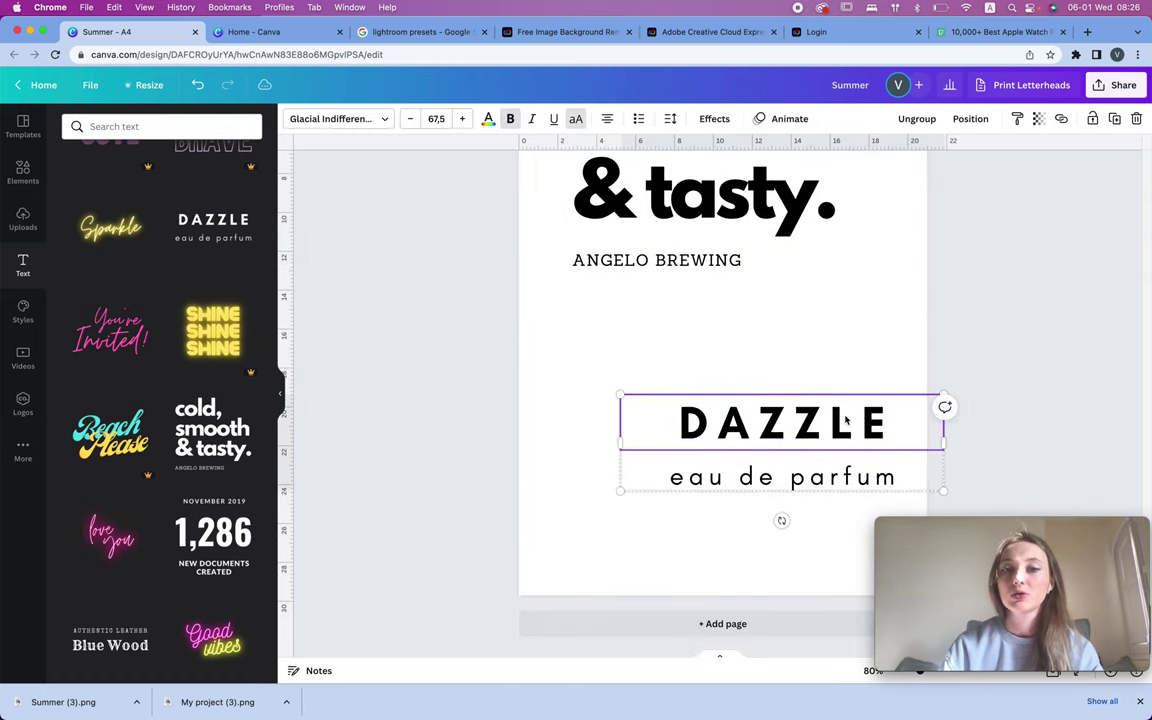
{"action": "left_click", "coordinate": [810, 365]}
{"action": "left_click_drag", "start_coordinate": [673, 213], "coordinate": [638, 301]}
{"action": "left_click", "coordinate": [958, 340]}
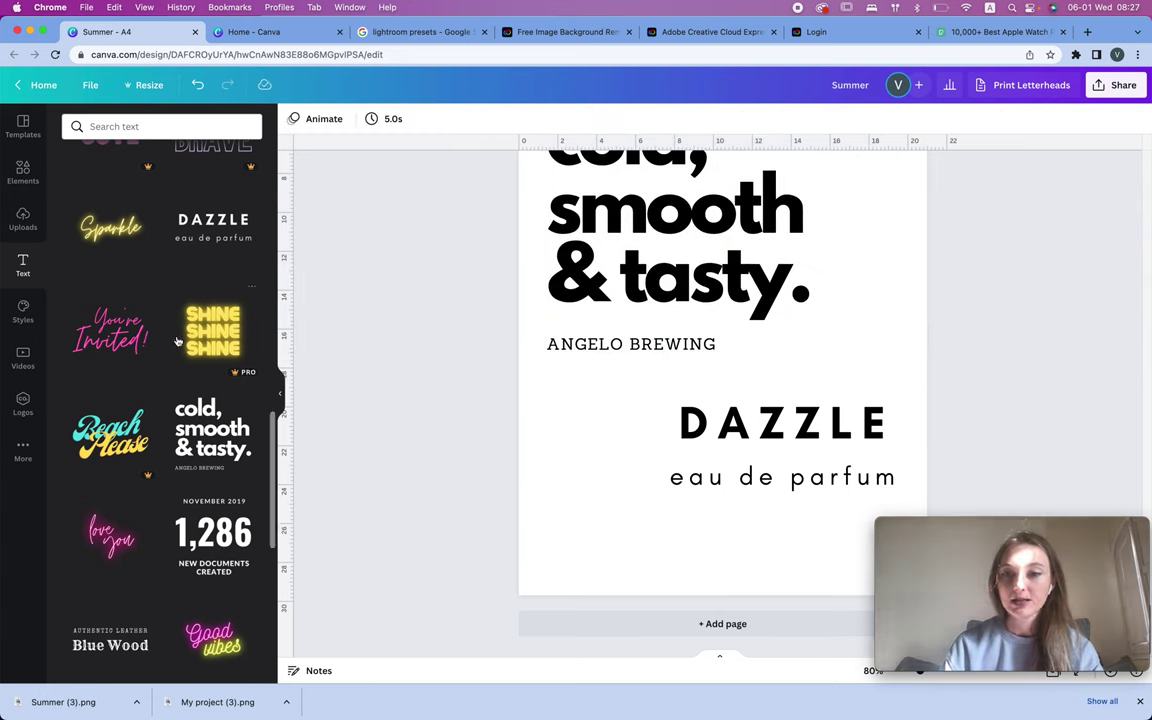
Step: Add a square shape in dark plum and place it behind the letter D of DAZZLE
{"action": "left_click", "coordinate": [23, 172]}
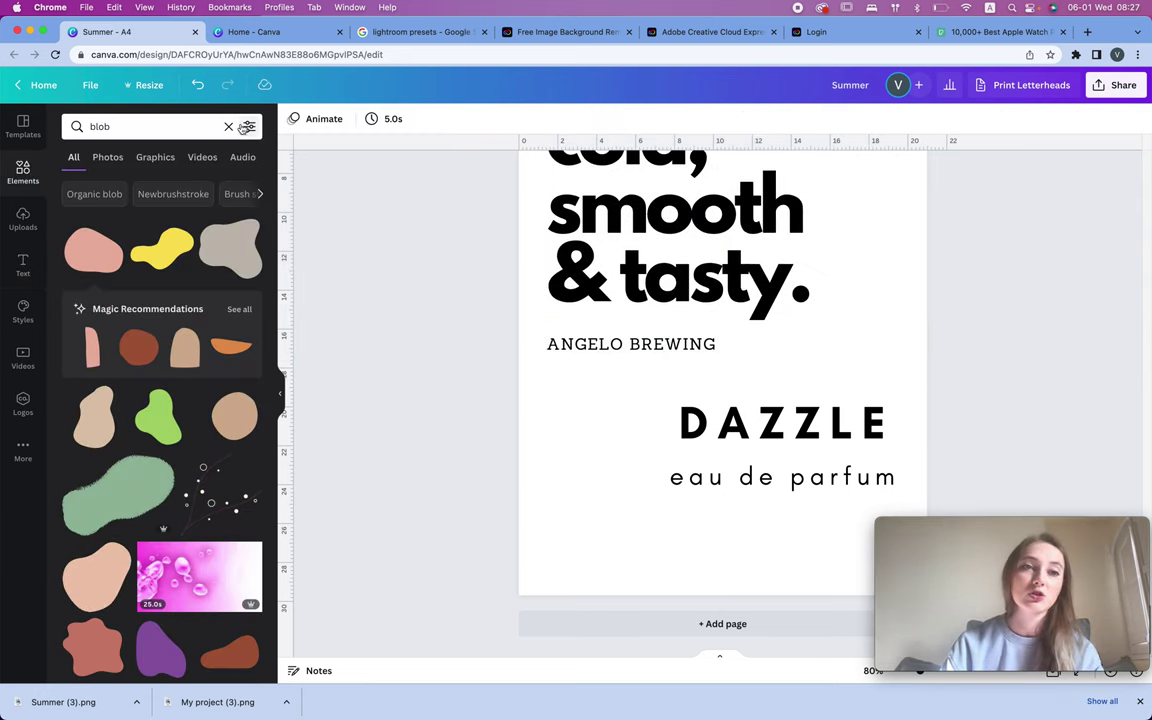
{"action": "left_click", "coordinate": [229, 126]}
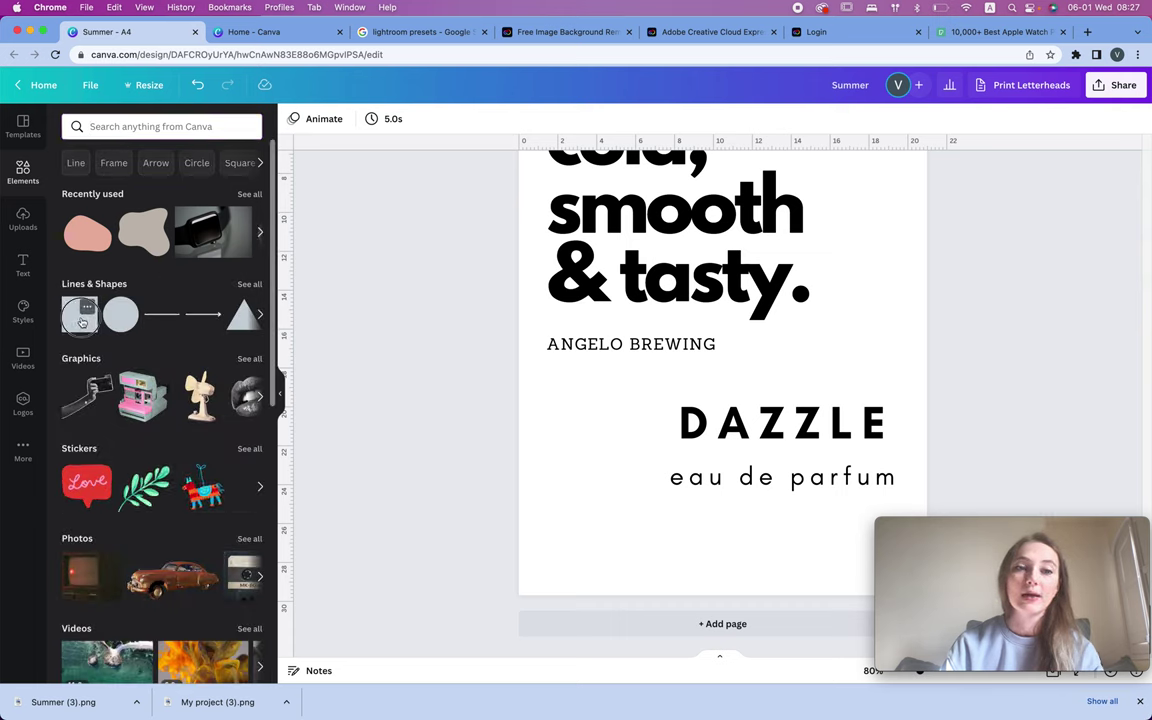
{"action": "left_click", "coordinate": [82, 321]}
{"action": "left_click_drag", "start_coordinate": [782, 249], "coordinate": [700, 430]}
Step: Ungroup the DAZZLE and eau de parfum text lines
{"action": "left_click", "coordinate": [833, 440]}
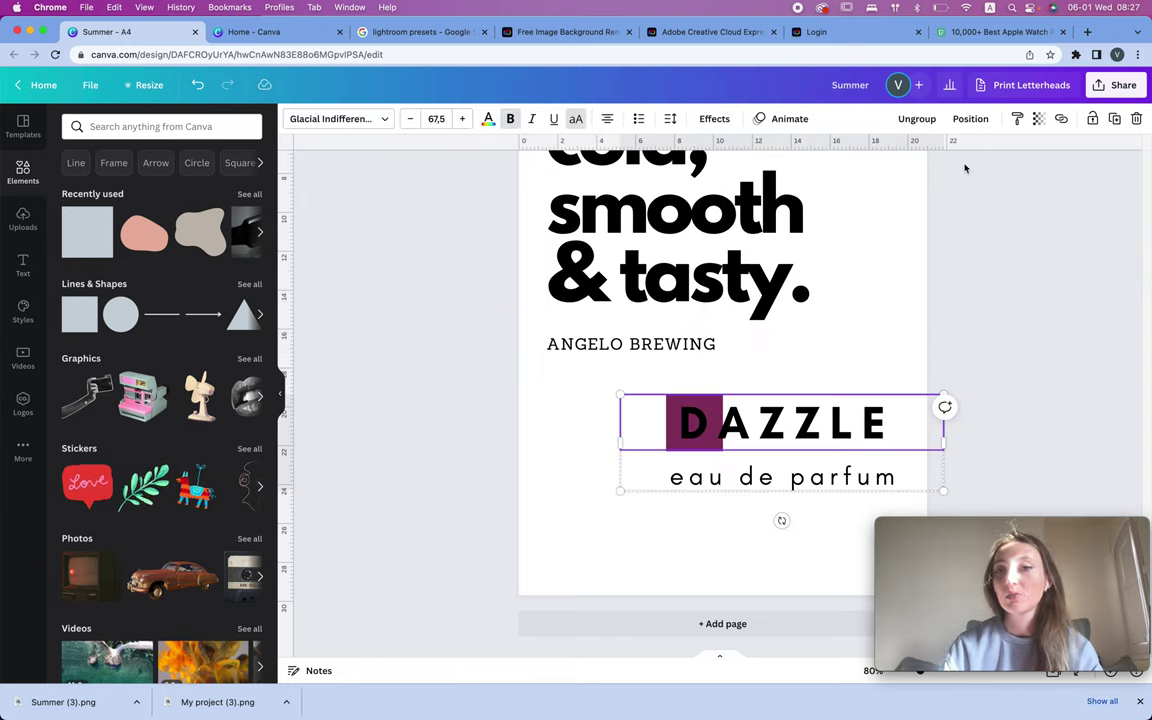
{"action": "left_click", "coordinate": [855, 477], "text": "shift"}
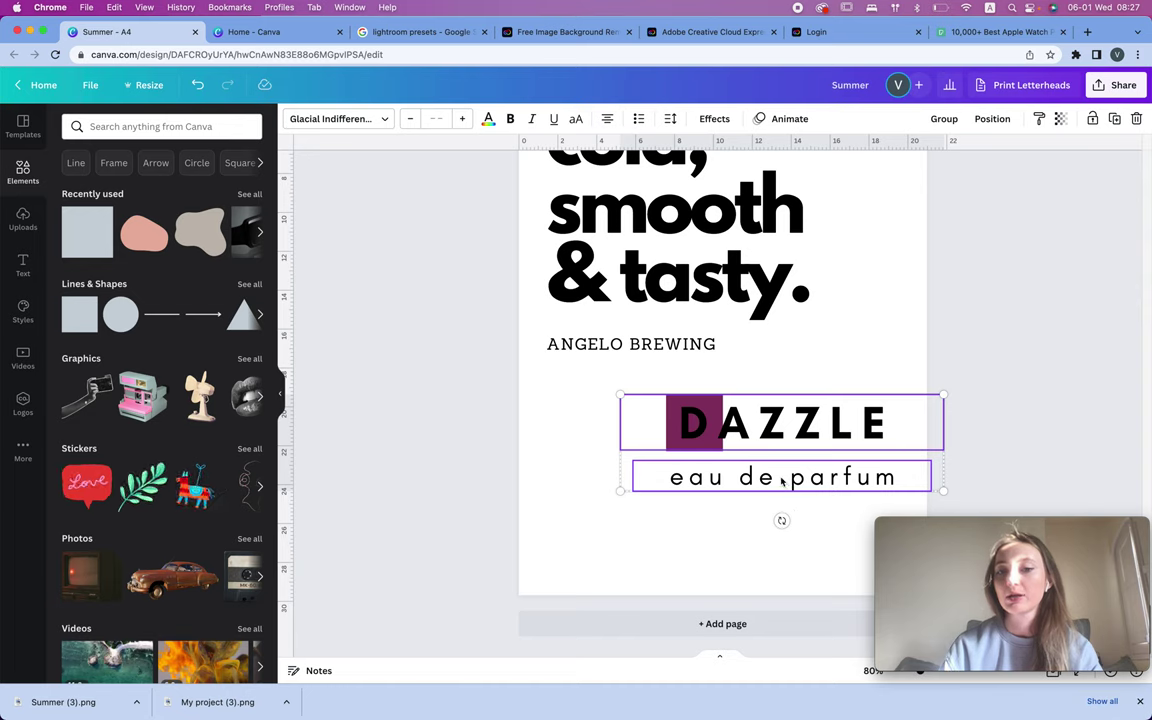
Step: Move the eau de parfum line beside "& tasty." and shift the DAZZLE text with its plum square down and toward the page's centre
{"action": "left_click", "coordinate": [733, 507]}
{"action": "left_click", "coordinate": [733, 488]}
{"action": "left_click_drag", "start_coordinate": [733, 488], "coordinate": [895, 296]}
{"action": "left_click", "coordinate": [670, 403]}
{"action": "left_click_drag", "start_coordinate": [571, 418], "coordinate": [926, 414]}
{"action": "left_click_drag", "start_coordinate": [854, 411], "coordinate": [785, 444]}
{"action": "left_click", "coordinate": [929, 425]}
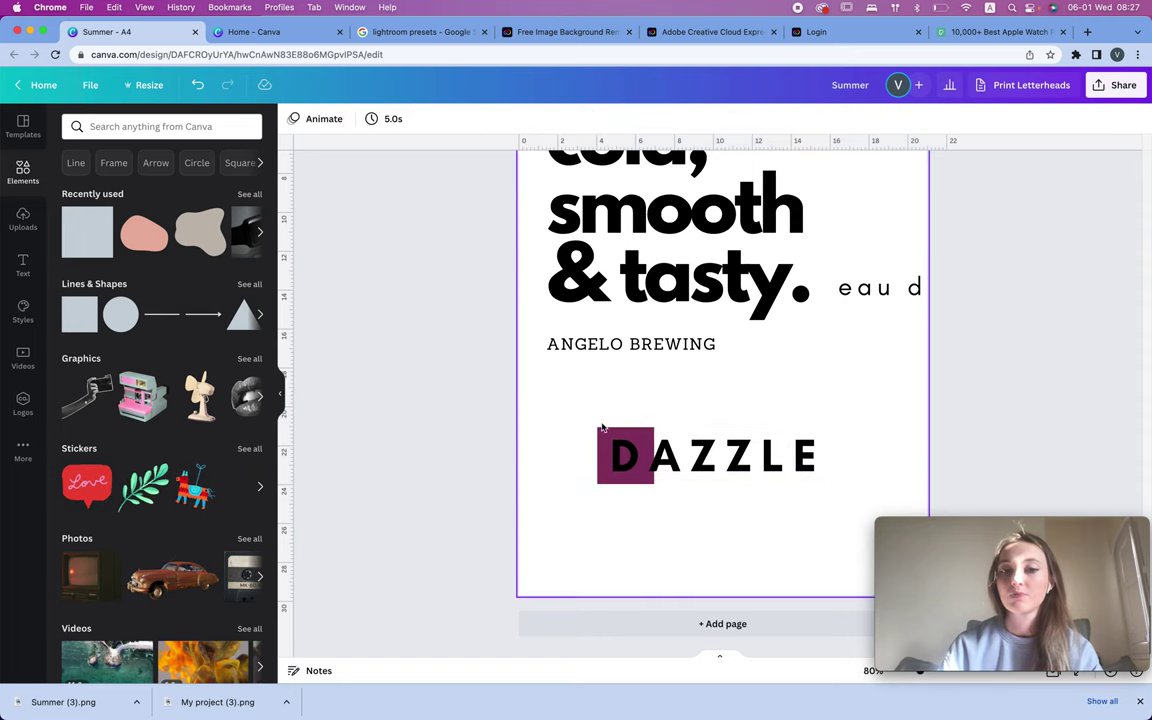
Step: Layer the plum square over the letter D of DAZZLE and set the square's transparency to 36
{"action": "left_click", "coordinate": [615, 438]}
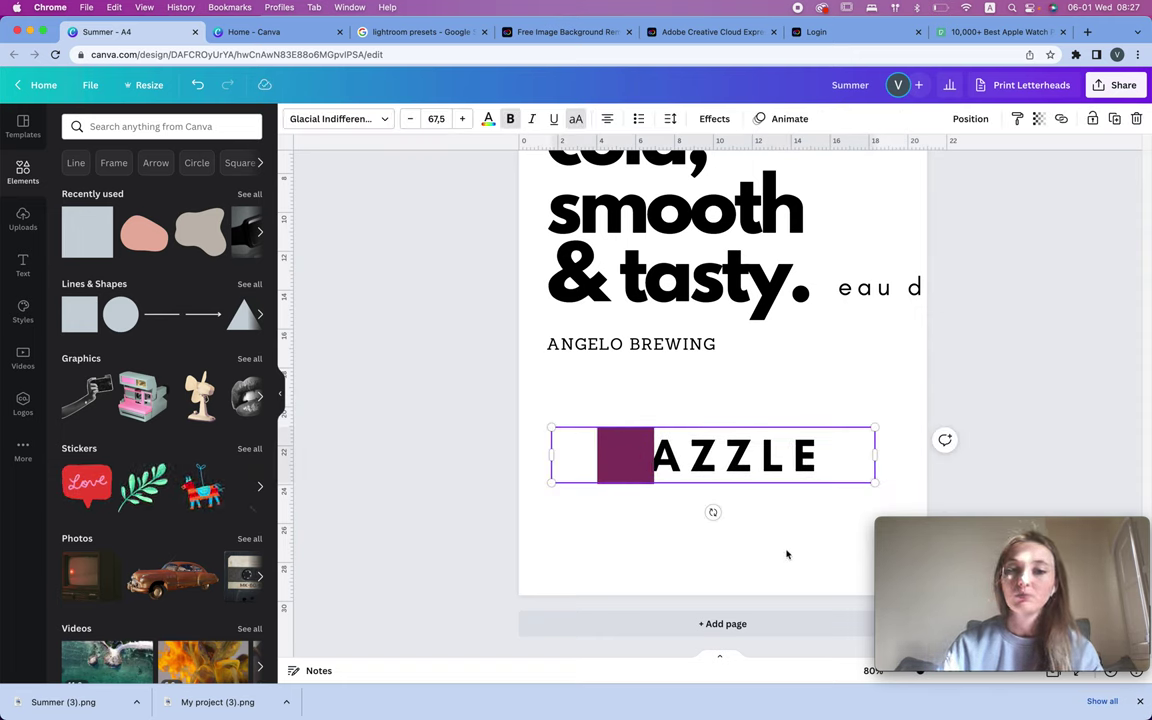
{"action": "mouse_move", "coordinate": [617, 455]}
{"action": "left_mouse_down"}
{"action": "mouse_move", "coordinate": [579, 455]}
{"action": "mouse_move", "coordinate": [617, 455]}
{"action": "left_mouse_up"}
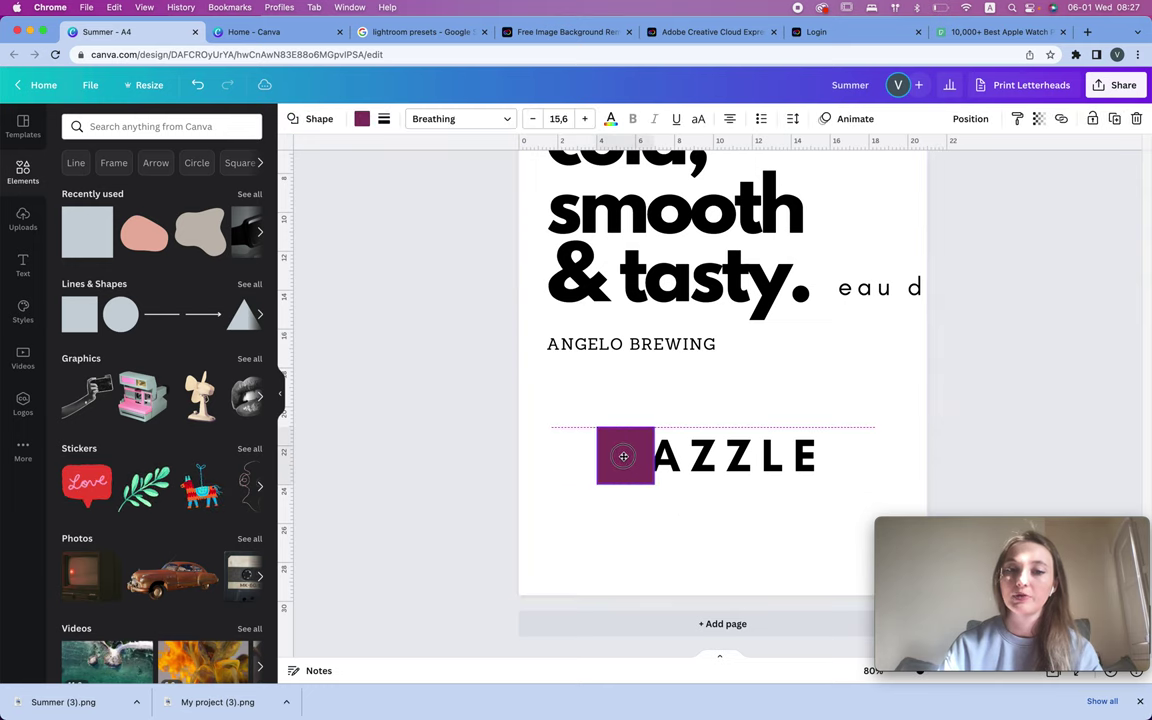
{"action": "left_click", "coordinate": [1039, 119]}
{"action": "left_click", "coordinate": [953, 174]}
{"action": "left_click_drag", "start_coordinate": [655, 456], "coordinate": [646, 458]}
Step: Widen the letter spacing of the DAZZLE text
{"action": "left_click", "coordinate": [789, 458]}
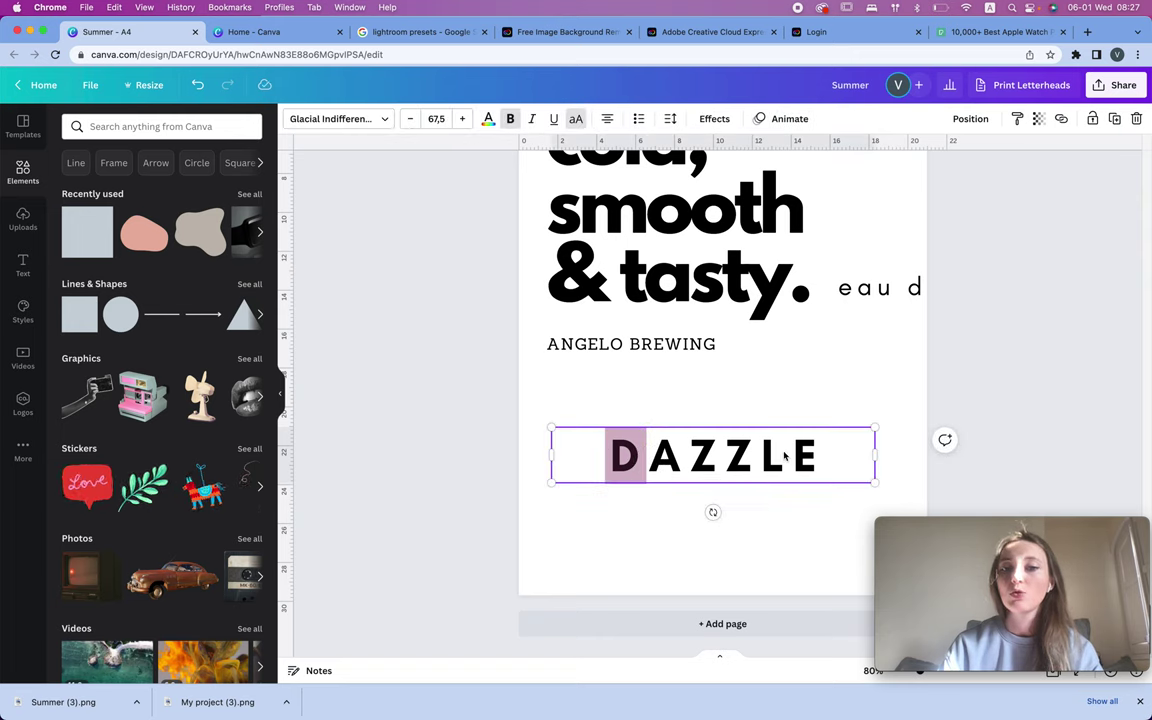
{"action": "double_click", "coordinate": [848, 430]}
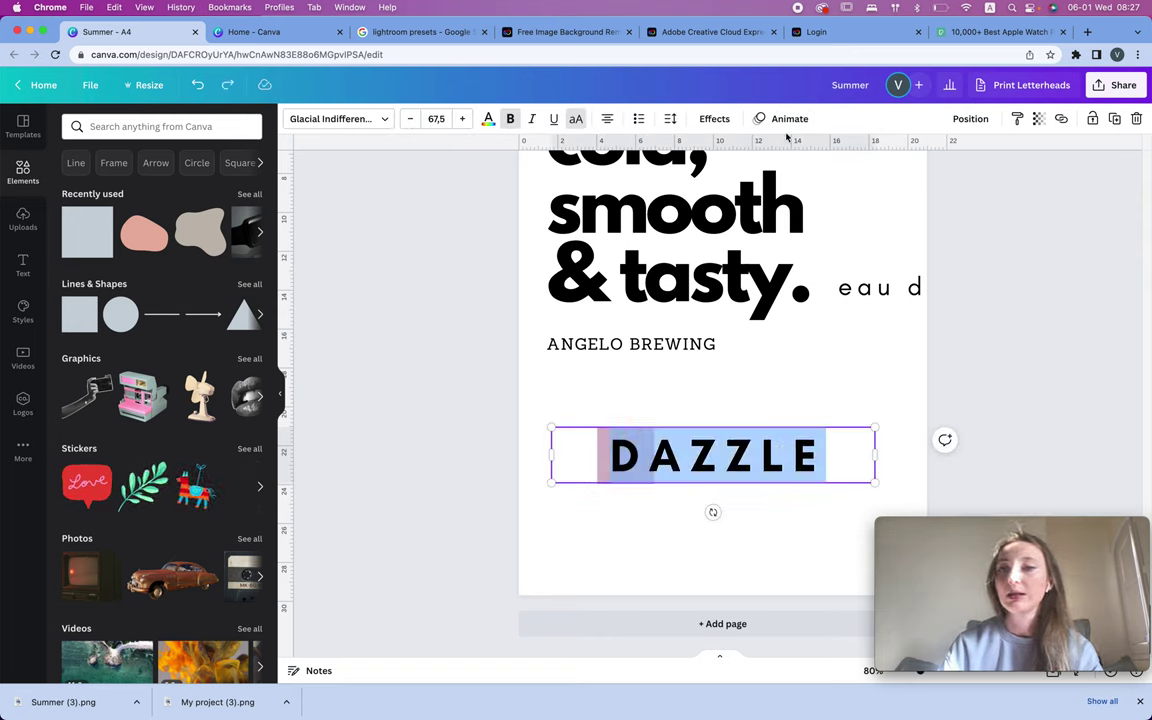
{"action": "left_click", "coordinate": [671, 119]}
{"action": "left_click_drag", "start_coordinate": [738, 176], "coordinate": [795, 177]}
{"action": "left_click", "coordinate": [1095, 408]}
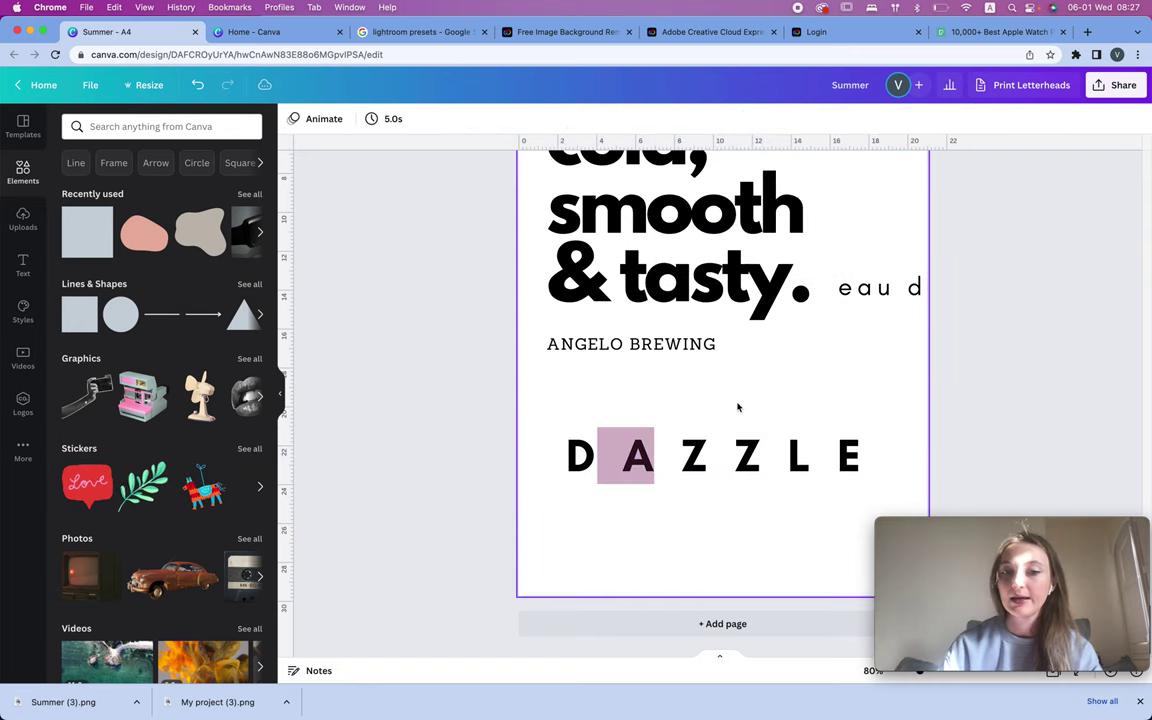
Step: Place copies of the translucent plum square over D, A and the first Z, tilting the Z square and lowering the A square slightly
{"action": "left_click_drag", "start_coordinate": [630, 436], "coordinate": [714, 455]}
{"action": "key", "text": "ctrl+z"}
{"action": "left_click", "coordinate": [585, 448]}
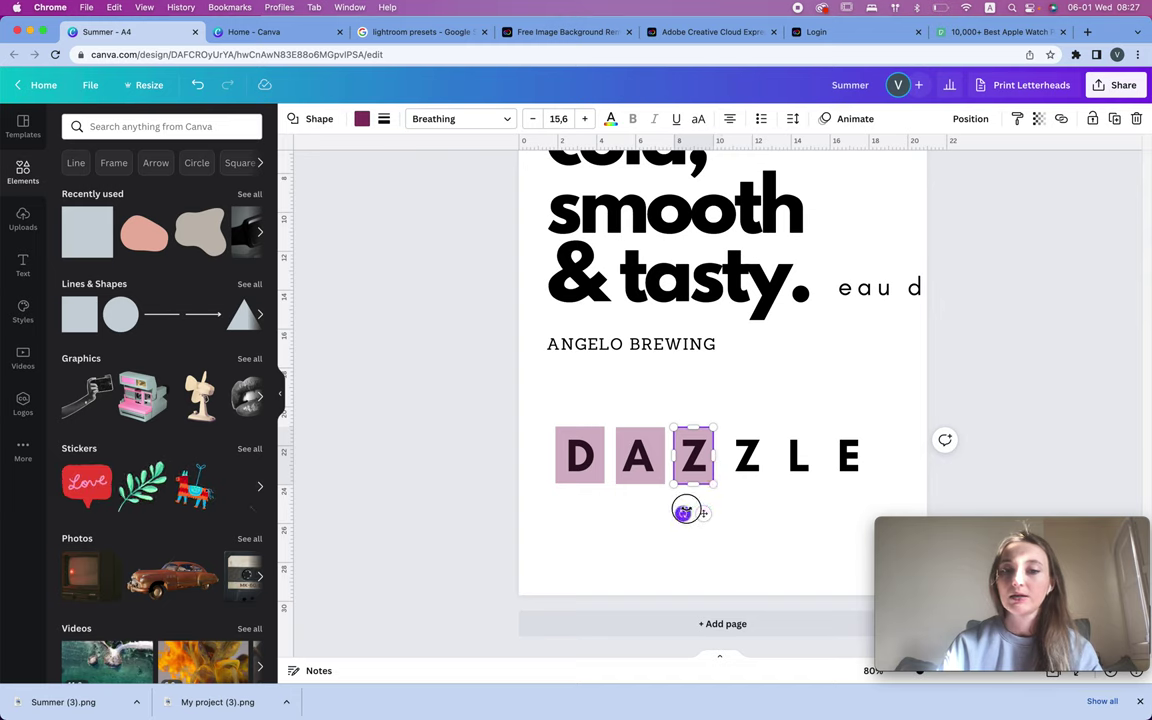
{"action": "left_click_drag", "start_coordinate": [683, 512], "coordinate": [685, 509]}
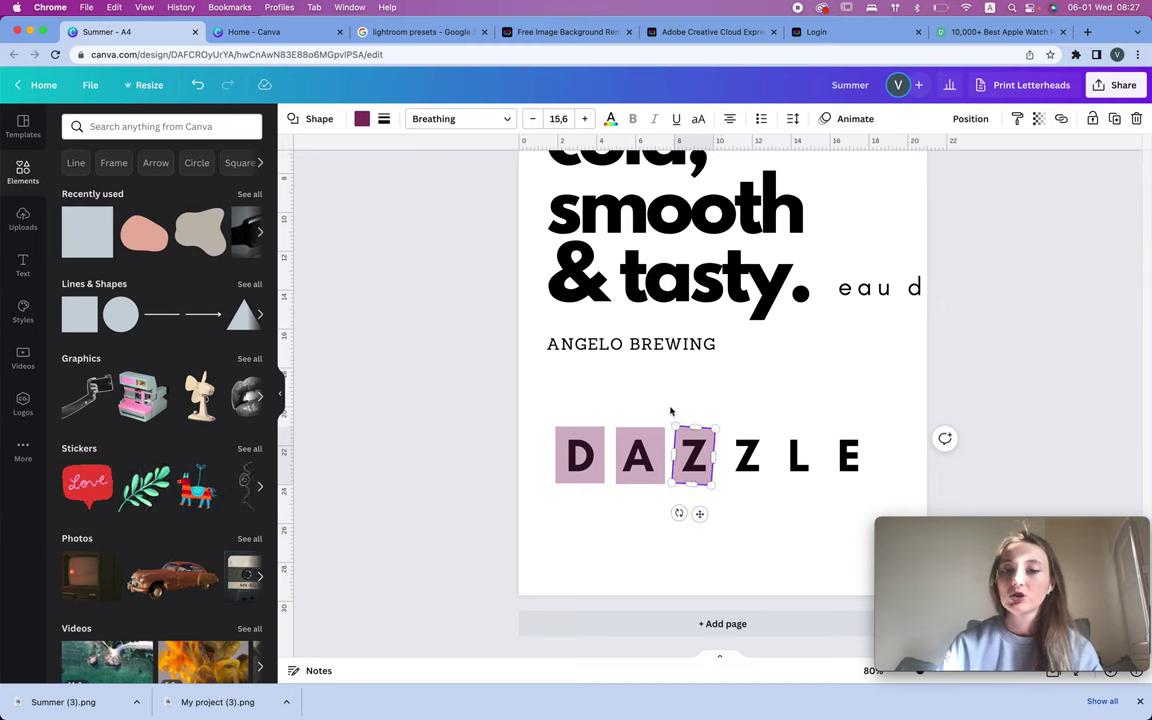
{"action": "left_click", "coordinate": [648, 444]}
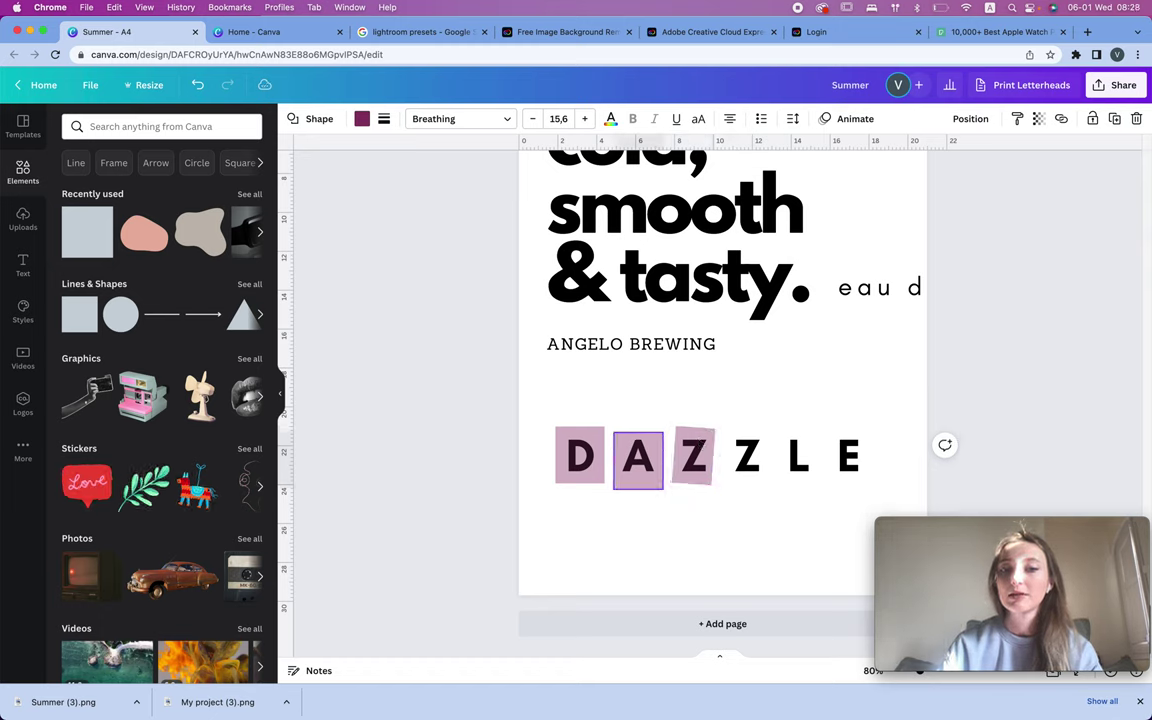
Step: Add translucent squares over the second Z, L and E of DAZZLE, tilting the L square
{"action": "left_click_drag", "start_coordinate": [714, 436], "coordinate": [805, 456]}
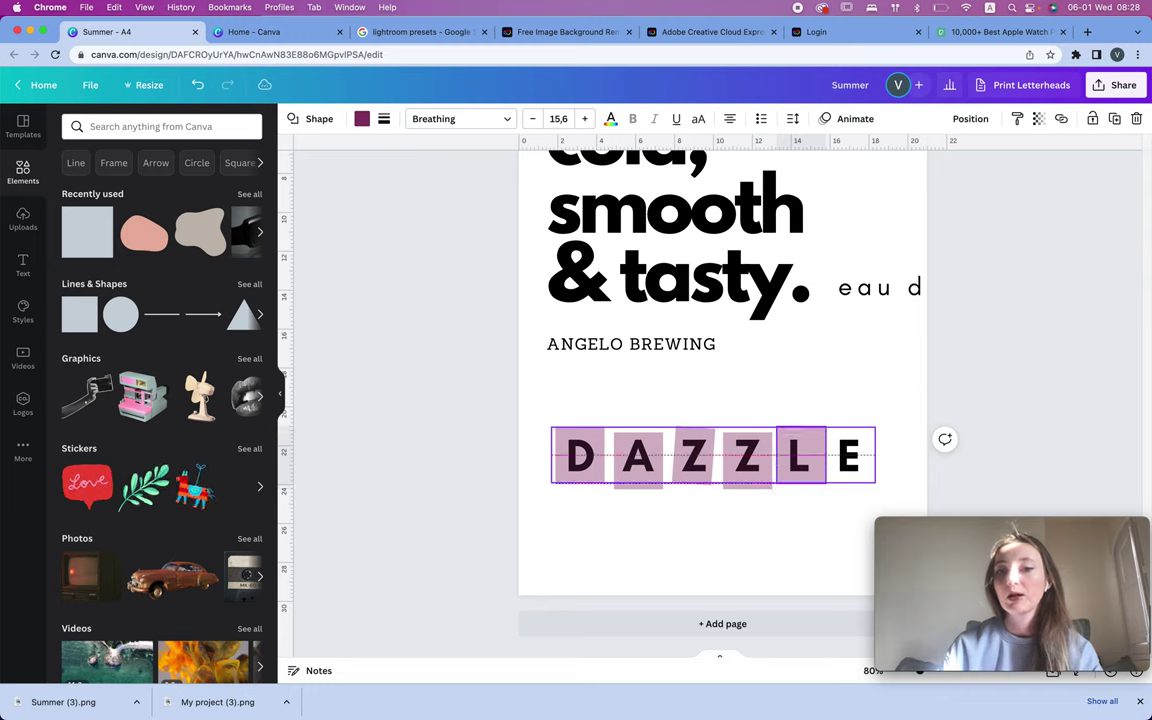
{"action": "left_click_drag", "start_coordinate": [800, 514], "coordinate": [810, 515]}
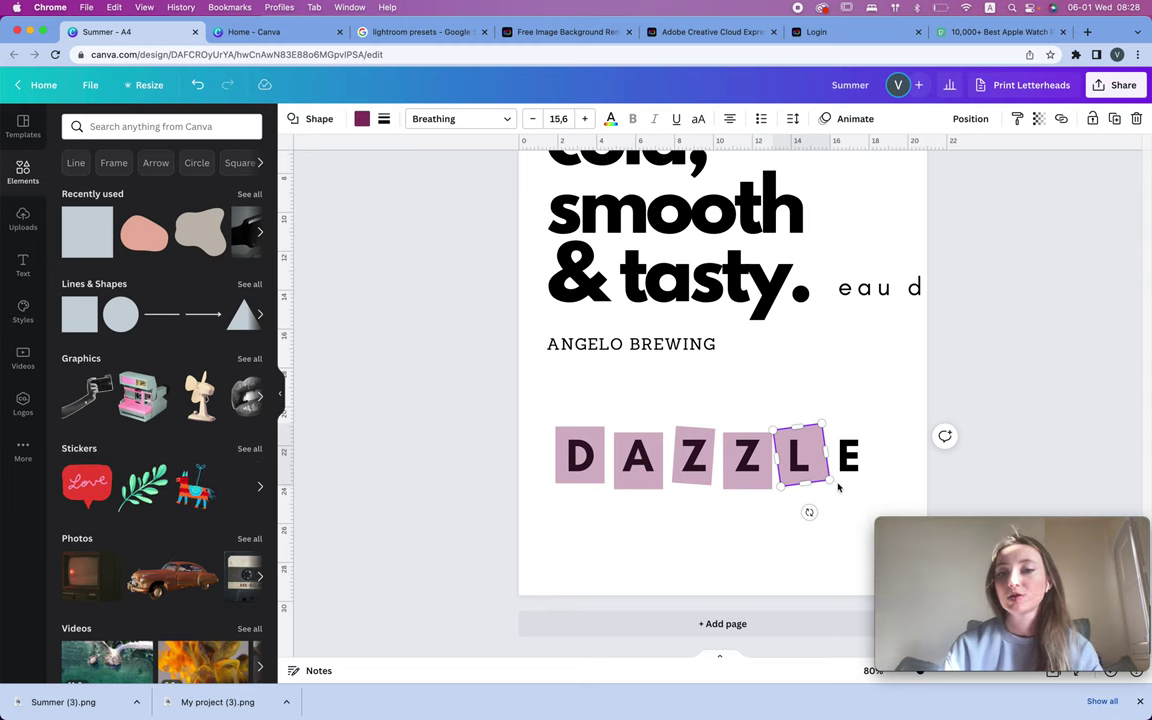
{"action": "left_click", "coordinate": [752, 487]}
{"action": "left_click_drag", "start_coordinate": [745, 486], "coordinate": [856, 486]}
{"action": "left_click", "coordinate": [1052, 404]}
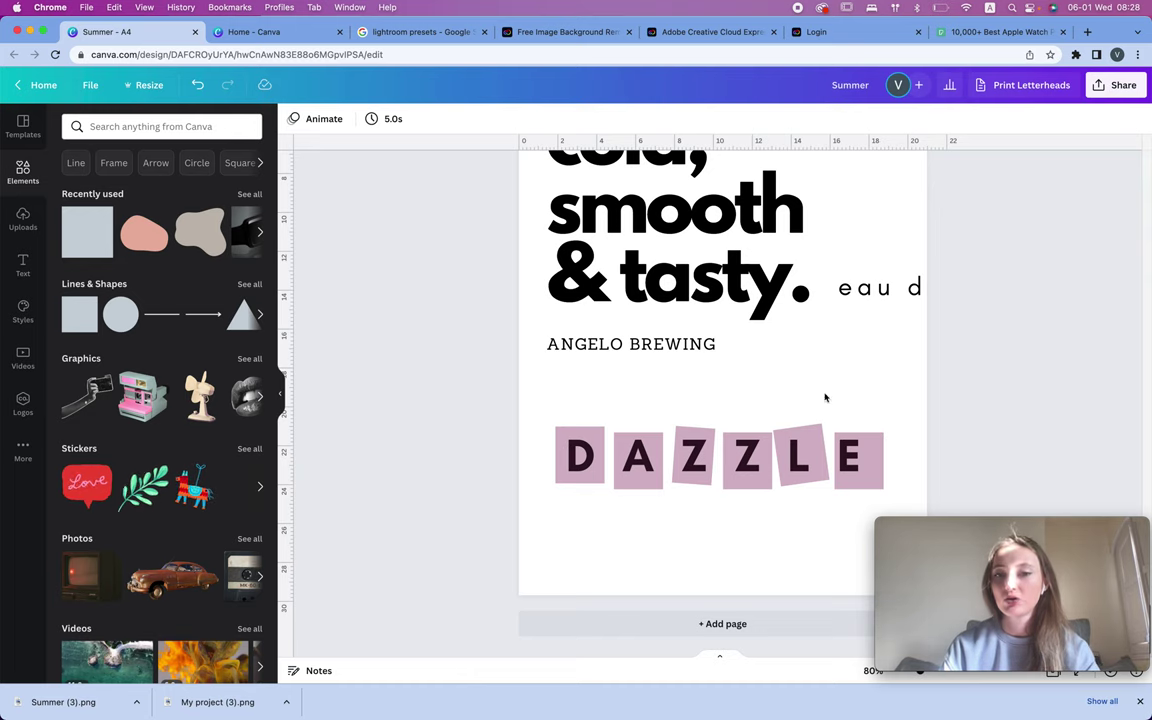
Step: Try all six letter squares at transparency 100 and sent behind the DAZZLE text, and undo both changes
{"action": "left_click_drag", "start_coordinate": [888, 415], "coordinate": [541, 551]}
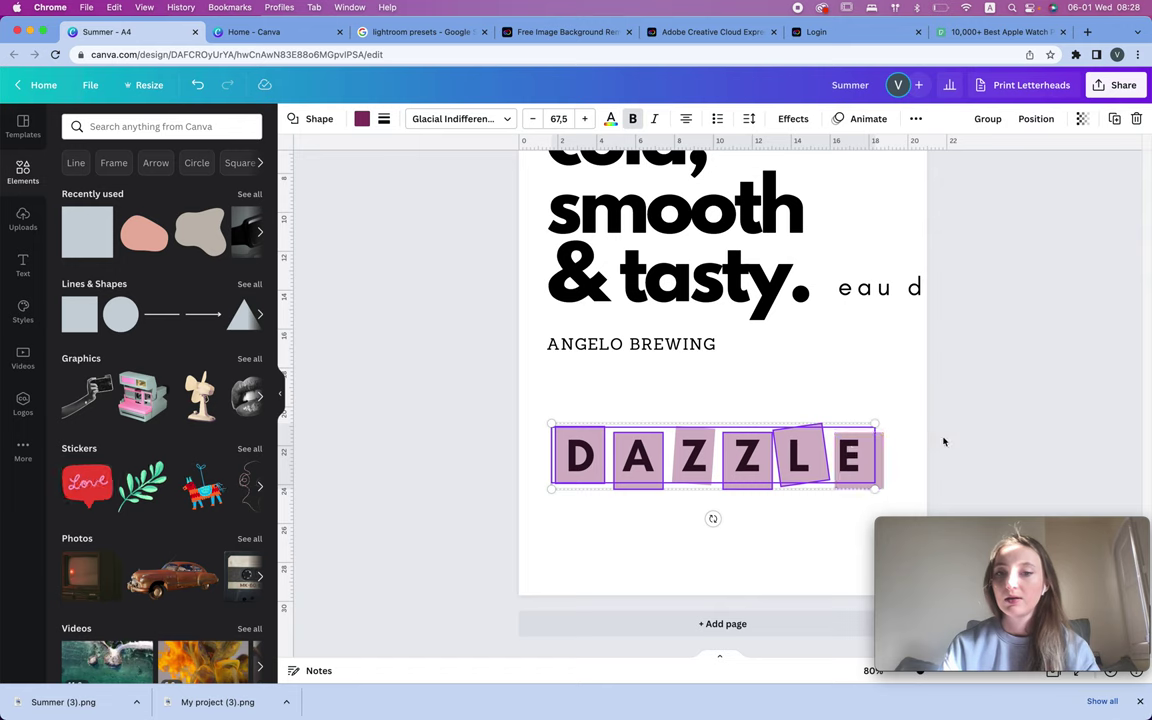
{"action": "left_click_drag", "start_coordinate": [940, 460], "coordinate": [319, 463]}
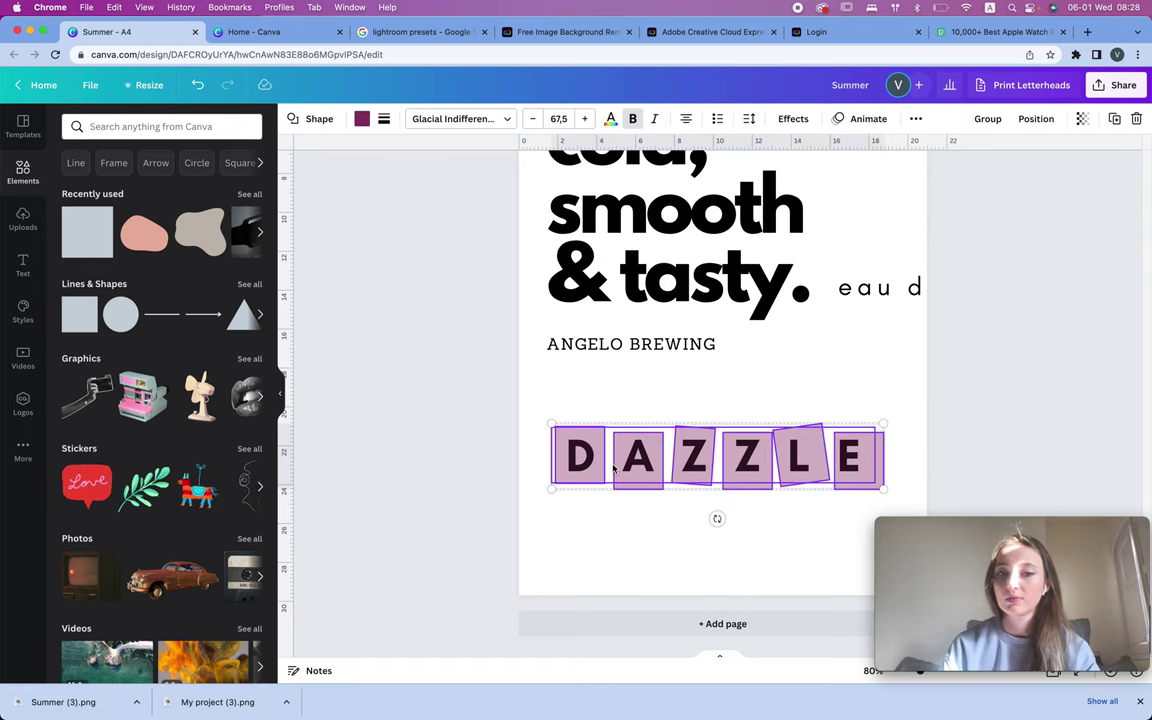
{"action": "left_click", "coordinate": [553, 453], "text": "shift"}
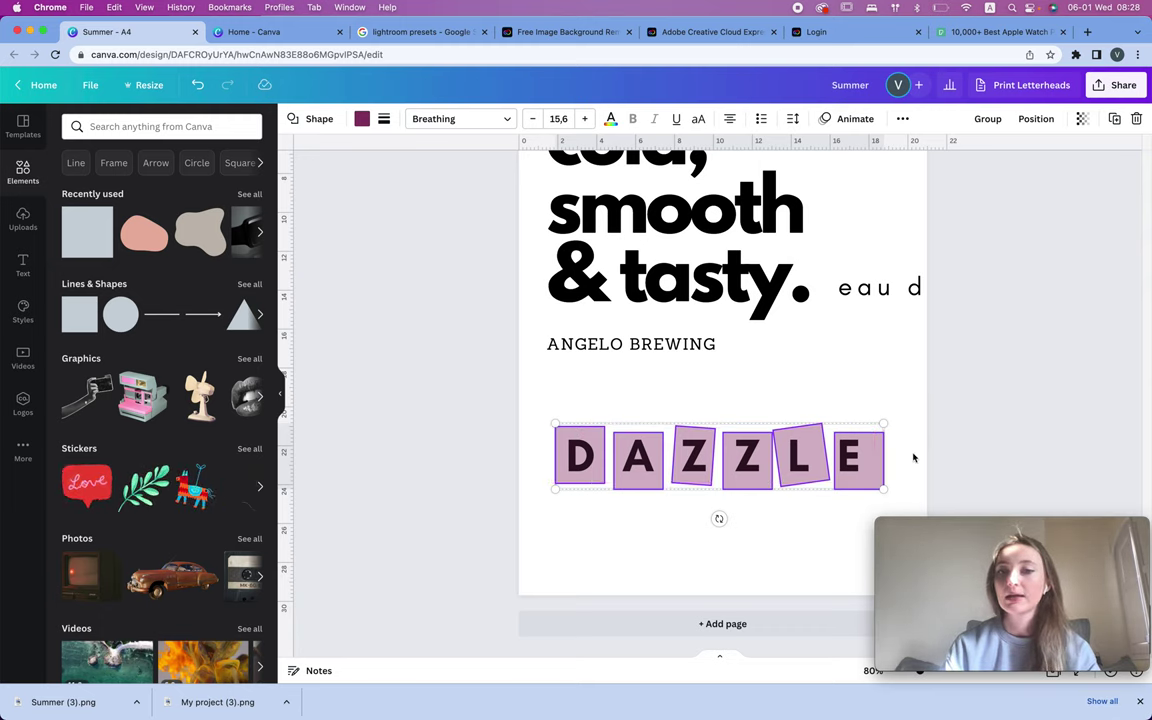
{"action": "left_click", "coordinate": [1082, 119]}
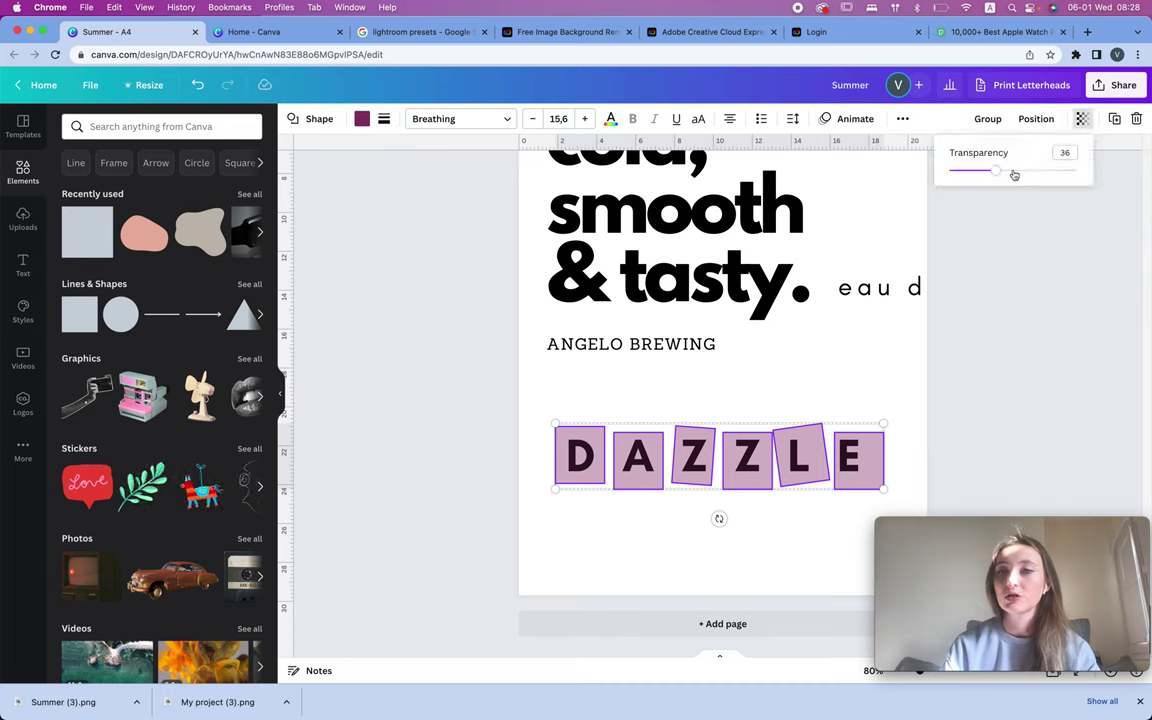
{"action": "left_click_drag", "start_coordinate": [1010, 170], "coordinate": [1145, 171]}
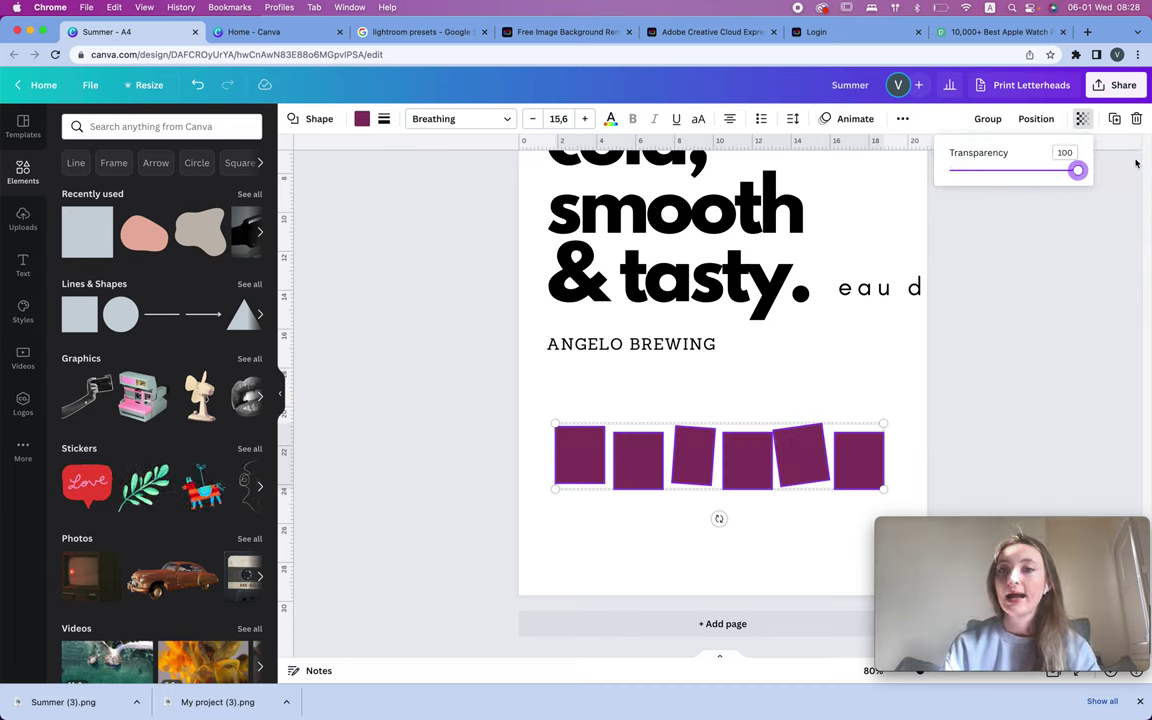
{"action": "left_click", "coordinate": [1040, 122]}
{"action": "left_click", "coordinate": [992, 184]}
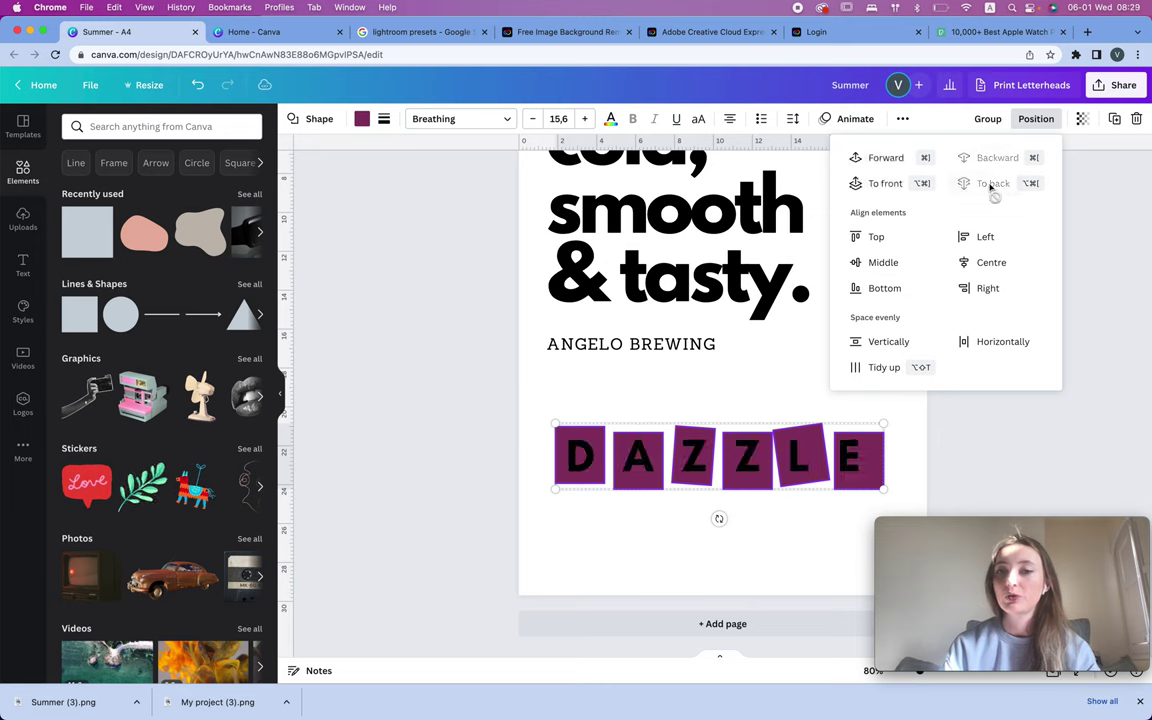
{"action": "key", "text": "super+z"}
{"action": "key", "text": "super+z"}
{"action": "key", "text": "Escape"}
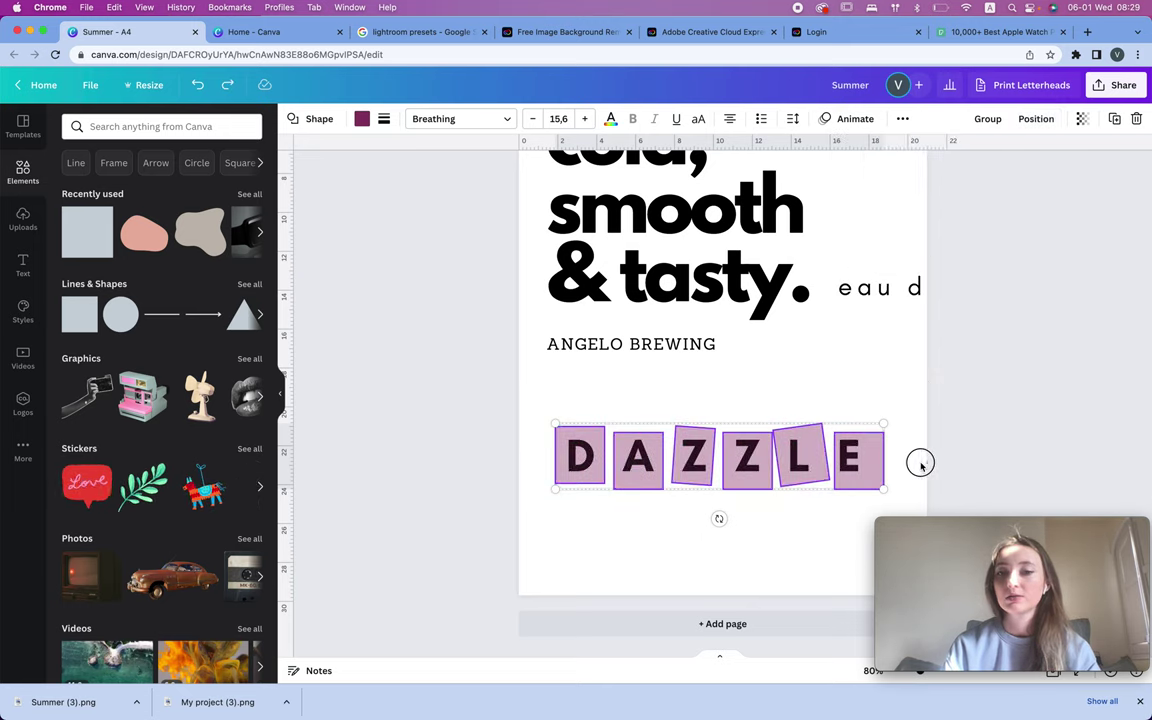
{"action": "key", "text": "Escape"}
Step: Duplicate the DAZZLE tile design twice, placing one copy below and one above the original
{"action": "left_click_drag", "start_coordinate": [753, 468], "coordinate": [755, 571]}
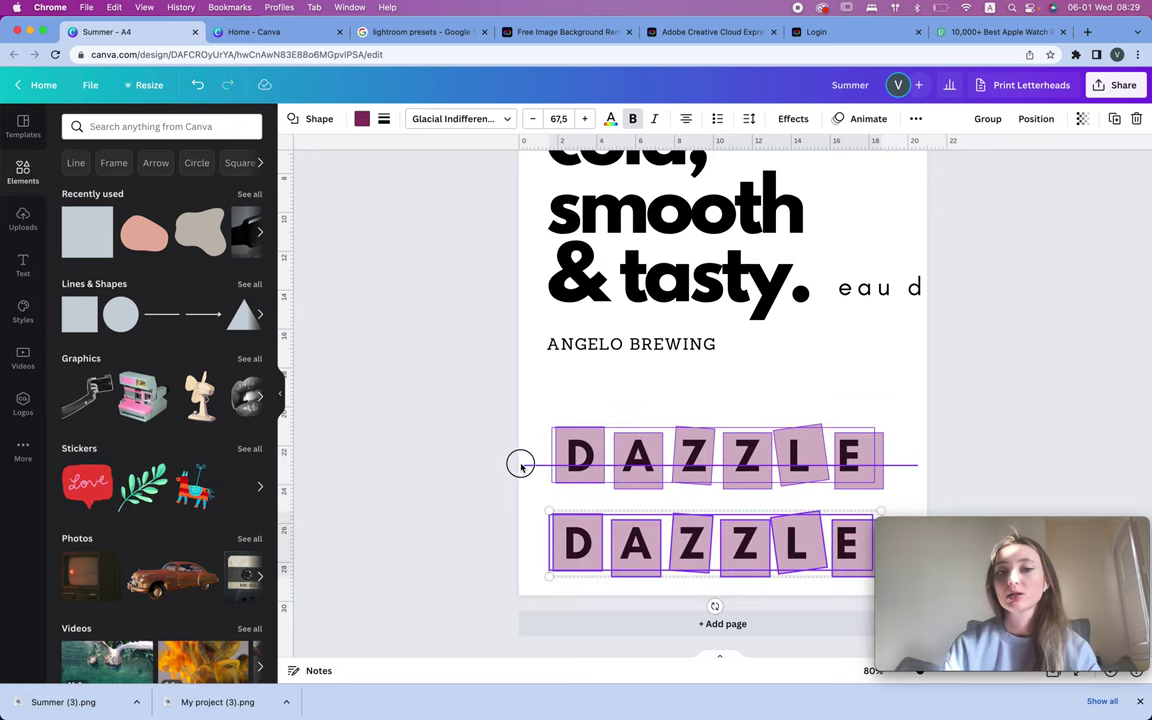
{"action": "left_click_drag", "start_coordinate": [738, 444], "coordinate": [733, 380]}
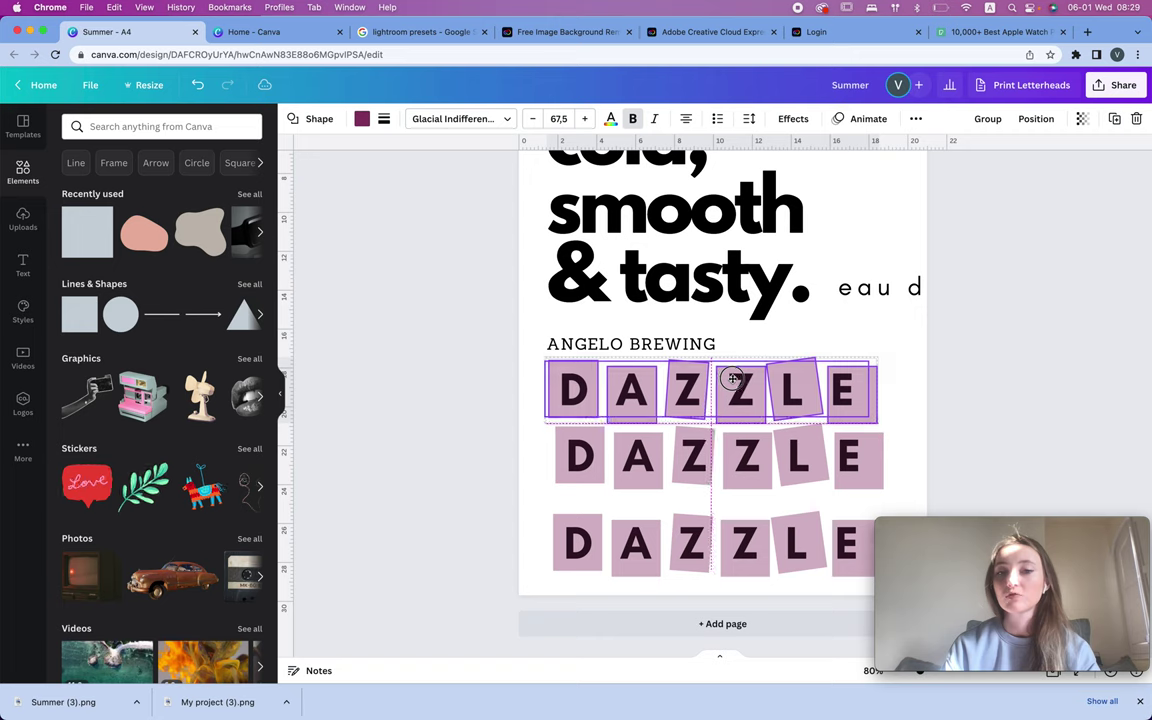
{"action": "key", "text": "Escape"}
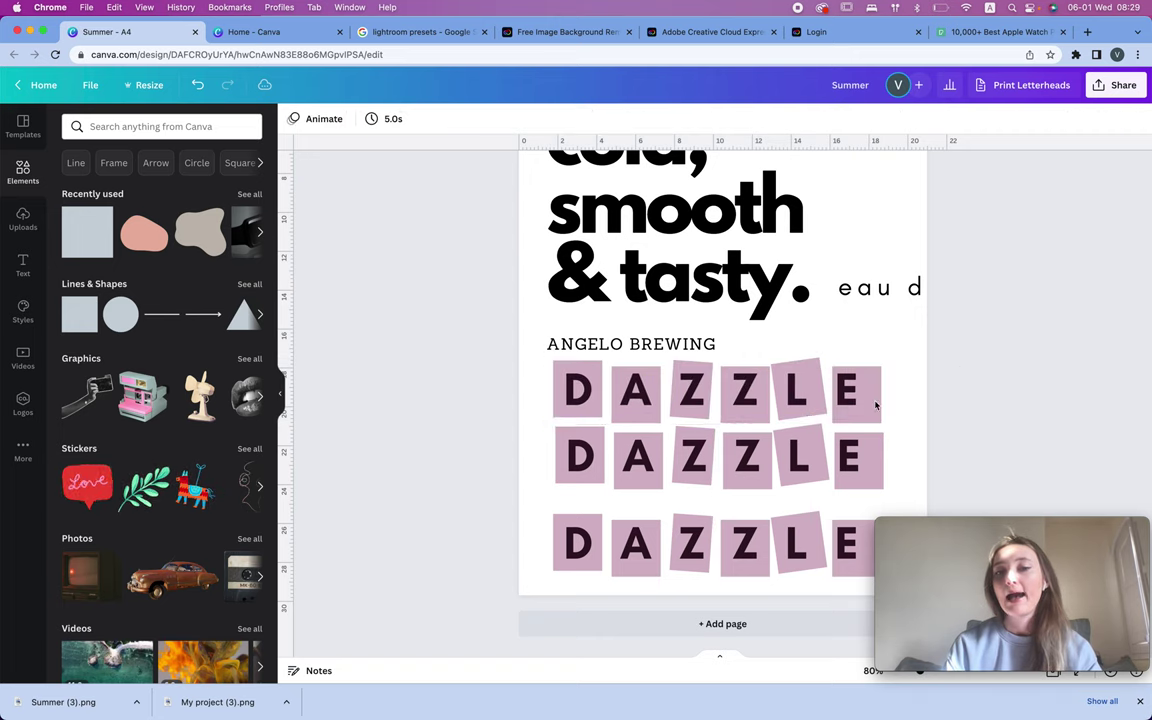
Step: Delete the DAZZLE text from the uppermost copy, leaving only its six squares
{"action": "left_click", "coordinate": [693, 397]}
{"action": "left_click", "coordinate": [860, 395]}
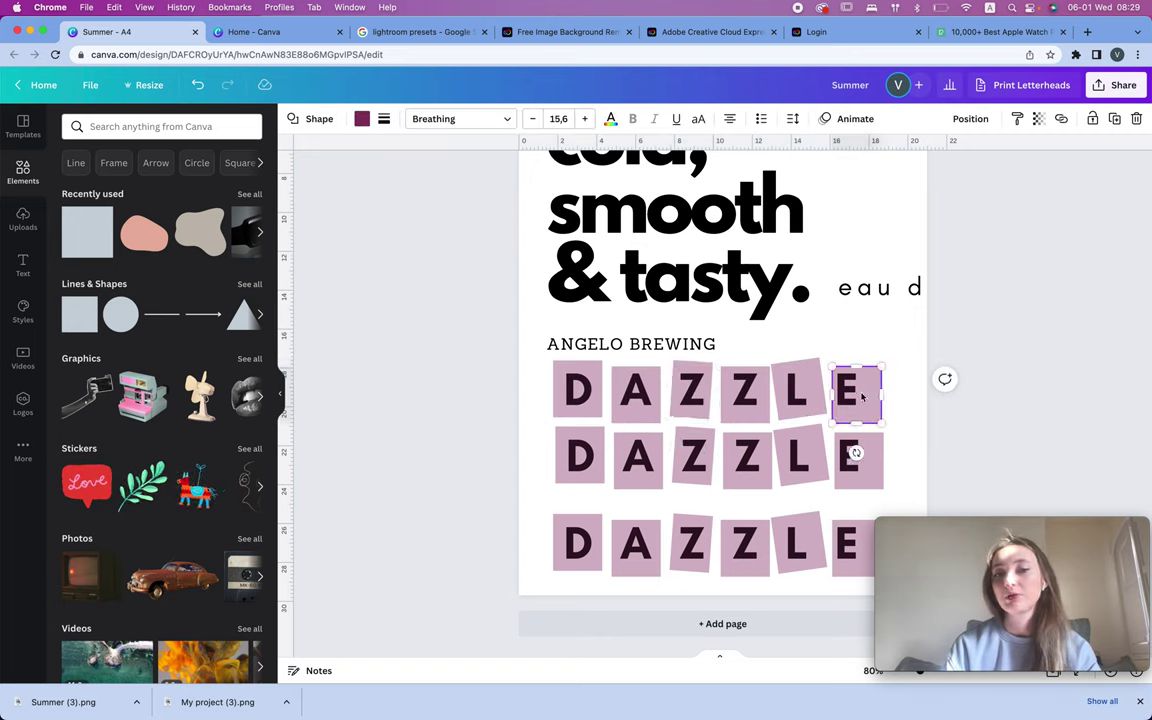
{"action": "left_click", "coordinate": [516, 401]}
{"action": "left_click", "coordinate": [597, 397]}
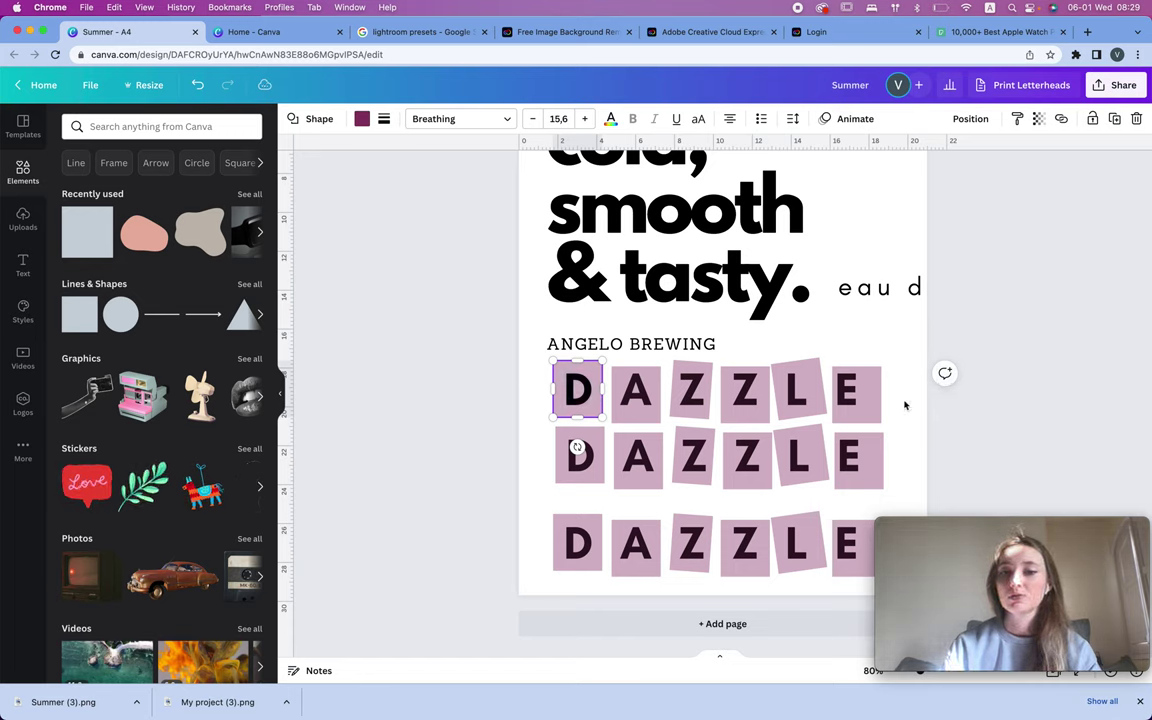
{"action": "left_click", "coordinate": [683, 398]}
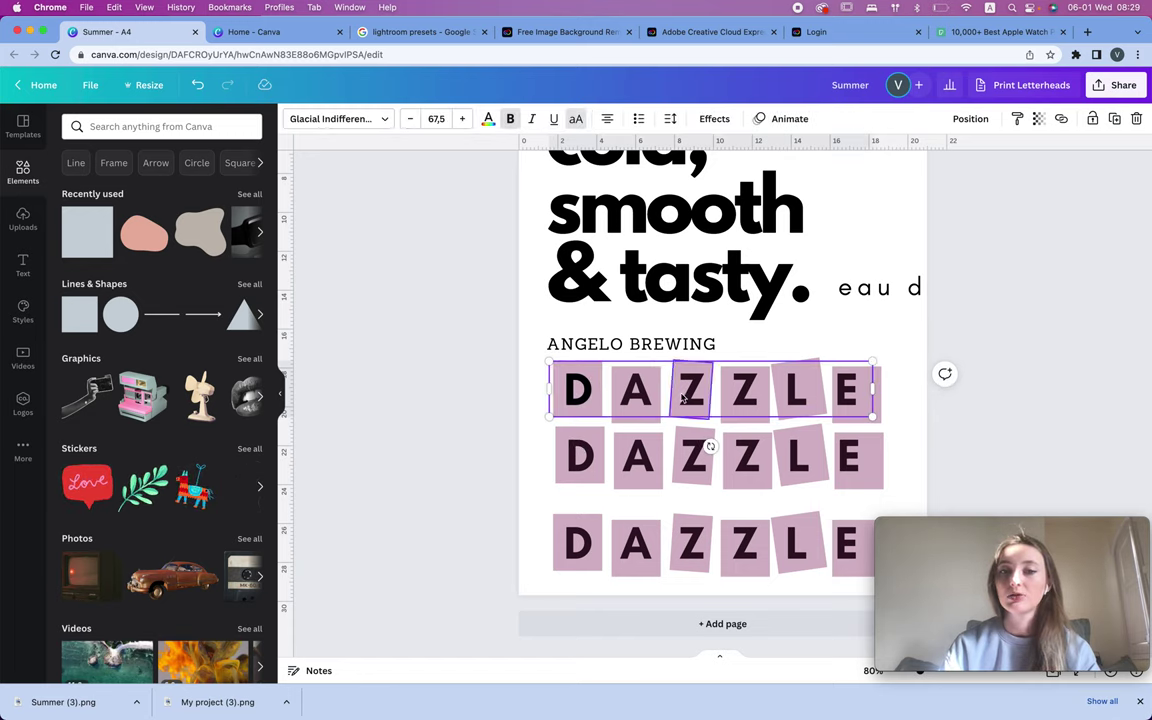
{"action": "key", "text": "Delete"}
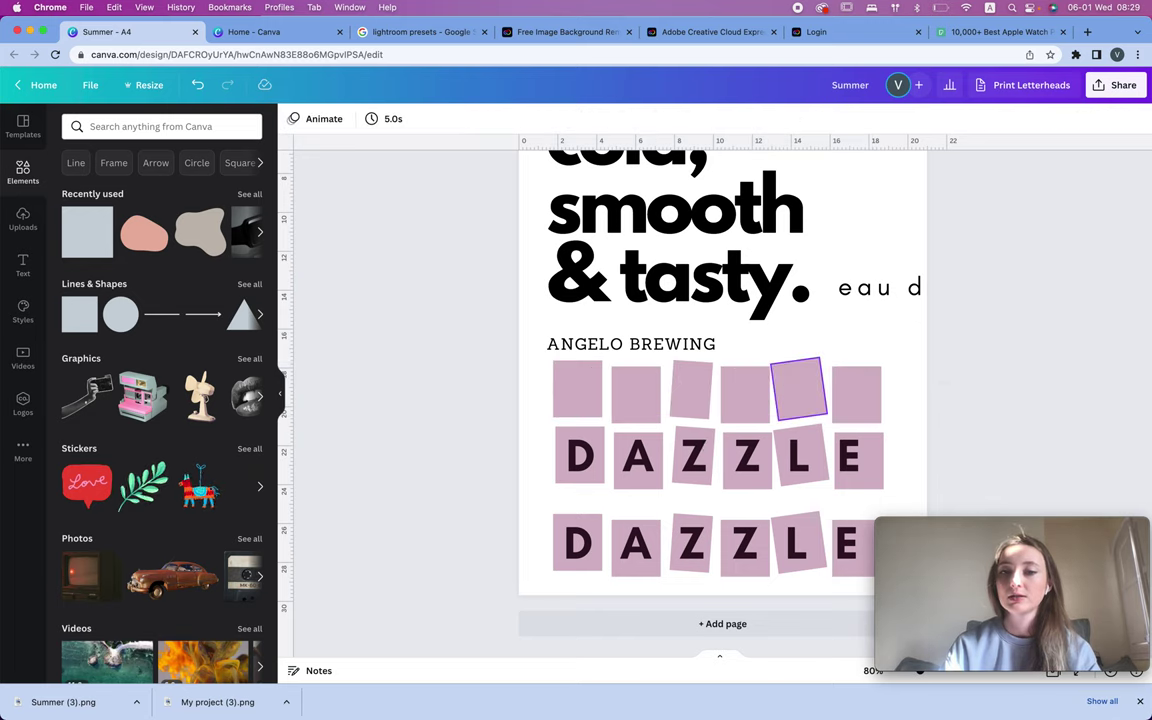
{"action": "left_click_drag", "start_coordinate": [899, 397], "coordinate": [511, 380]}
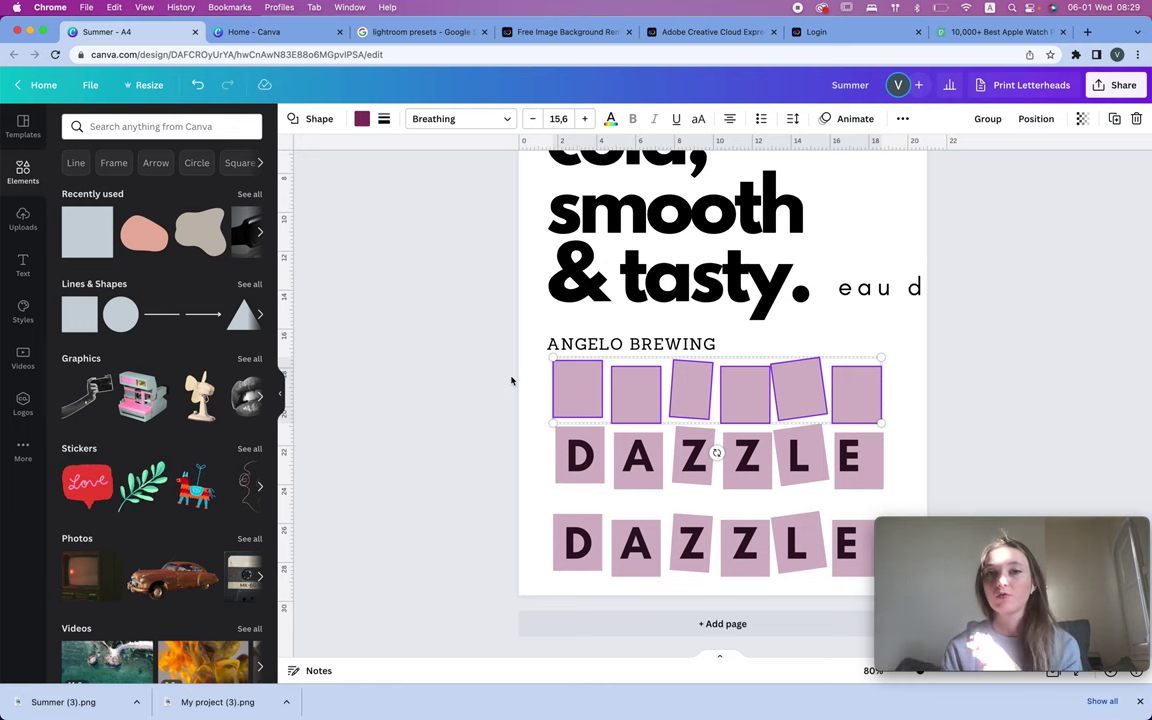
{"action": "left_click", "coordinate": [923, 386]}
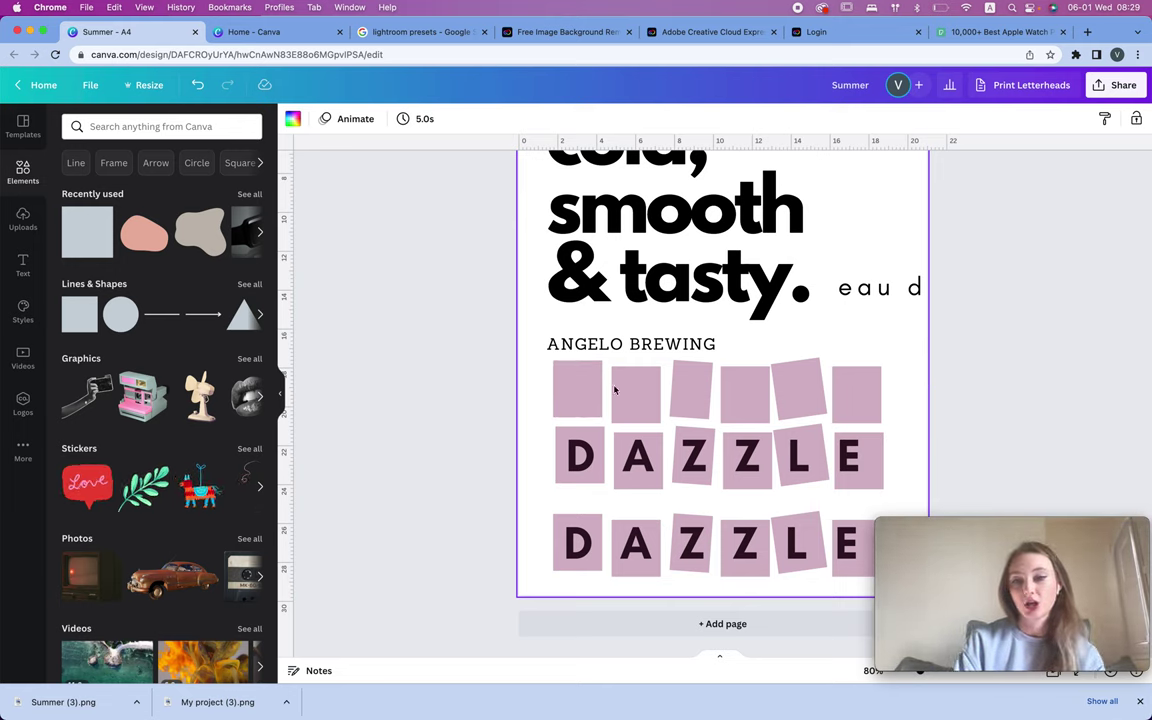
Step: Send the E square of the middle DAZZLE design backward behind the text
{"action": "left_click", "coordinate": [695, 455]}
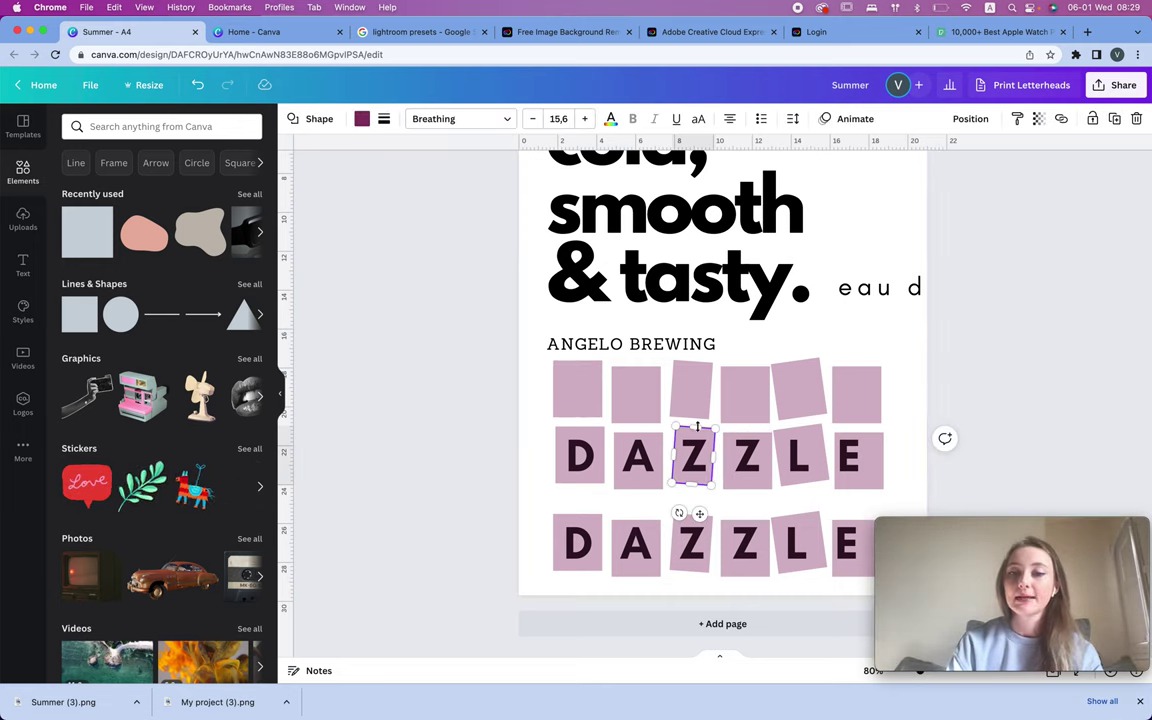
{"action": "left_click", "coordinate": [855, 460]}
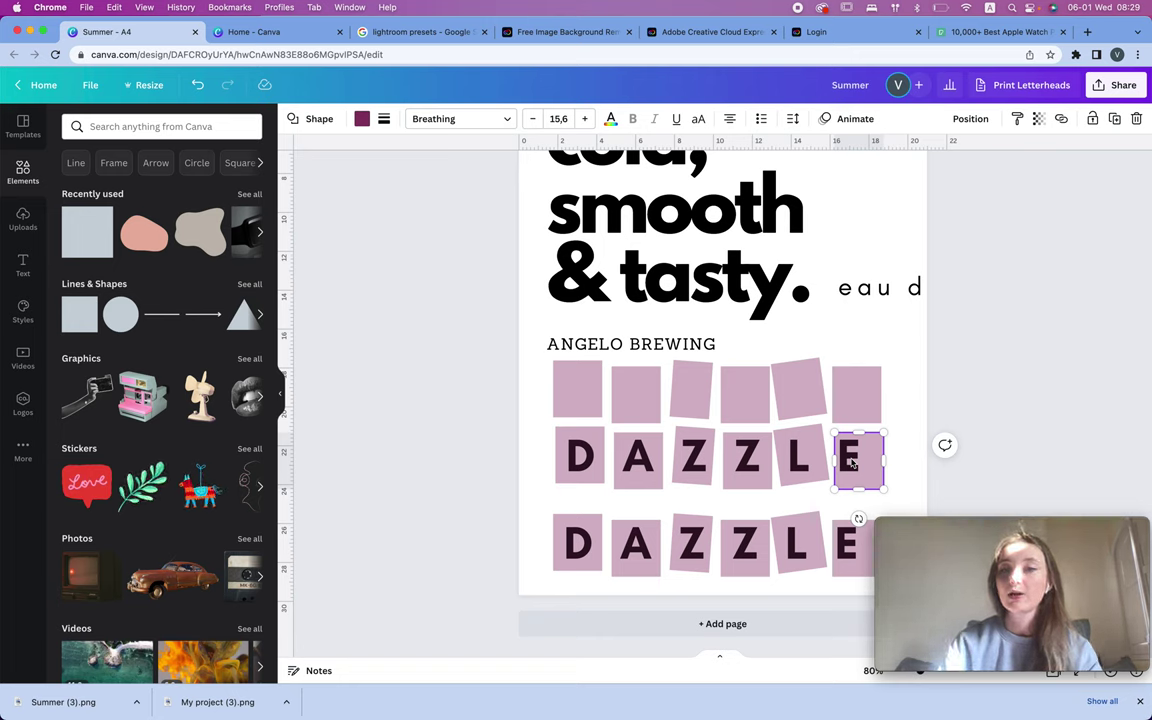
{"action": "left_click", "coordinate": [970, 119]}
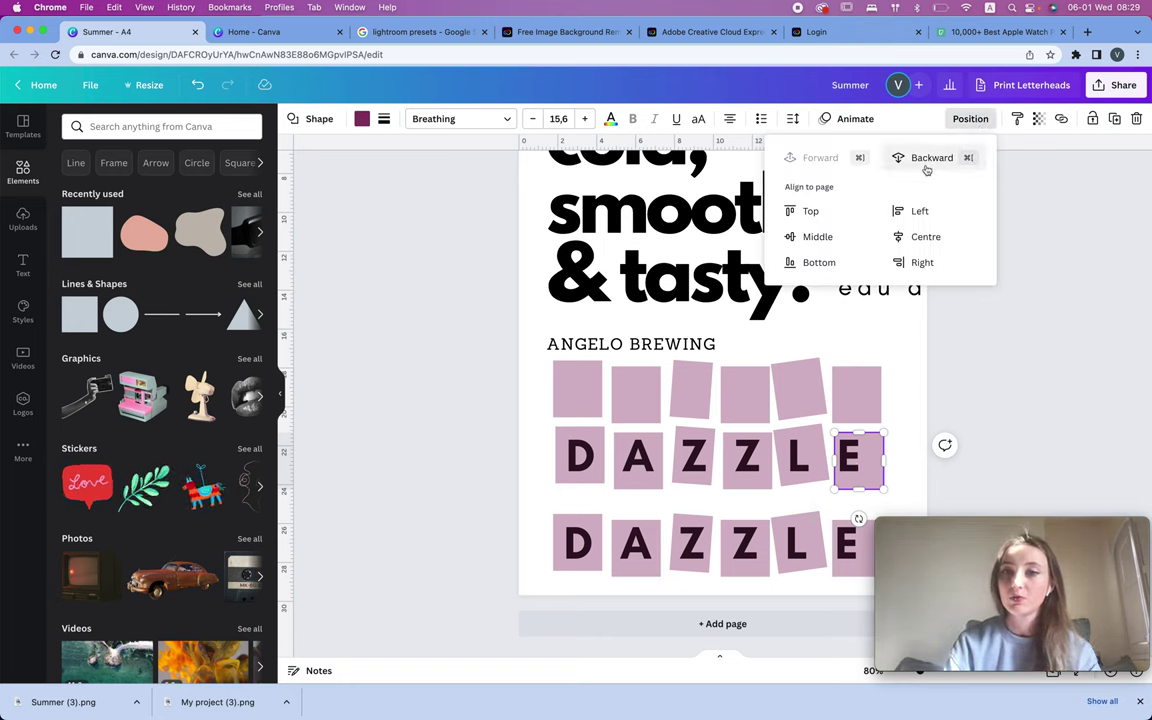
{"action": "left_click", "coordinate": [996, 445]}
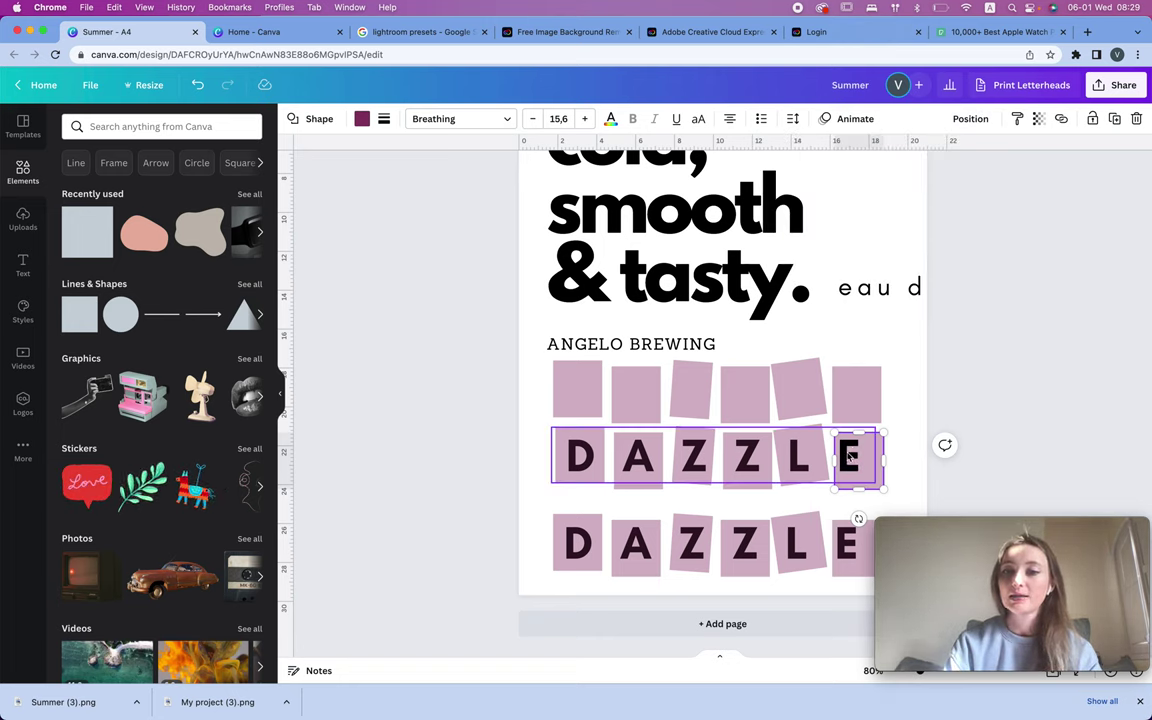
Step: Colour the middle DAZZLE text white
{"action": "left_click", "coordinate": [849, 456]}
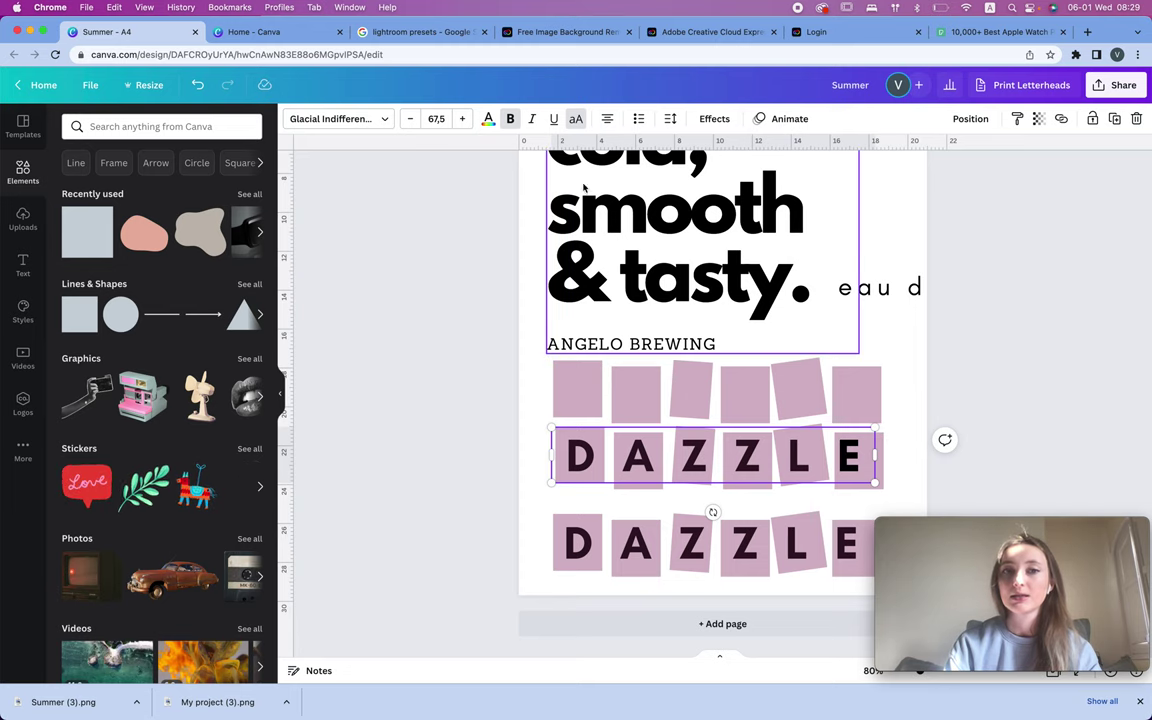
{"action": "left_click", "coordinate": [488, 119]}
{"action": "left_click", "coordinate": [78, 221]}
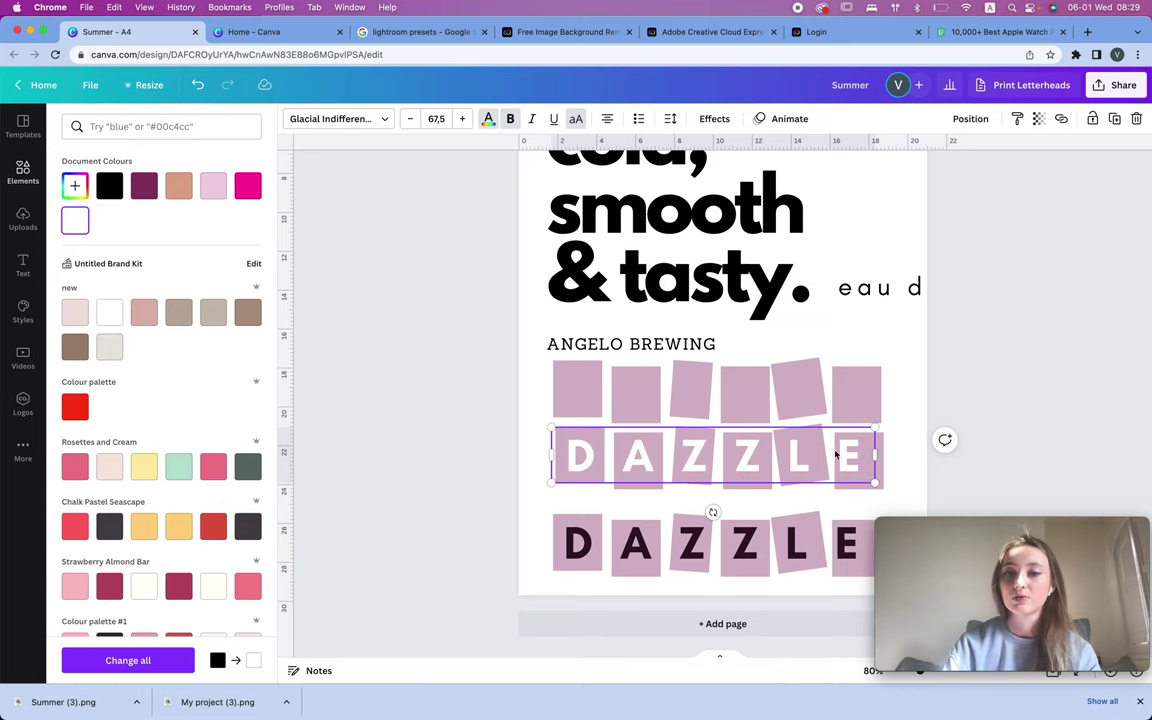
{"action": "left_click", "coordinate": [978, 396]}
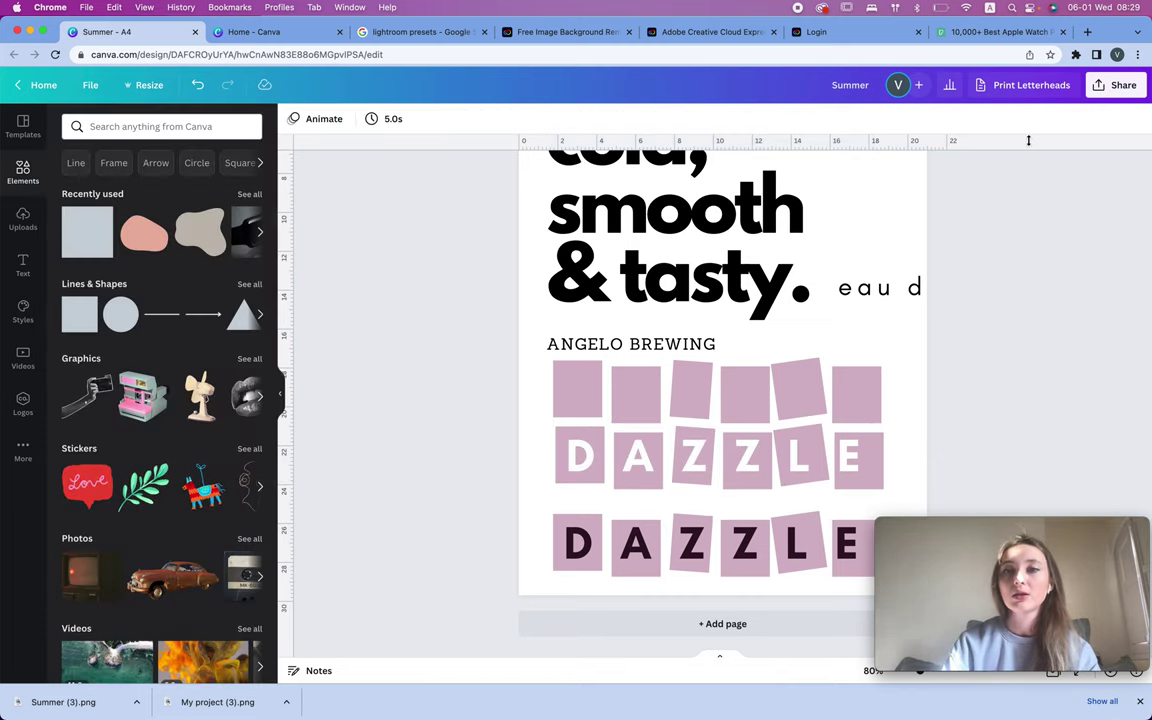
Step: Send the white DAZZLE text of the middle design behind its six squares
{"action": "left_click", "coordinate": [812, 441]}
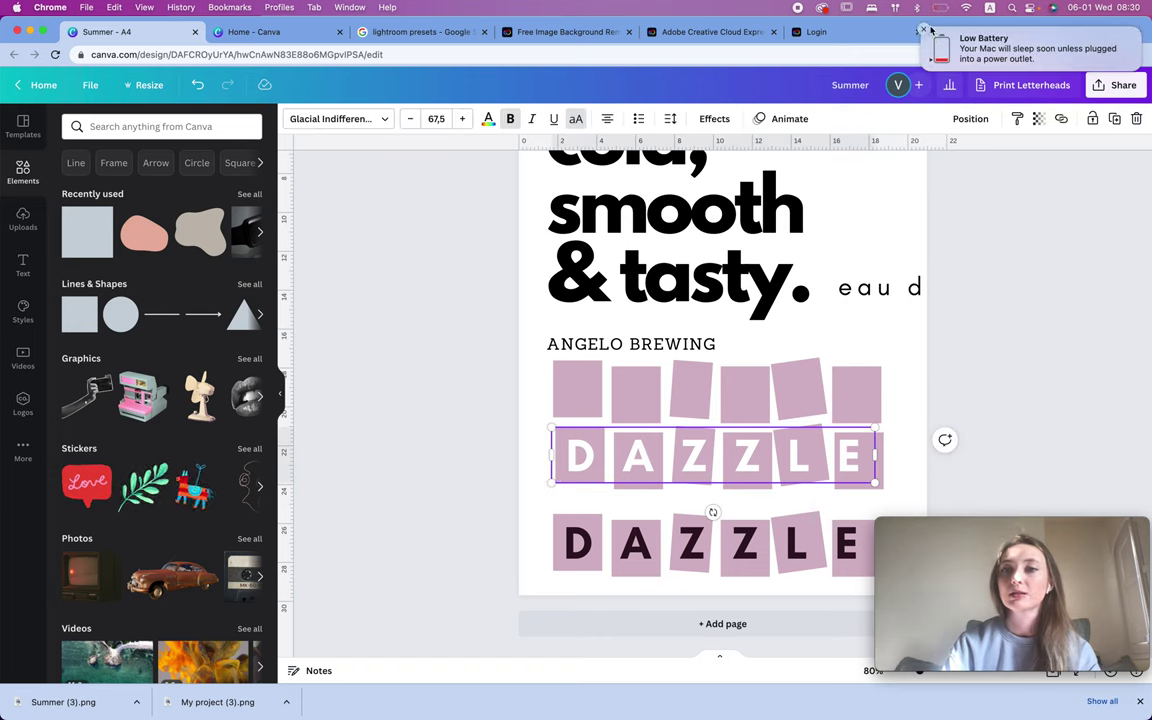
{"action": "left_click", "coordinate": [924, 29]}
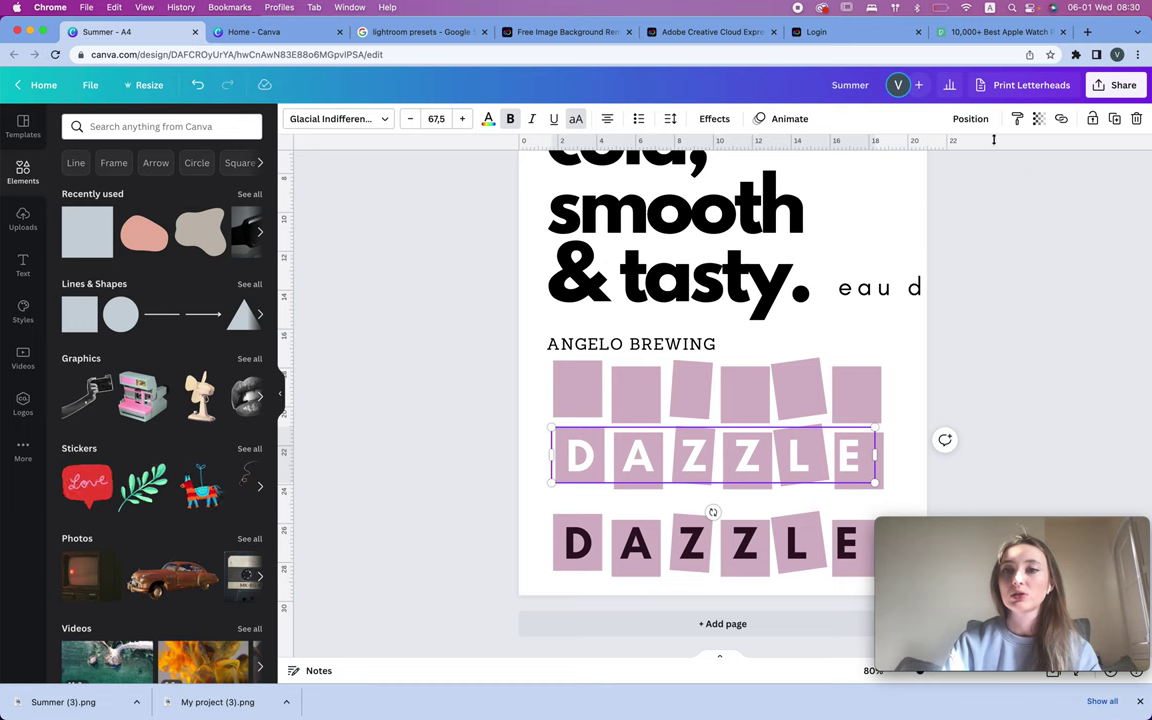
{"action": "left_click", "coordinate": [970, 118]}
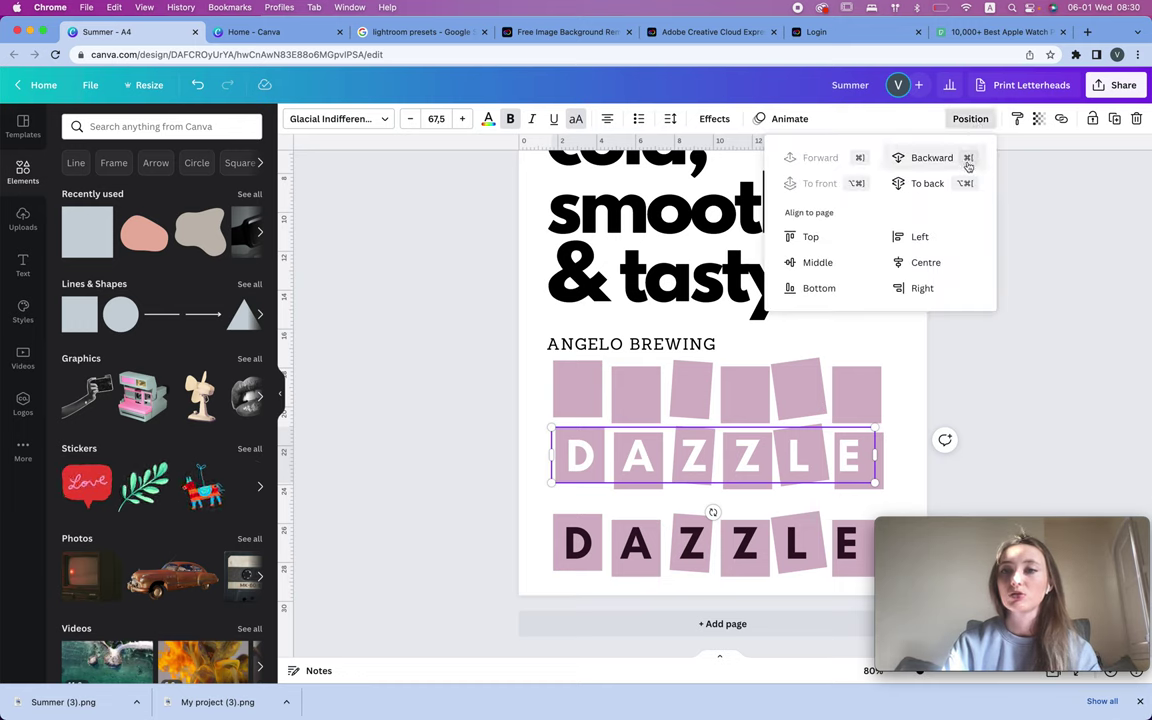
{"action": "left_click", "coordinate": [949, 380]}
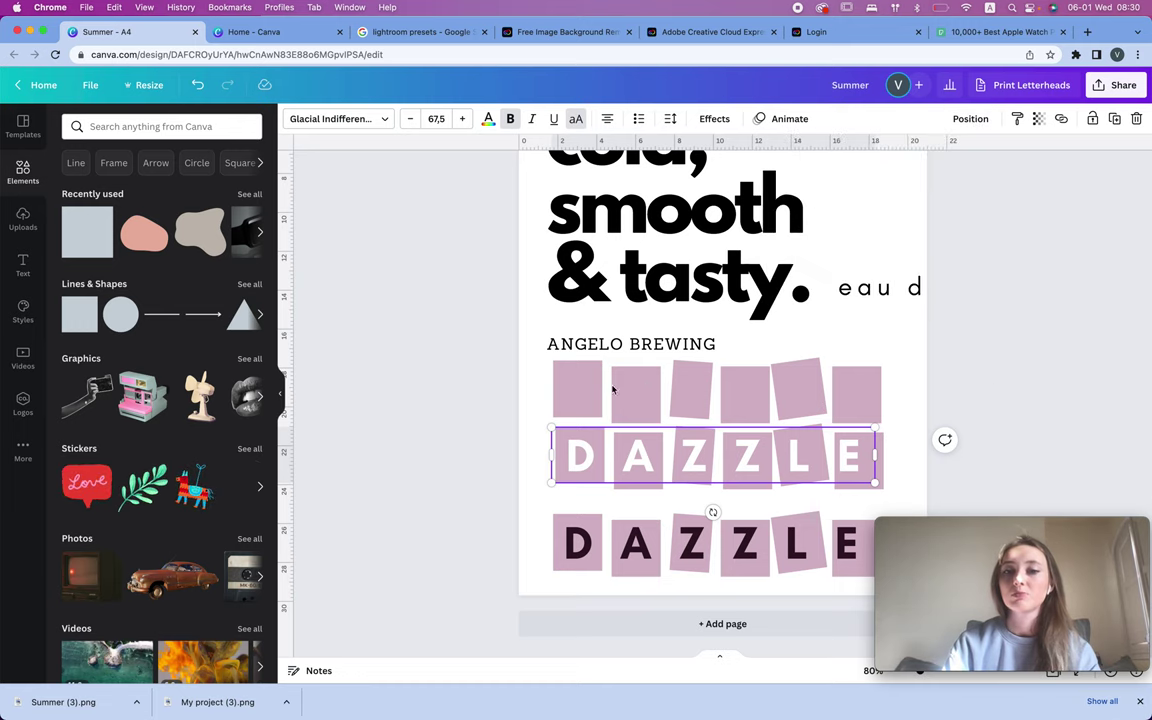
{"action": "left_click", "coordinate": [540, 450]}
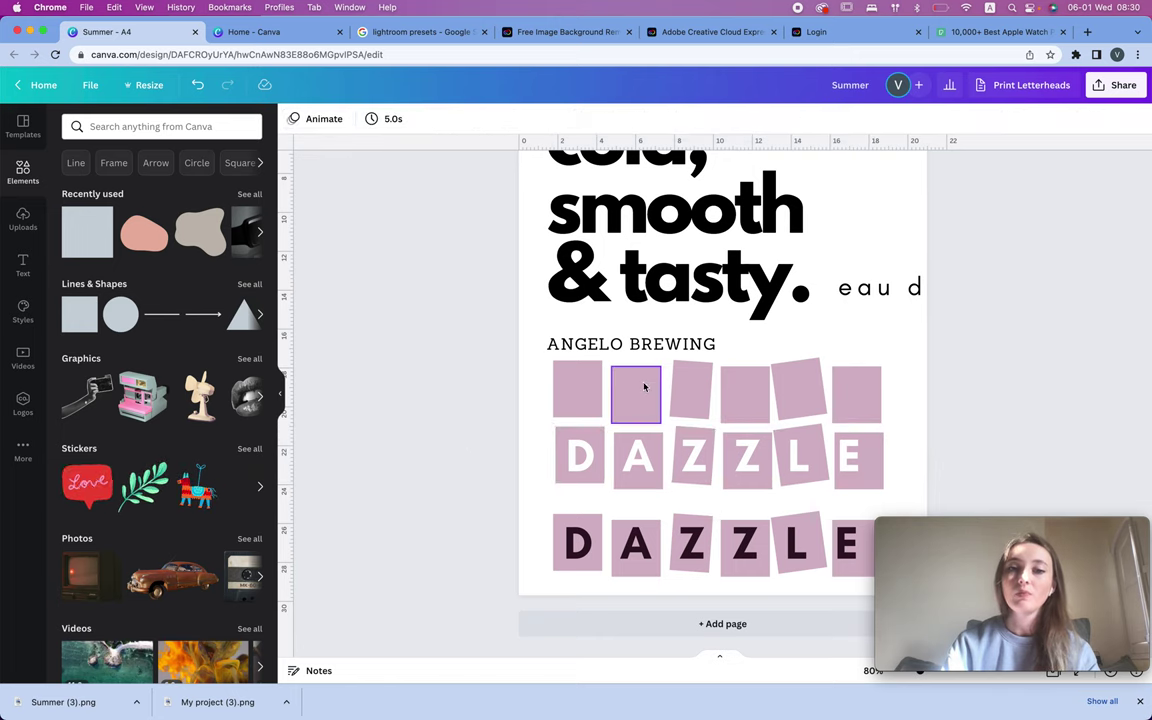
{"action": "left_click", "coordinate": [597, 457]}
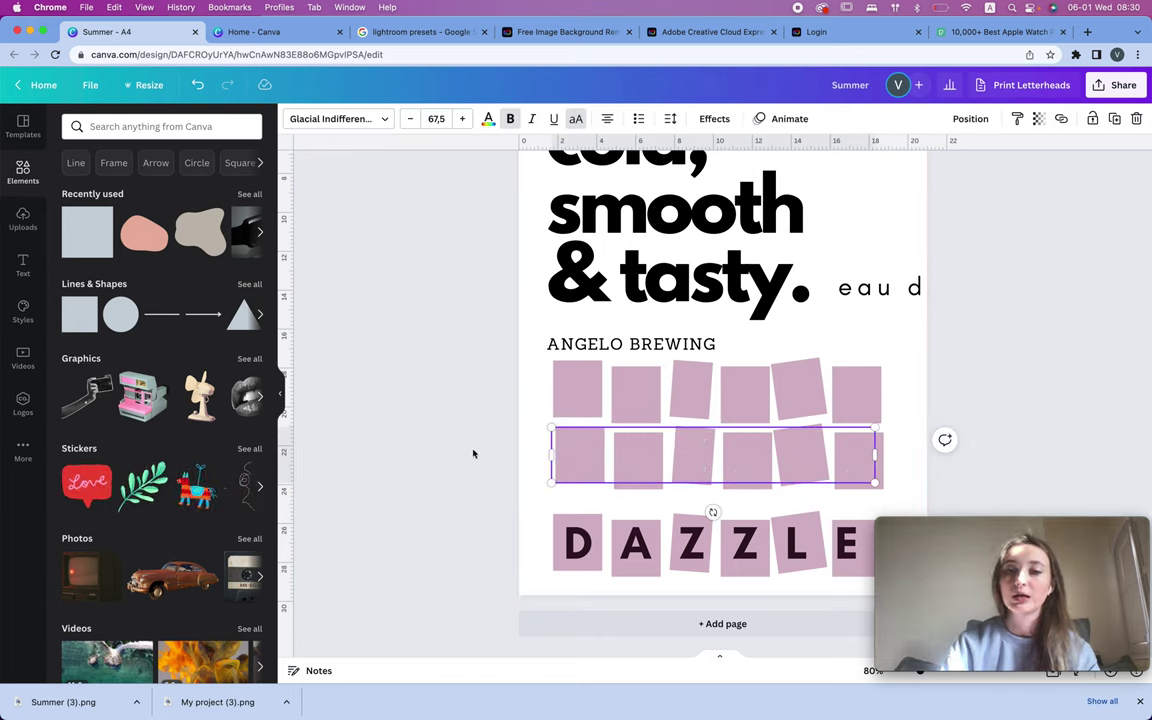
{"action": "left_click", "coordinate": [474, 453]}
Step: Recolour the second, fourth and sixth squares of the middle DAZZLE design with the peach-tan document colour
{"action": "left_click", "coordinate": [645, 452]}
{"action": "left_click", "coordinate": [746, 458], "text": "shift"}
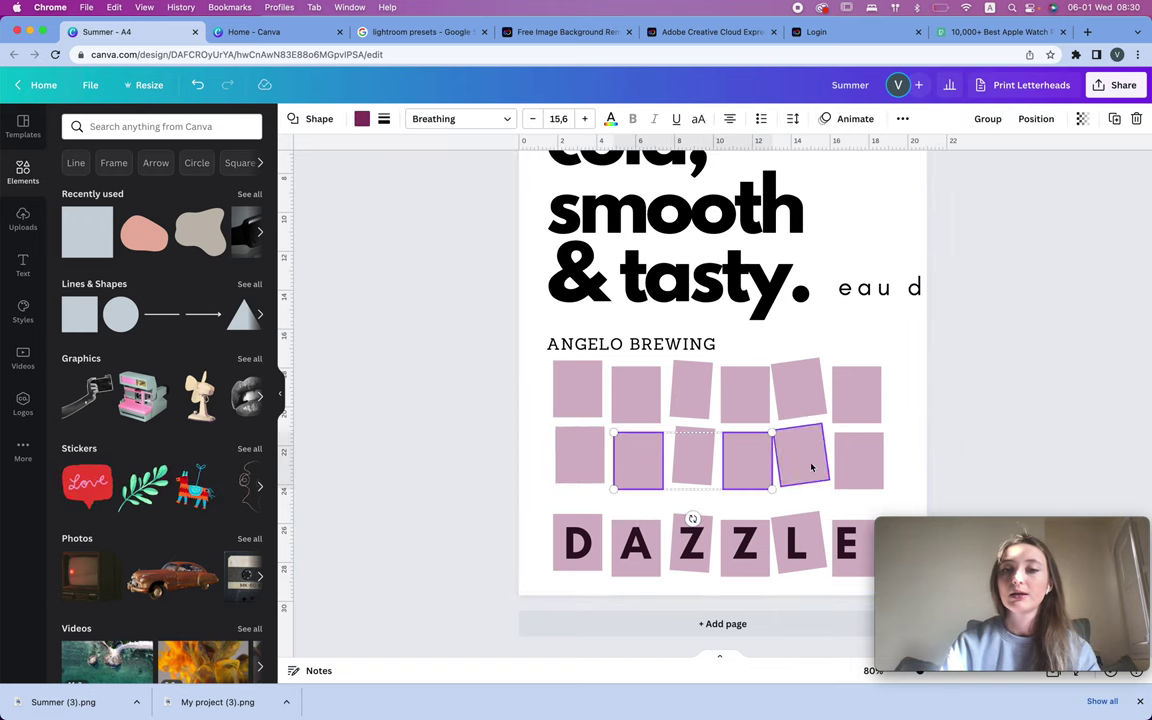
{"action": "left_click", "coordinate": [362, 119]}
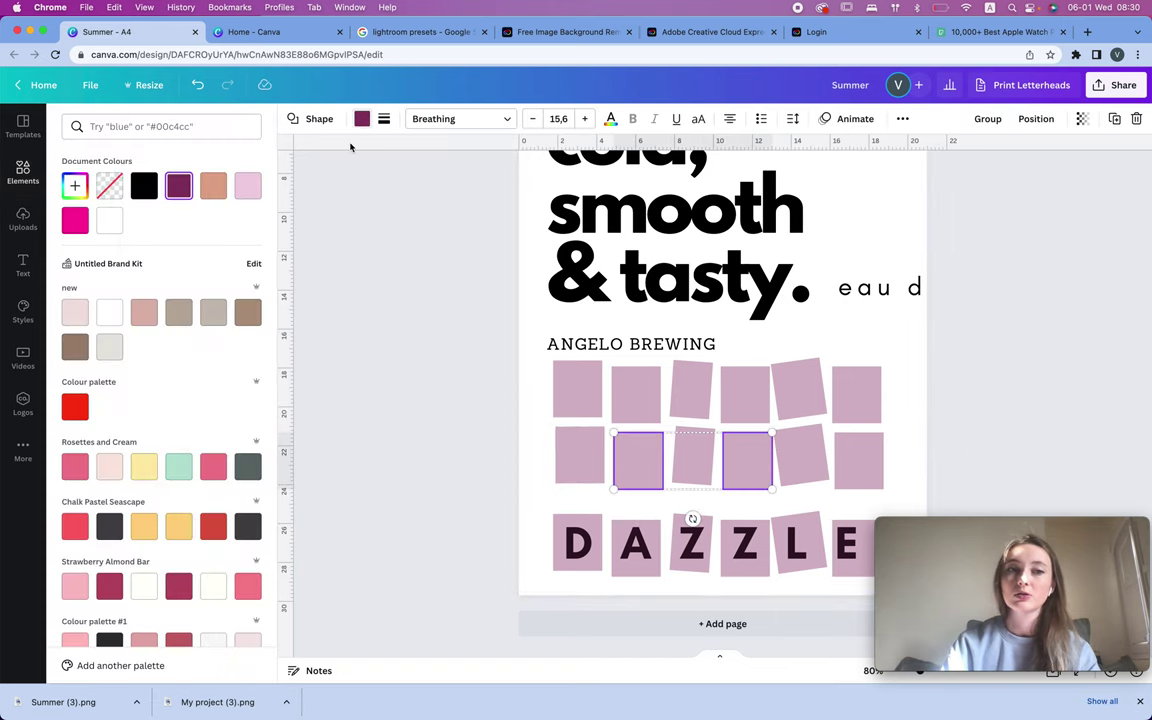
{"action": "left_click", "coordinate": [213, 186]}
{"action": "left_click", "coordinate": [866, 452]}
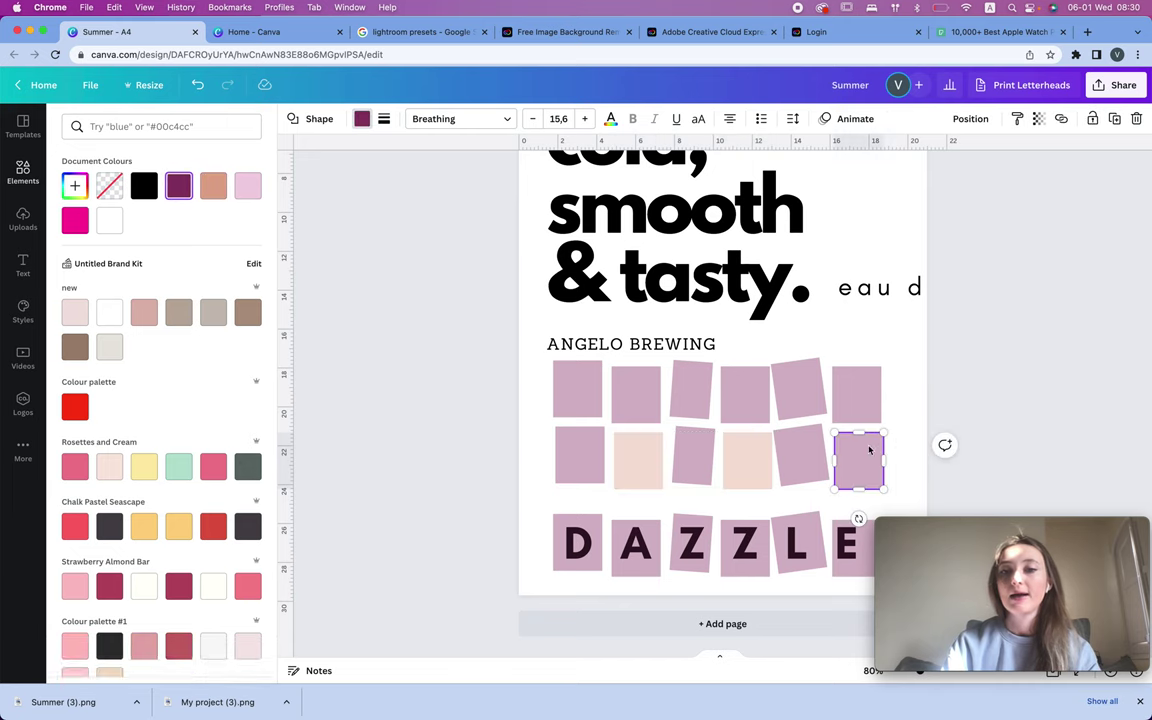
{"action": "left_click", "coordinate": [208, 182]}
{"action": "left_click", "coordinate": [1005, 468]}
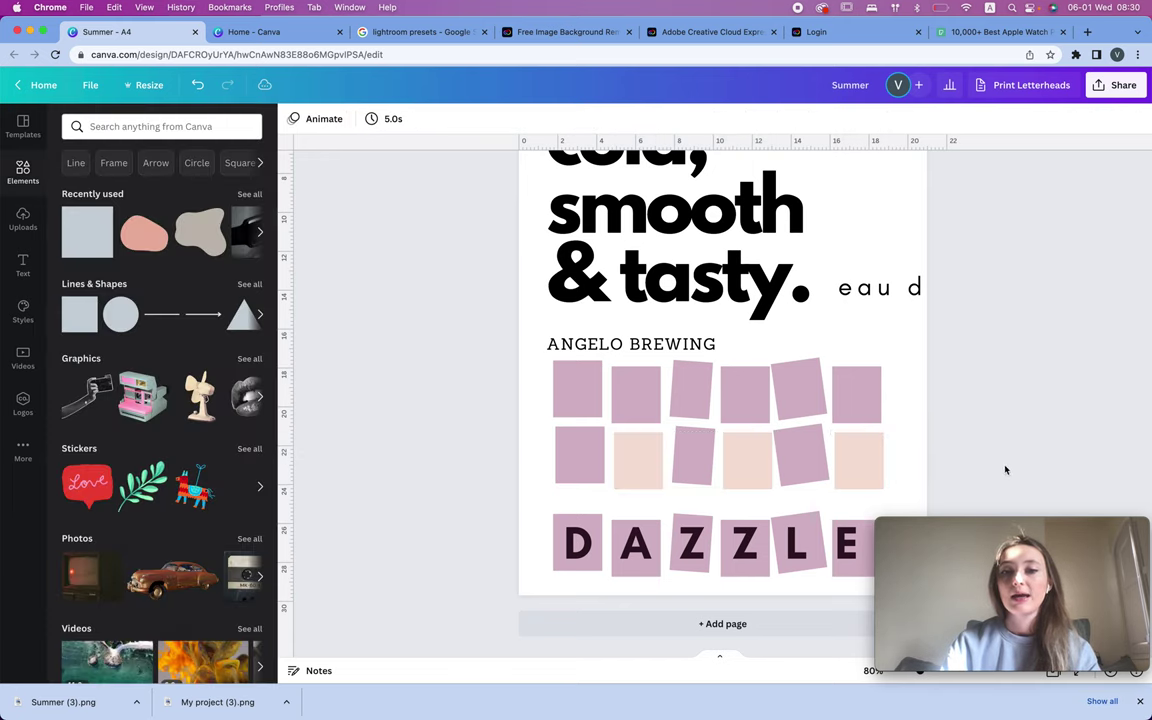
Step: Bring the white text of the middle DAZZLE design forward in front of all its squares
{"action": "left_click", "coordinate": [534, 458]}
{"action": "left_click", "coordinate": [550, 457]}
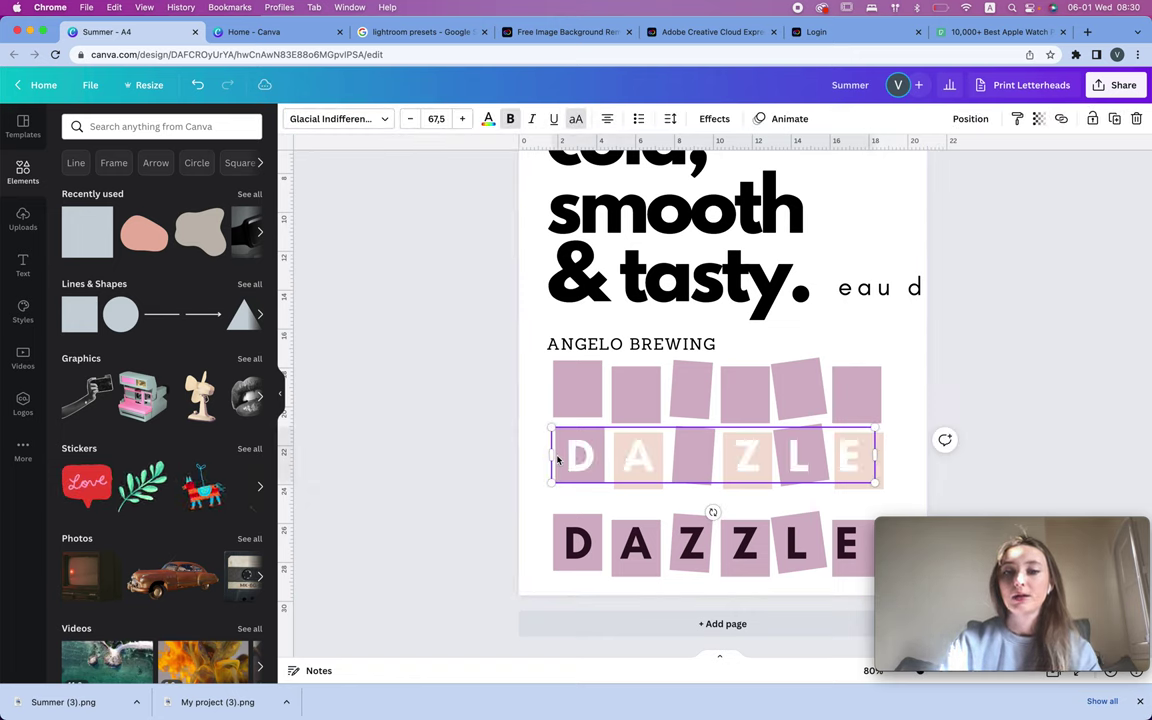
{"action": "left_click", "coordinate": [1036, 342]}
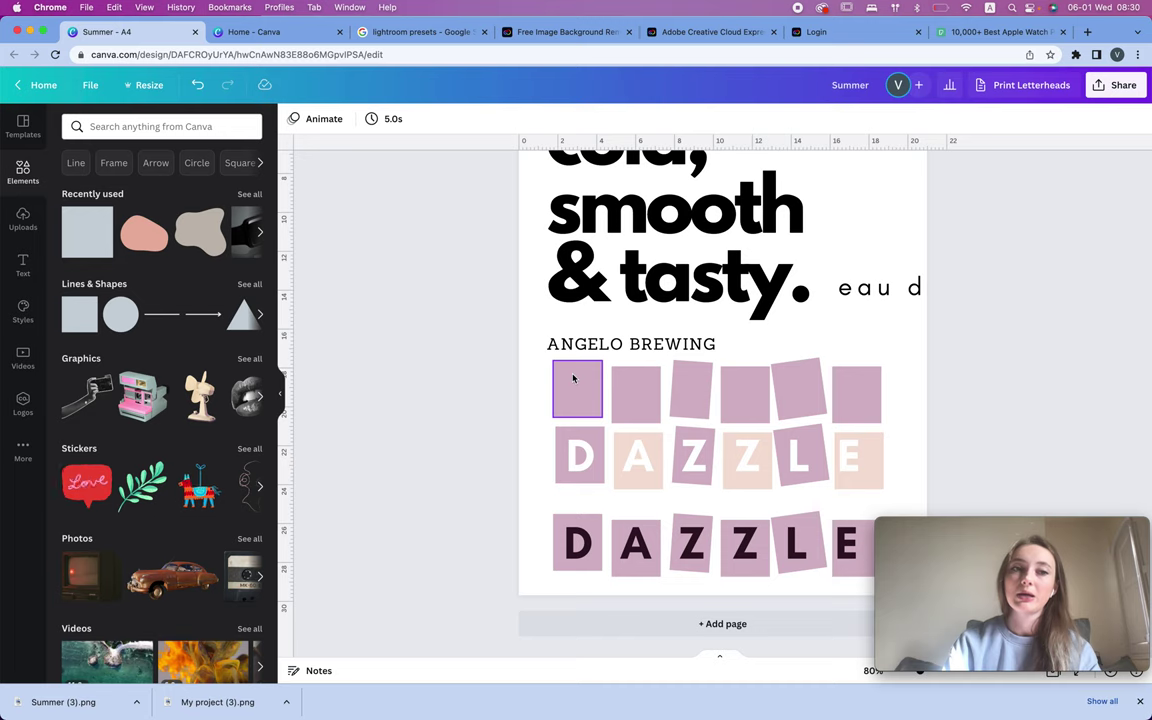
Step: Search the elements for "paper" and add the grey crumpled paper texture to page 8 behind the lettering
{"action": "left_click", "coordinate": [100, 126]}
{"action": "type", "text": "paper"}
{"action": "key", "text": "Return"}
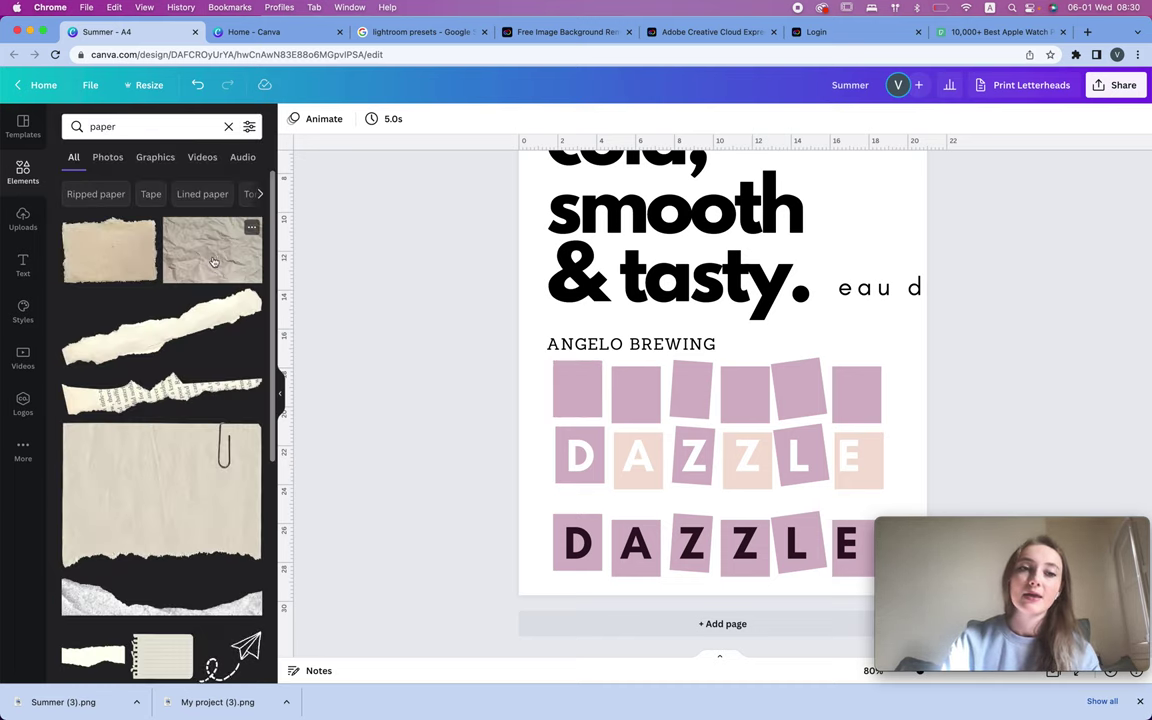
{"action": "left_click", "coordinate": [113, 330]}
{"action": "key", "text": "Delete"}
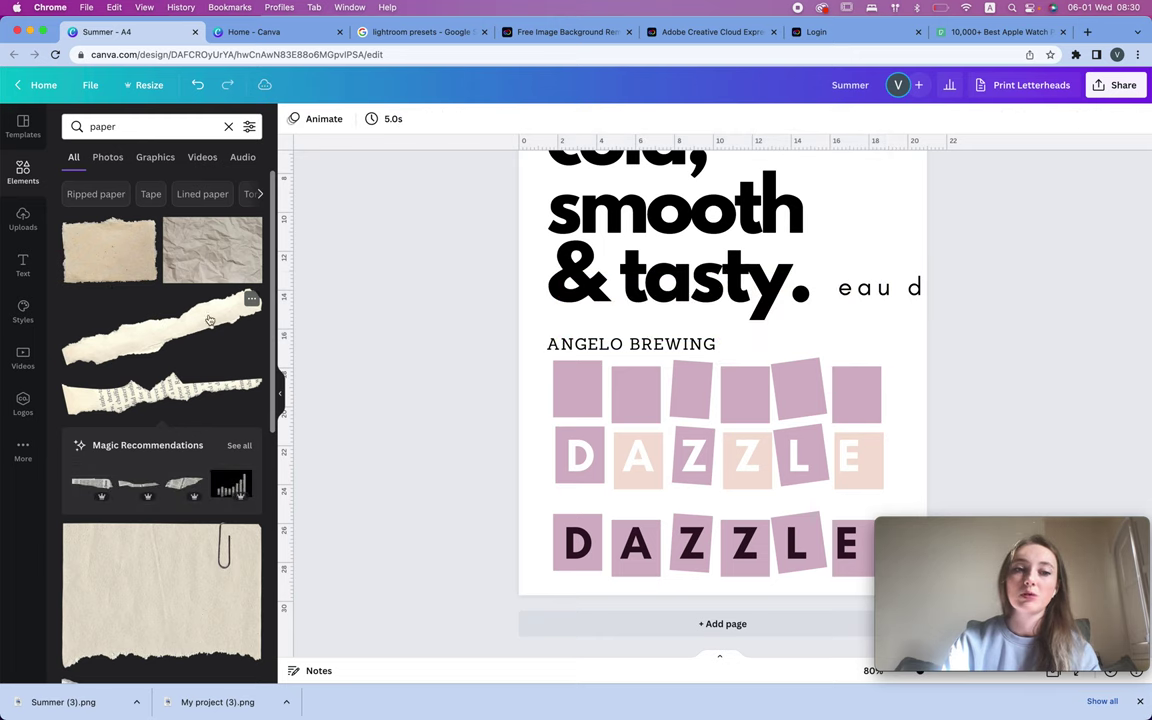
{"action": "scroll", "coordinate": [166, 300], "scroll_direction": "down", "scroll_amount": 15}
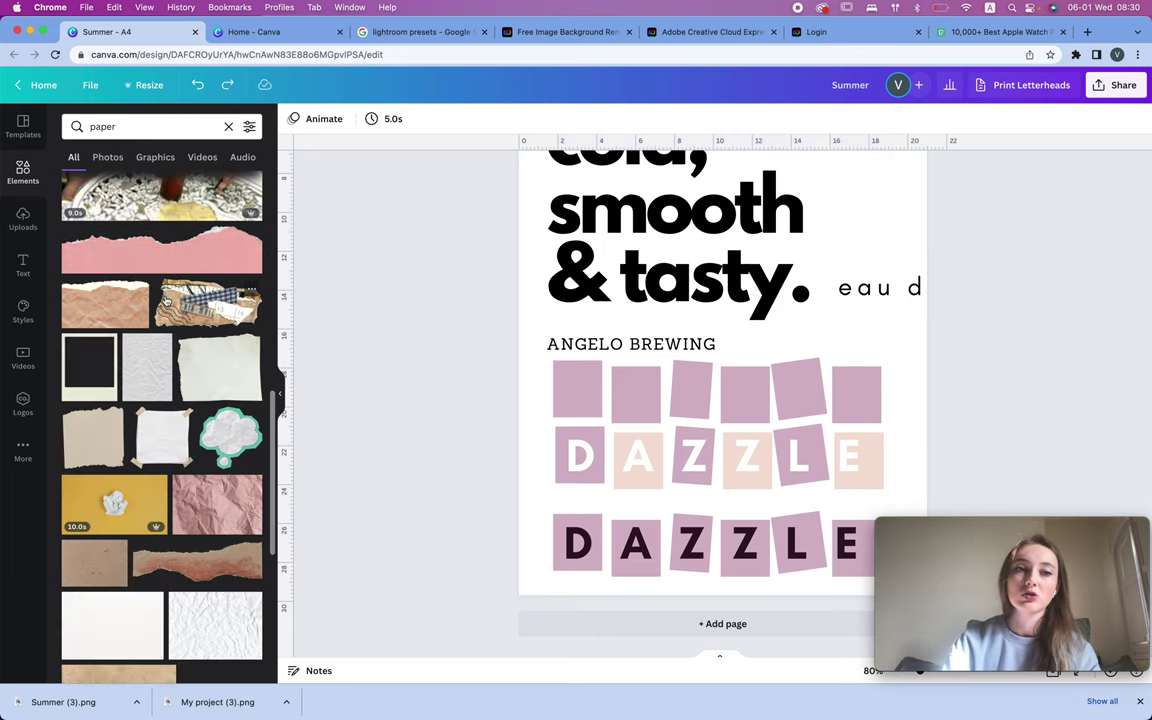
{"action": "left_click", "coordinate": [147, 366]}
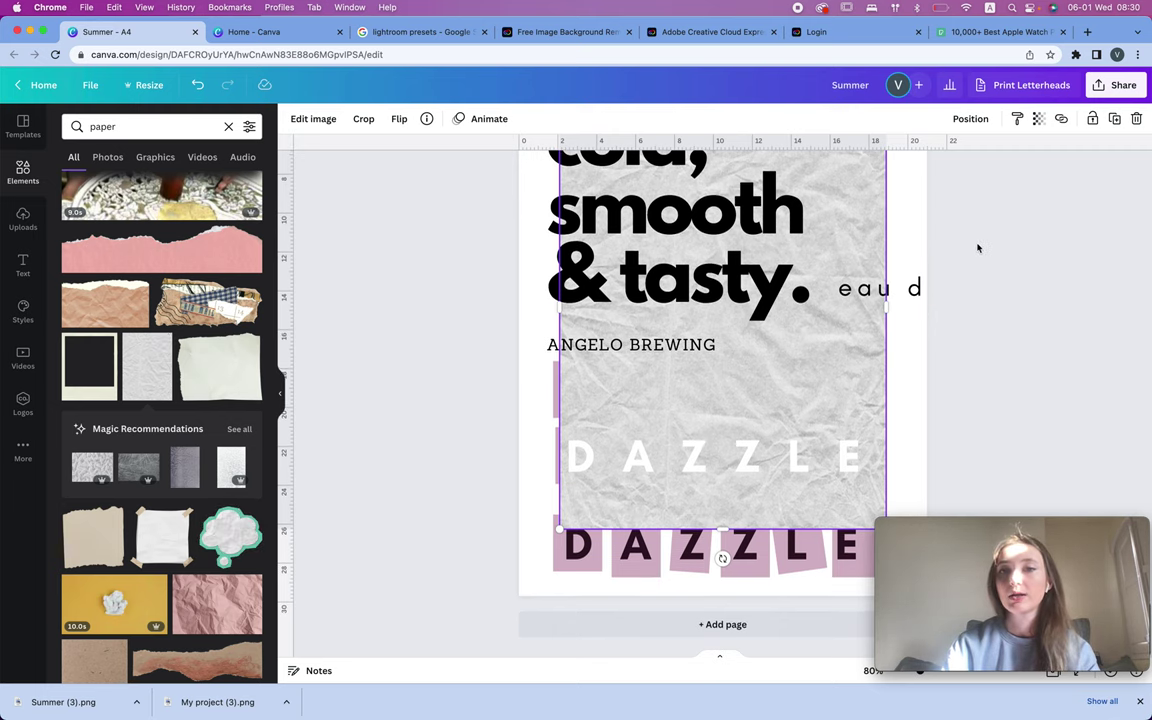
Step: Crop the crumpled paper to a strip about 12.3 wide and 3.3 high behind the word "cold,"
{"action": "left_click_drag", "start_coordinate": [869, 180], "coordinate": [812, 195]}
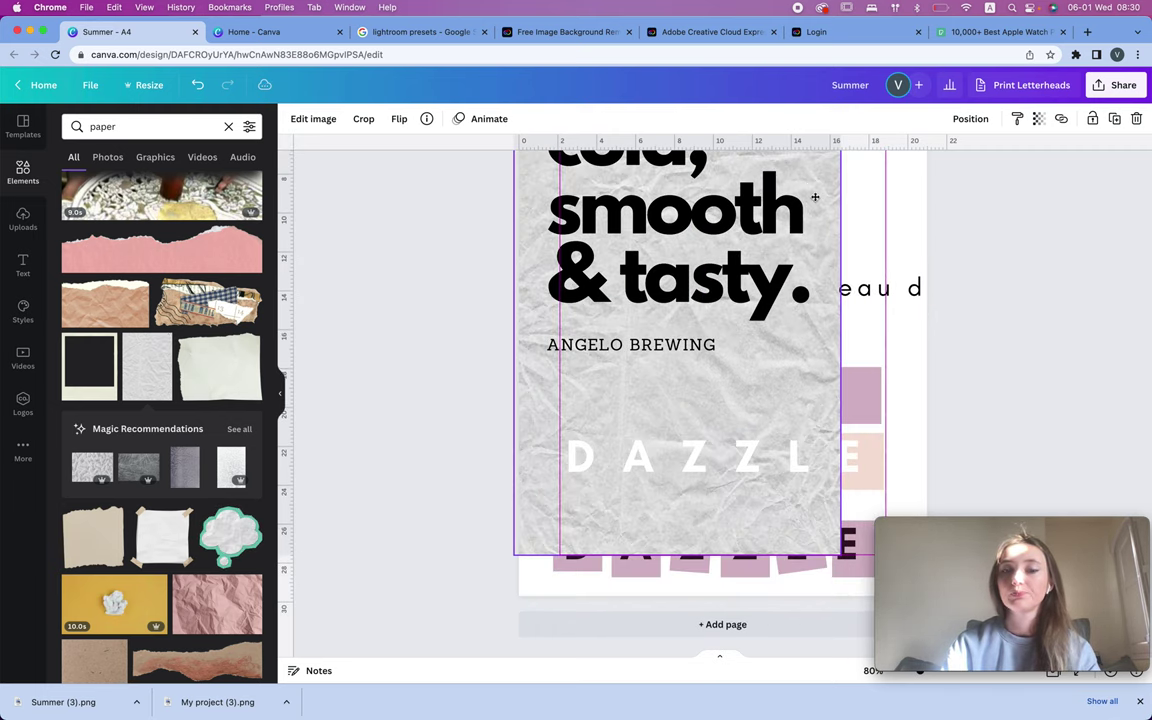
{"action": "left_click_drag", "start_coordinate": [677, 553], "coordinate": [812, 177]}
{"action": "scroll", "coordinate": [606, 441], "scroll_direction": "up", "scroll_amount": 4}
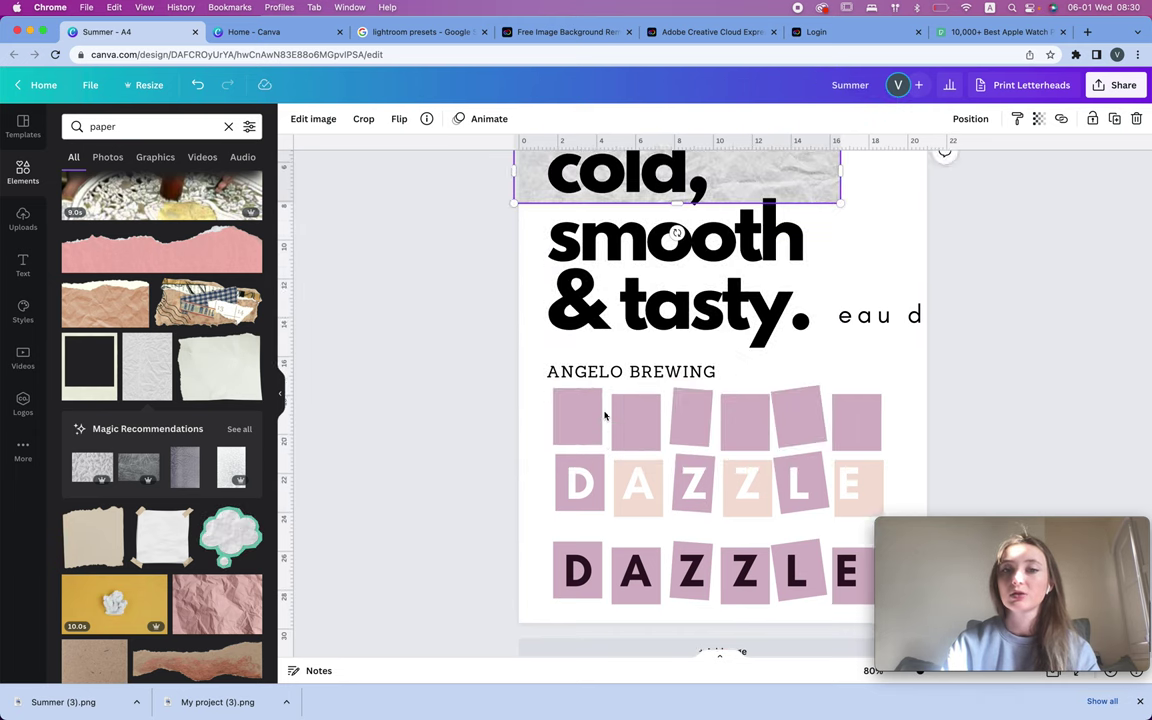
{"action": "left_click_drag", "start_coordinate": [843, 330], "coordinate": [753, 328]}
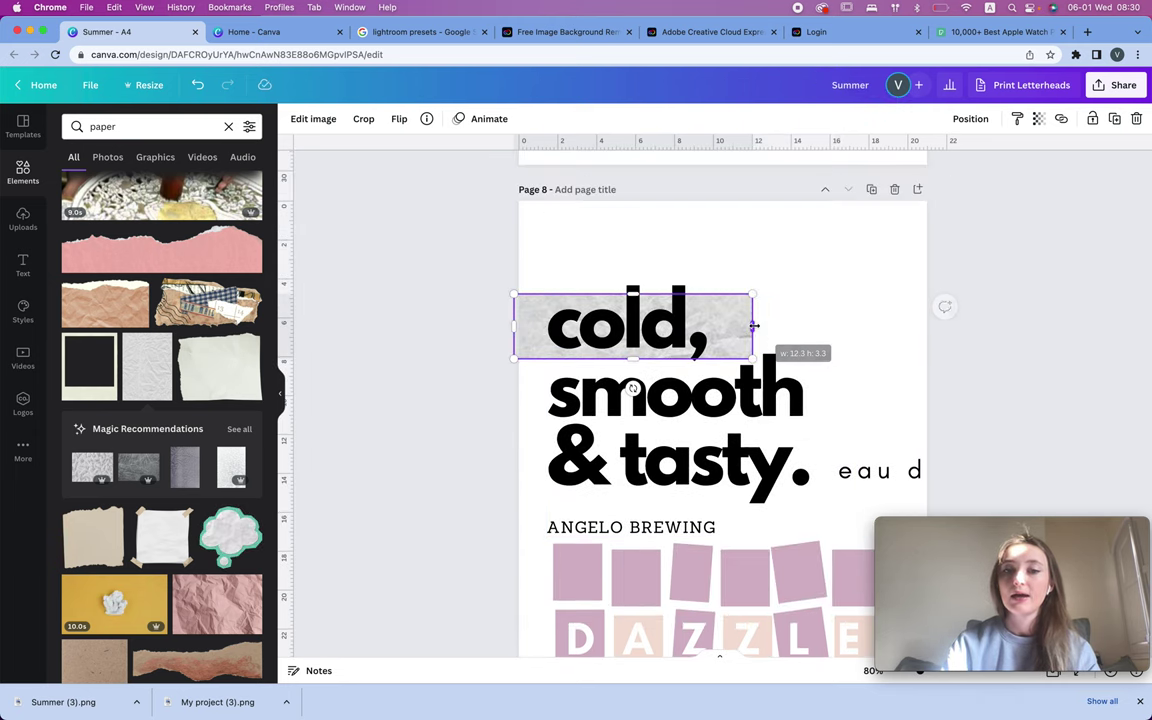
Step: Place copies of the paper strip behind "smooth" and "& tasty.", widening the last one to span its whole line
{"action": "left_click_drag", "start_coordinate": [530, 314], "coordinate": [569, 389]}
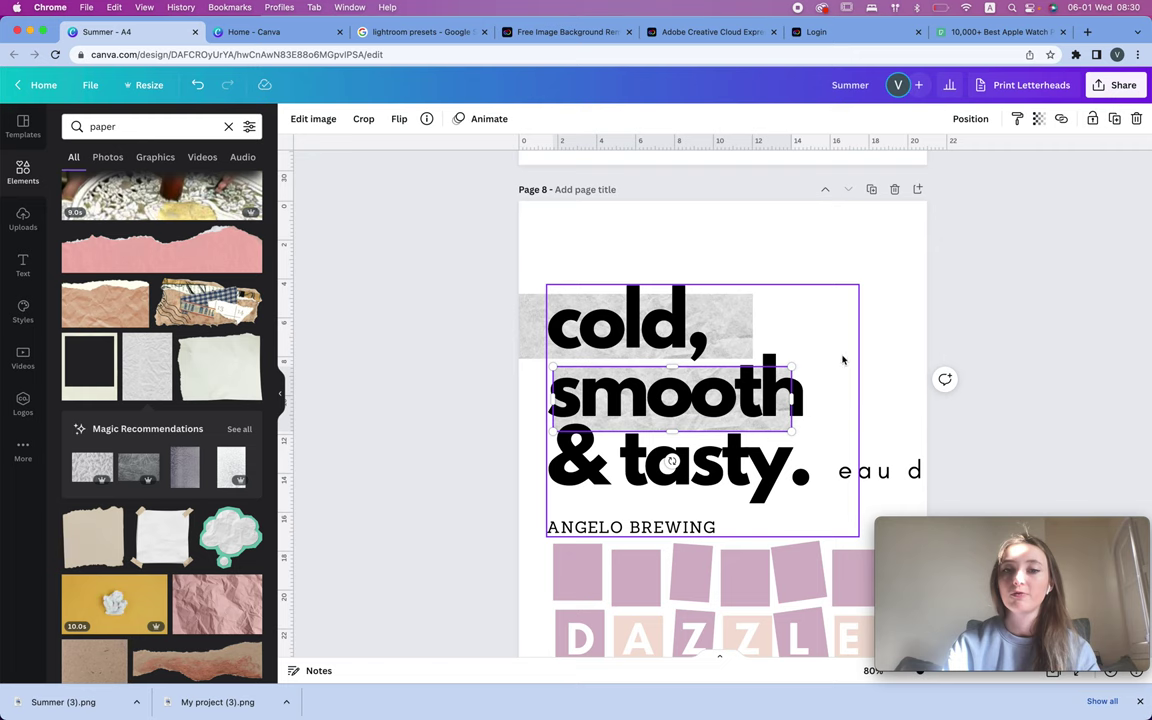
{"action": "left_click_drag", "start_coordinate": [529, 325], "coordinate": [527, 476]}
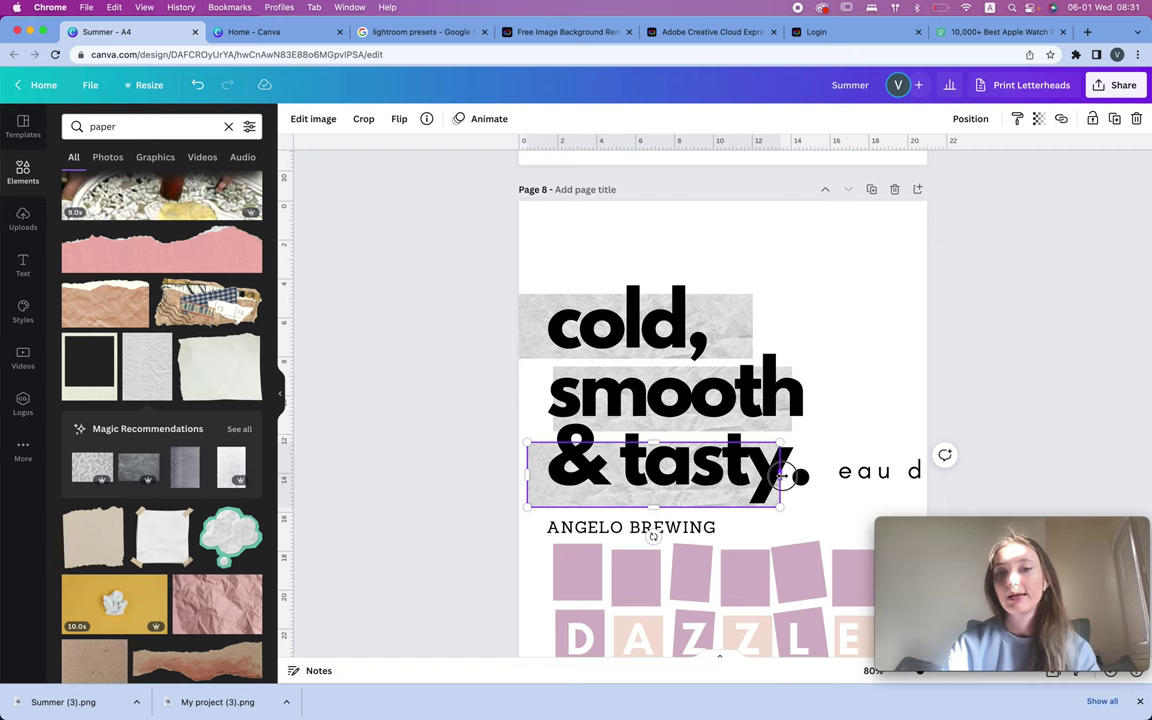
{"action": "left_click_drag", "start_coordinate": [780, 475], "coordinate": [820, 475]}
Step: Tilt the paper strip behind "& tasty." by about 2° and the strip behind "cold," slightly the opposite way
{"action": "left_click_drag", "start_coordinate": [675, 537], "coordinate": [675, 535]}
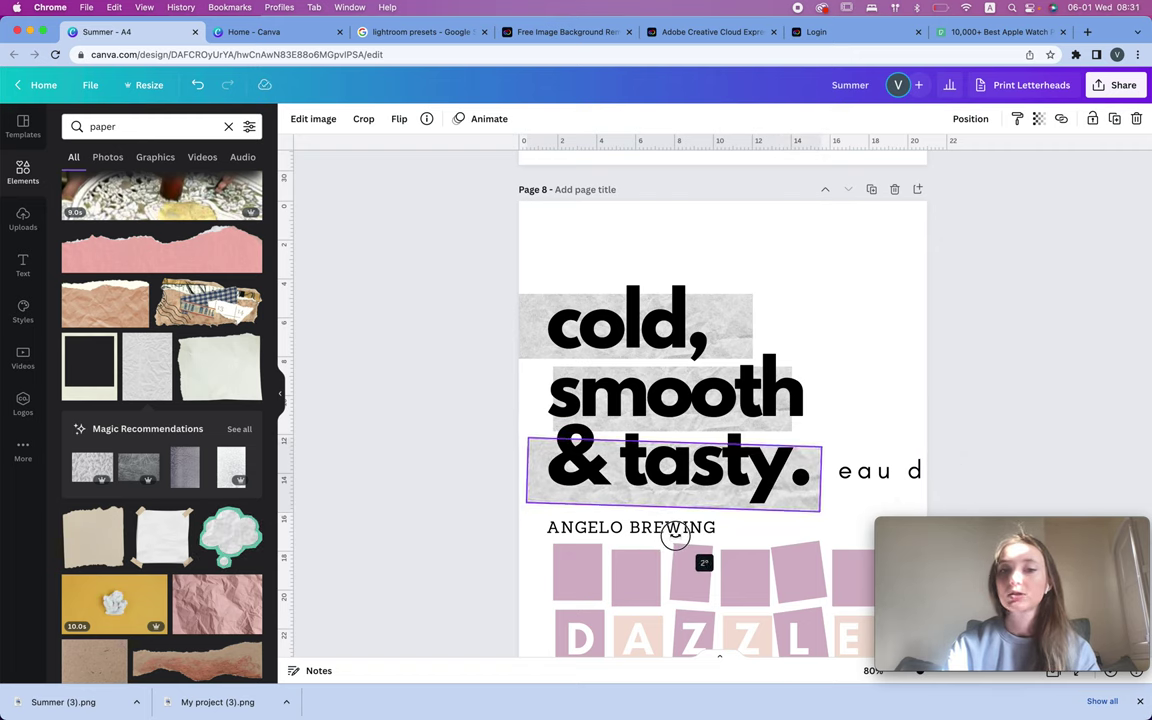
{"action": "left_click", "coordinate": [525, 330]}
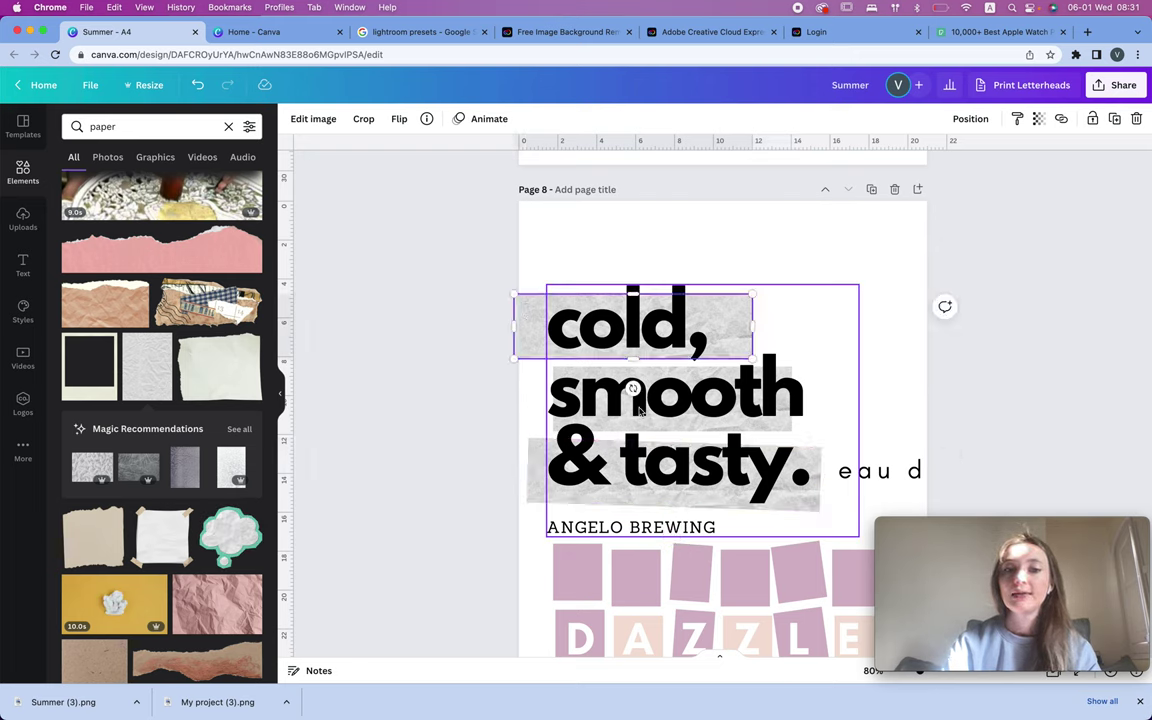
{"action": "mouse_move", "coordinate": [633, 388]}
{"action": "left_mouse_down"}
{"action": "mouse_move", "coordinate": [641, 400]}
{"action": "mouse_move", "coordinate": [635, 388]}
{"action": "left_mouse_up"}
{"action": "left_click", "coordinate": [866, 290]}
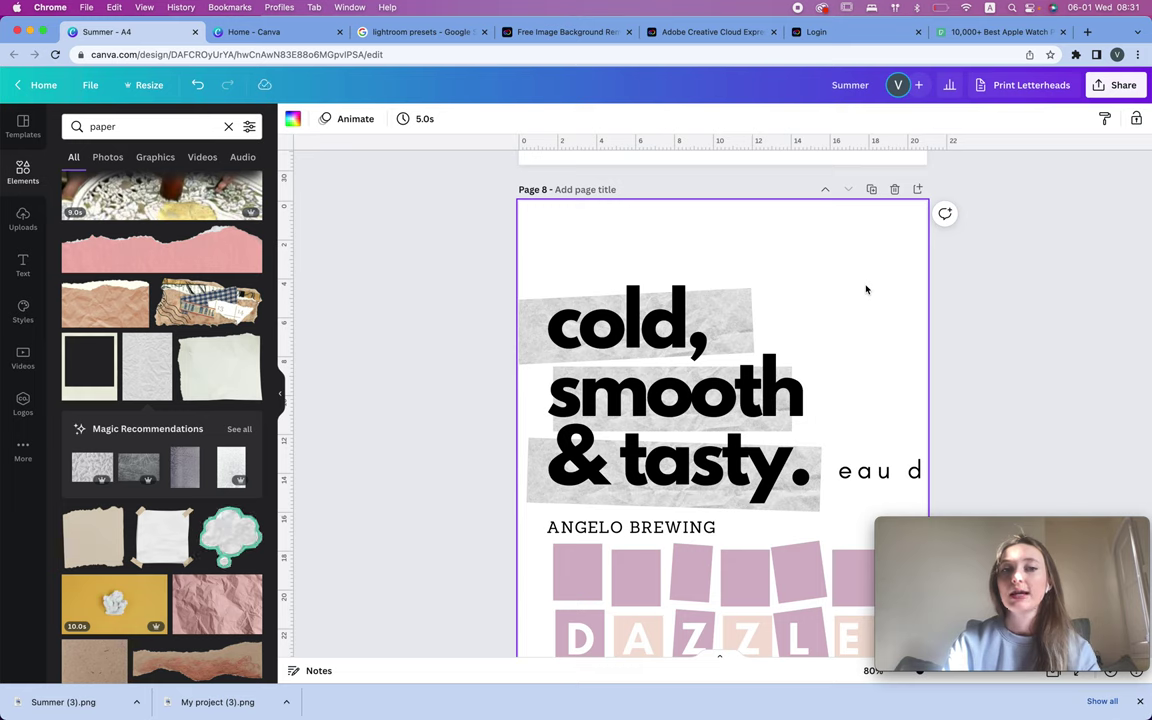
Step: Clear the paper search and place a pentagon arrow shape from the full shapes collection in page 8's upper right area
{"action": "left_click", "coordinate": [134, 122]}
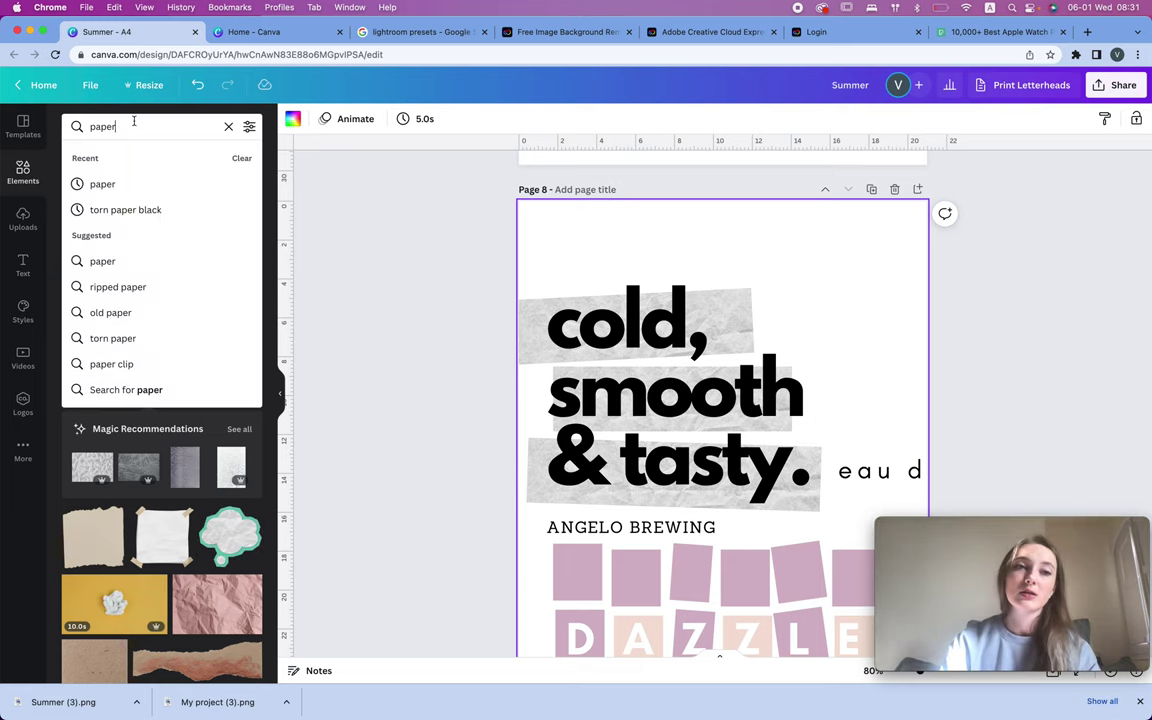
{"action": "left_click", "coordinate": [228, 128]}
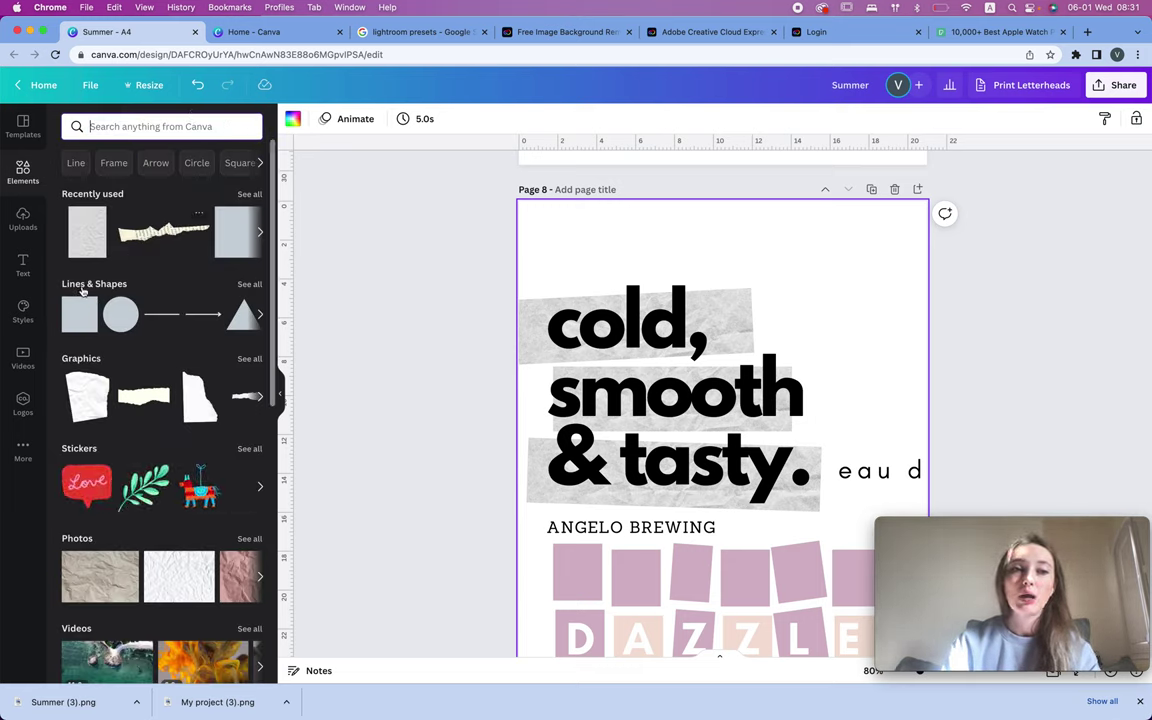
{"action": "left_click", "coordinate": [249, 284]}
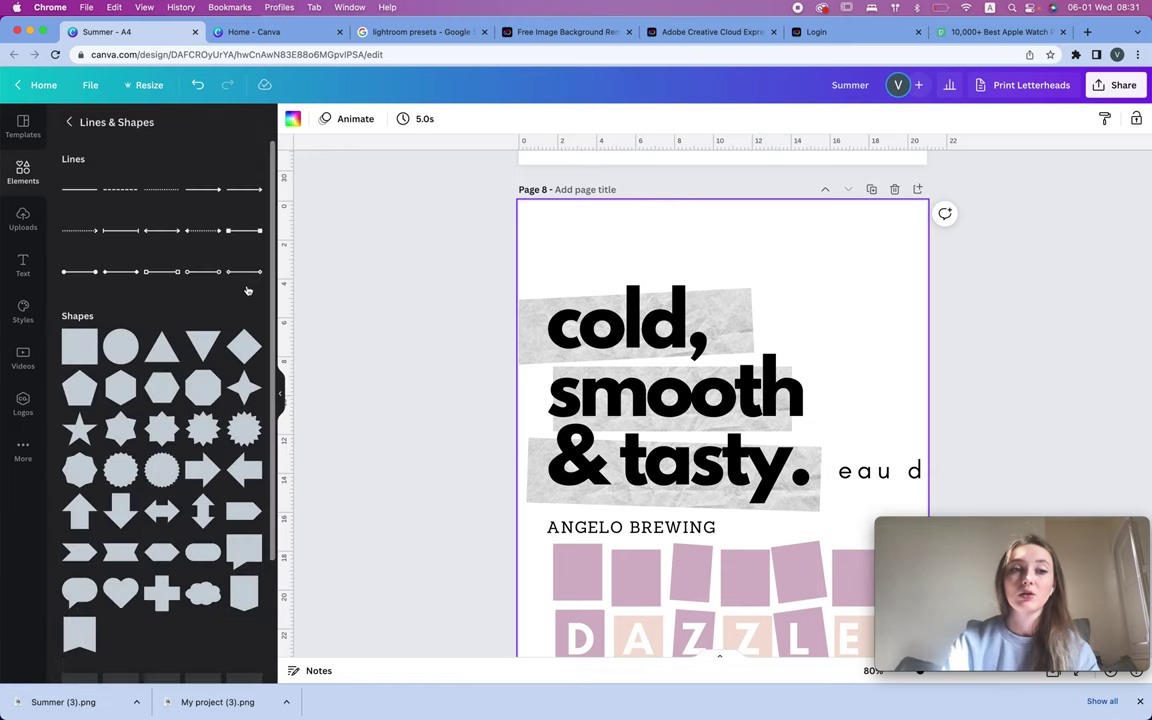
{"action": "scroll", "coordinate": [225, 289], "scroll_direction": "down", "scroll_amount": 1}
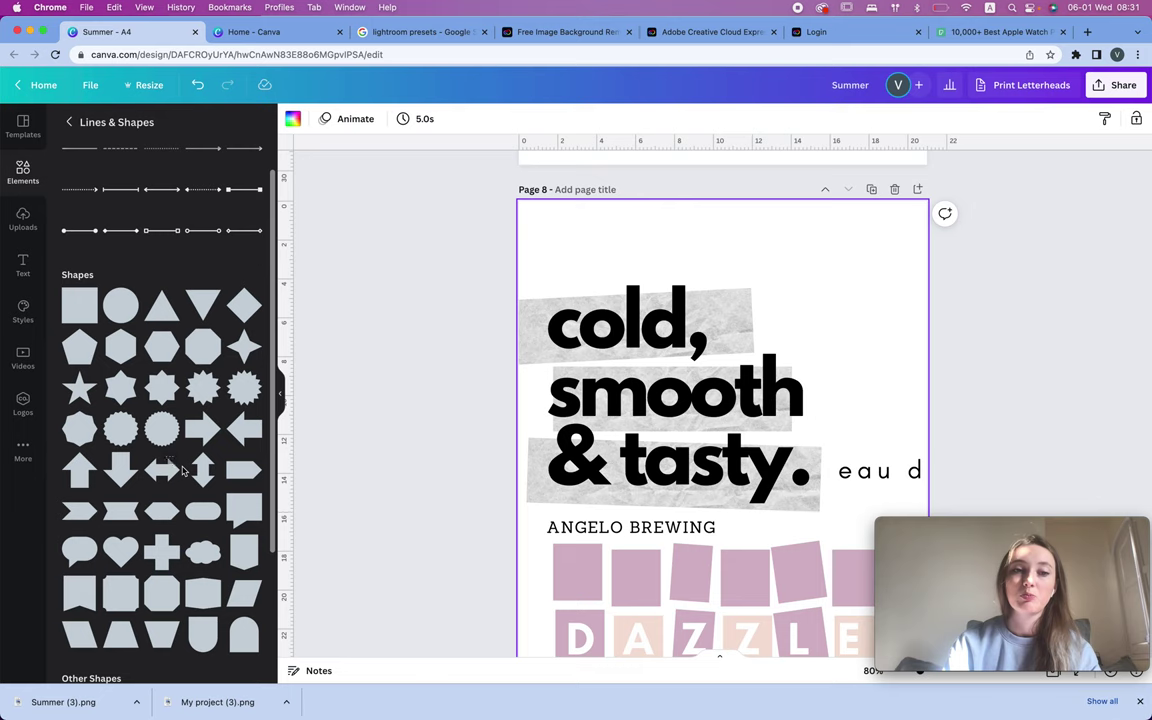
{"action": "left_click_drag", "start_coordinate": [250, 476], "coordinate": [842, 238]}
{"action": "left_click", "coordinate": [895, 329]}
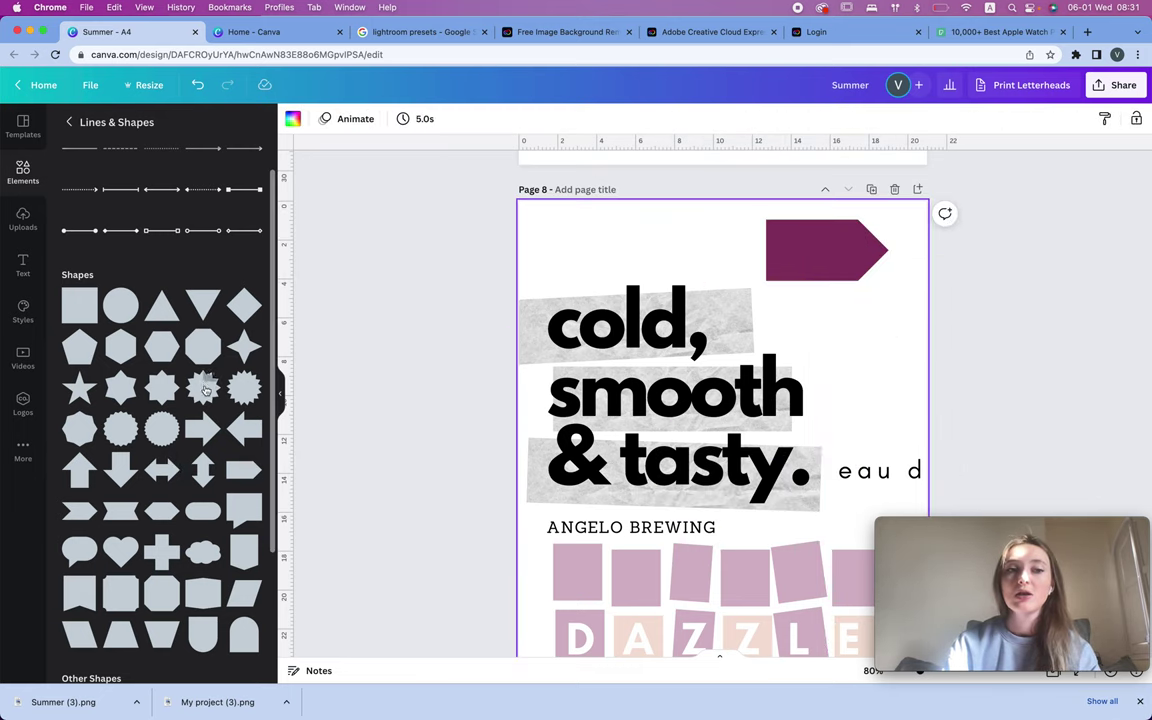
Step: Add a new page with a square in its upper left area and a circle below the square
{"action": "left_click", "coordinate": [917, 191]}
{"action": "left_click", "coordinate": [79, 305]}
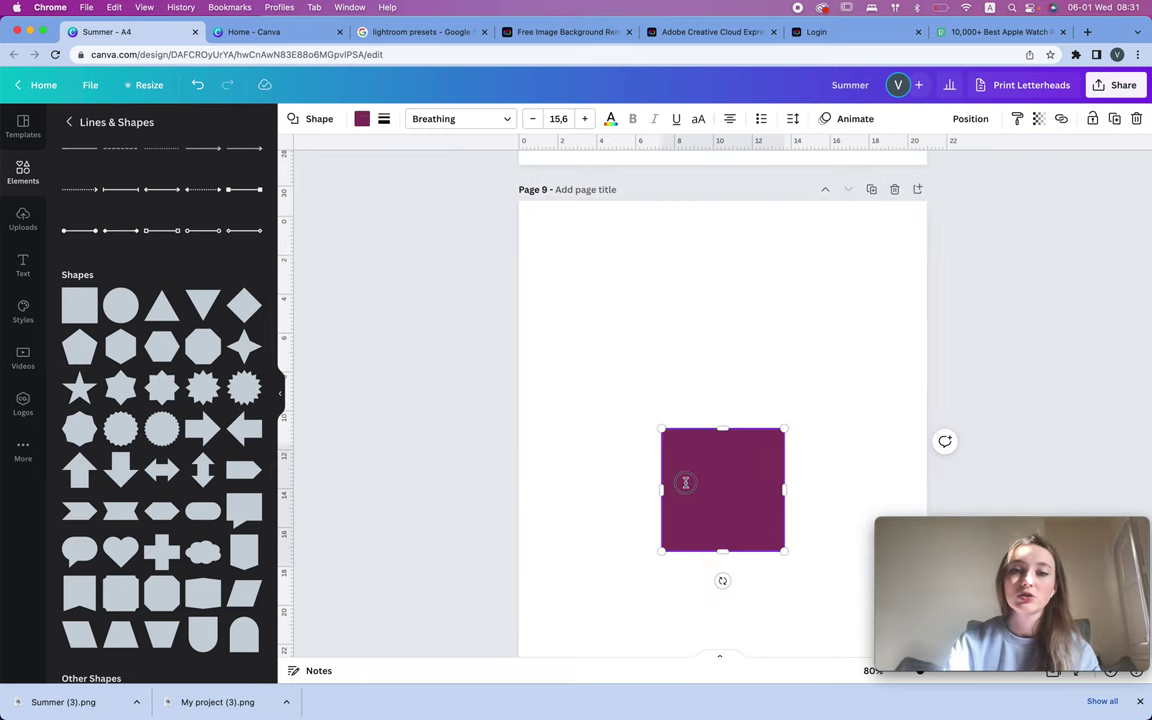
{"action": "left_click_drag", "start_coordinate": [728, 509], "coordinate": [623, 307]}
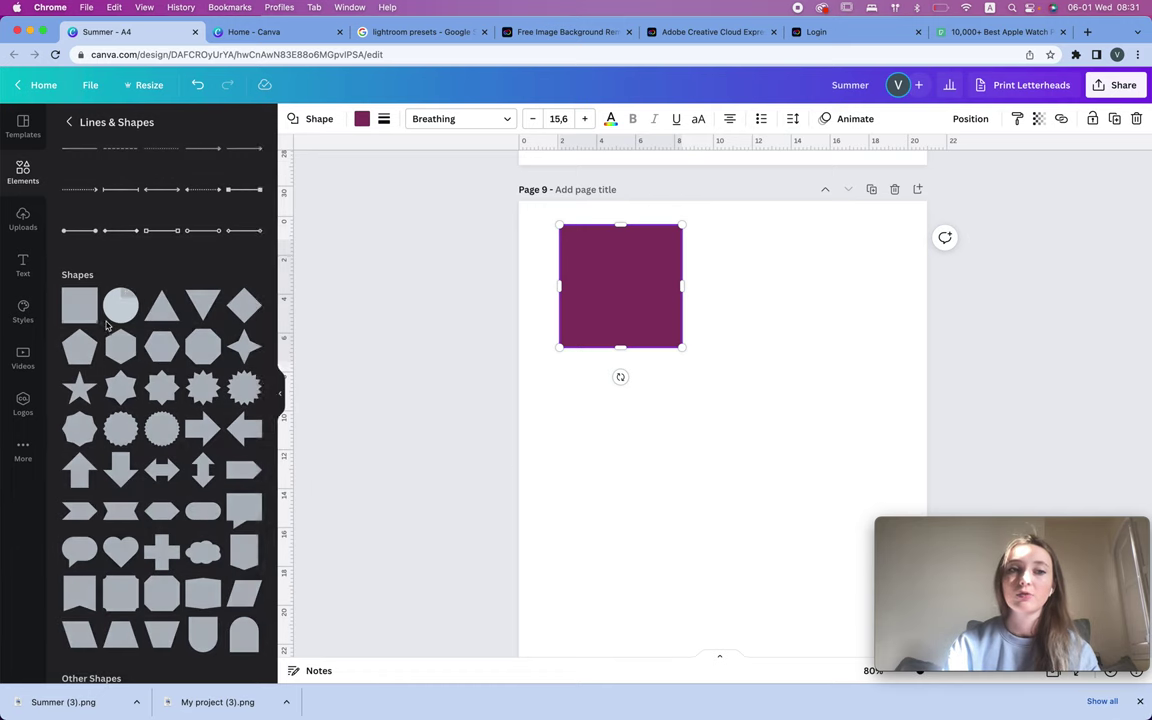
{"action": "left_click_drag", "start_coordinate": [116, 296], "coordinate": [624, 411]}
Step: Add a pentagon beside the square and a right-pointing arrow beside the circle on page 9
{"action": "left_click", "coordinate": [76, 360]}
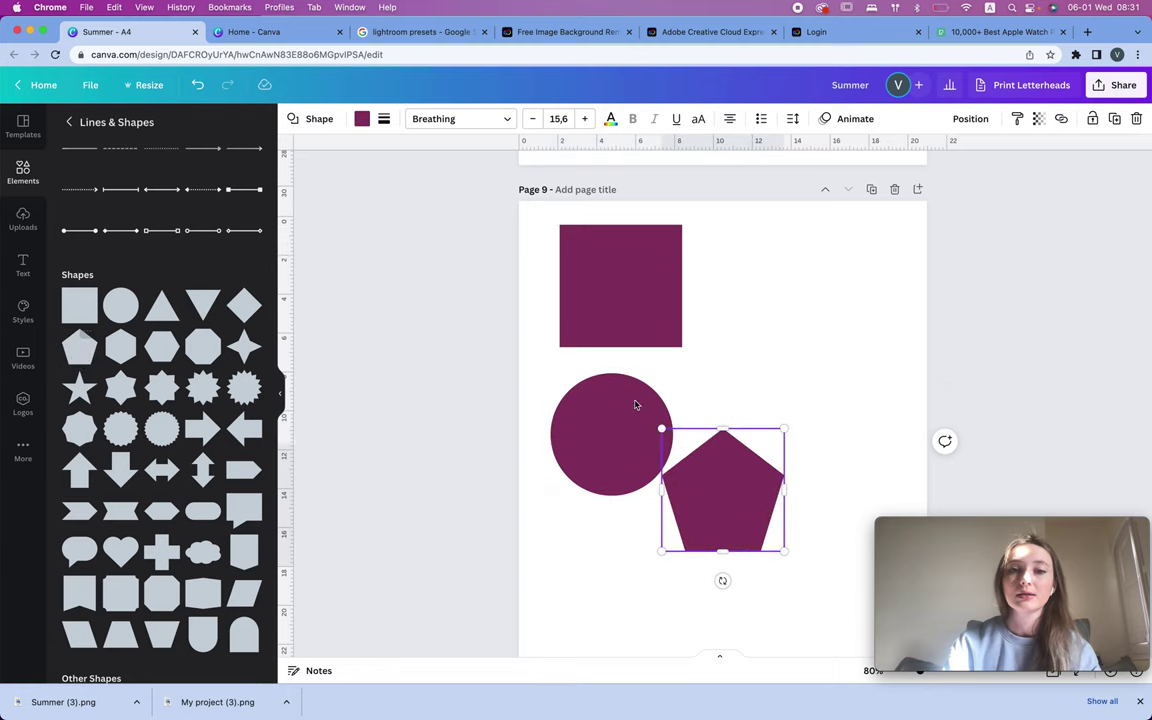
{"action": "left_click_drag", "start_coordinate": [774, 487], "coordinate": [782, 289]}
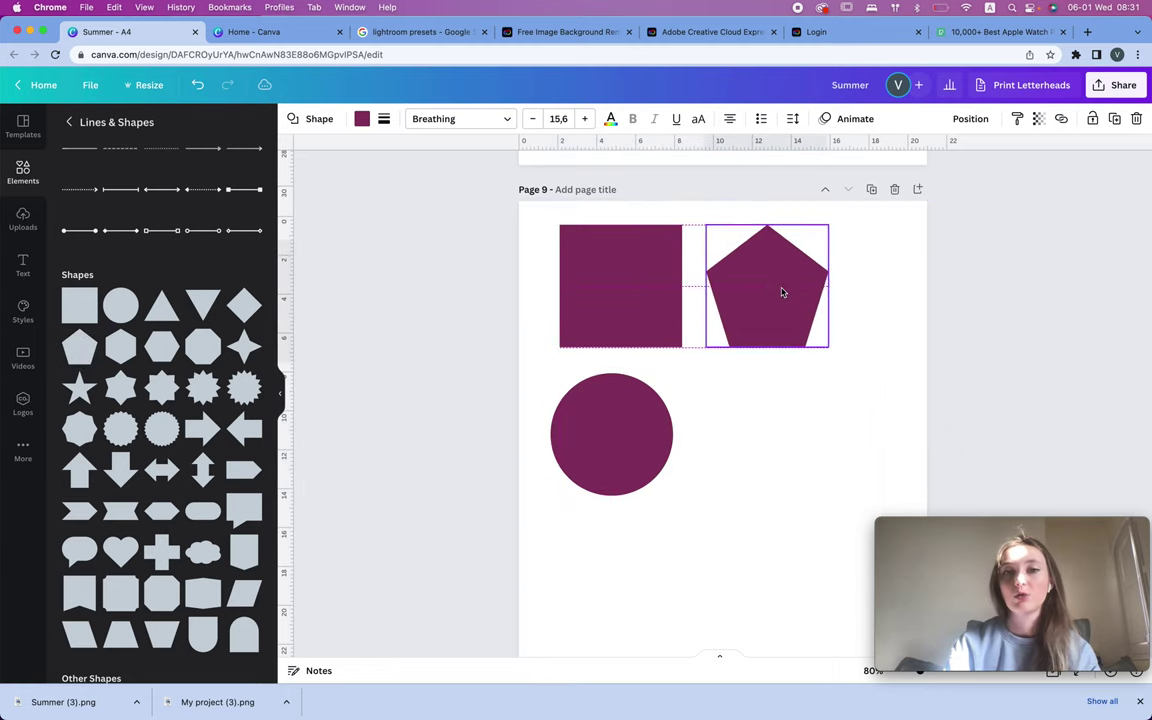
{"action": "left_click", "coordinate": [195, 430]}
{"action": "left_click_drag", "start_coordinate": [760, 468], "coordinate": [826, 411]}
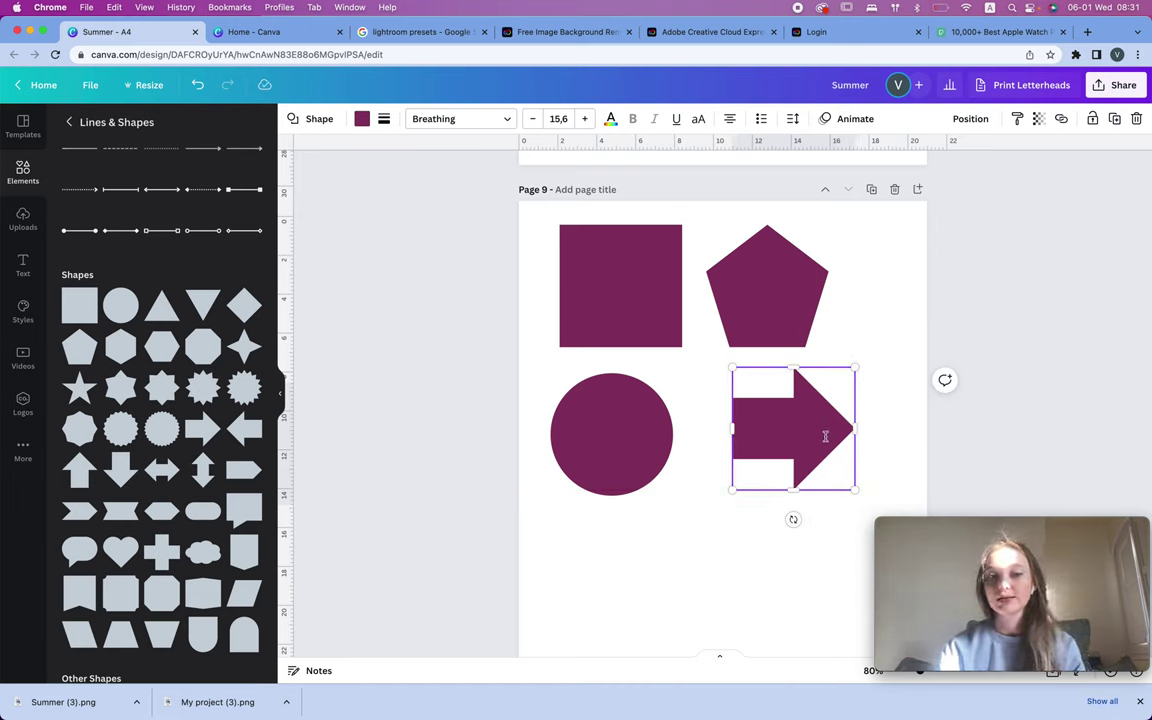
{"action": "mouse_move", "coordinate": [1021, 706]}
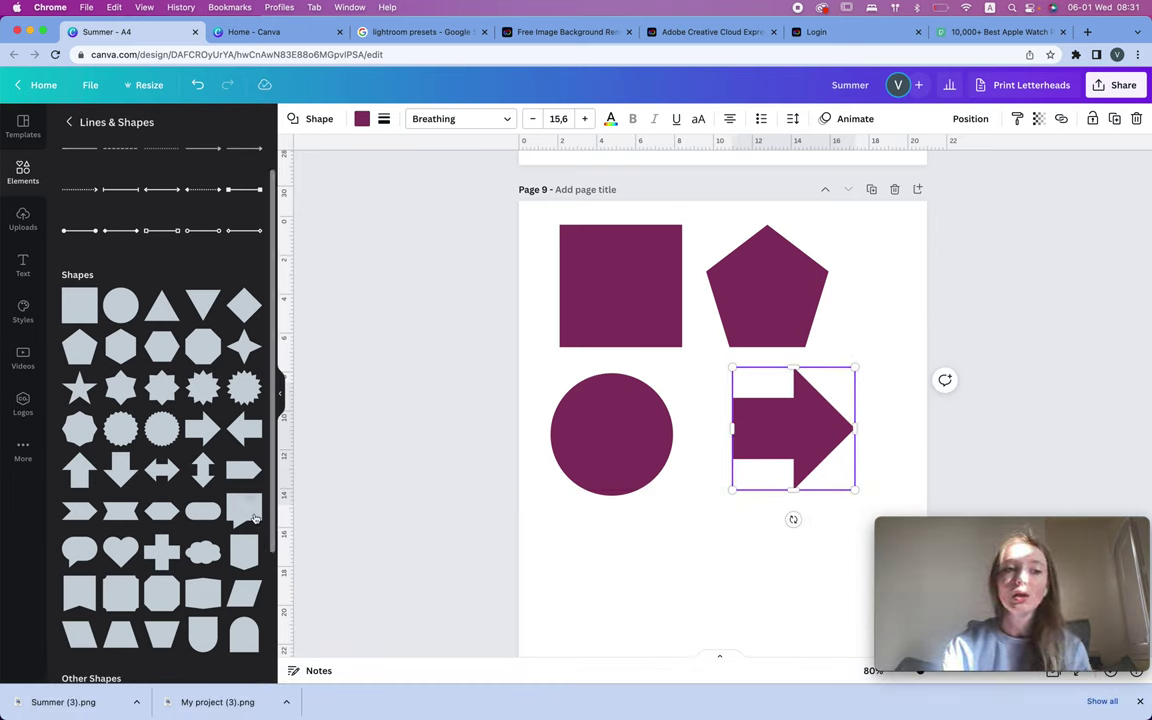
{"action": "scroll", "coordinate": [227, 418], "scroll_direction": "down", "scroll_amount": 5}
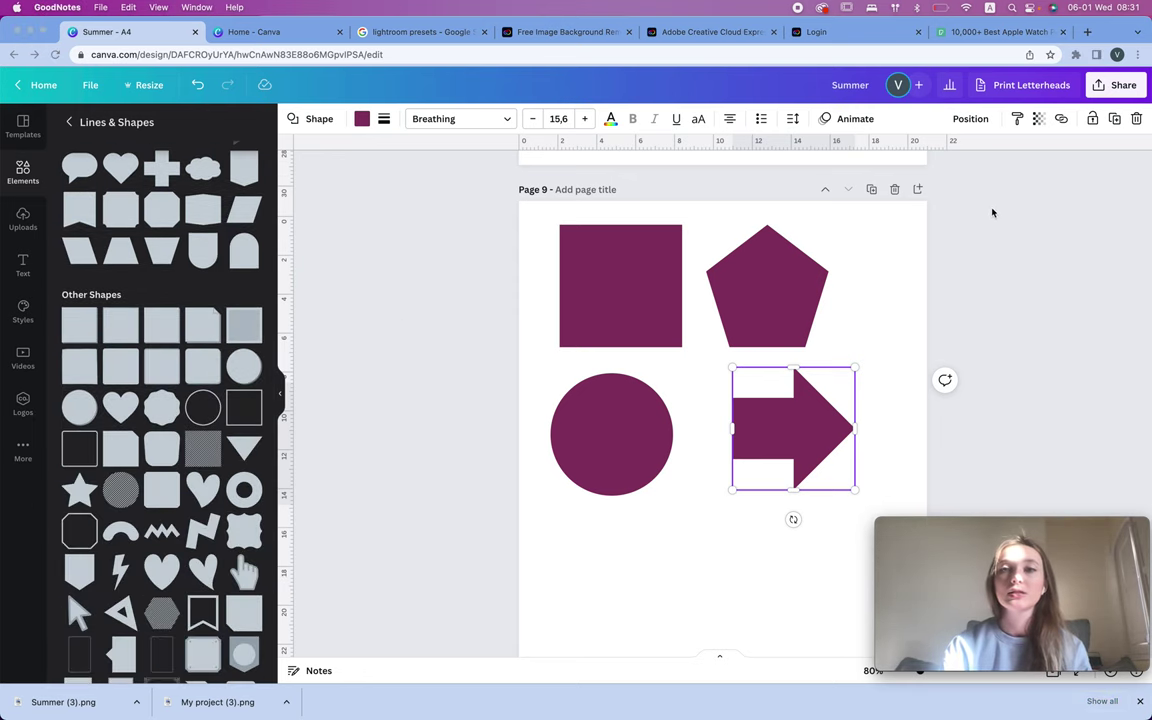
{"action": "left_click", "coordinate": [650, 268]}
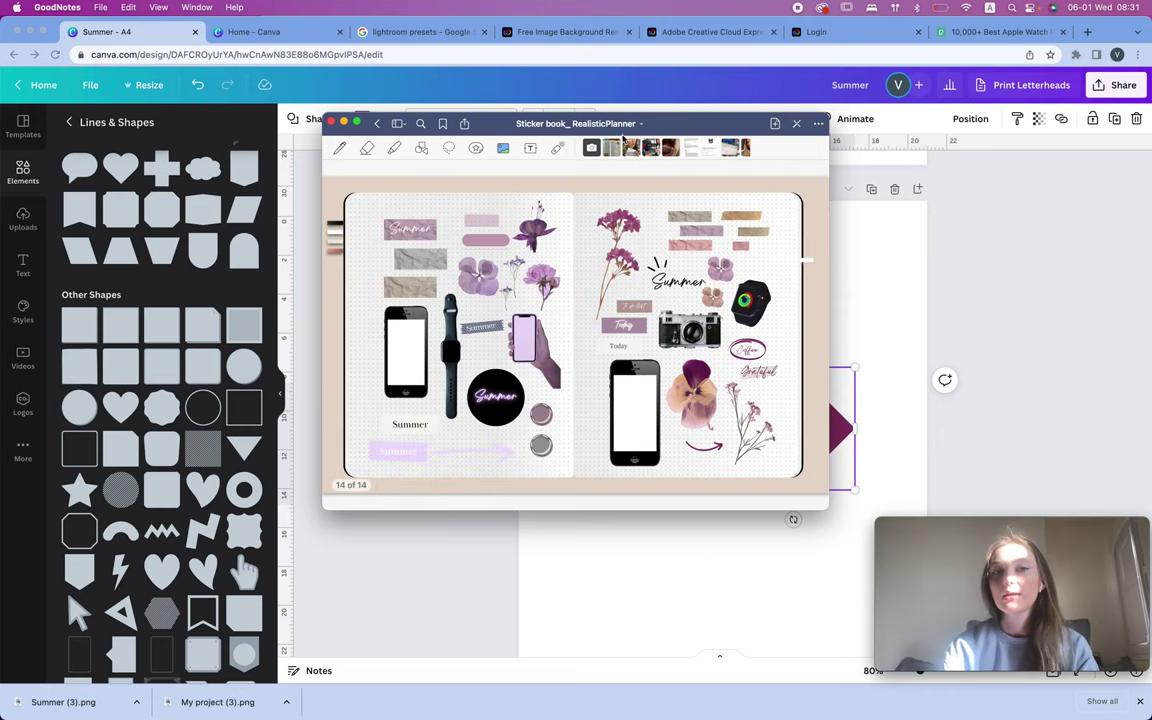
{"action": "left_click", "coordinate": [332, 122]}
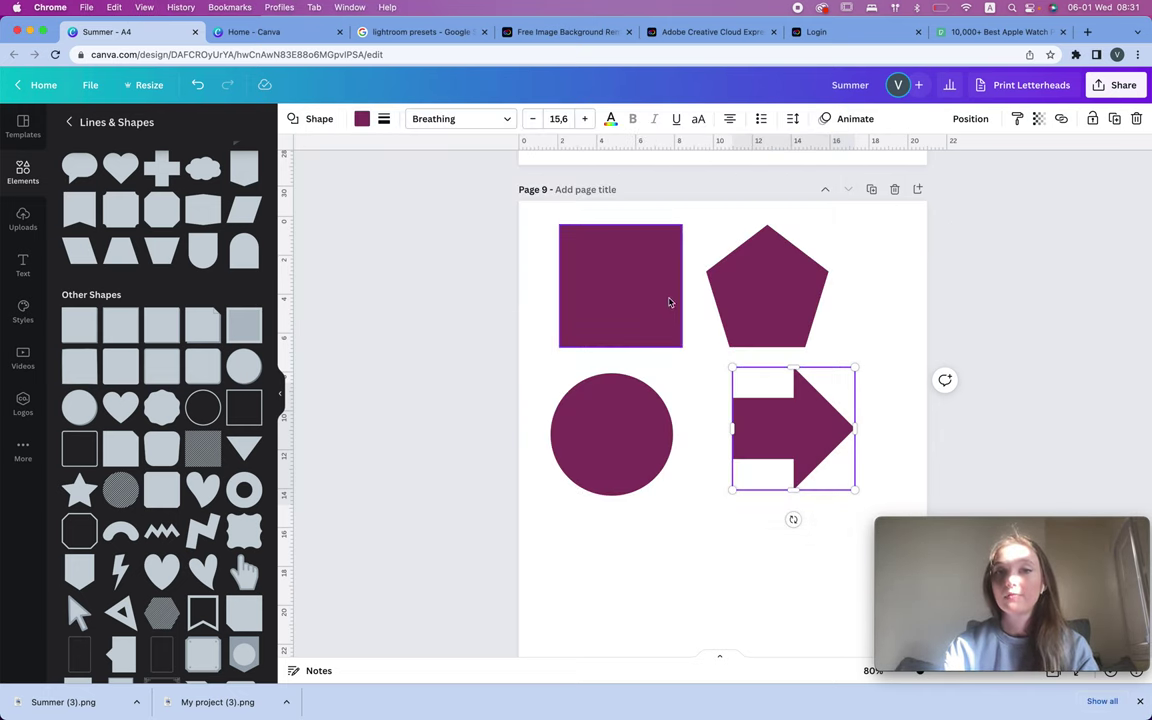
Step: Open the design's sharing options, then review the Summer cutout and the Adobe Express background remover page
{"action": "left_click", "coordinate": [1097, 85]}
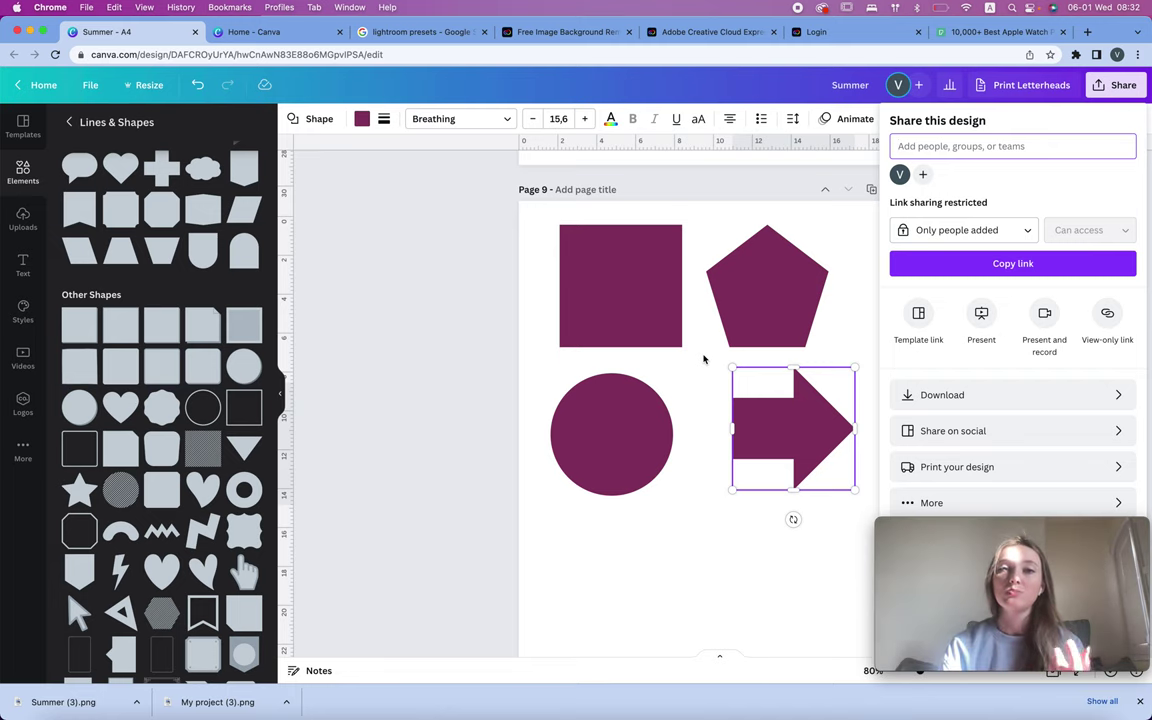
{"action": "left_click", "coordinate": [713, 32]}
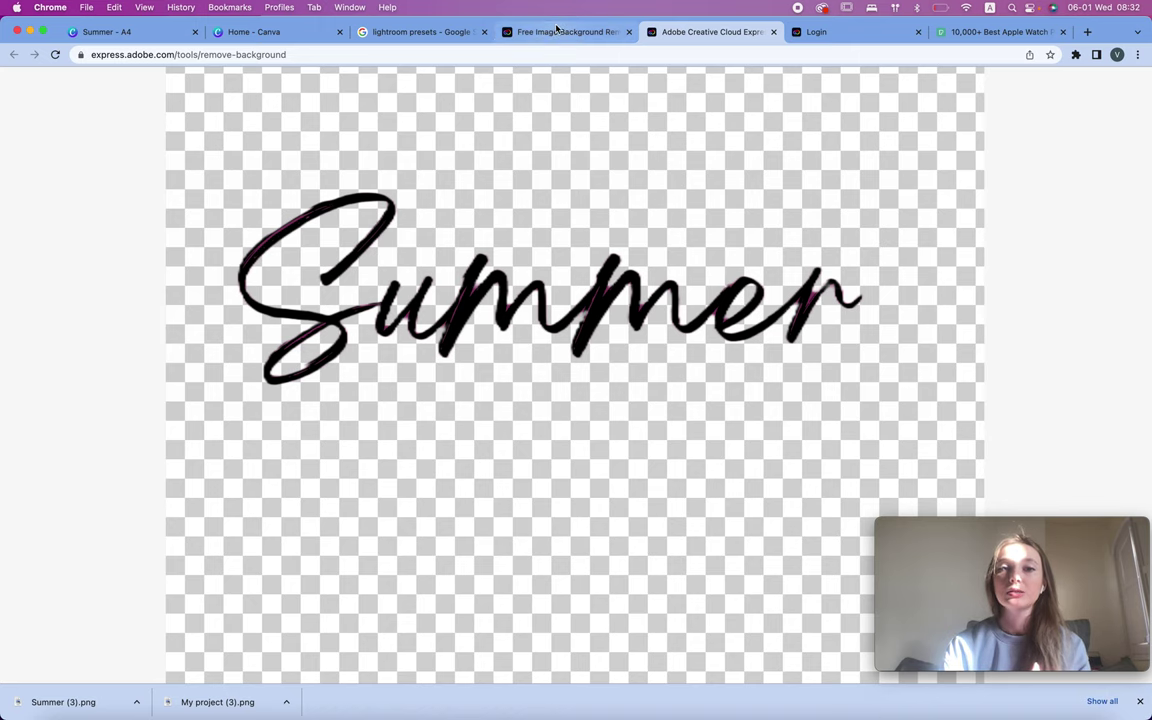
{"action": "left_click", "coordinate": [510, 32]}
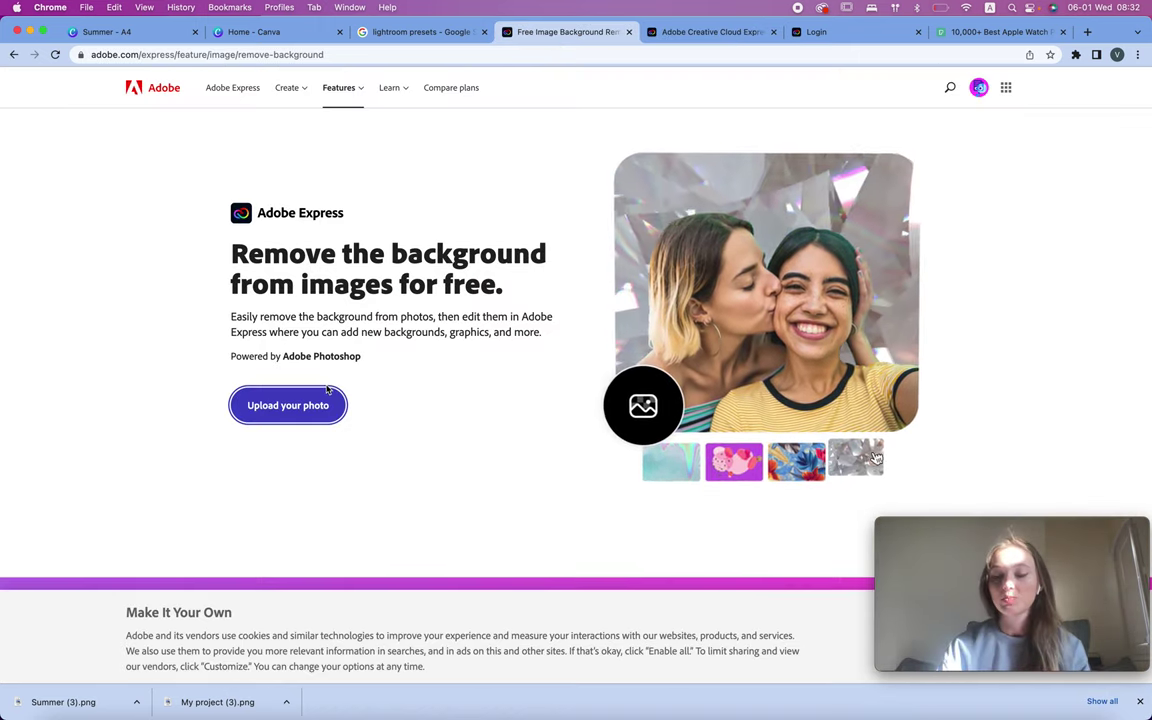
Step: Switch to the sticker book in GoodNotes and dismiss the iCloud sync alert
{"action": "mouse_move", "coordinate": [764, 695]}
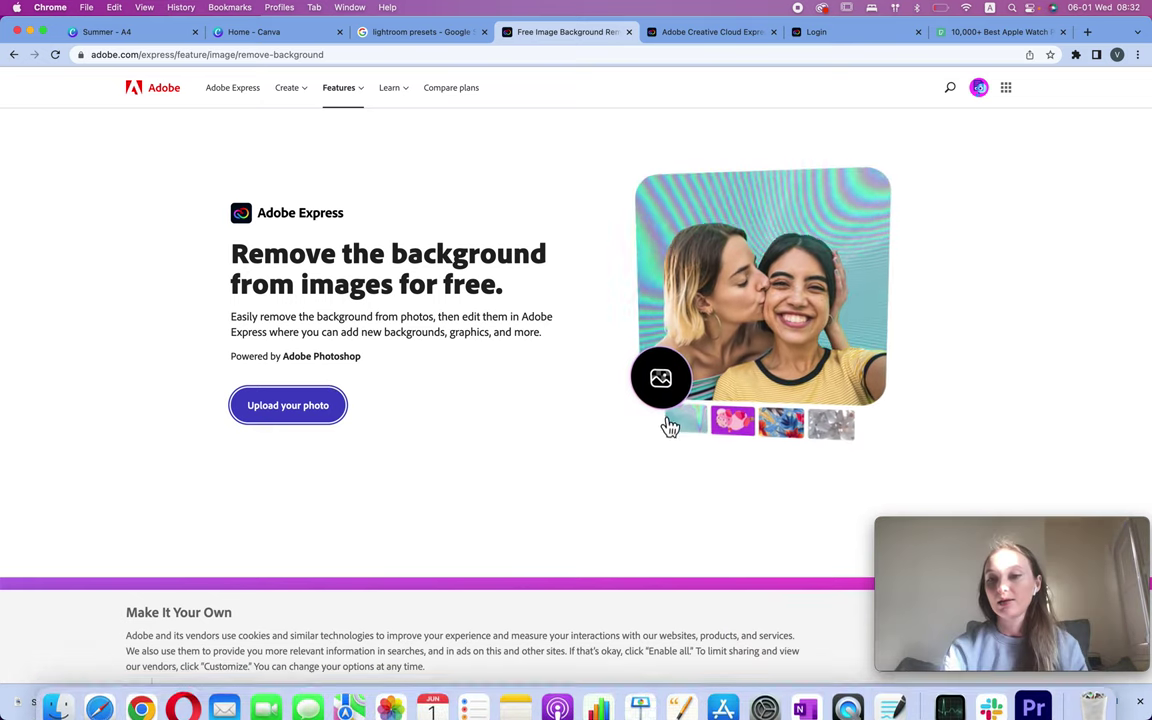
{"action": "left_click", "coordinate": [891, 690]}
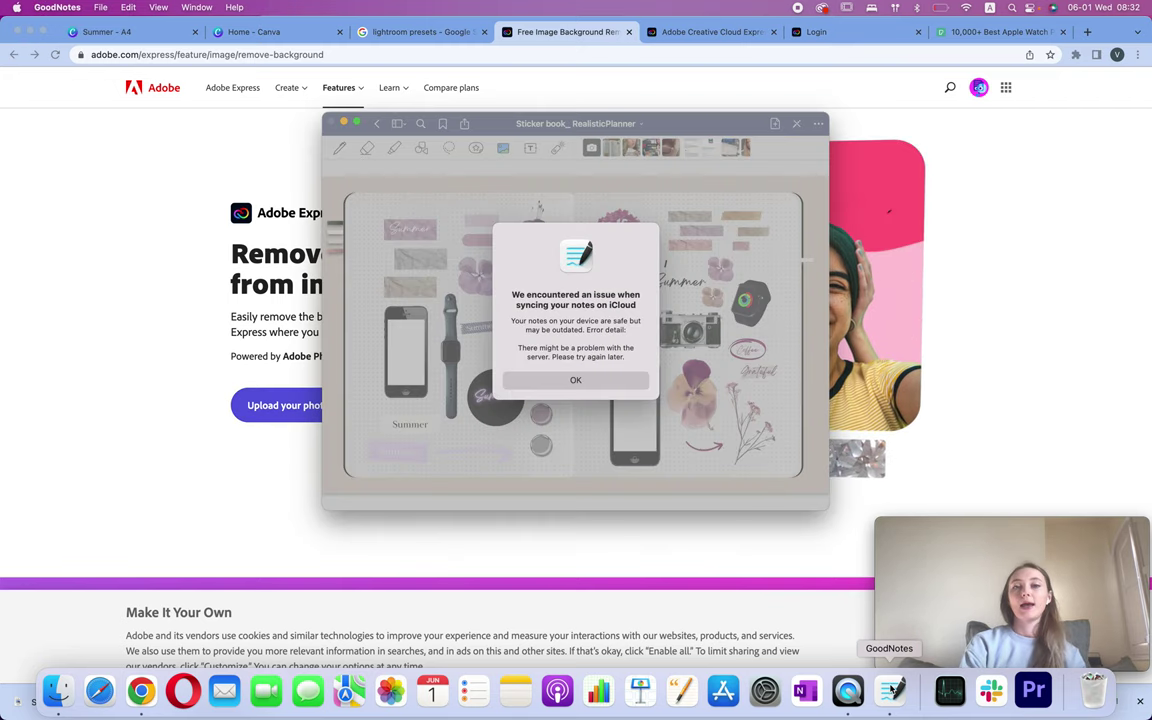
{"action": "left_click", "coordinate": [576, 379]}
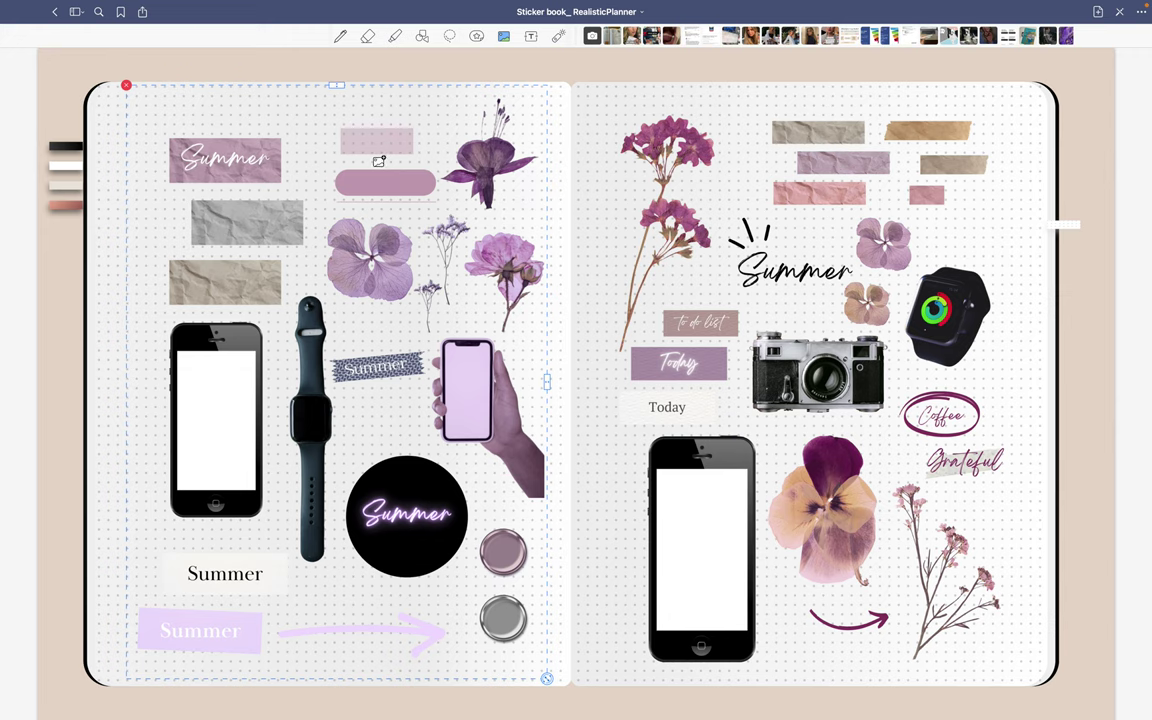
Step: Crop the sticker sheet image on the left page freehand around the gray round button near its lower right corner
{"action": "right_click", "coordinate": [388, 184]}
{"action": "left_click", "coordinate": [369, 394]}
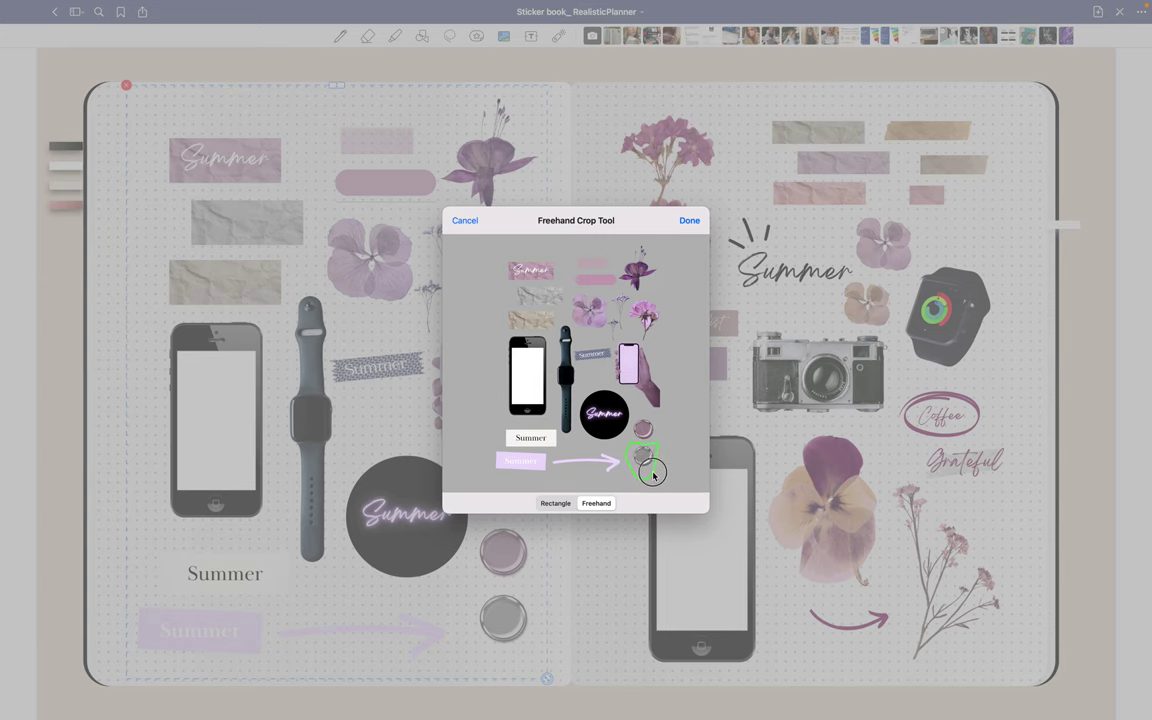
{"action": "left_click", "coordinate": [690, 221]}
Step: Shrink the cropped gray button sticker and place it in the upper left corner of the left planner page
{"action": "left_click_drag", "start_coordinate": [545, 613], "coordinate": [401, 457]}
{"action": "left_click_drag", "start_coordinate": [350, 356], "coordinate": [187, 161]}
{"action": "left_click_drag", "start_coordinate": [238, 267], "coordinate": [138, 139]}
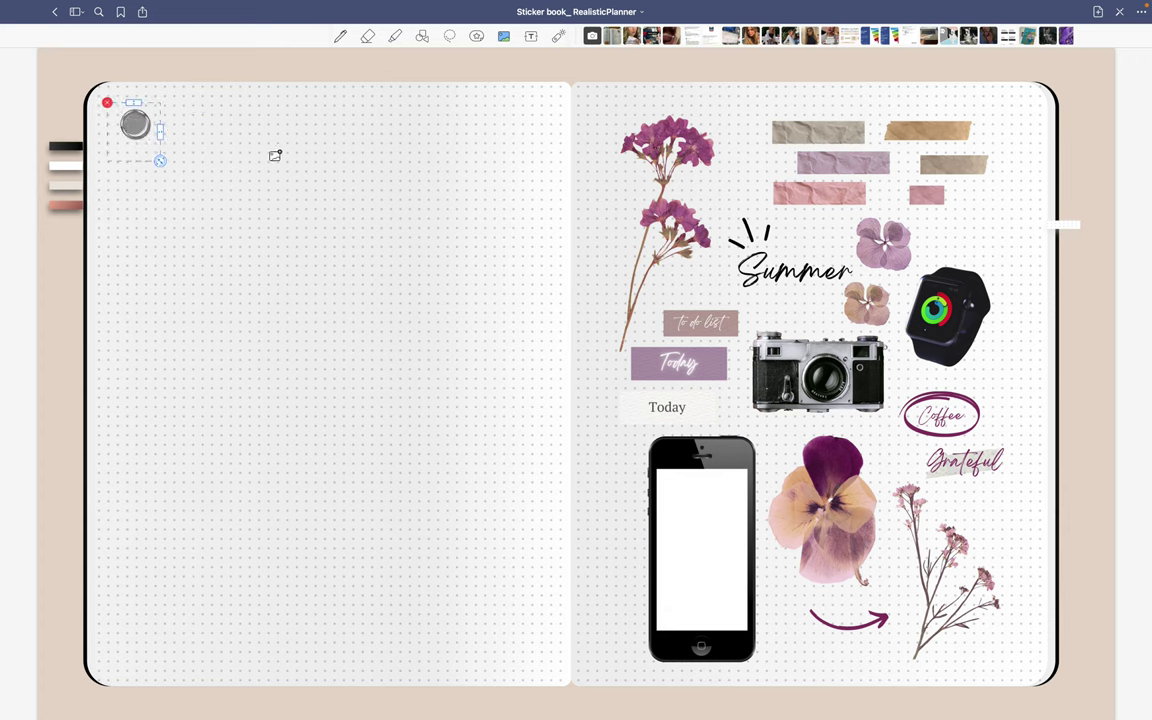
{"action": "mouse_move", "coordinate": [54, 17]}
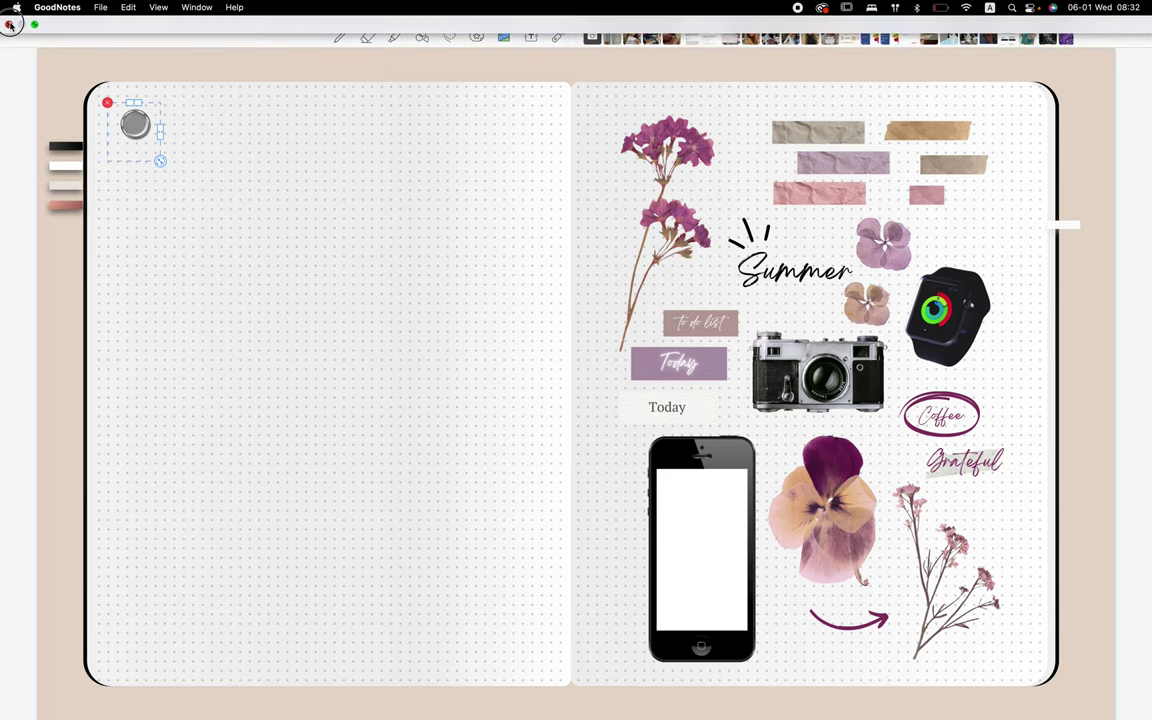